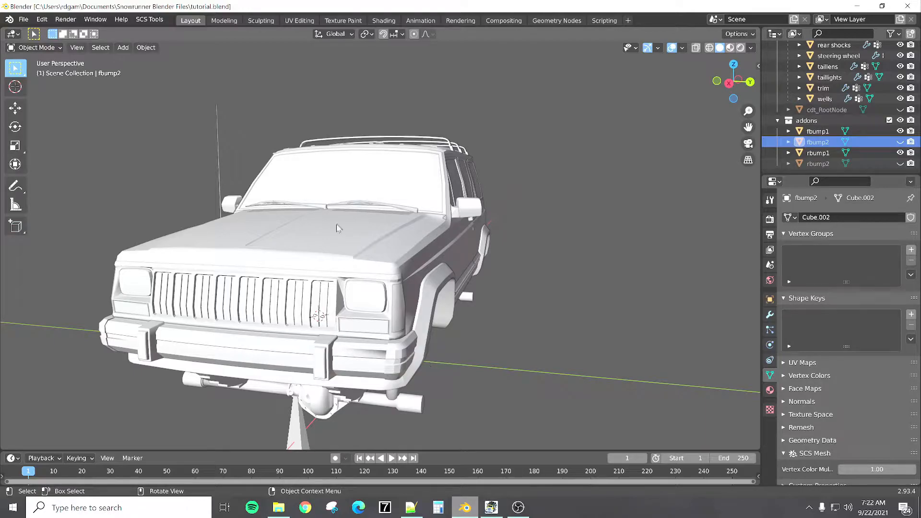
Step: Select the markerlens object at the Jeep's front corner and open its mesh for editing around the lower rectangular lens
scroll(425, 266, up, 4)
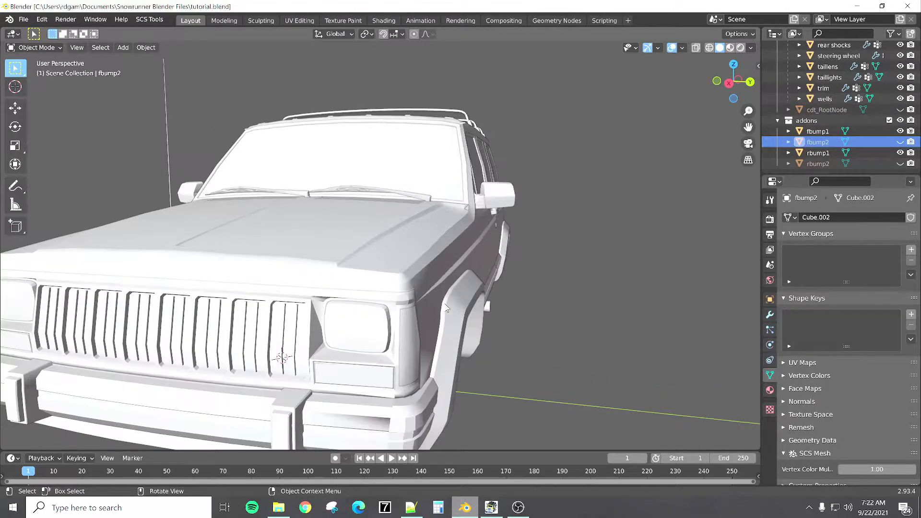
shift+middle_drag(425, 263, 418, 213)
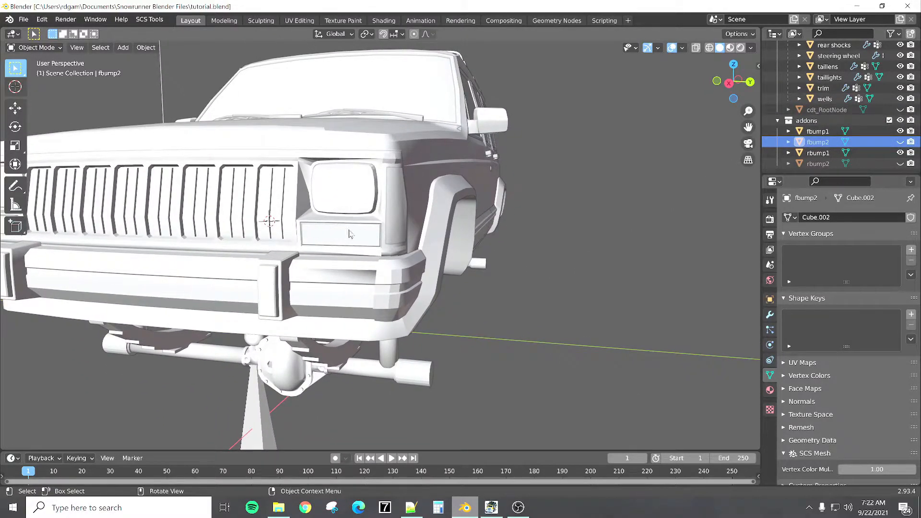
click(340, 234)
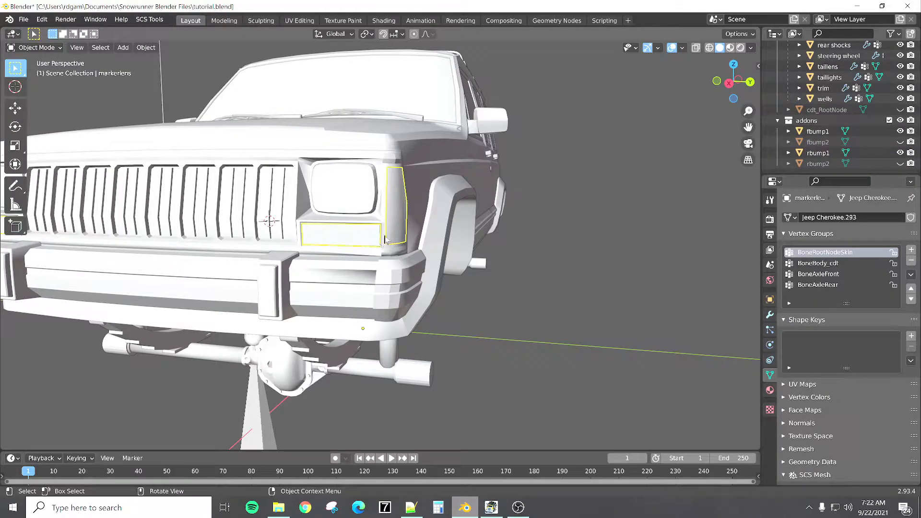
middle_drag(397, 234, 378, 241)
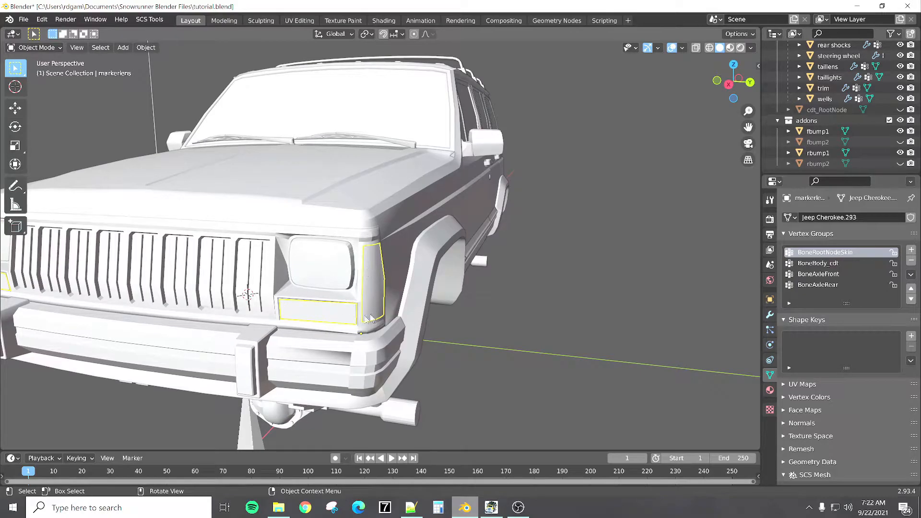
scroll(826, 109, up, 5)
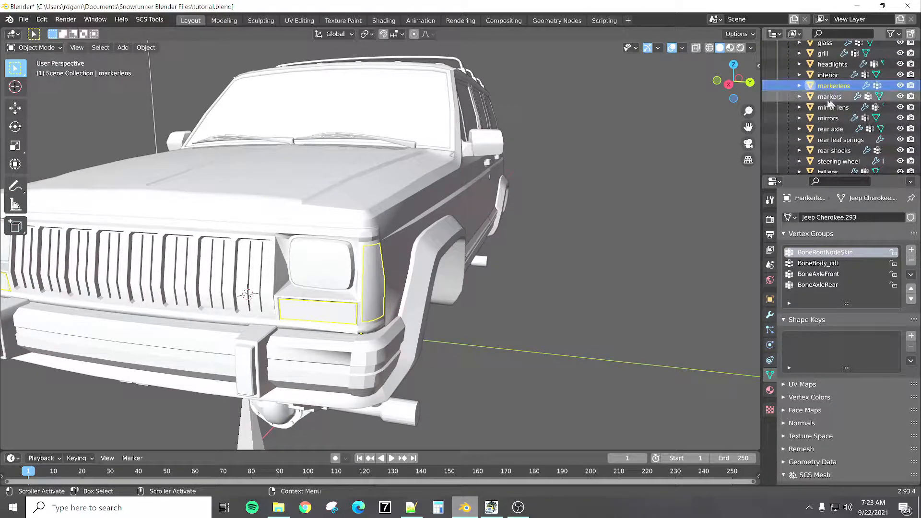
middle_drag(360, 291, 359, 287)
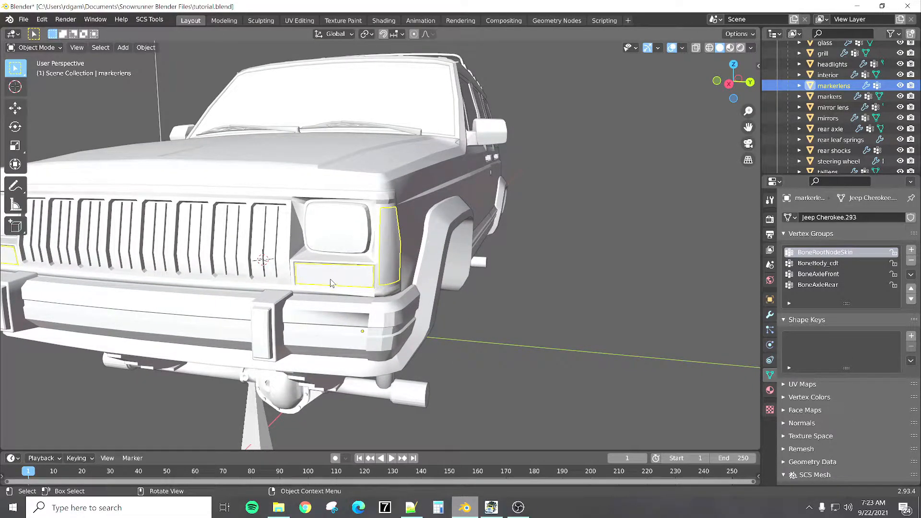
key(Tab)
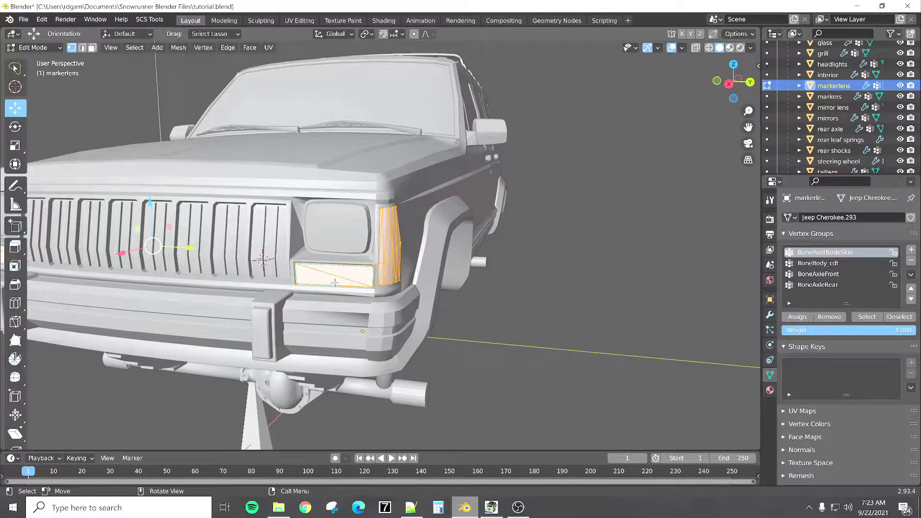
scroll(334, 283, up, 4)
middle_drag(336, 272, 327, 258)
middle_drag(145, 230, 155, 232)
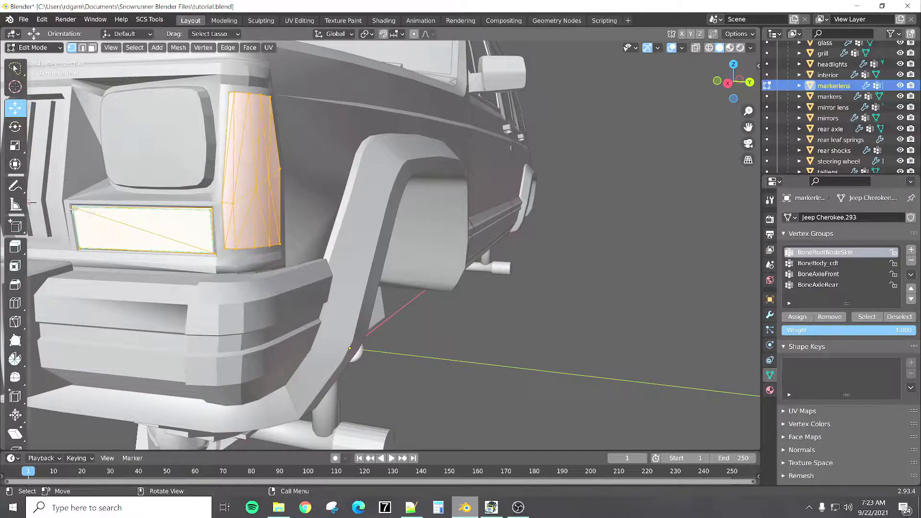
middle_drag(91, 208, 104, 209)
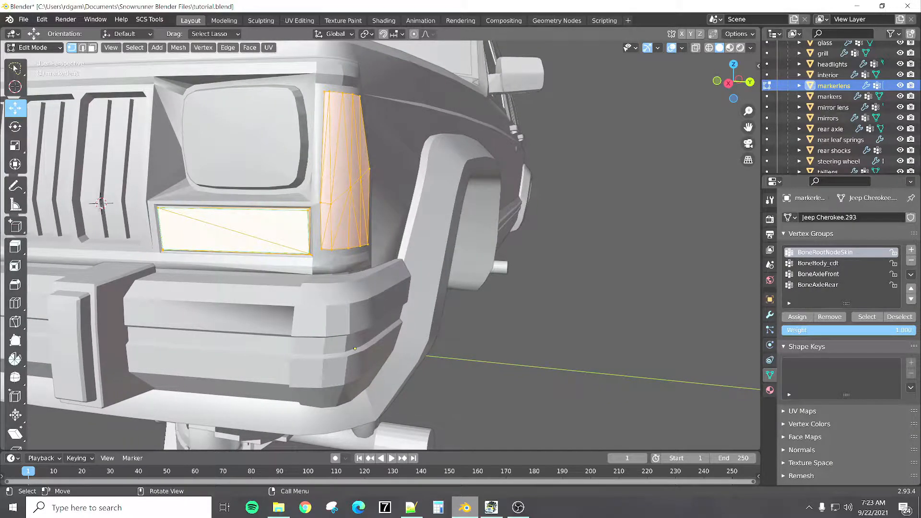
Step: Try to subdivide the lower lens's short edge nearest the fender with one cut
click(156, 207)
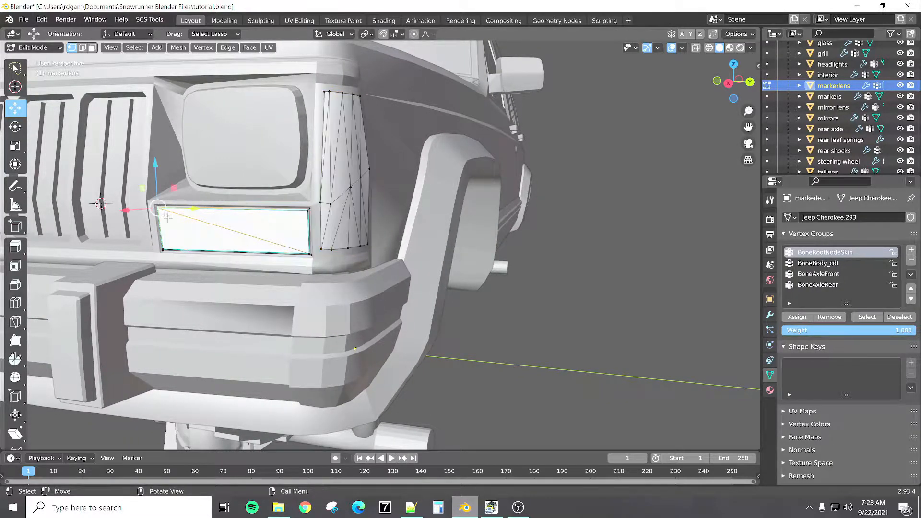
shift+click(310, 254)
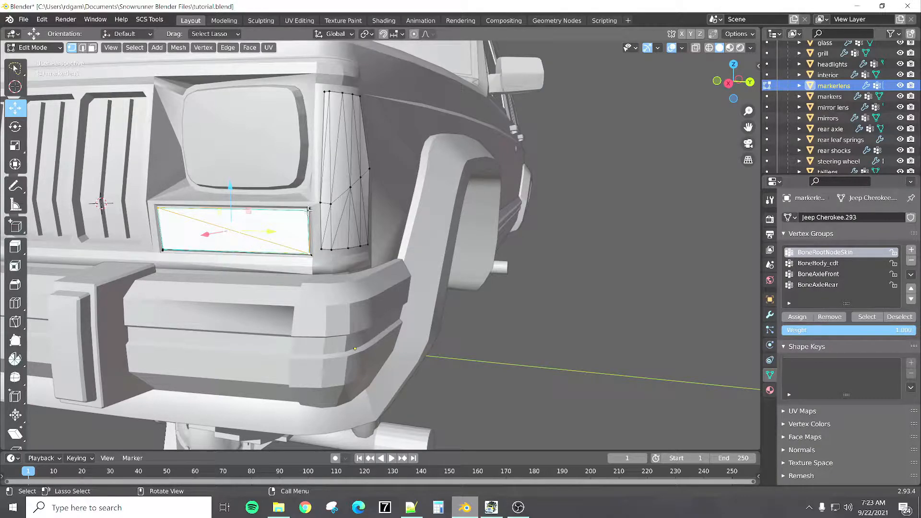
click(309, 209)
shift+click(308, 254)
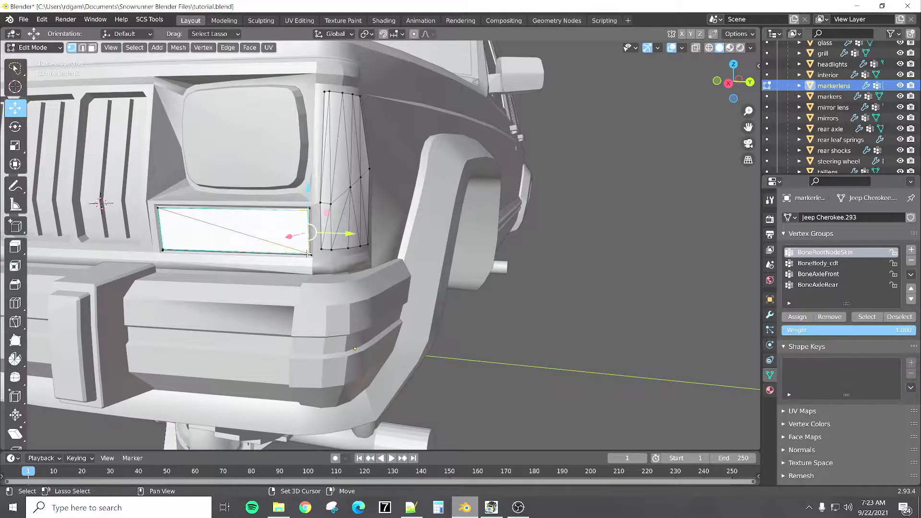
right_click(259, 229)
click(254, 227)
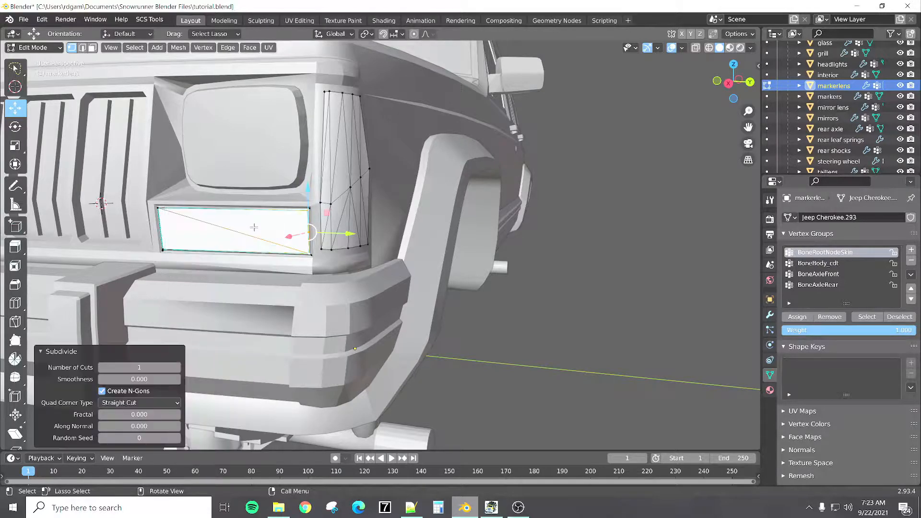
click(308, 232)
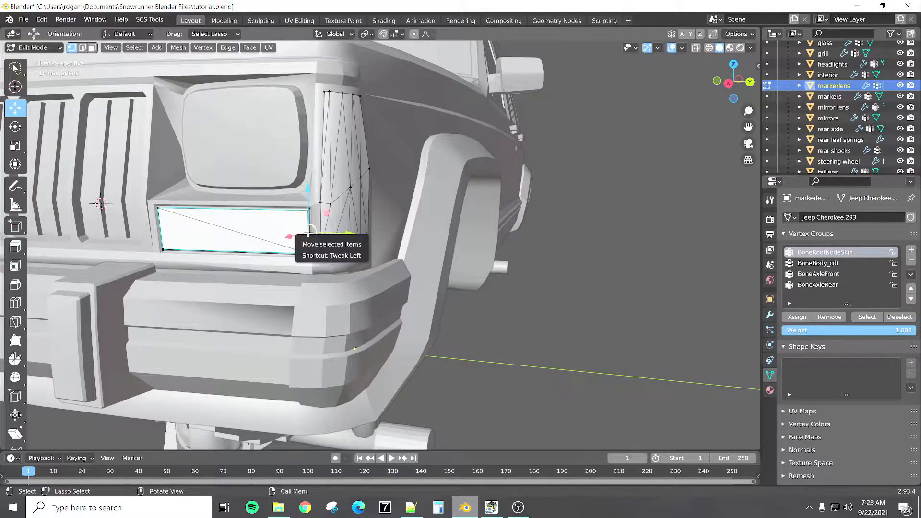
Step: Try to subdivide the lower lens's short edge nearest the grille and connect the midpoints of both short edges
click(158, 207)
right_click(191, 231)
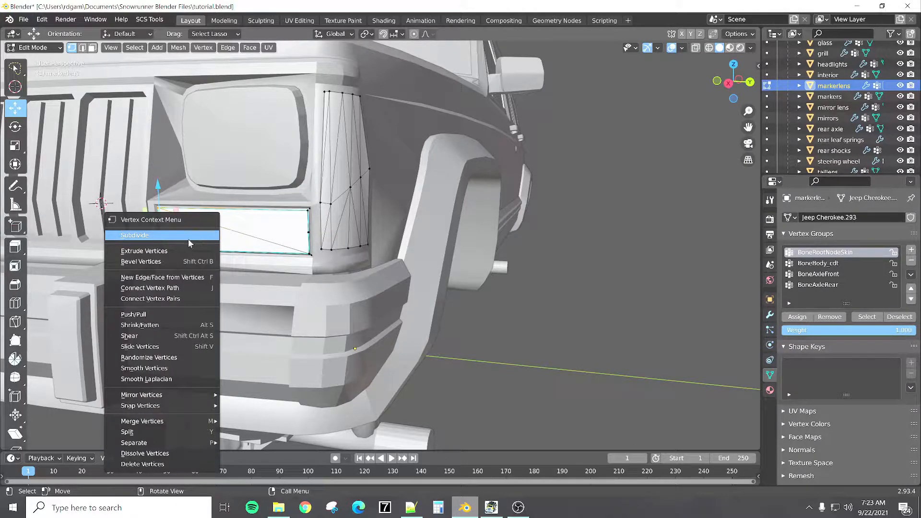
click(189, 239)
click(184, 242)
click(165, 233)
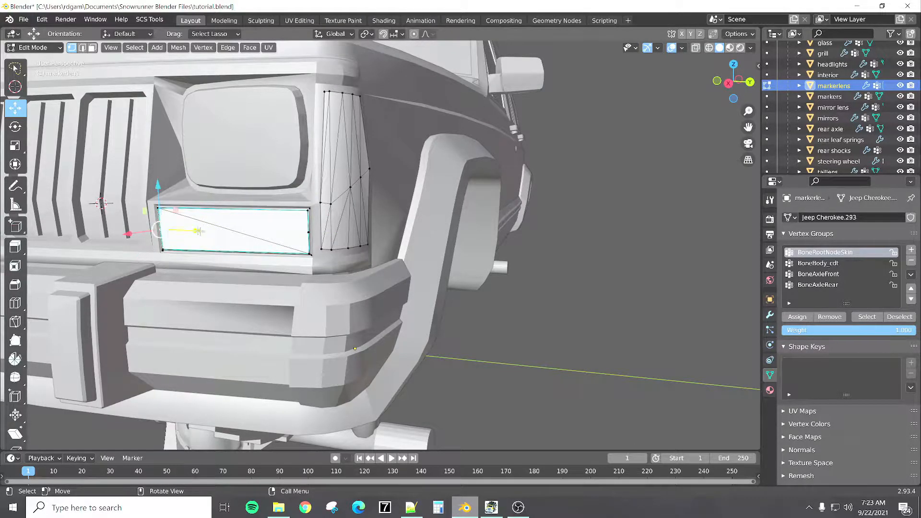
shift+click(308, 232)
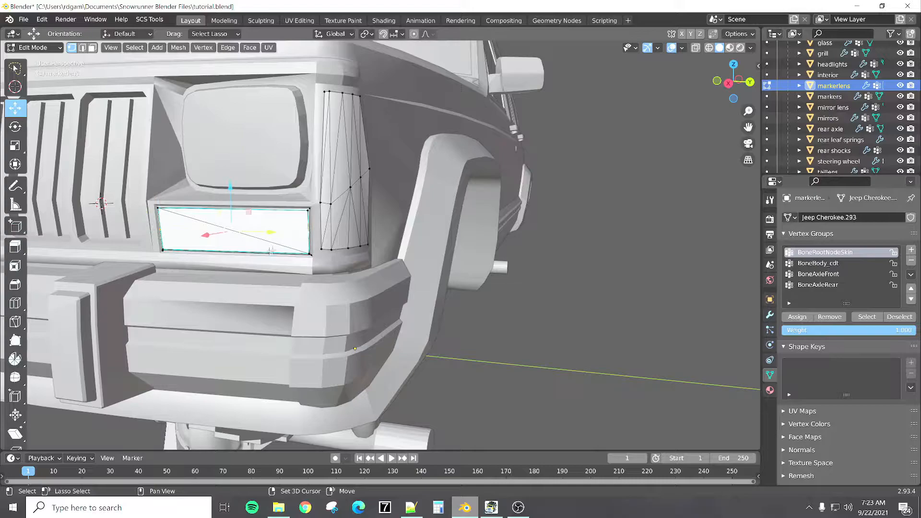
key(j)
click(247, 244)
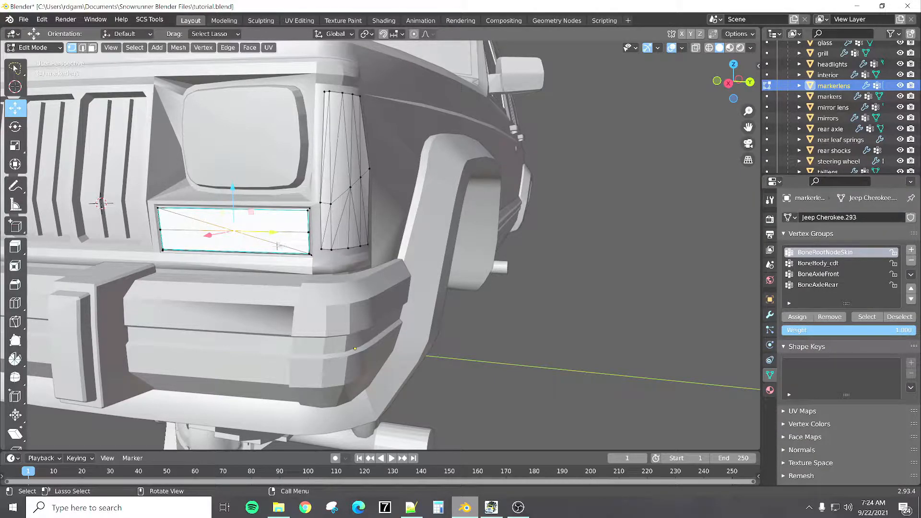
Step: Undo the connecting edge and both short-edge subdivisions on the lower lens
key(ctrl+z)
key(ctrl+z)
key(ctrl+z)
key(ctrl+z)
key(ctrl+z)
key(ctrl+z)
key(ctrl+z)
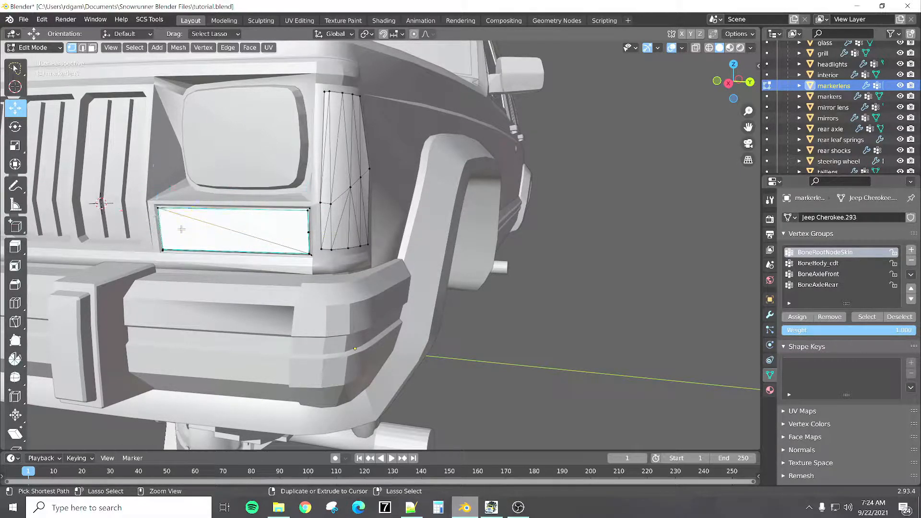
key(ctrl+z)
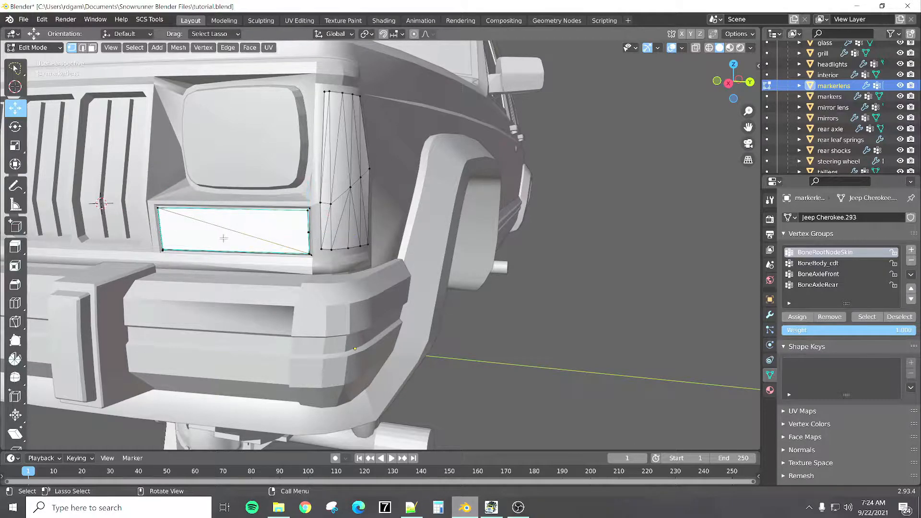
key(ctrl+z)
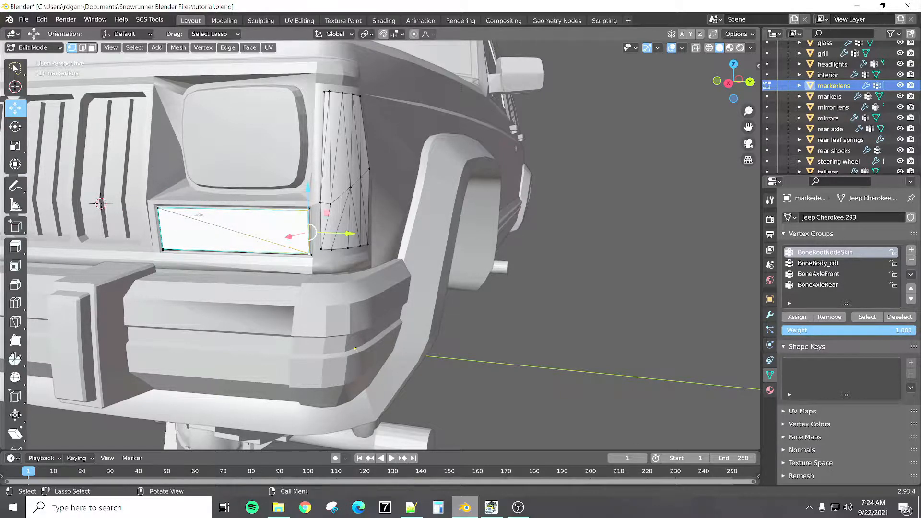
Step: Subdivide the diagonal edge between opposite corners of the lower lens with one cut to add a centre vertex
click(161, 211)
key(ctrl+l)
right_click(231, 245)
click(235, 247)
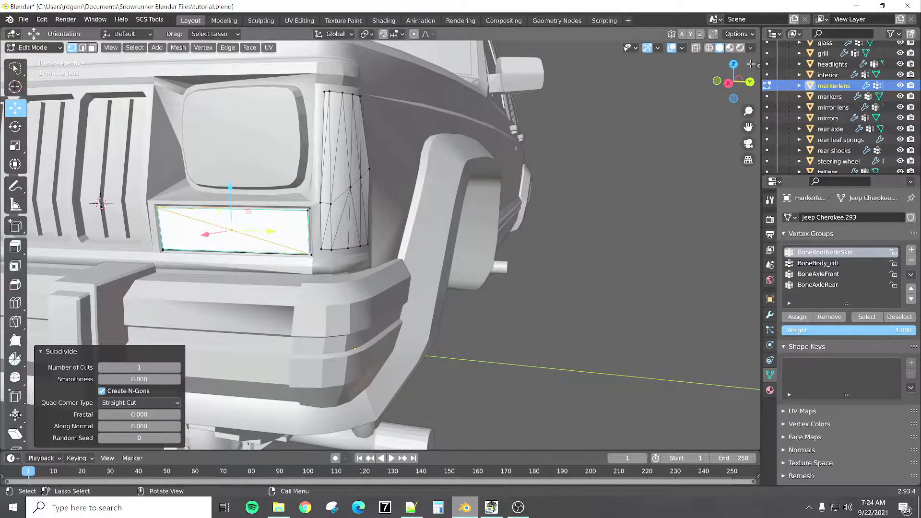
Step: Show the vertex transform values and select the lower lens's centre vertex to read its local coordinates
drag(756, 65, 667, 74)
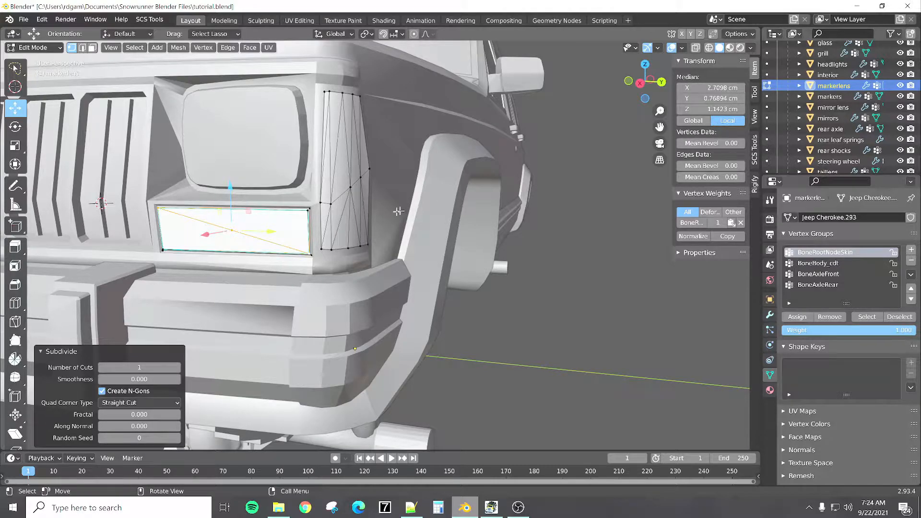
click(309, 210)
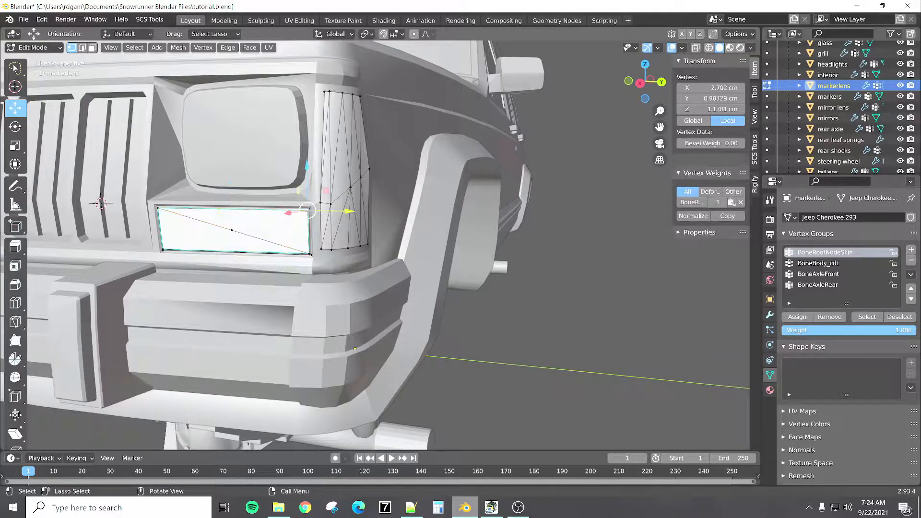
click(234, 230)
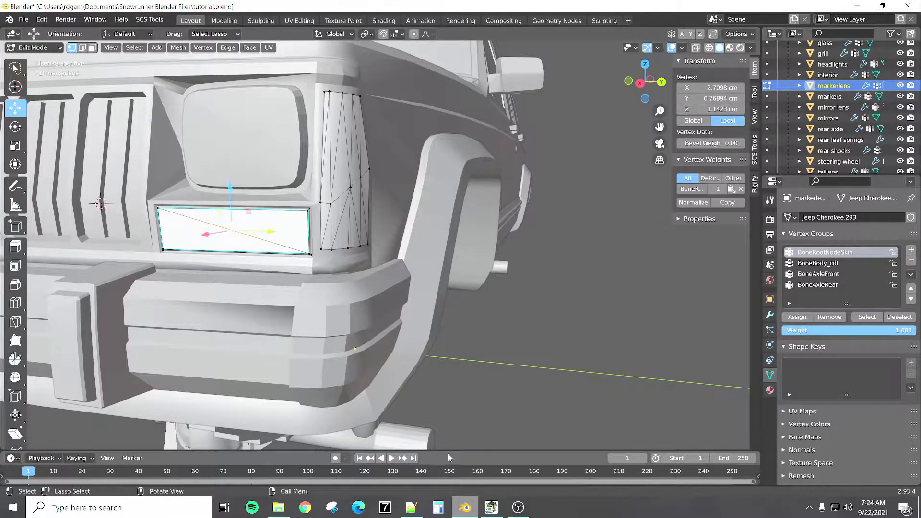
Step: Switch to tutorial_truck.xml in Notepad++ and examine the StopSignals and Ignition light and flare entries under ModelAttachments
click(411, 507)
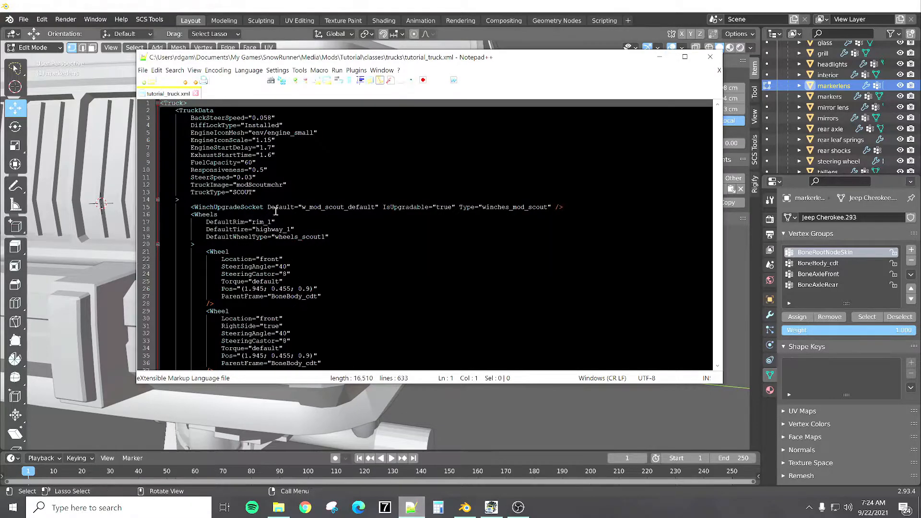
scroll(271, 279, down, 1)
scroll(272, 279, down, 20)
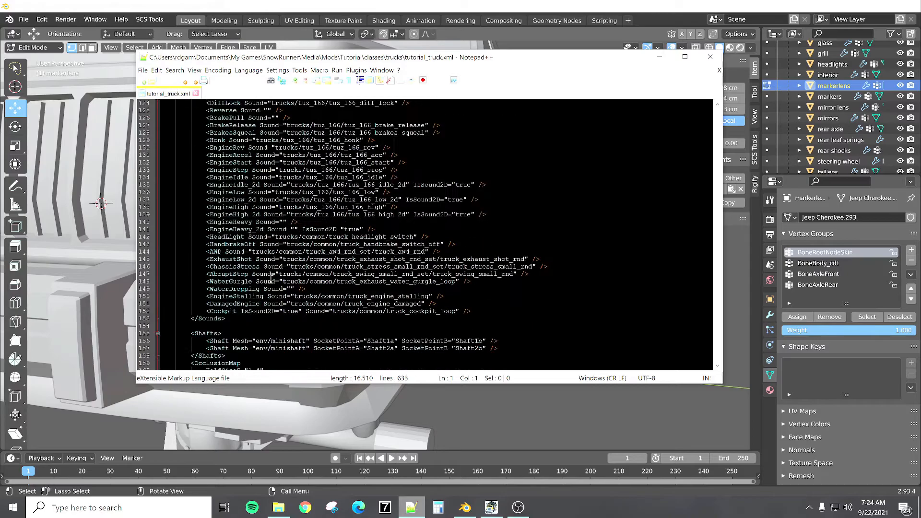
scroll(272, 279, down, 20)
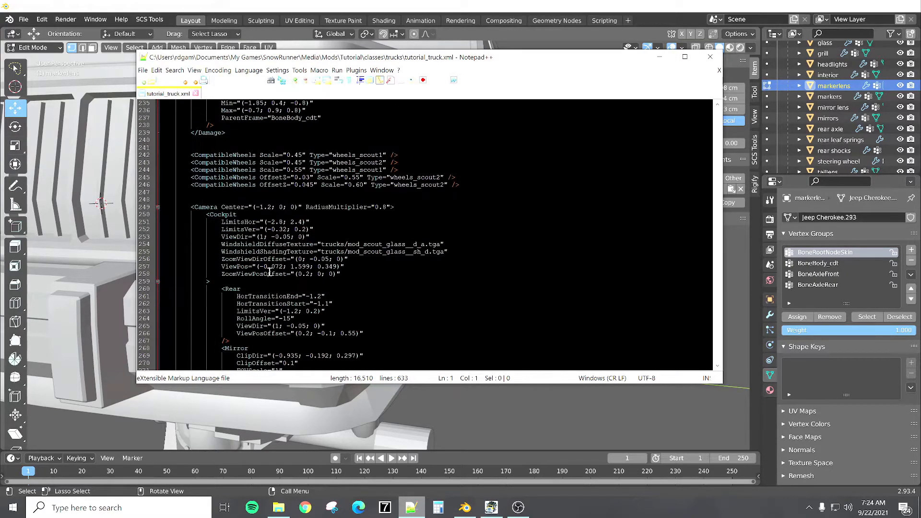
scroll(266, 260, down, 20)
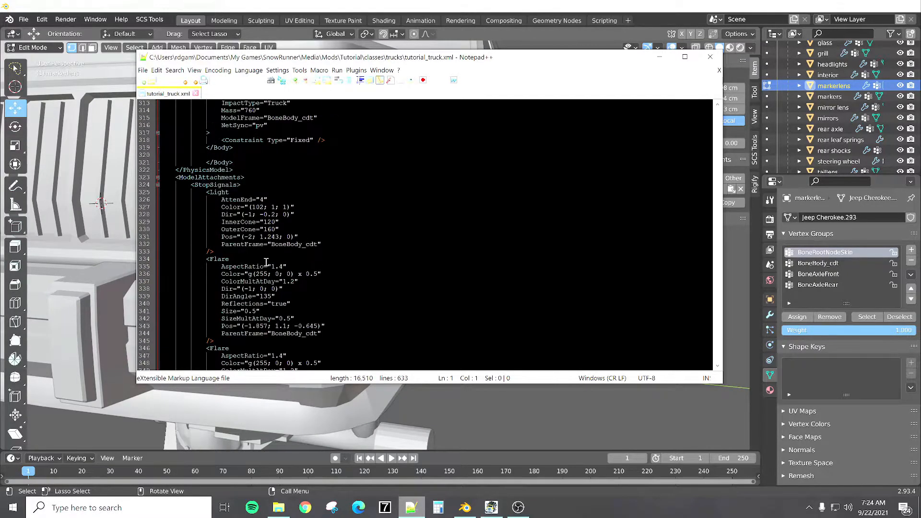
scroll(266, 262, down, 2)
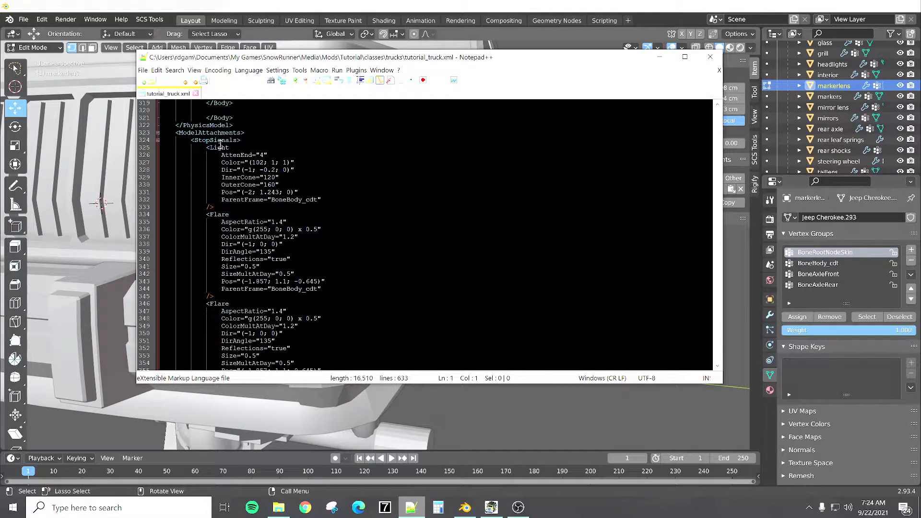
scroll(246, 240, down, 4)
scroll(247, 244, down, 5)
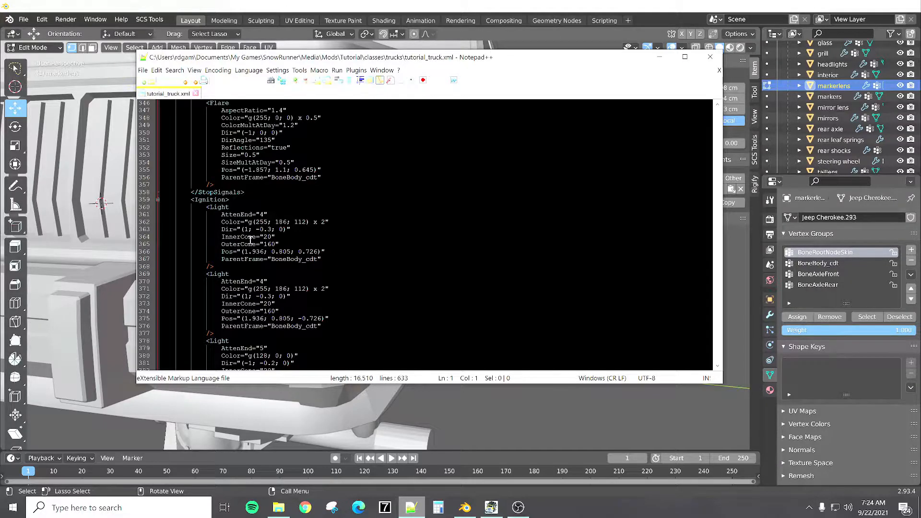
scroll(250, 240, down, 3)
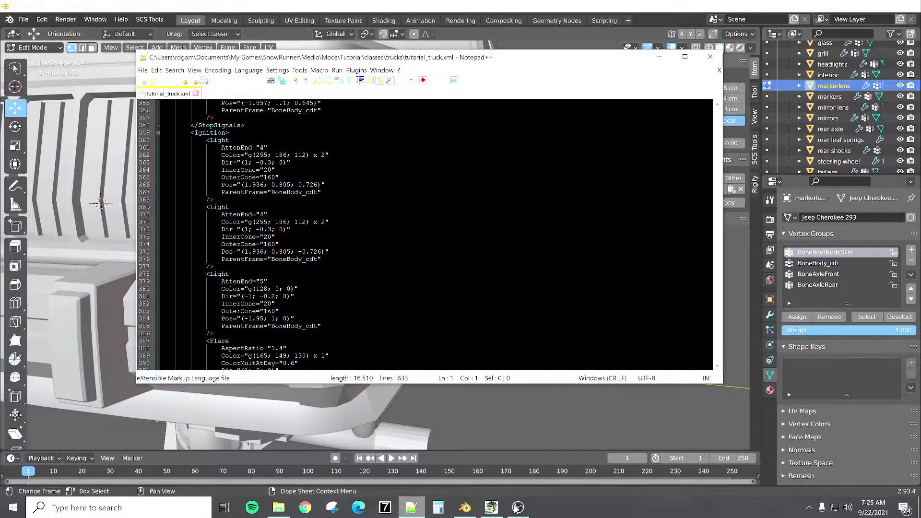
scroll(295, 263, down, 3)
scroll(230, 281, down, 2)
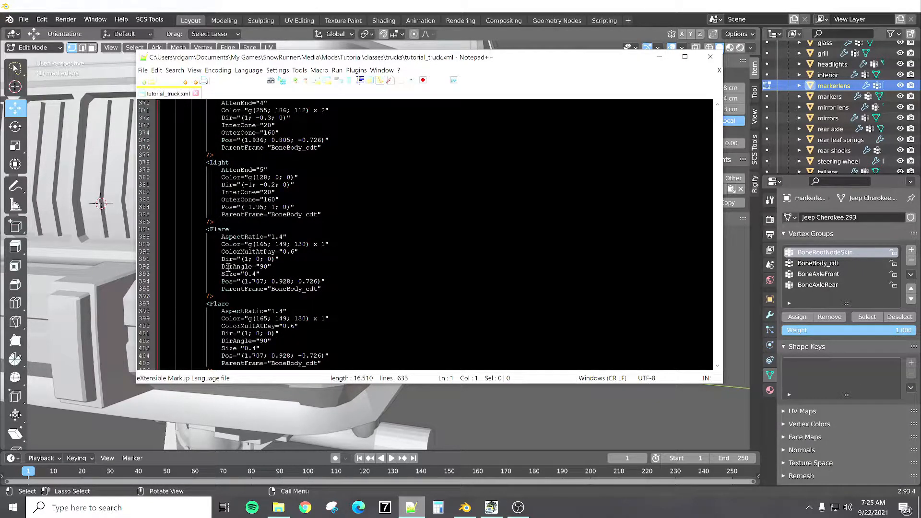
Step: Switch to SnowRunner and inspect the lights on the Jeep's front end up close, then minimize the game
click(491, 507)
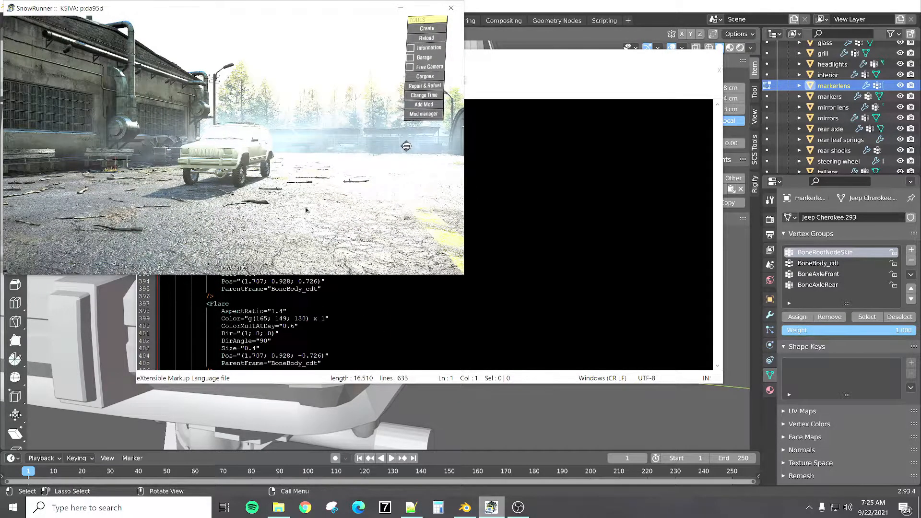
key(shift)
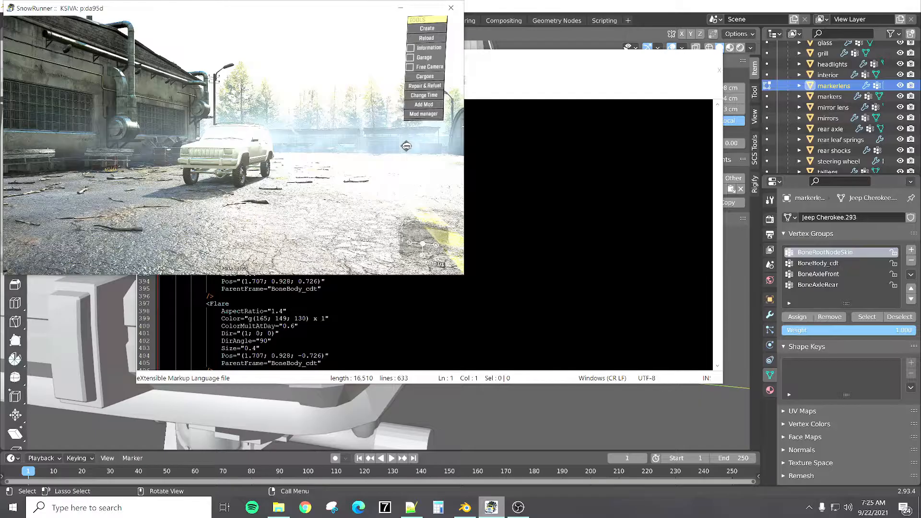
scroll(432, 123, up, 5)
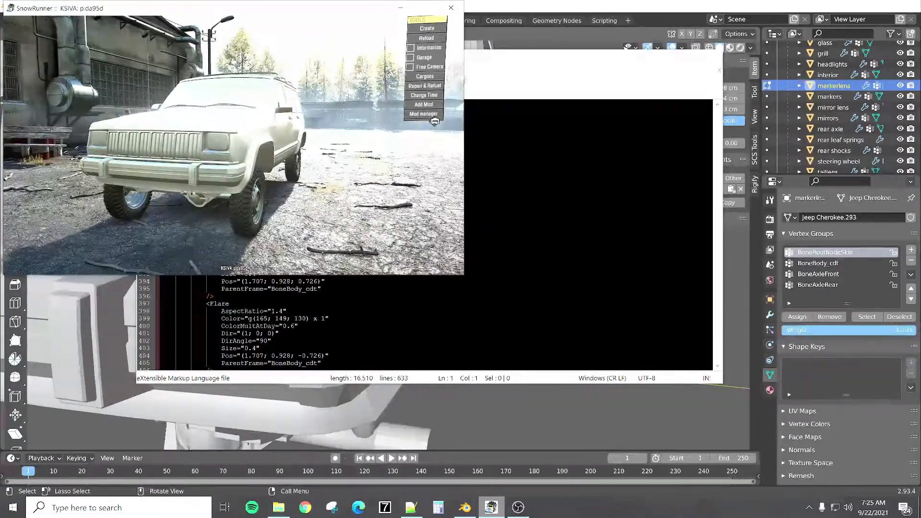
mouse_move(434, 122)
right_down()
mouse_move(273, 121)
mouse_move(432, 122)
right_up()
key(shift)
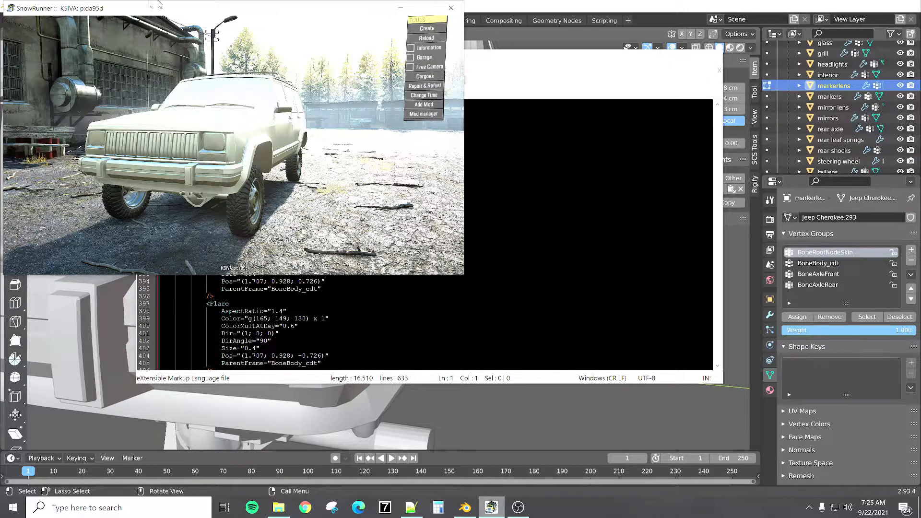
click(402, 8)
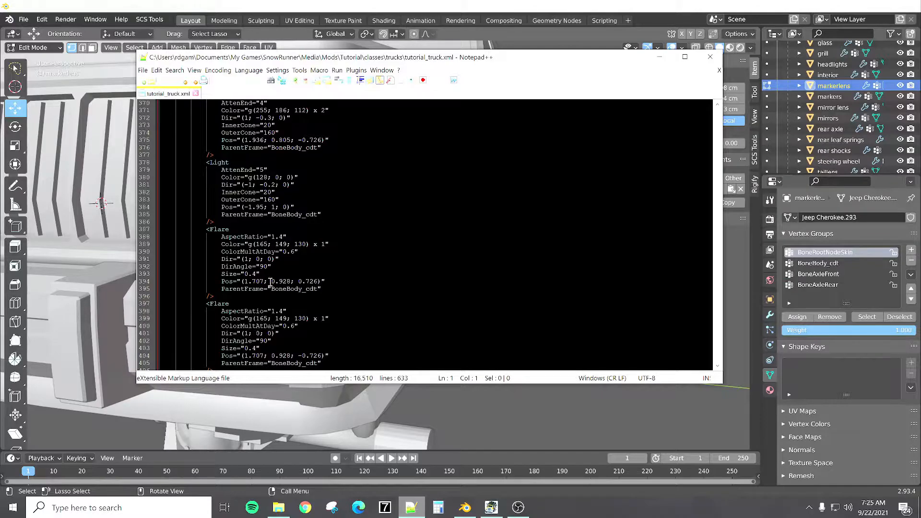
Step: Reposition the Notepad++ window so Blender's vertex transform values stay visible beside the first Flare entry
mouse_move(436, 66)
mouse_down()
mouse_move(364, 97)
mouse_move(391, 75)
mouse_move(446, 66)
mouse_up()
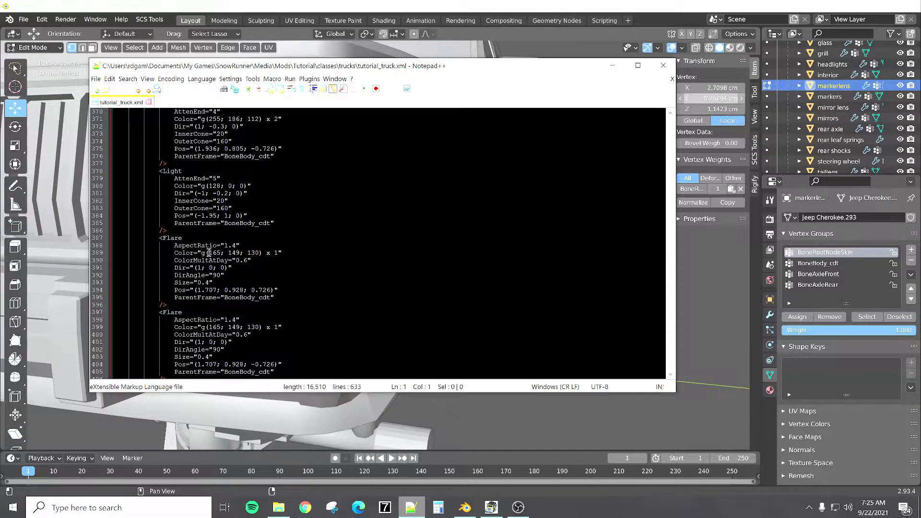
scroll(237, 270, down, 1)
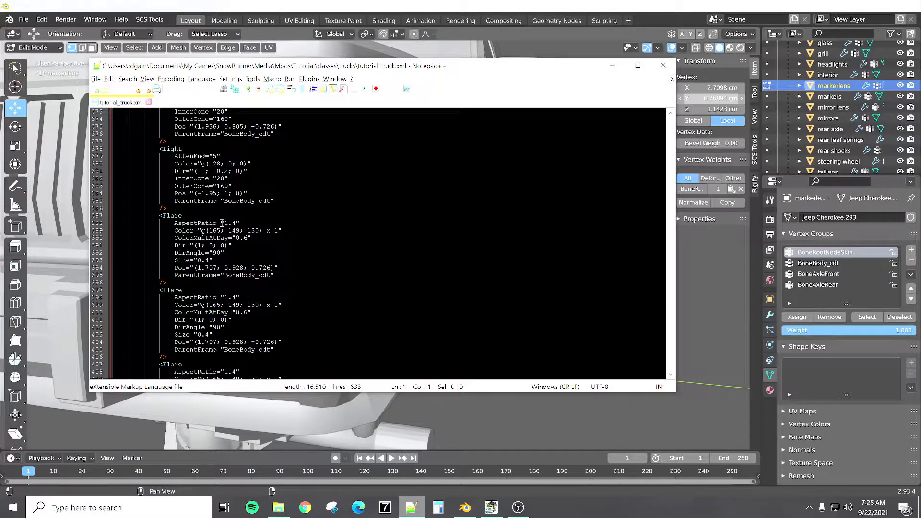
click(466, 506)
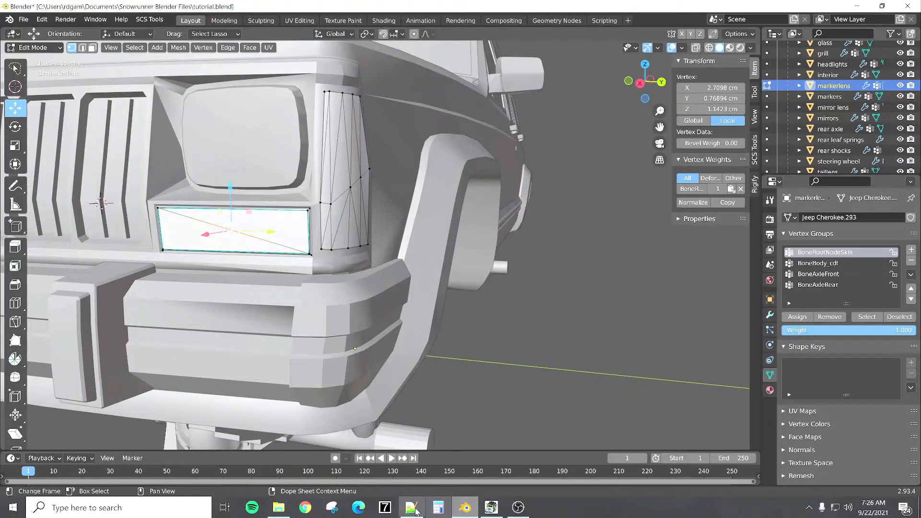
click(413, 507)
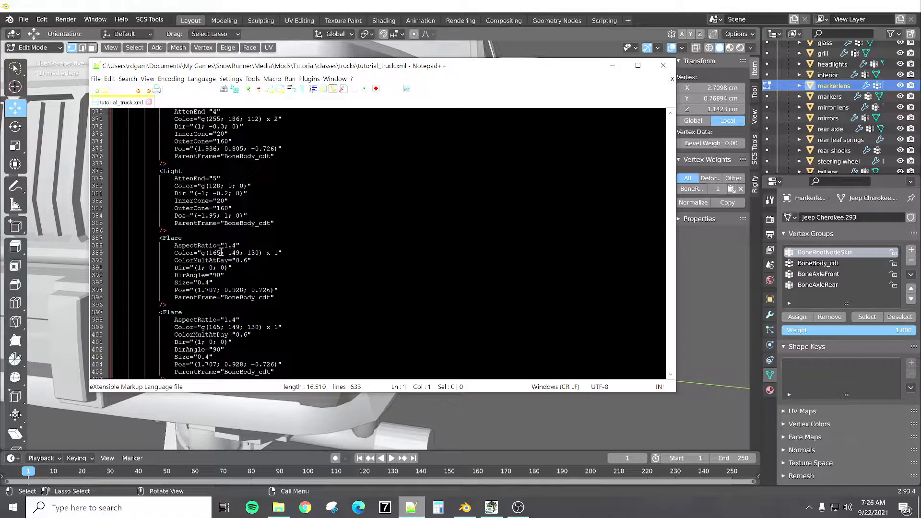
Step: Set the Color of the first Flare entry to g(255; 165; 0) x 1
click(221, 252)
key(BackSpace)
key(BackSpace)
text(25)
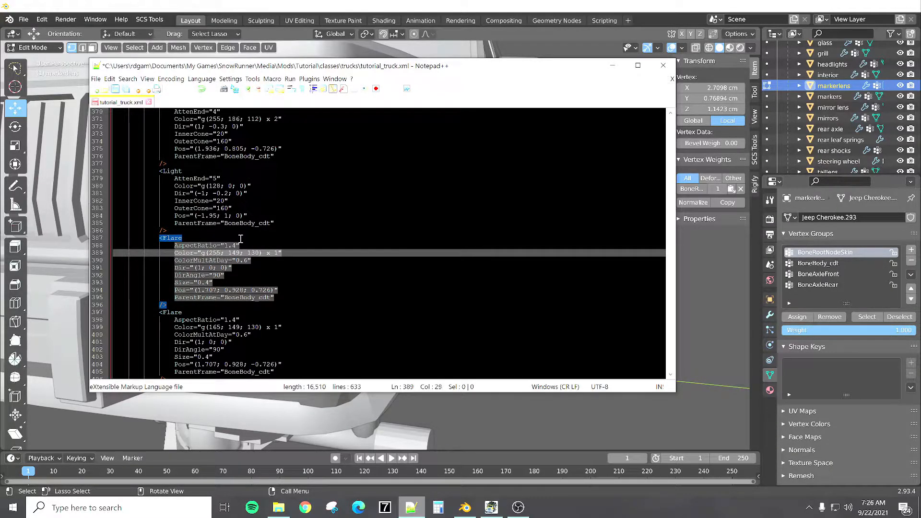
key(Right)
key(Right)
key(Right)
key(Right)
key(Right)
key(BackSpace)
key(BackSpace)
text(65)
key(Right)
key(Right)
key(Right)
key(BackSpace)
key(BackSpace)
Step: Compare the first flare's Pos fields with the lens vertex's axes by viewing the whole Jeep in Blender
click(218, 290)
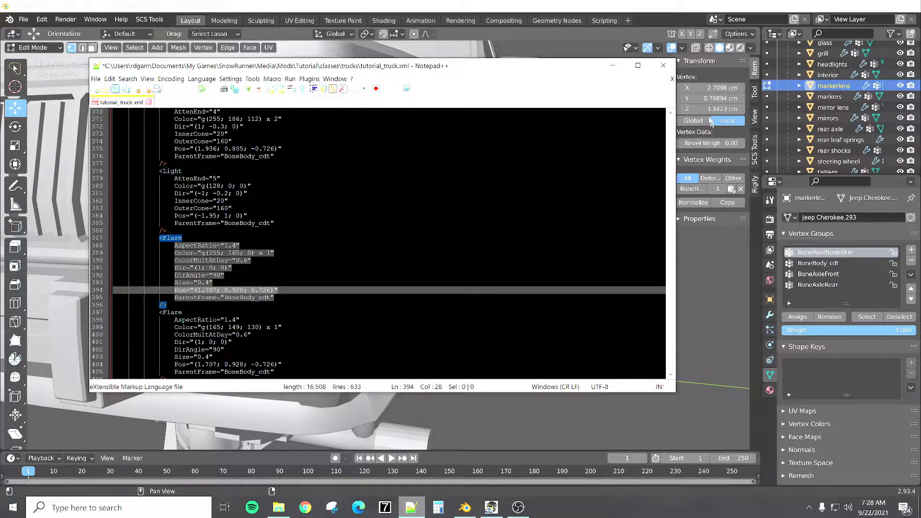
click(200, 290)
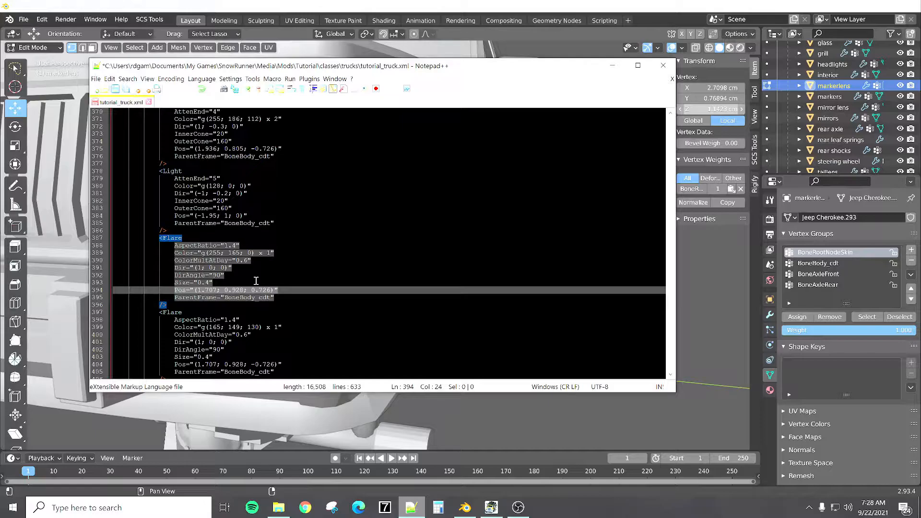
click(380, 5)
scroll(386, 230, down, 8)
middle_drag(467, 202, 370, 220)
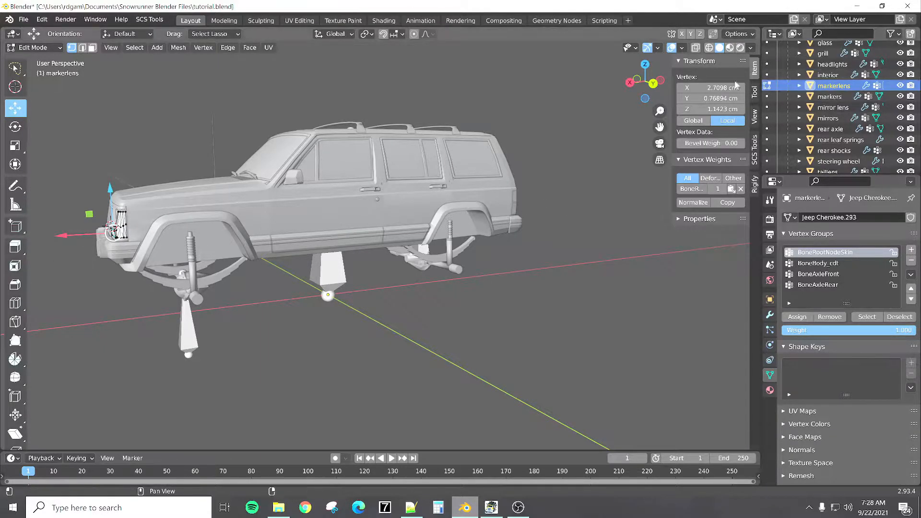
click(411, 507)
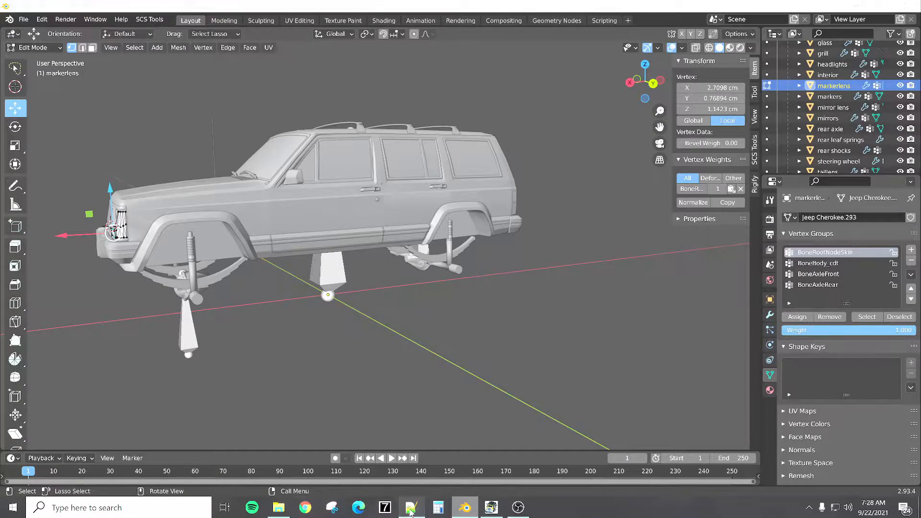
Step: Set the first value of the first flare's Pos to 2.7098 in tutorial_truck.xml
click(215, 290)
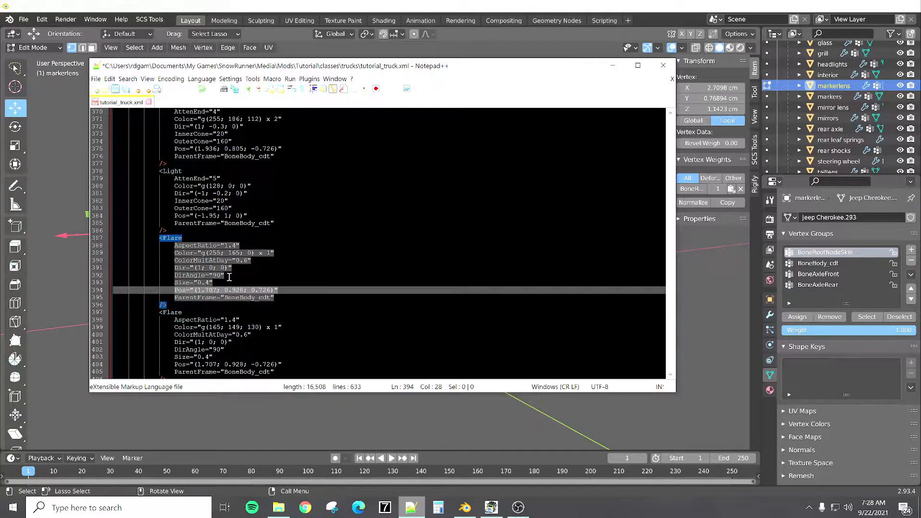
key(BackSpace)
key(BackSpace)
key(BackSpace)
key(BackSpace)
key(BackSpace)
text(2.7098)
Step: Set the second value of the first flare's Pos, the height, to 1.1423
key(Right)
key(Right)
key(Right)
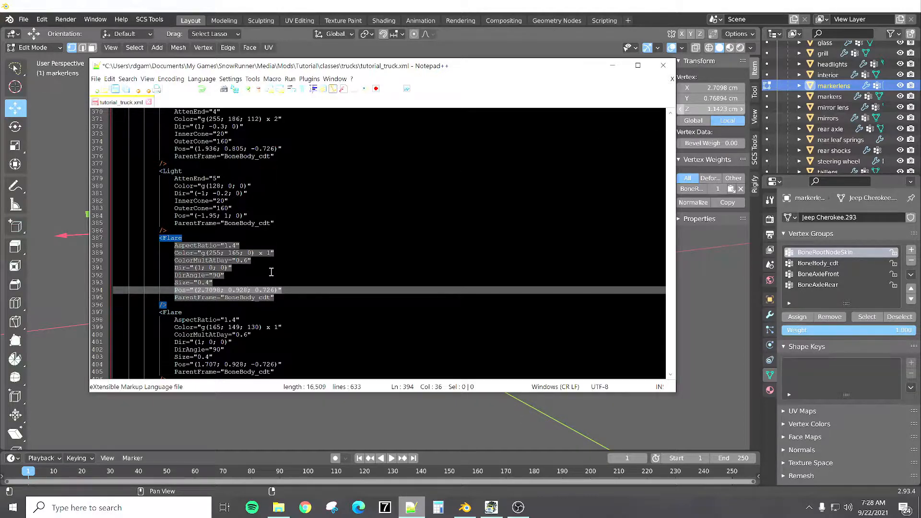
key(BackSpace)
key(BackSpace)
key(BackSpace)
key(BackSpace)
key(BackSpace)
text(1.1423)
Step: Set the third value of the first flare's Pos to 0.7689 and save the file
key(Right)
key(Right)
key(Right)
key(BackSpace)
key(BackSpace)
key(BackSpace)
text(7689)
click(116, 90)
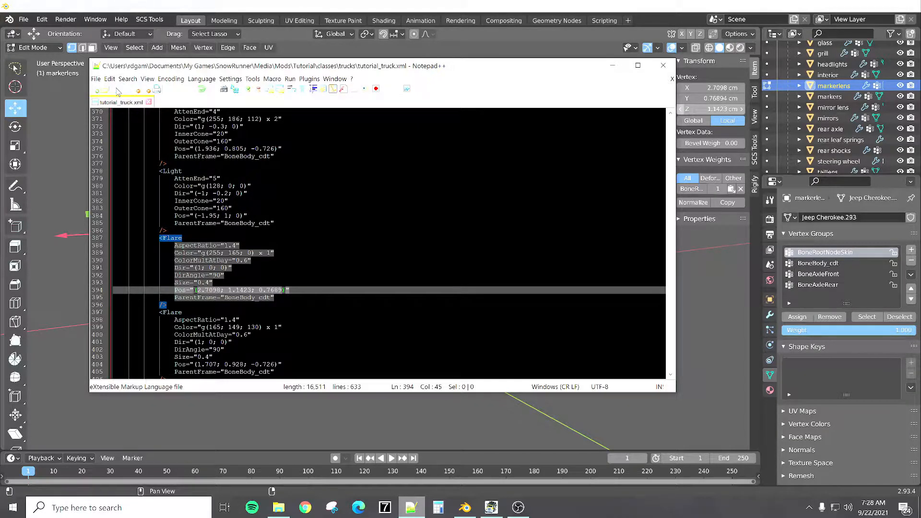
Step: Switch to SnowRunner and inspect the repositioned first flare on the Jeep's front lens up close
click(488, 503)
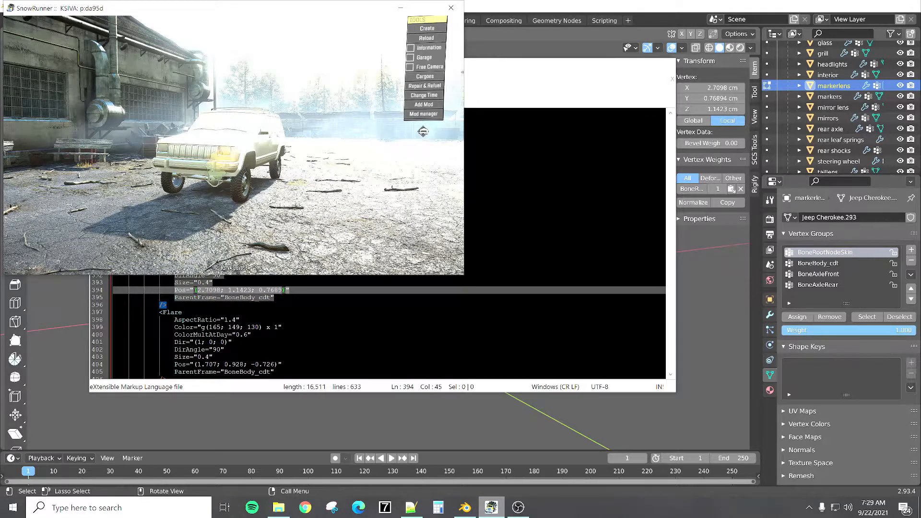
scroll(425, 130, up, 5)
mouse_move(426, 129)
mouse_down()
mouse_move(375, 121)
mouse_move(436, 123)
mouse_up()
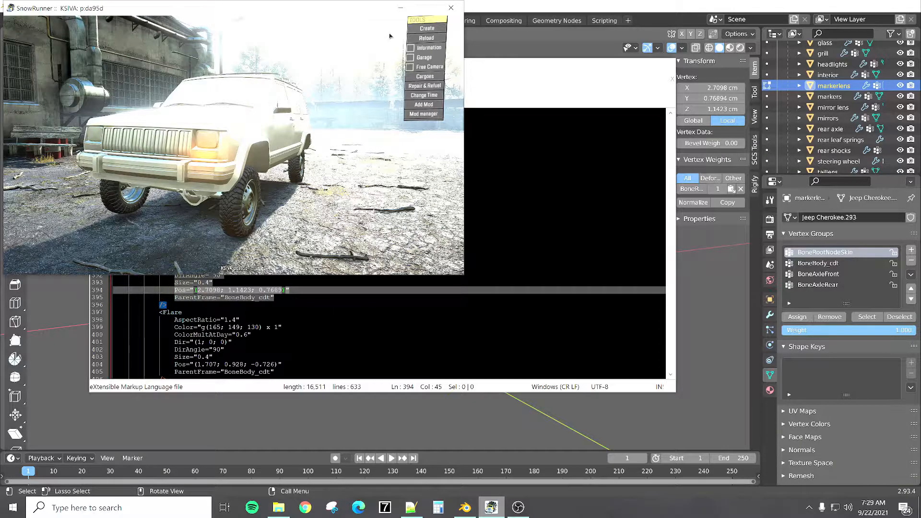
click(400, 7)
Step: Set the first value of the second Flare entry's Pos to 2.7098
scroll(345, 262, down, 1)
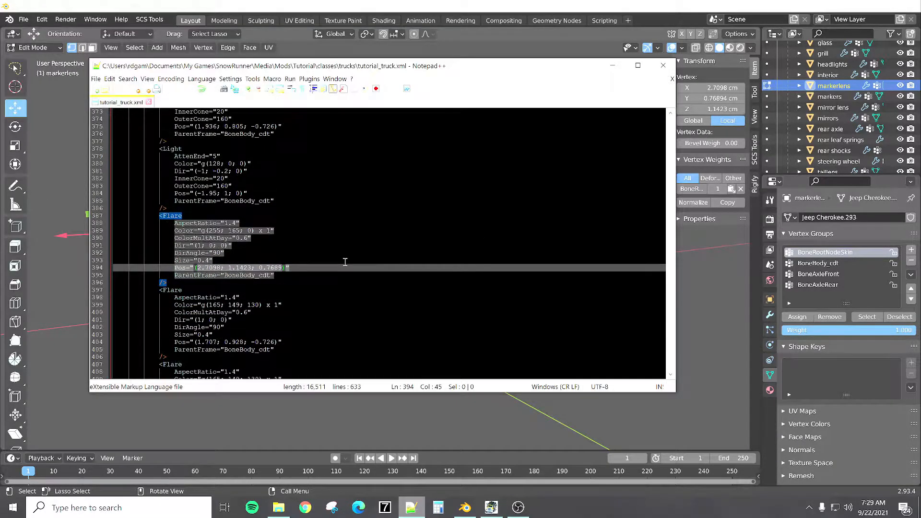
scroll(345, 262, down, 1)
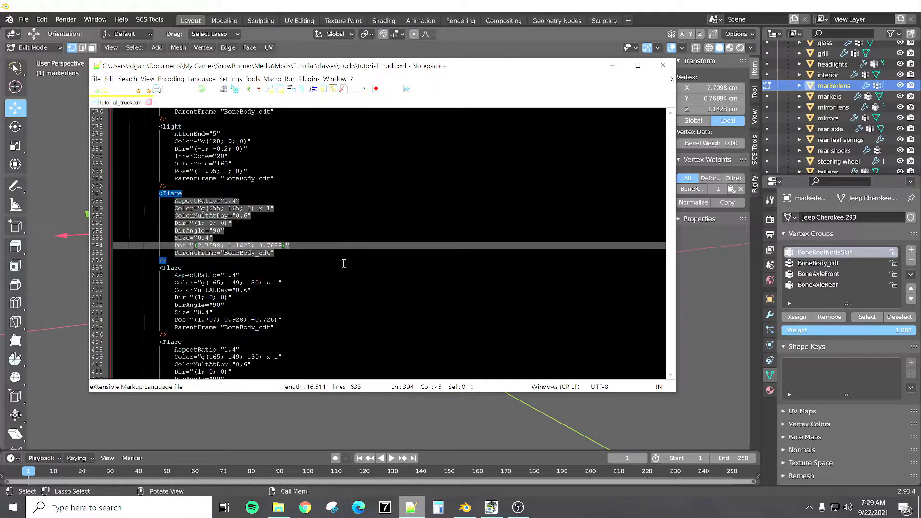
click(217, 319)
key(BackSpace)
key(BackSpace)
key(BackSpace)
key(BackSpace)
key(BackSpace)
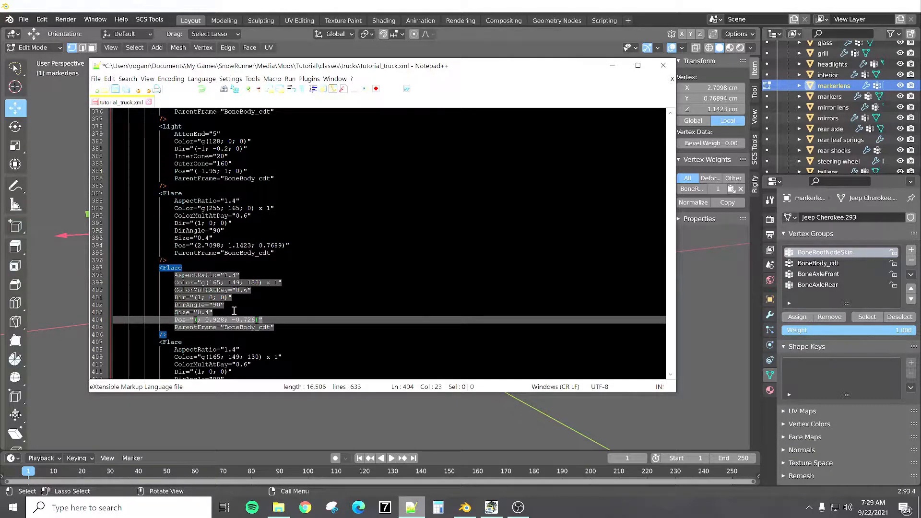
text(2.709)
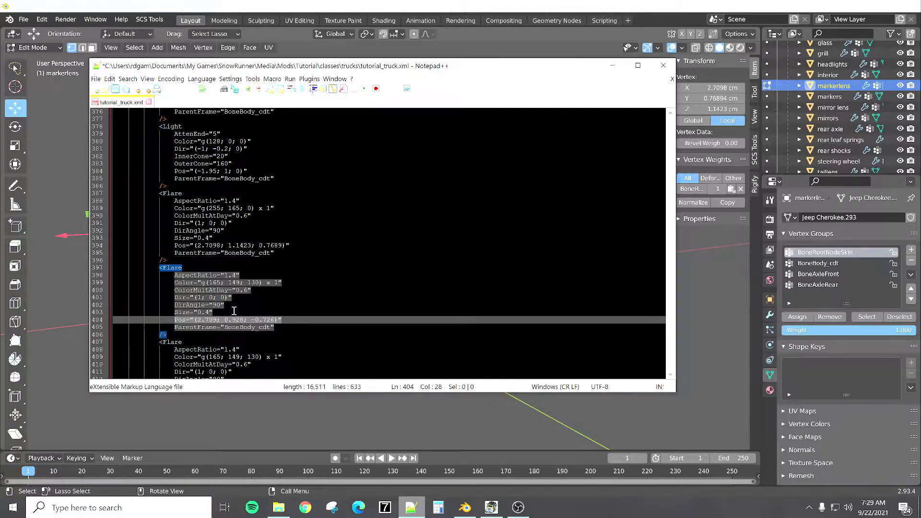
text(8)
Step: Set the second value of the second flare's Pos to 1.1423
key(Right)
key(Right)
key(Right)
key(Right)
key(Right)
key(Right)
key(BackSpace)
key(BackSpace)
key(BackSpace)
key(BackSpace)
key(Delete)
text(1.1423)
Step: Set the third value of the second flare's Pos to -0.7689 and save the file
key(Right)
key(Right)
key(BackSpace)
key(BackSpace)
key(Delete)
text(689)
click(118, 90)
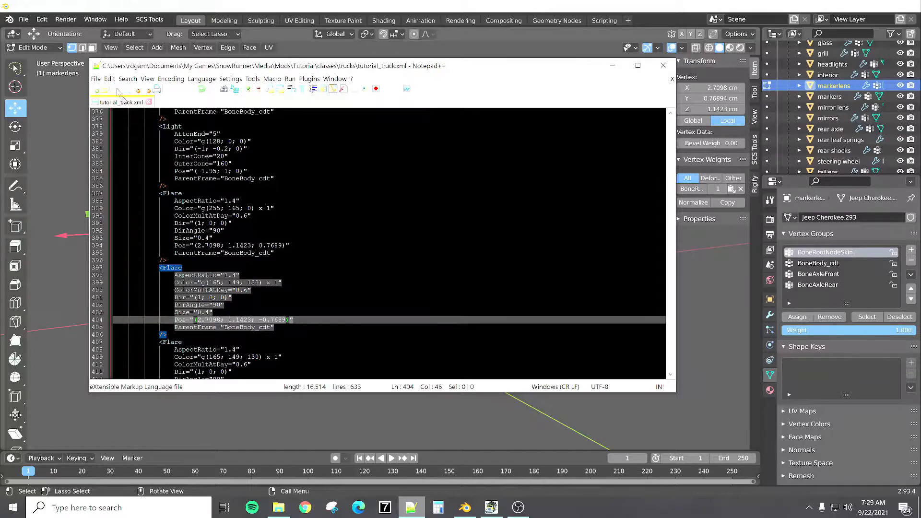
Step: Reload the truck in SnowRunner and inspect the flares on both sides of the Jeep's front
click(491, 507)
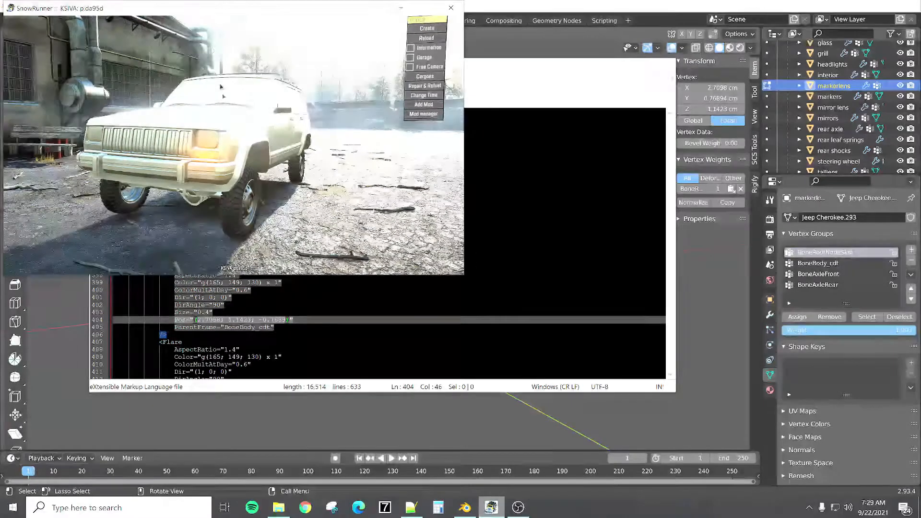
click(418, 42)
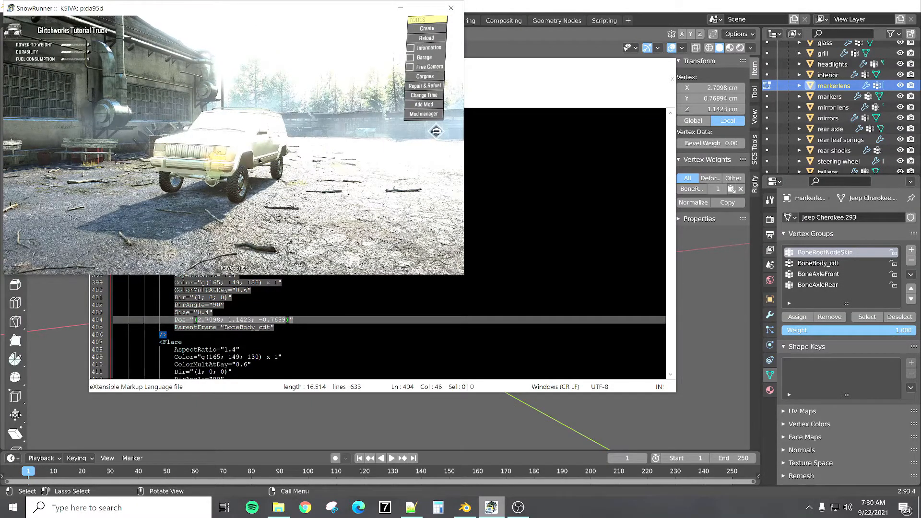
right_drag(259, 161, 342, 161)
right_drag(326, 130, 276, 120)
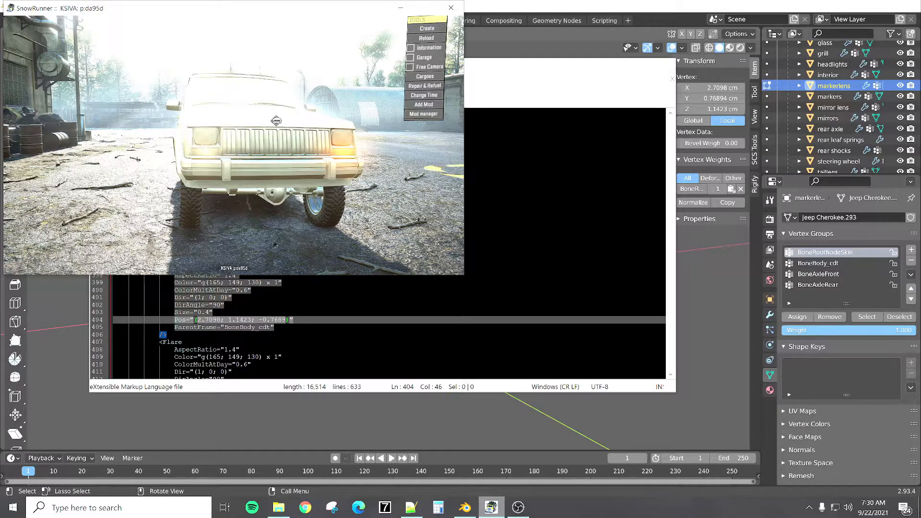
Step: Switch to Blender and try to subdivide the diagonal of the other side's lower lens with one cut
key(alt+Tab)
middle_drag(261, 313, 333, 253)
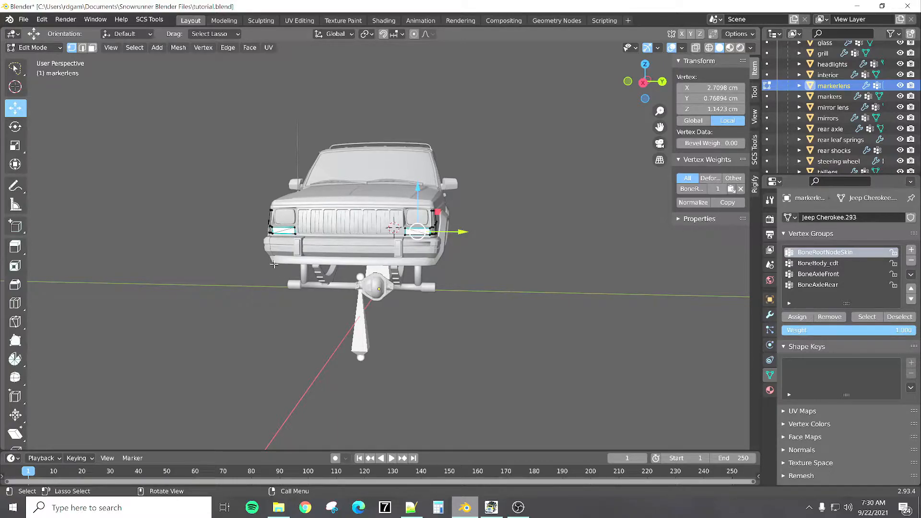
scroll(279, 246, up, 6)
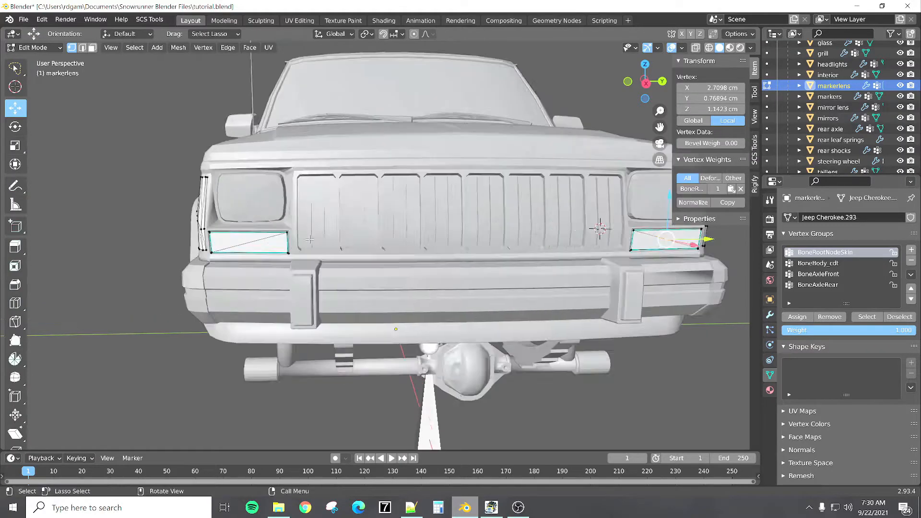
click(287, 233)
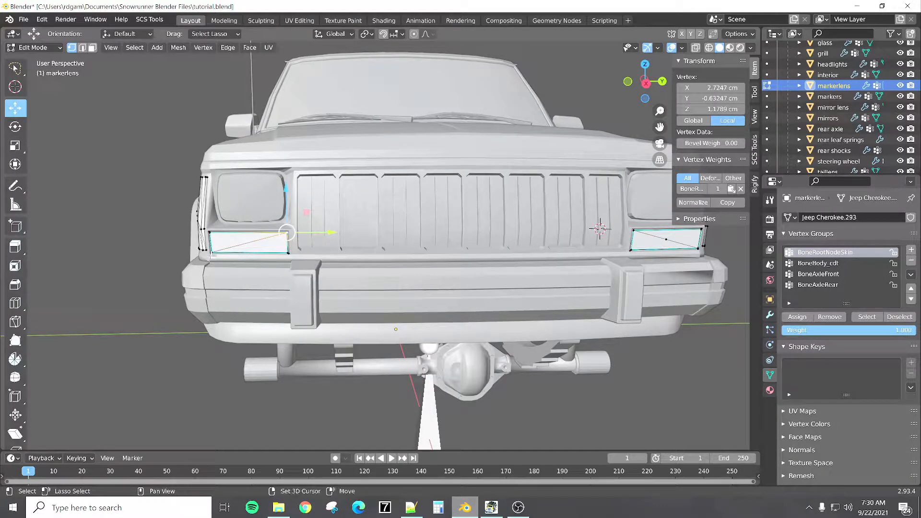
shift+click(212, 253)
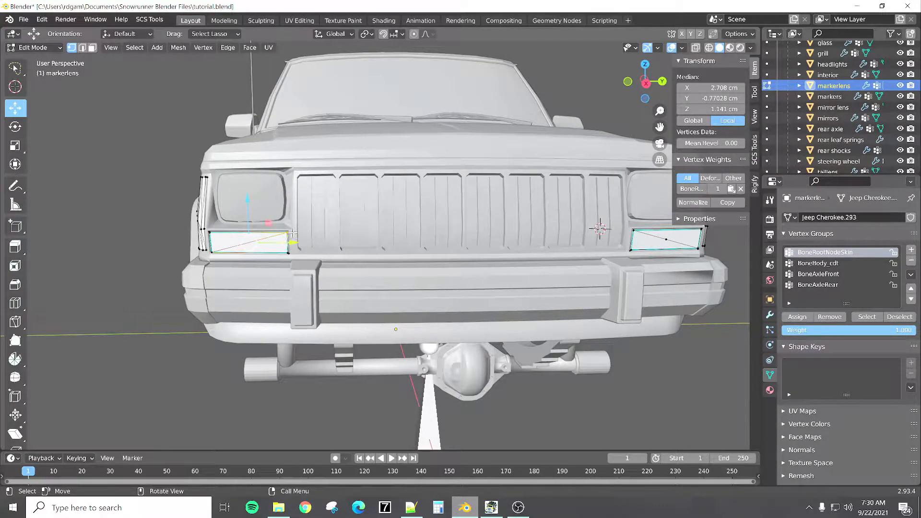
right_click(316, 218)
click(315, 217)
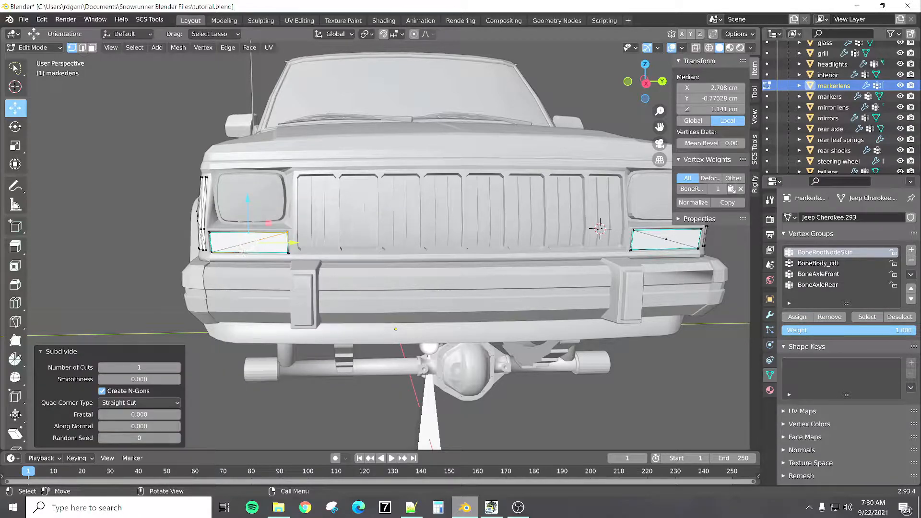
Step: Subdivide the diagonal of the opposite lower marker lens with one cut and select its new midpoint vertex
click(153, 233)
middle_drag(165, 237, 173, 239)
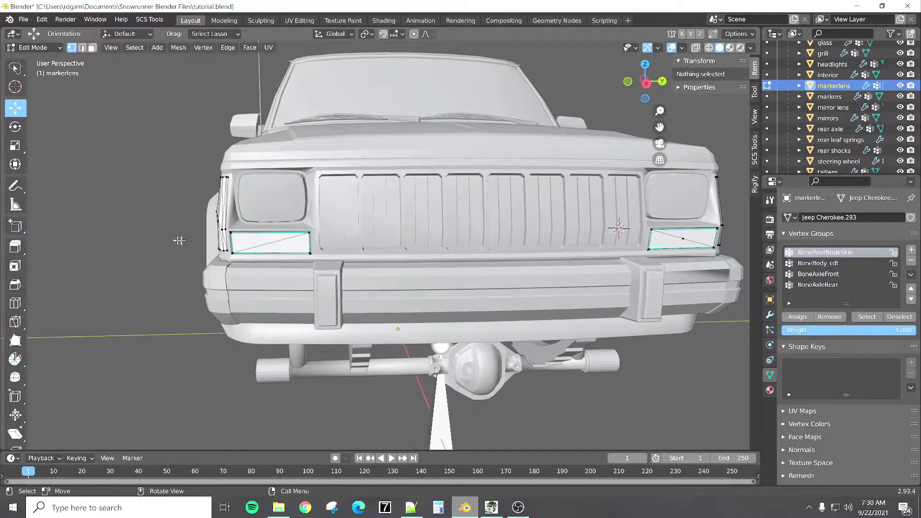
scroll(218, 244, up, 4)
click(90, 260)
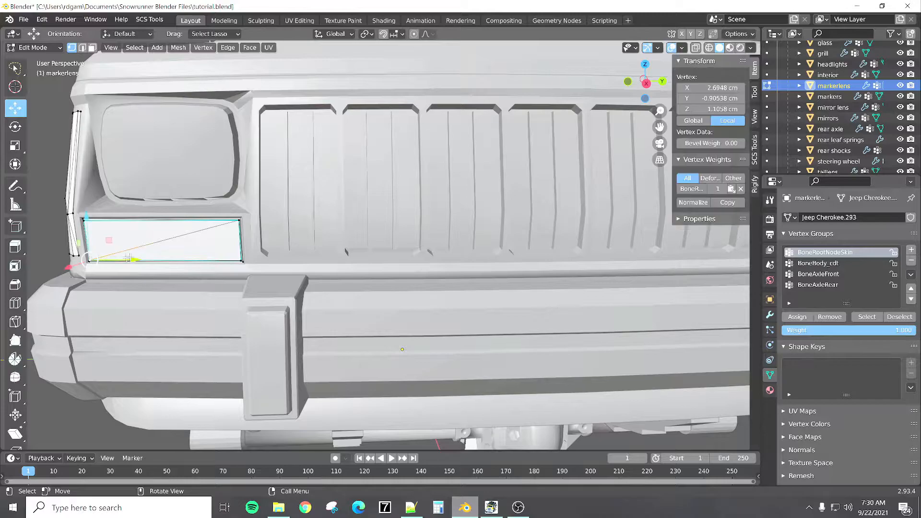
shift+click(238, 221)
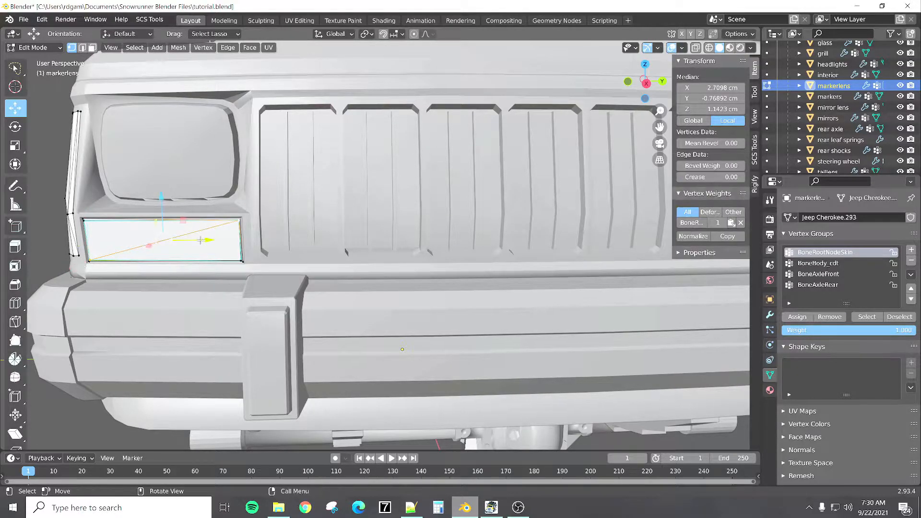
right_click(199, 240)
click(199, 239)
click(159, 242)
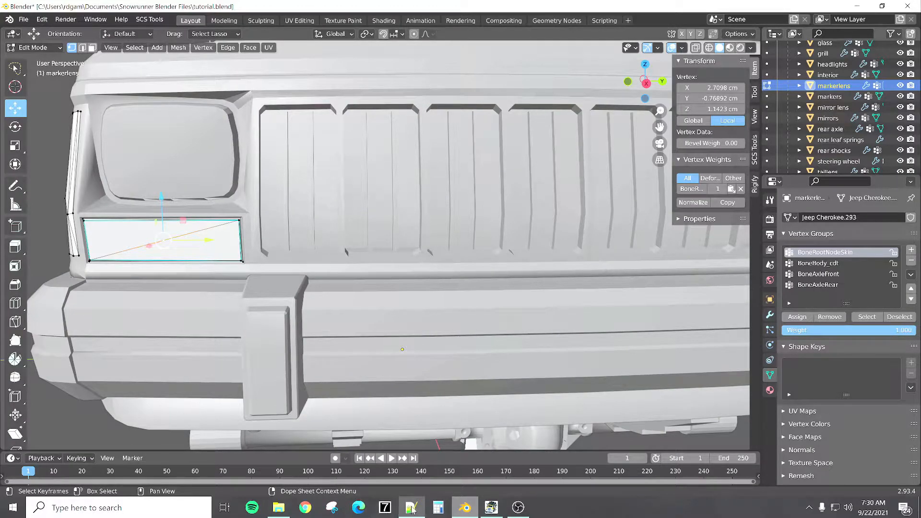
Step: Switch to Notepad++ and set the first value of the second flare's Color to 255
click(412, 455)
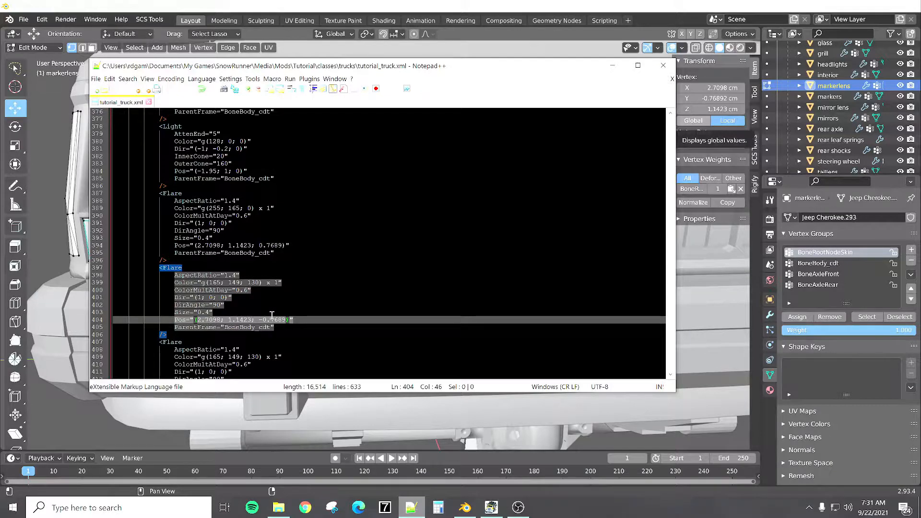
click(219, 282)
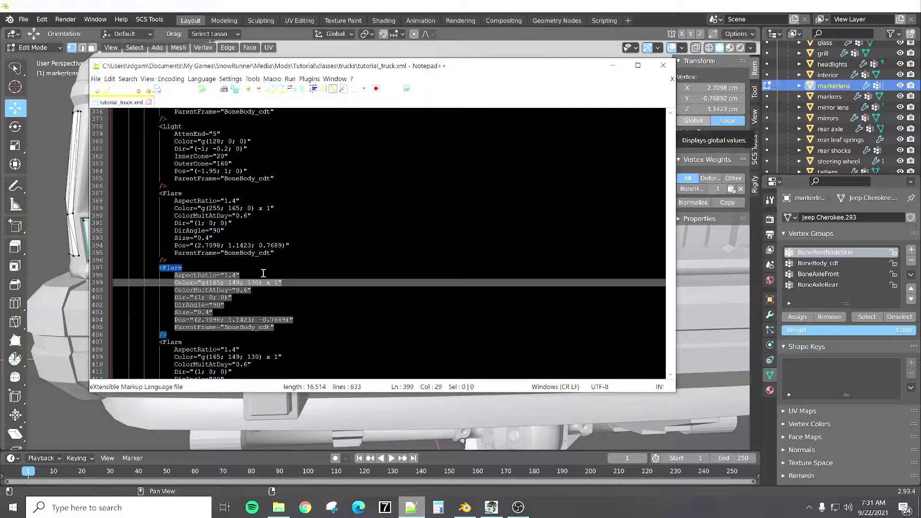
key(BackSpace)
key(BackSpace)
key(BackSpace)
text(255)
key(Right)
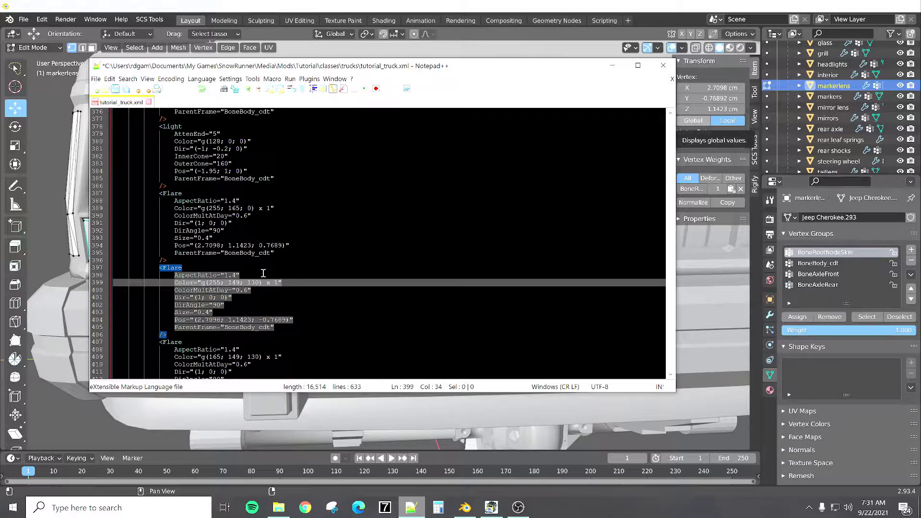
Step: Set the second and third values of the second flare's Color to 165 and 0 and save the file
key(BackSpace)
key(BackSpace)
key(BackSpace)
text(165)
key(Delete)
key(Delete)
click(115, 89)
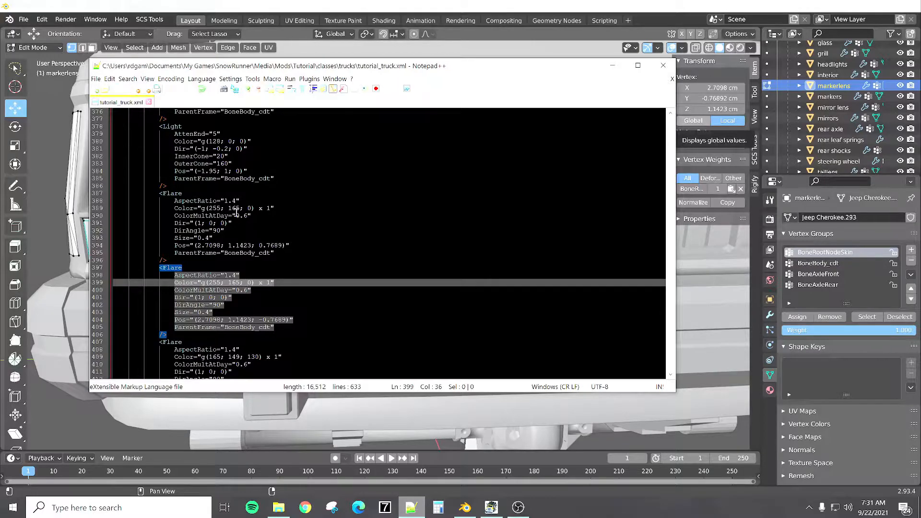
Step: Check the Jeep in SnowRunner, and return to Notepad++ to locate the first Light block in the Ignition section
click(491, 507)
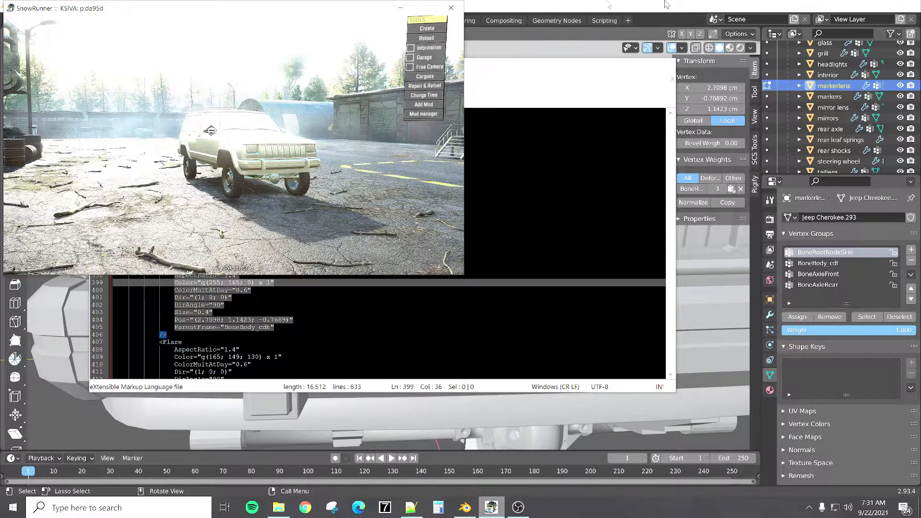
click(530, 68)
scroll(191, 275, up, 6)
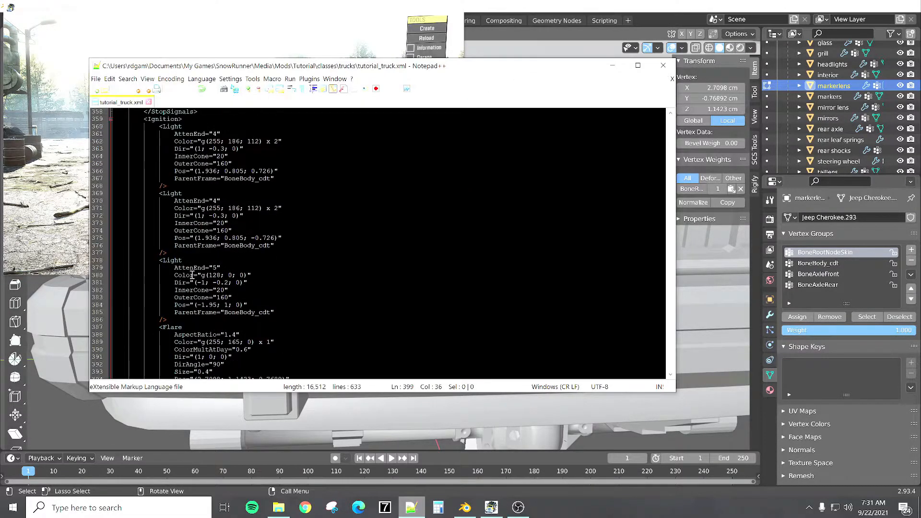
scroll(192, 275, up, 4)
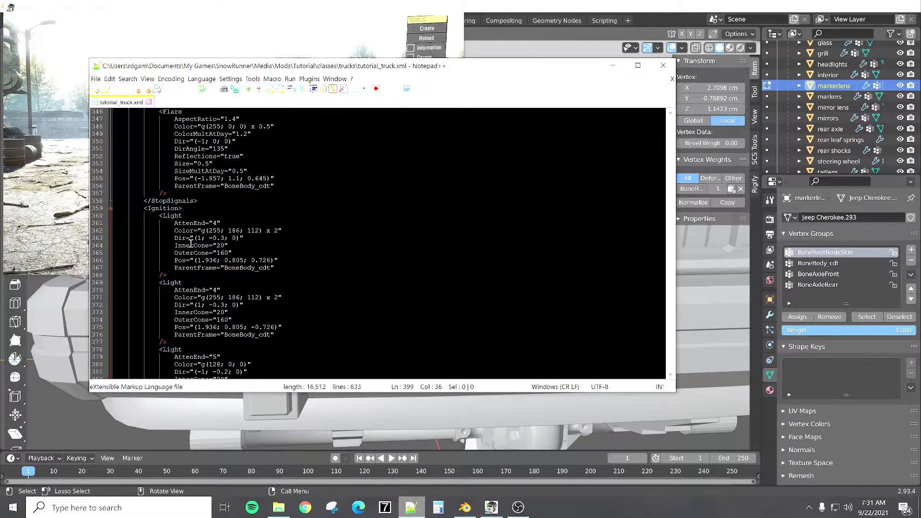
scroll(190, 243, down, 1)
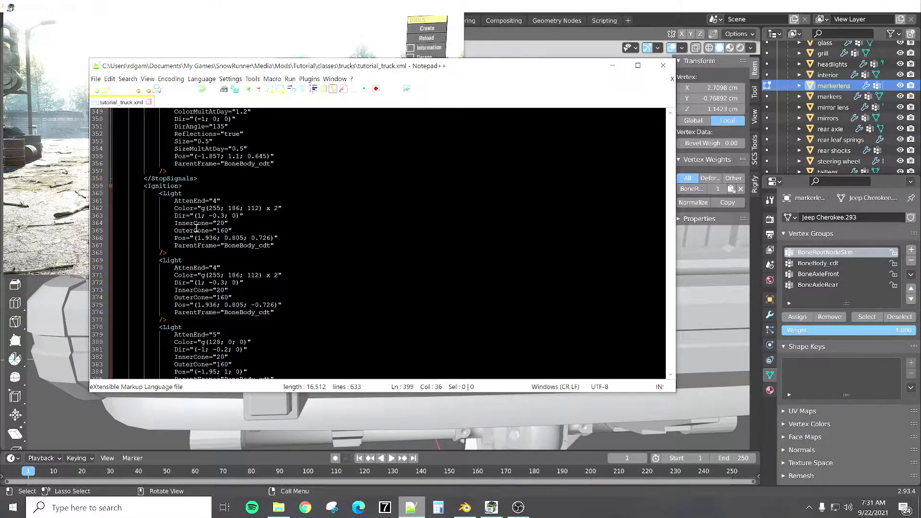
scroll(195, 228, down, 1)
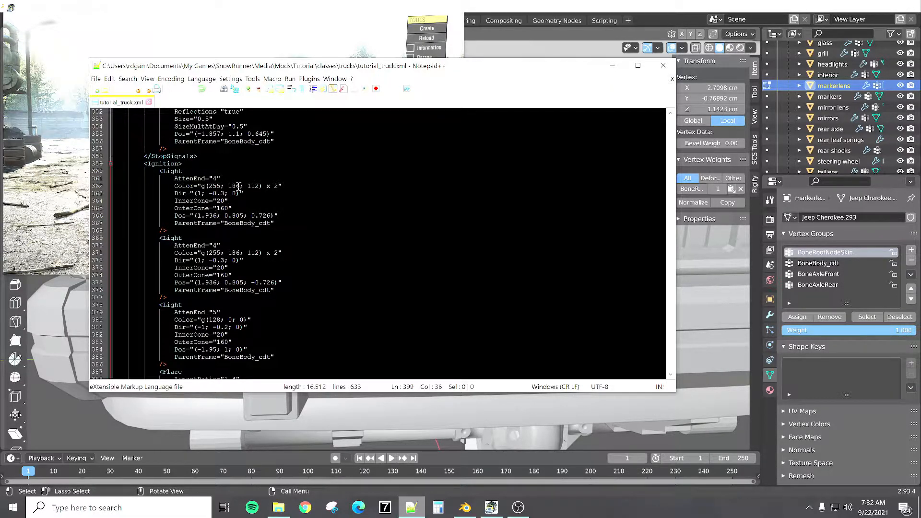
Step: Change the first Ignition light's Color to g(255; 165; 0), keeping the x 2 multiplier
click(258, 185)
key(BackSpace)
key(BackSpace)
text(65)
key(Right)
key(Right)
key(Right)
key(Right)
key(Right)
key(BackSpace)
key(BackSpace)
key(BackSpace)
text(0)
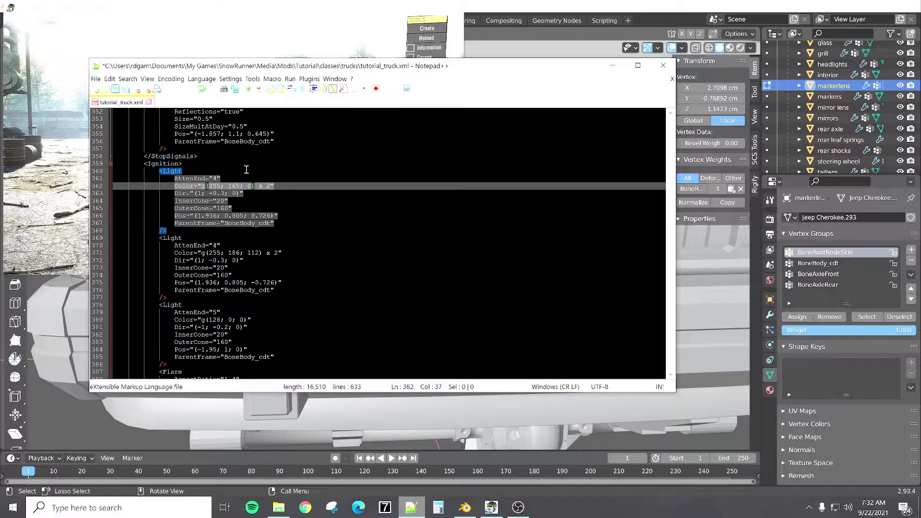
Step: Set the first value of the first Ignition light's Pos to 2.70
click(218, 215)
key(BackSpace)
key(BackSpace)
key(BackSpace)
key(BackSpace)
key(BackSpace)
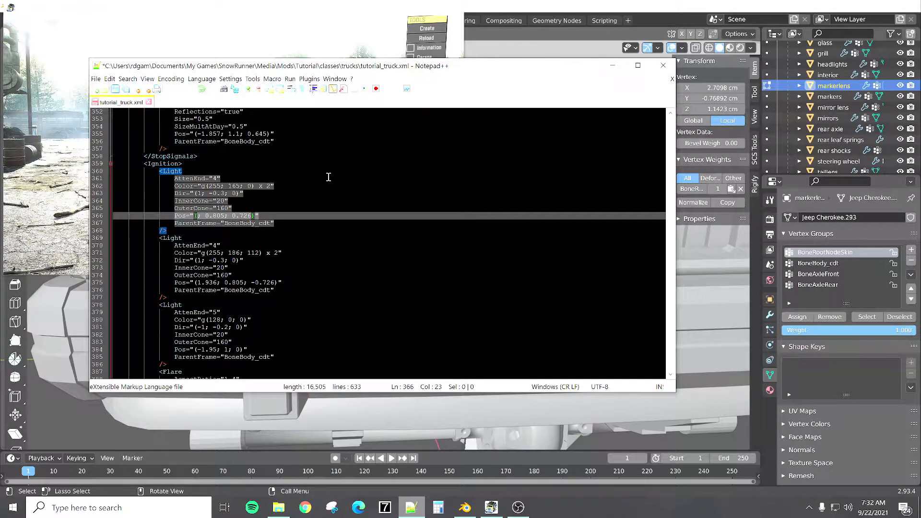
text(2.70)
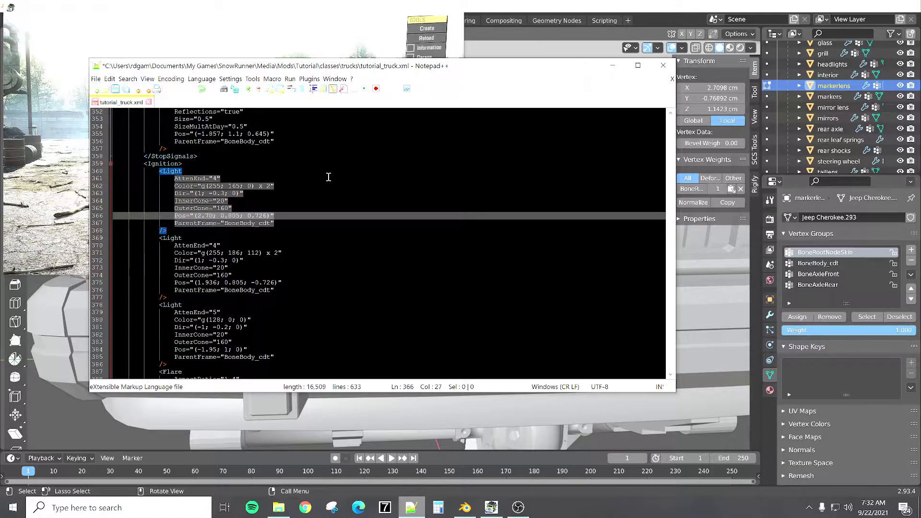
Step: Set the second value of the first Ignition light's Pos to 1.14
key(Right)
key(Right)
key(Right)
key(Right)
key(Right)
key(Right)
key(Right)
key(BackSpace)
key(BackSpace)
key(BackSpace)
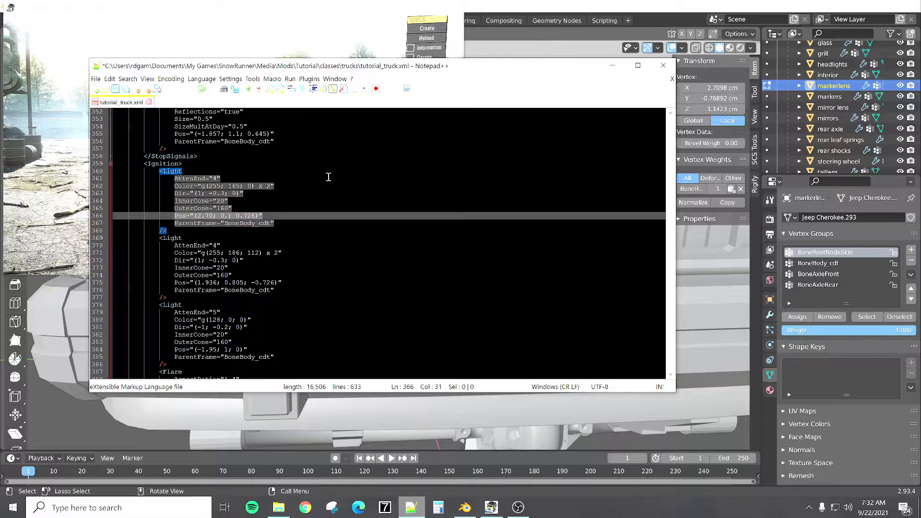
text(1.14)
key(Right)
key(Right)
key(Right)
key(Right)
key(Right)
key(Right)
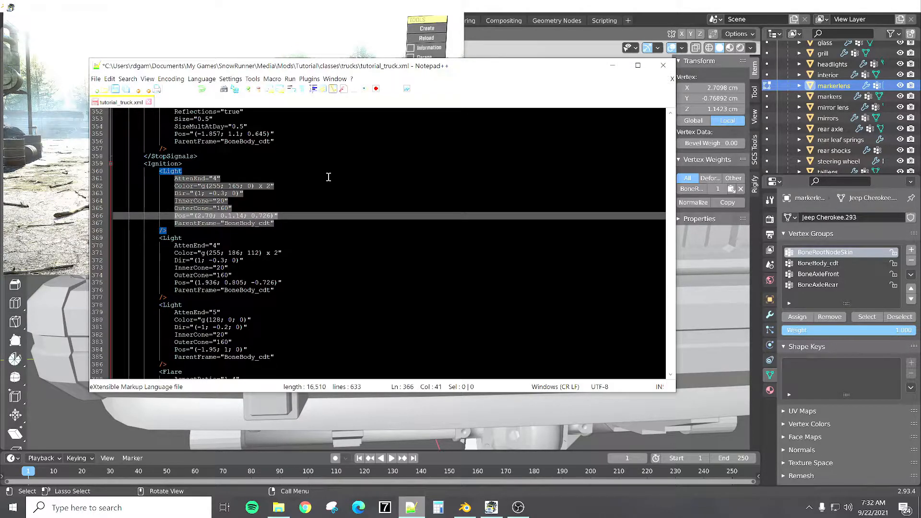
key(Left)
key(Left)
key(Left)
key(Left)
key(Left)
key(Left)
key(Left)
key(Left)
key(Left)
key(BackSpace)
key(BackSpace)
Step: Set the third value of the first Ignition light's Pos to 0.76 and save the file
key(Right)
key(Right)
key(Right)
key(Right)
key(Right)
key(Right)
key(Right)
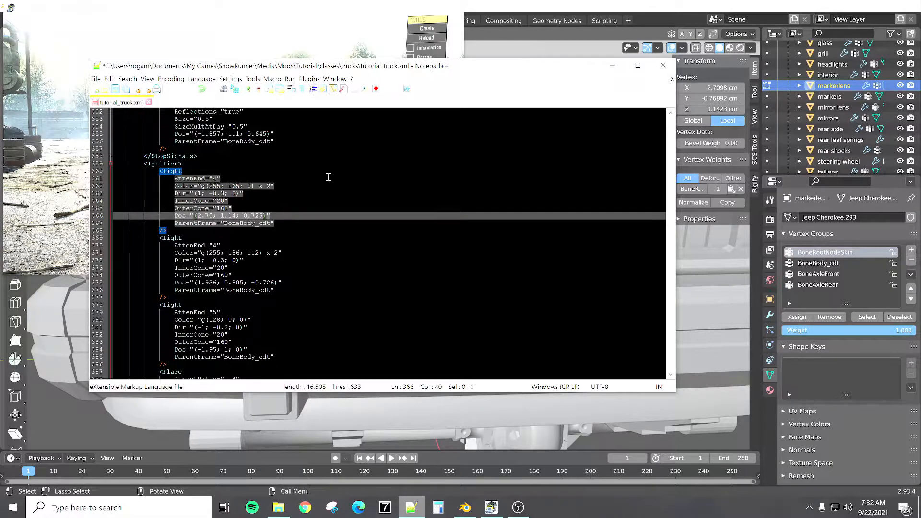
key(BackSpace)
key(BackSpace)
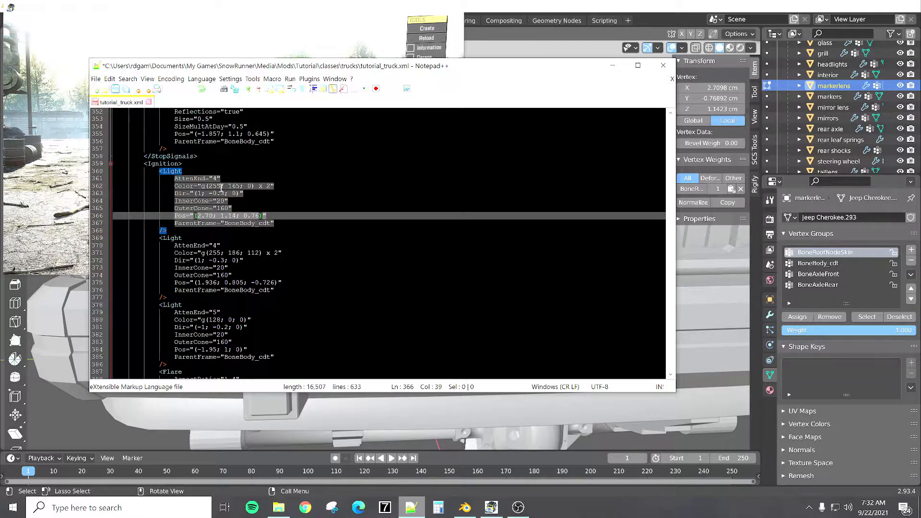
key(ctrl+s)
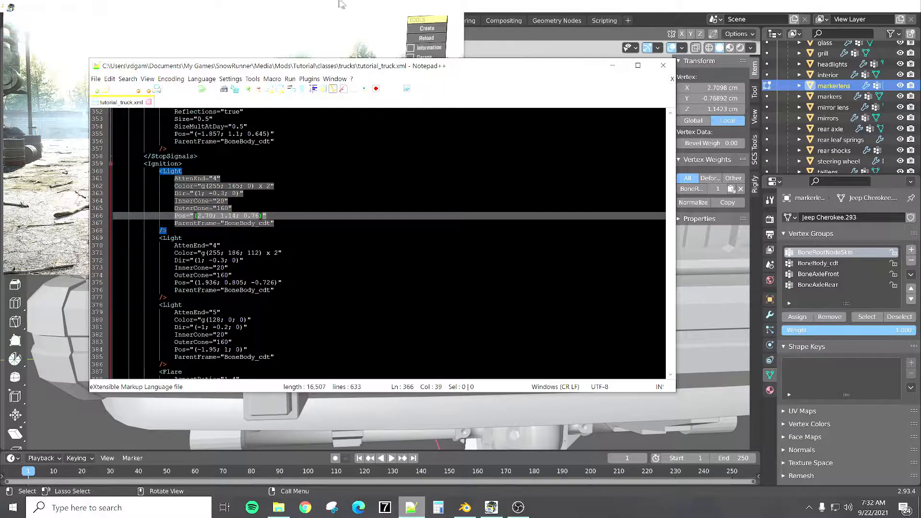
Step: Switch to SnowRunner, skip the time to night and turn on the Jeep's lights
click(355, 9)
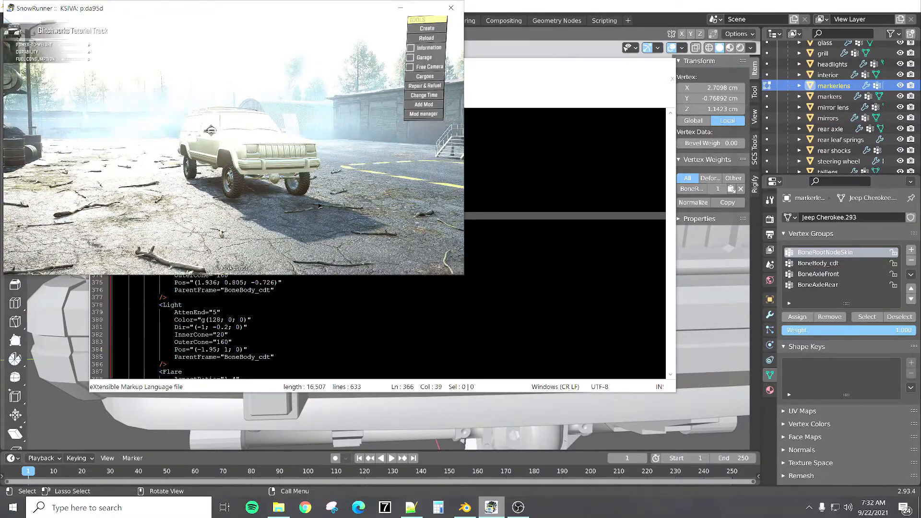
key(m)
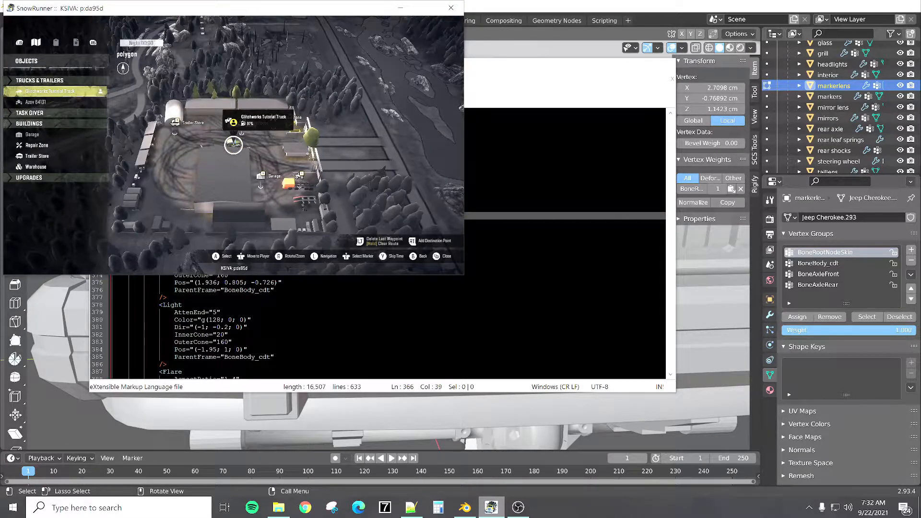
key(m)
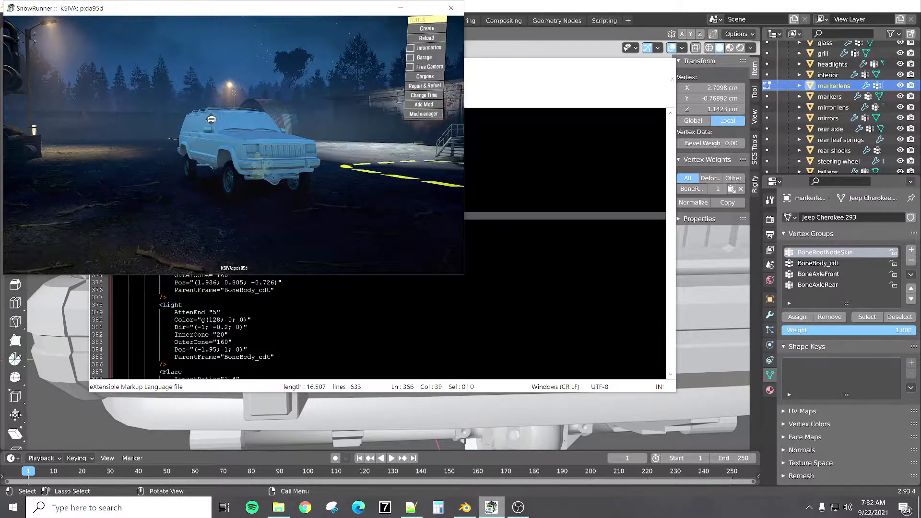
key(l)
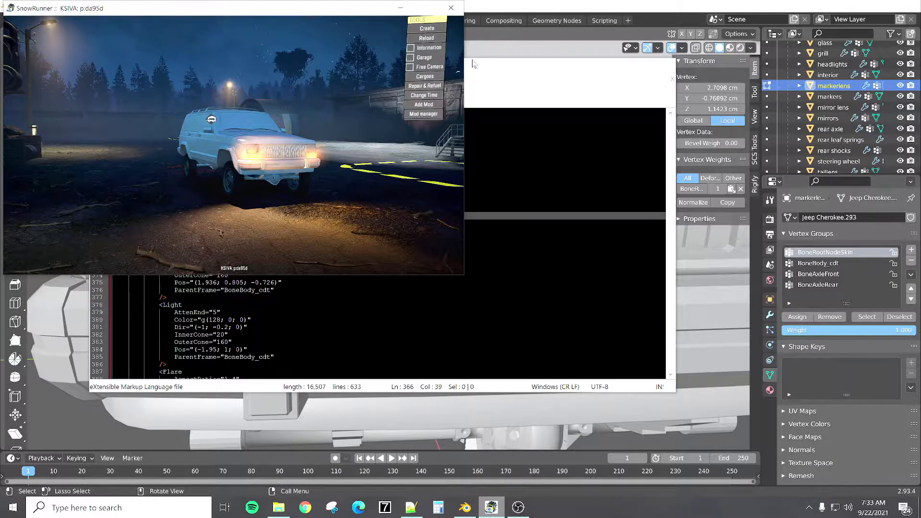
Step: Comment out the first Ignition light in the XML, save the file and reload the truck in SnowRunner
click(504, 67)
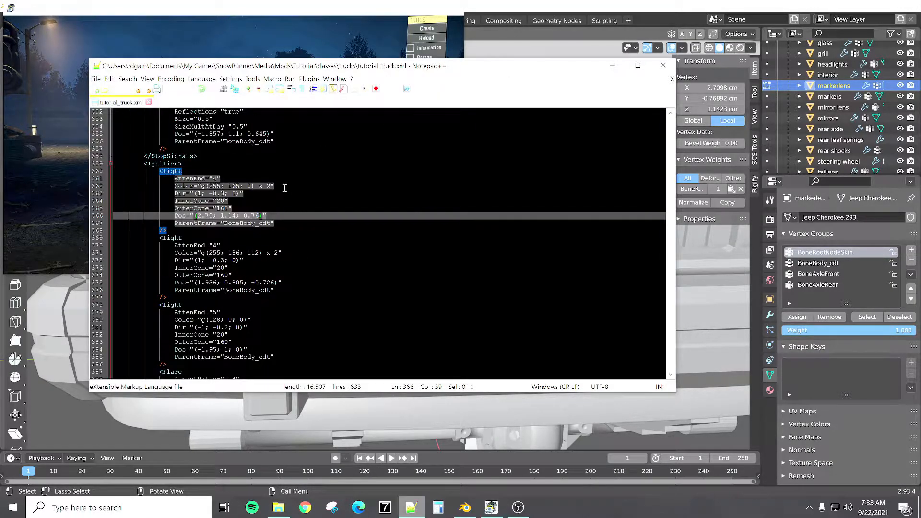
click(159, 174)
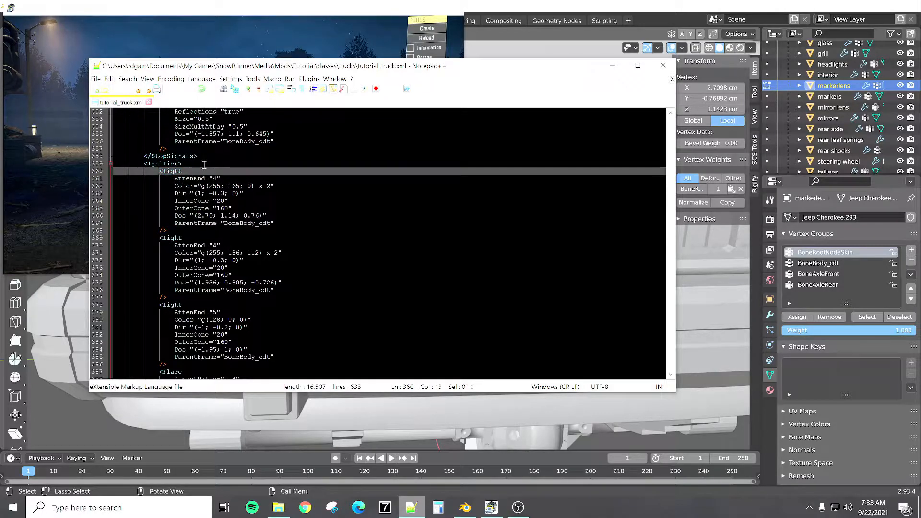
text(<)
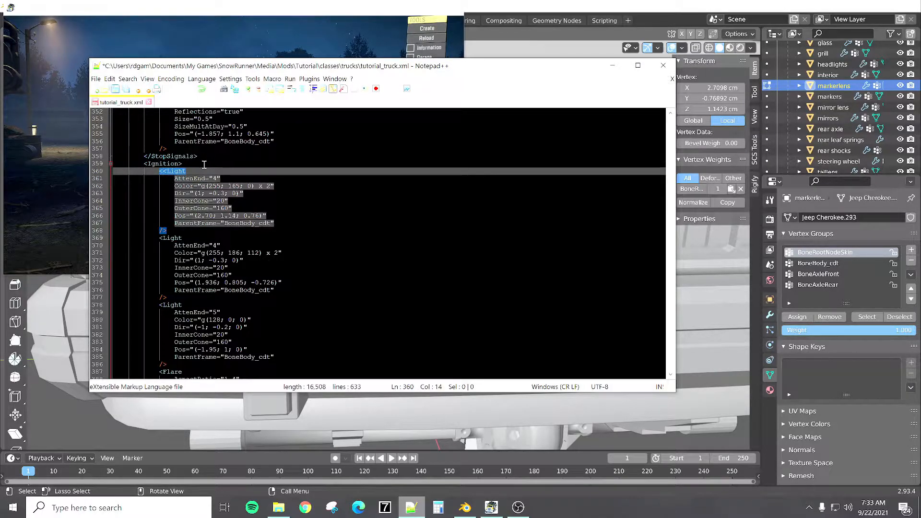
text(!--)
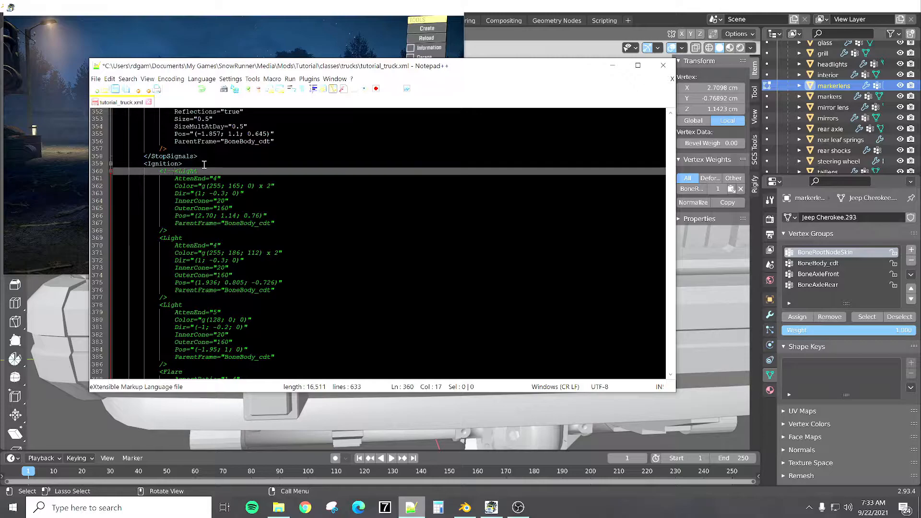
click(180, 228)
text(-->)
key(ctrl+s)
click(427, 37)
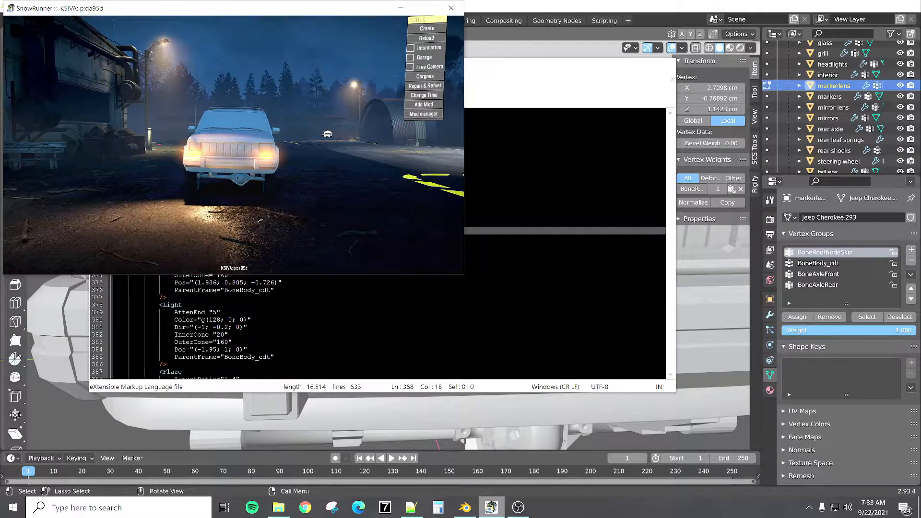
Step: Remove the comment marks around the first Ignition light, save the file and reload the truck in SnowRunner
click(293, 282)
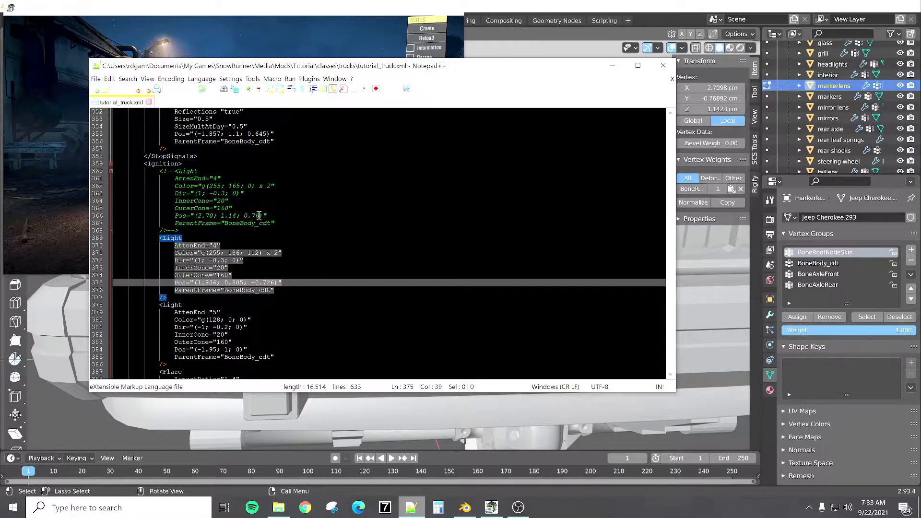
click(214, 172)
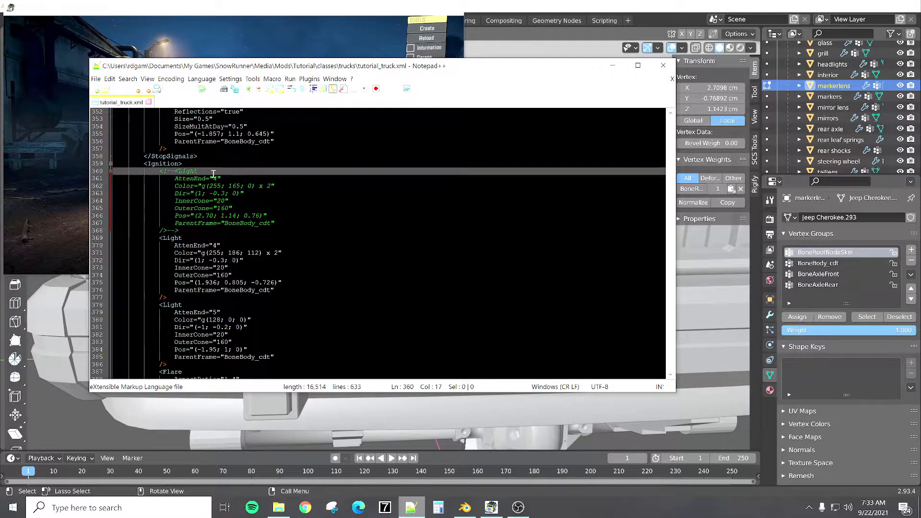
key(BackSpace)
key(BackSpace)
key(BackSpace)
key(BackSpace)
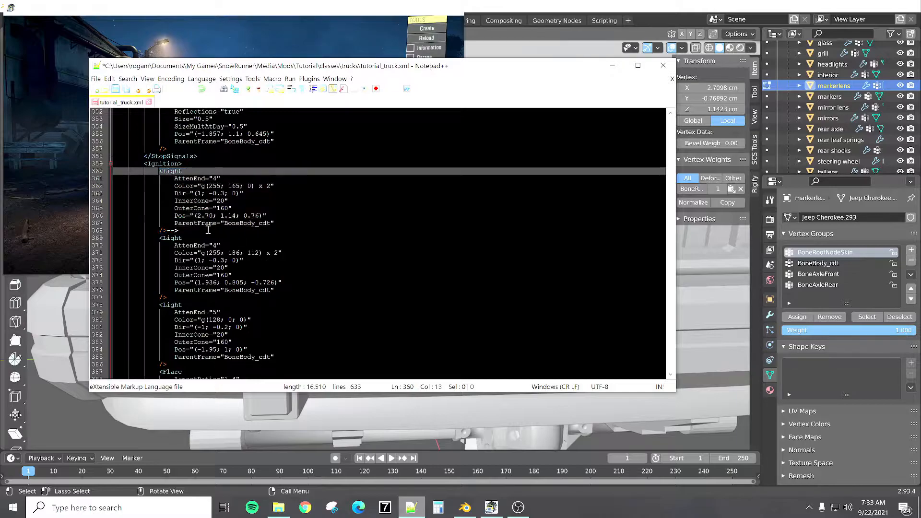
click(211, 230)
key(BackSpace)
key(BackSpace)
key(BackSpace)
click(115, 90)
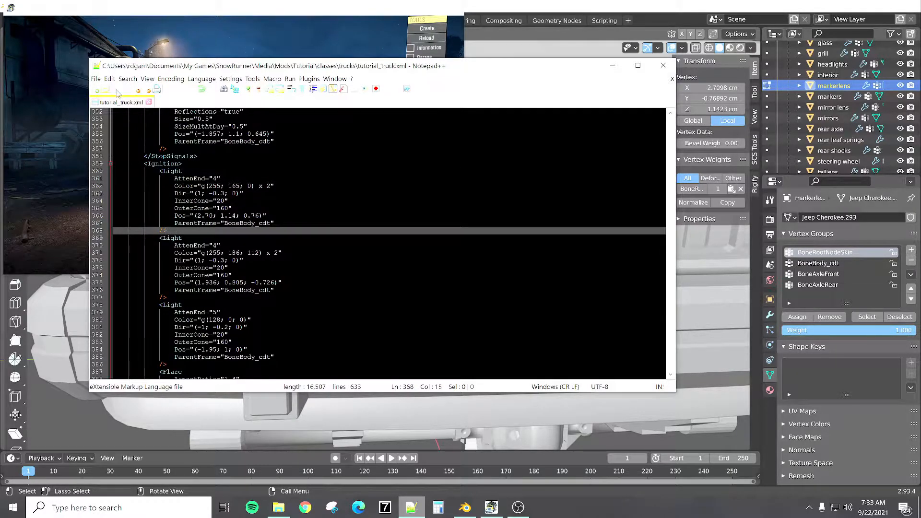
click(414, 41)
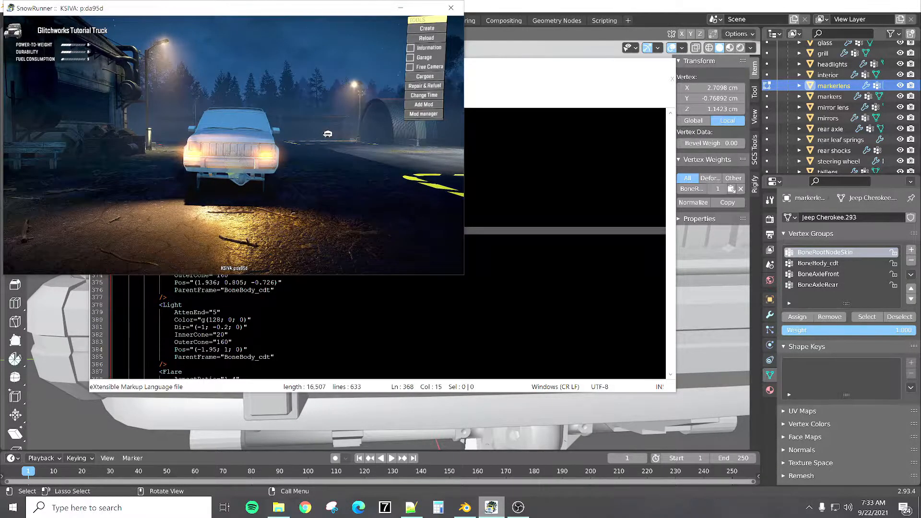
Step: Compare the Ignition Light and first Flare entries in the truck XML with the Jeep's front lights in SnowRunner
click(182, 304)
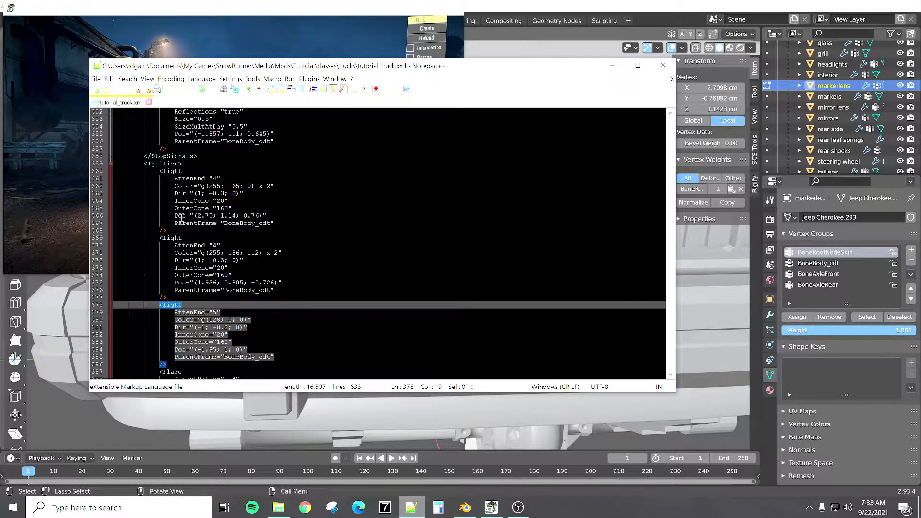
key(alt+Tab)
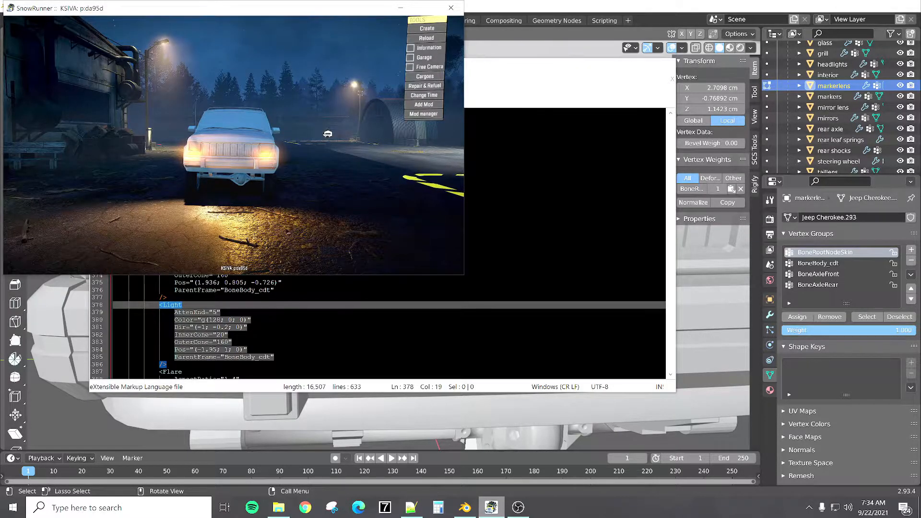
click(215, 326)
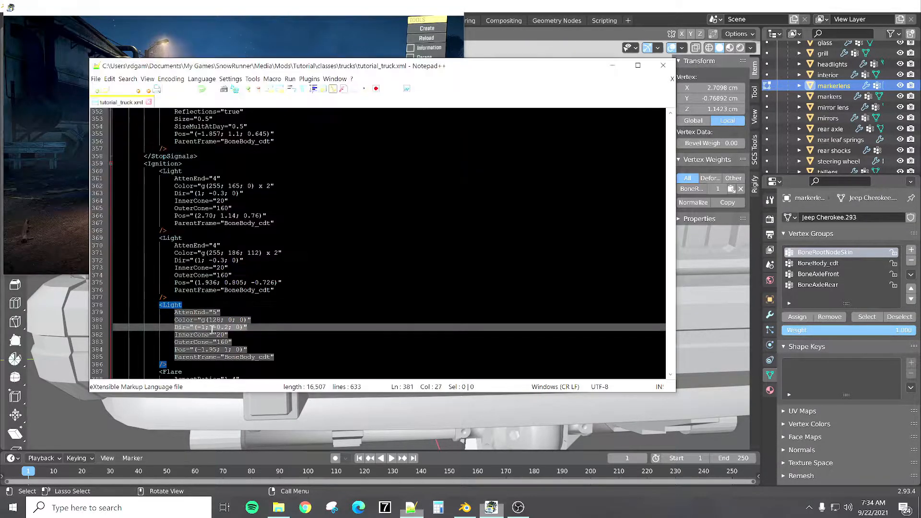
scroll(223, 321, down, 5)
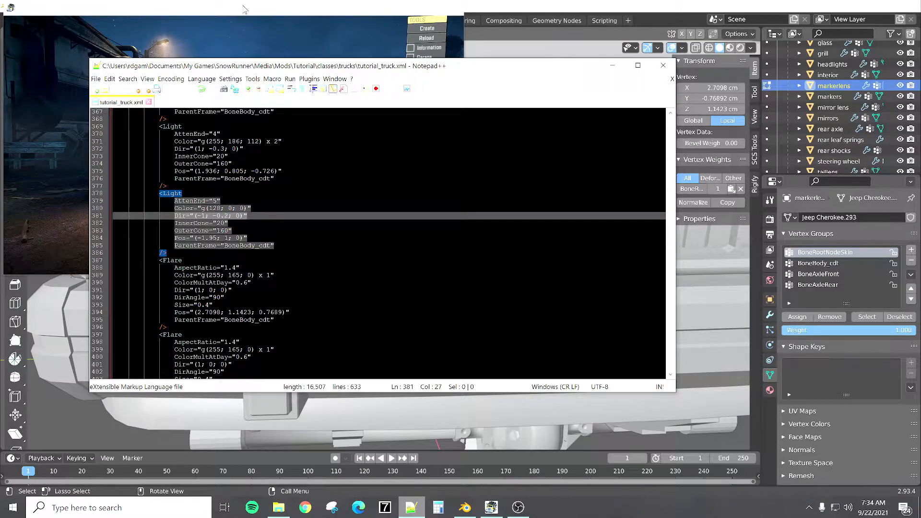
key(alt+Tab)
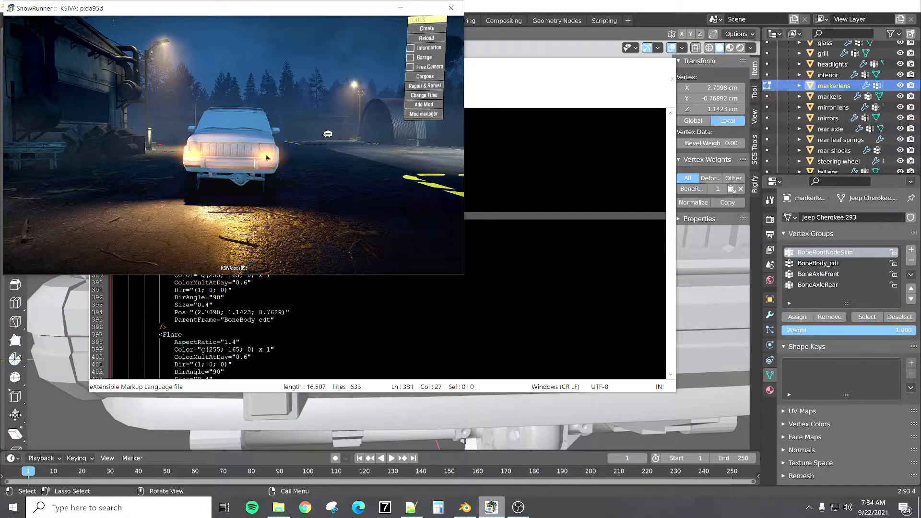
click(228, 294)
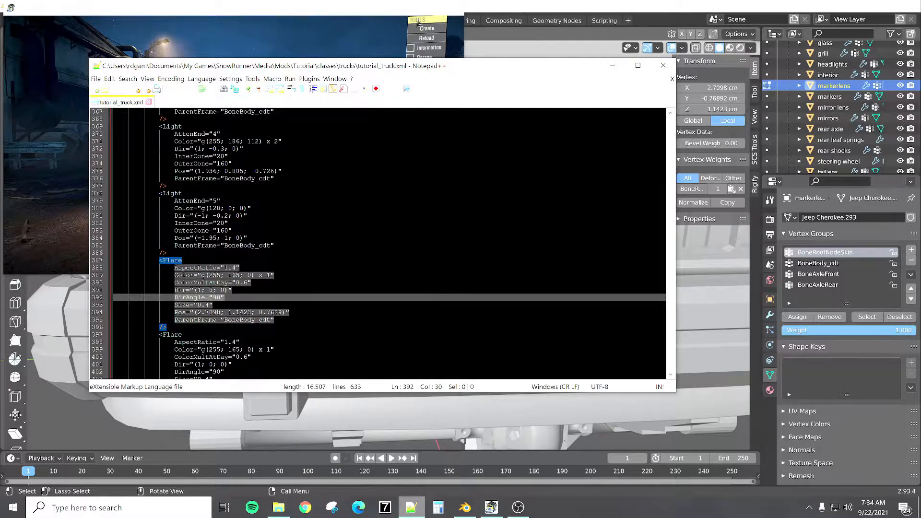
Step: Switch to Blender, open the headlights mesh for editing and select the center vertex of one headlight lens to read its coordinates
click(398, 8)
click(368, 4)
scroll(386, 230, down, 7)
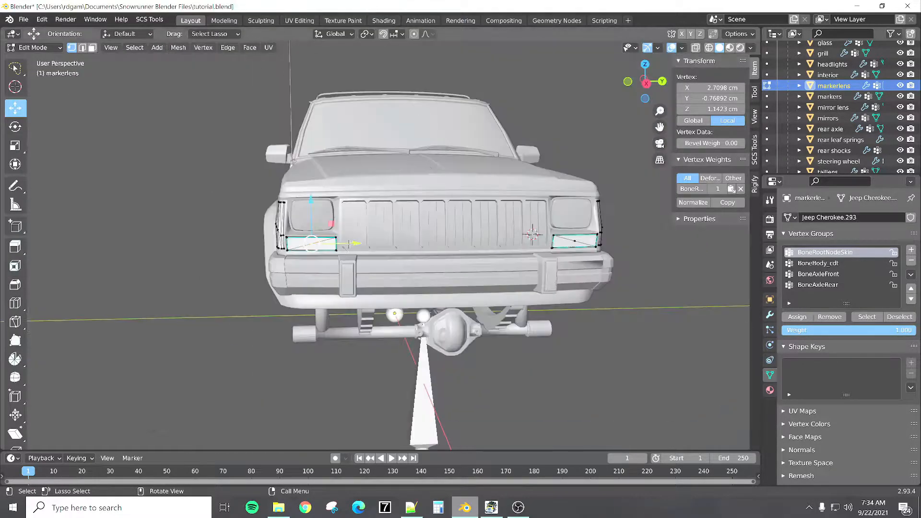
middle_drag(386, 229, 316, 221)
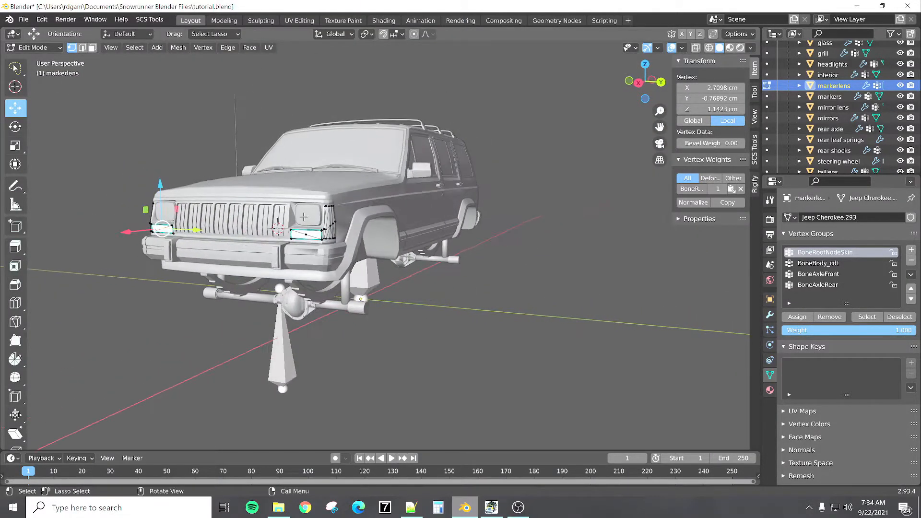
key(Tab)
click(316, 221)
key(Tab)
scroll(315, 218, up, 6)
scroll(313, 214, down, 3)
middle_drag(313, 215, 341, 204)
scroll(356, 192, up, 4)
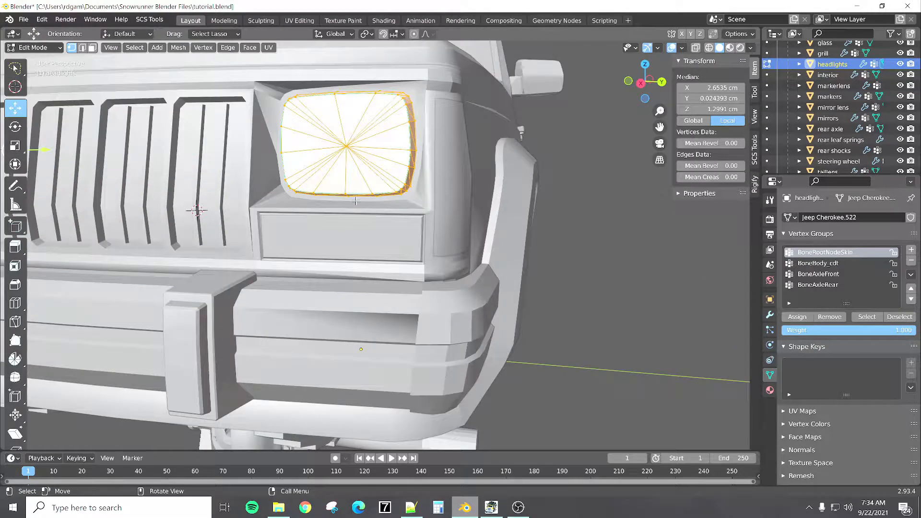
click(346, 146)
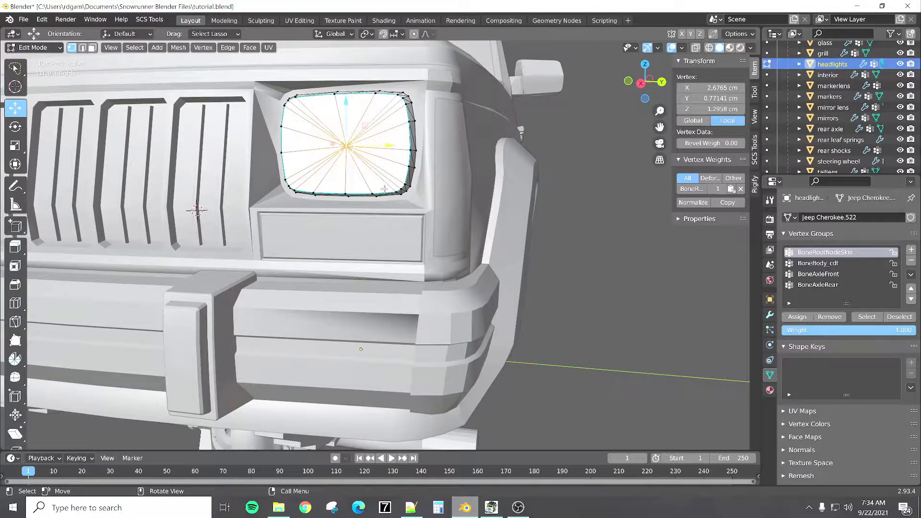
Step: Leave the headlights mesh and open the taillens mesh at the Jeep's rear for editing
key(Tab)
scroll(384, 189, down, 5)
middle_drag(384, 189, 368, 230)
click(441, 226)
key(Tab)
scroll(442, 228, up, 3)
scroll(442, 228, up, 2)
scroll(393, 200, up, 2)
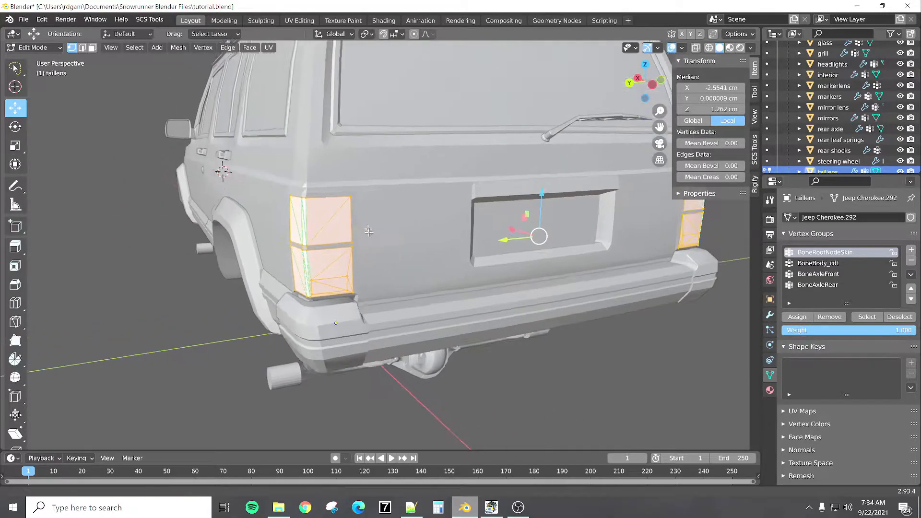
scroll(368, 231, up, 2)
Step: Subdivide the diagonal edge of the upper tail lens and select the new center vertex to show its coordinates
click(340, 196)
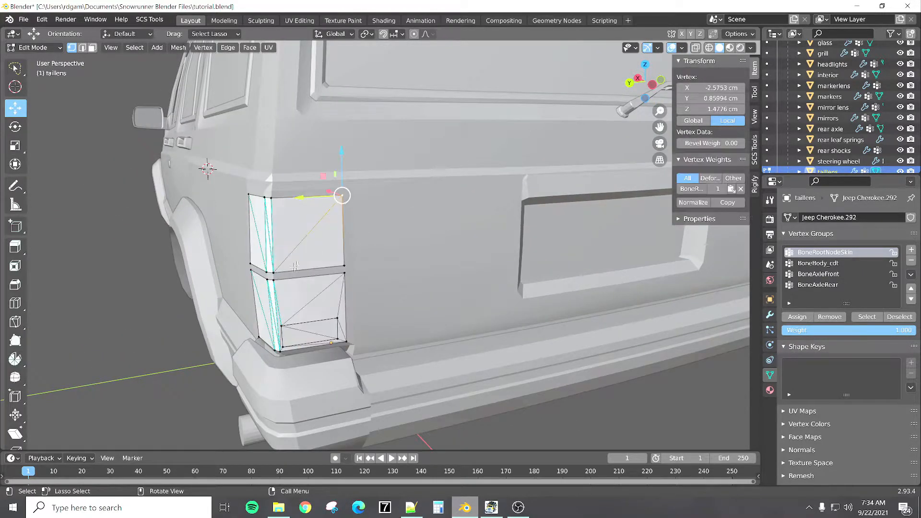
shift+click(277, 271)
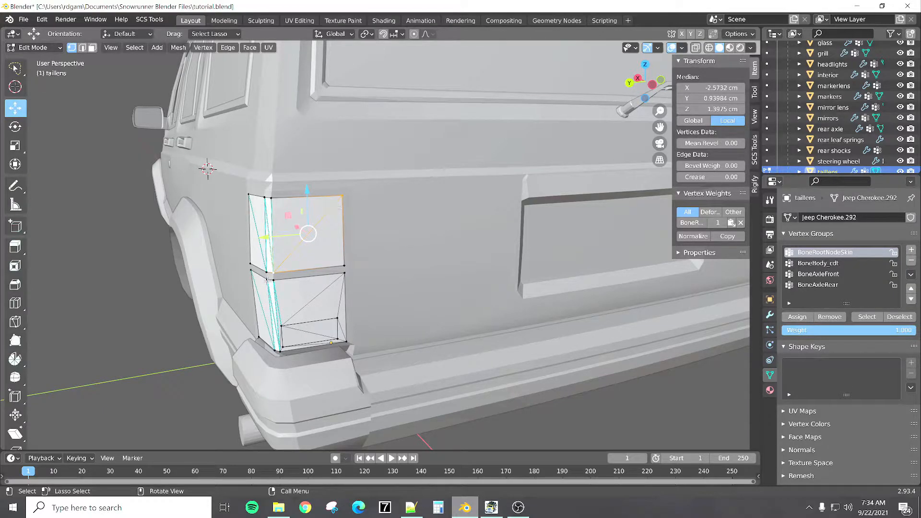
right_click(365, 232)
click(364, 232)
click(321, 238)
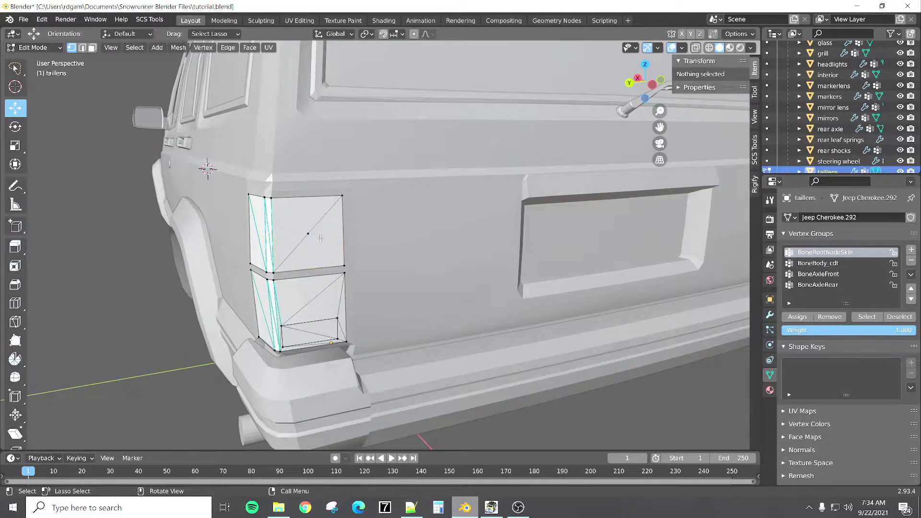
click(308, 234)
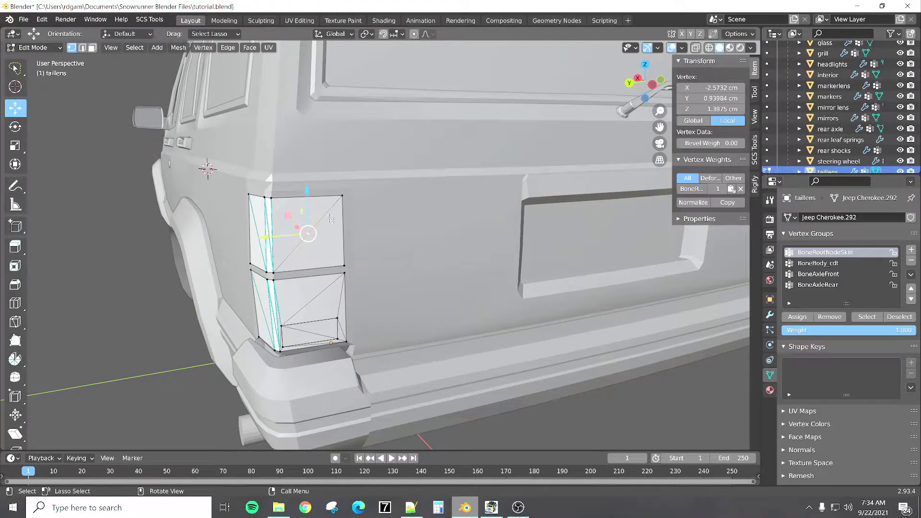
scroll(363, 282, down, 4)
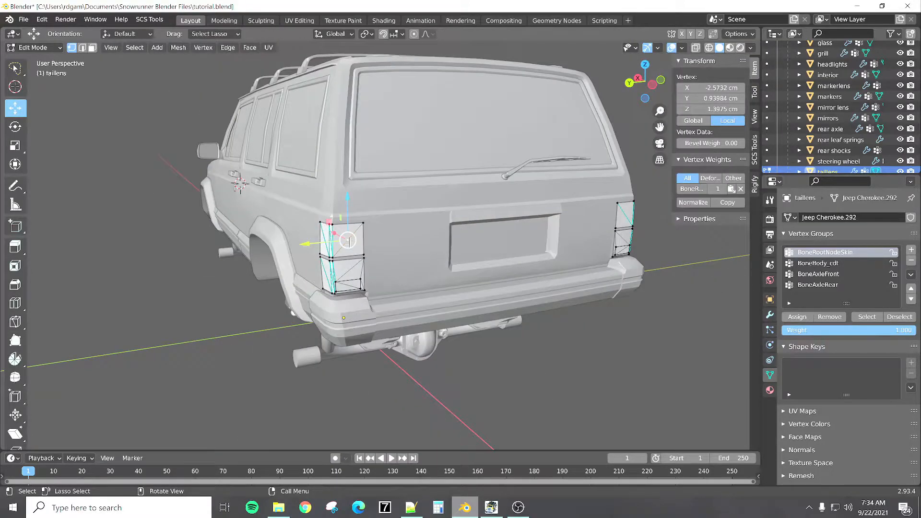
middle_drag(361, 258, 406, 242)
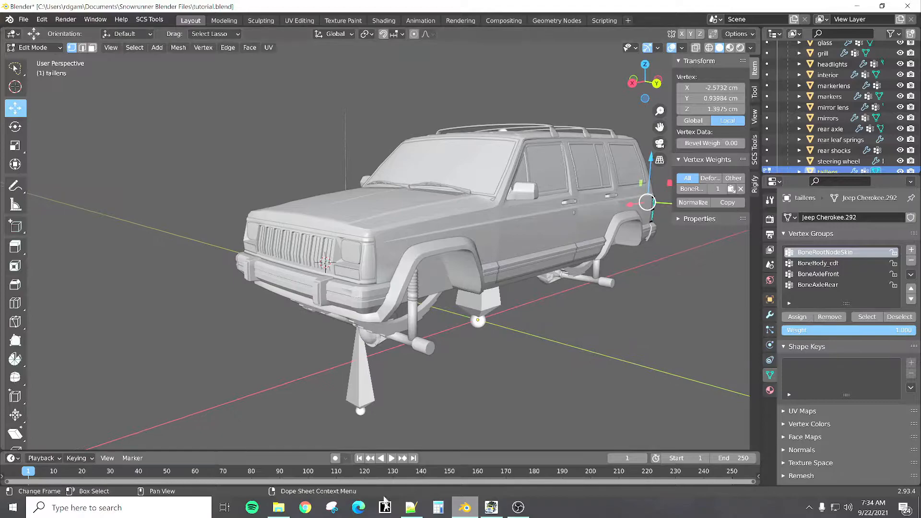
Step: Examine the Ignition Light and Flare entries in the truck XML against the Jeep's rear and side in SnowRunner
click(411, 507)
scroll(287, 340, down, 1)
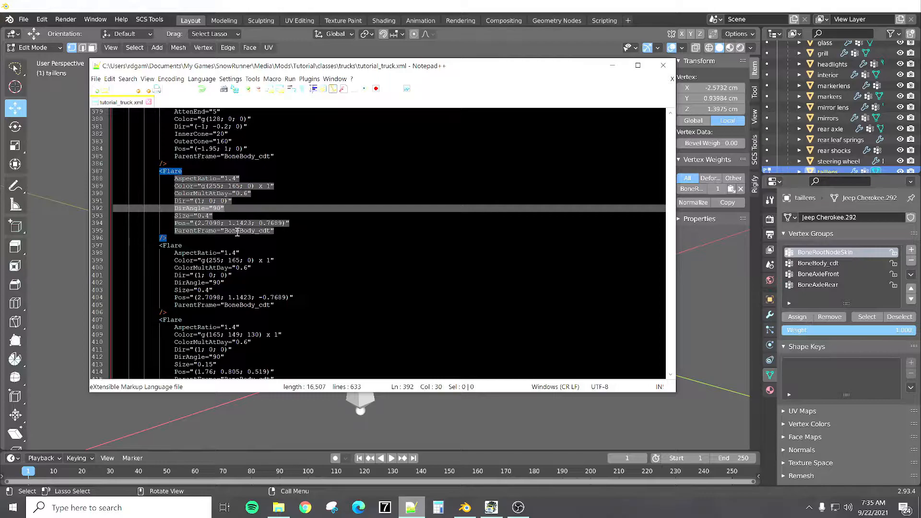
click(491, 507)
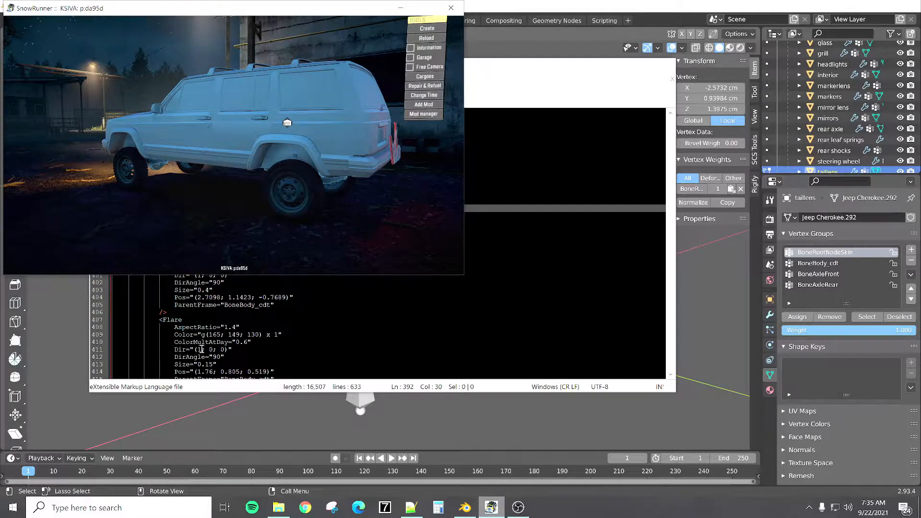
click(201, 349)
scroll(222, 334, down, 1)
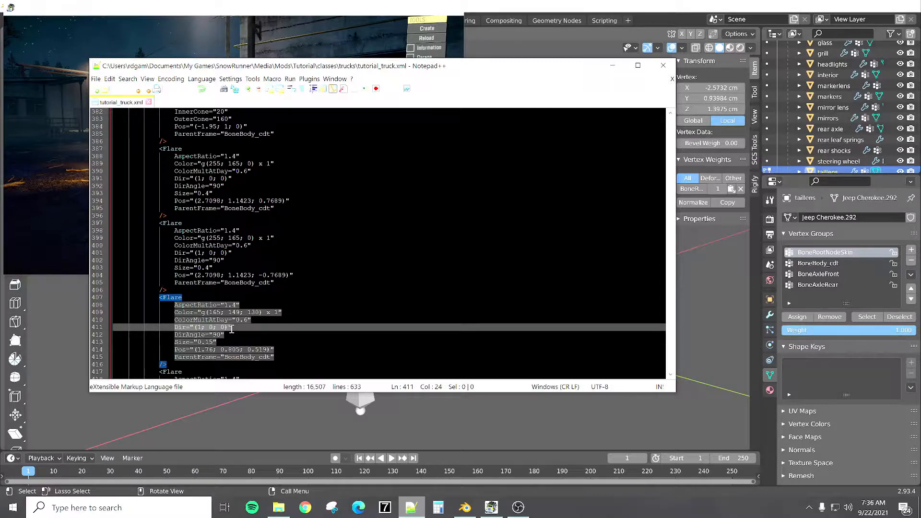
Step: View the Jeep from the front in SnowRunner and read through the remaining flare entries in the truck XML
click(490, 507)
drag(425, 123, 367, 123)
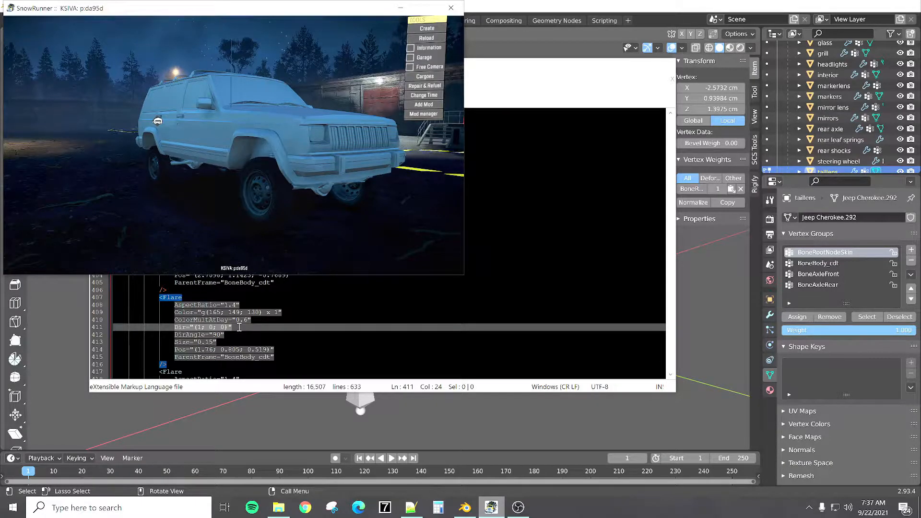
scroll(235, 326, down, 1)
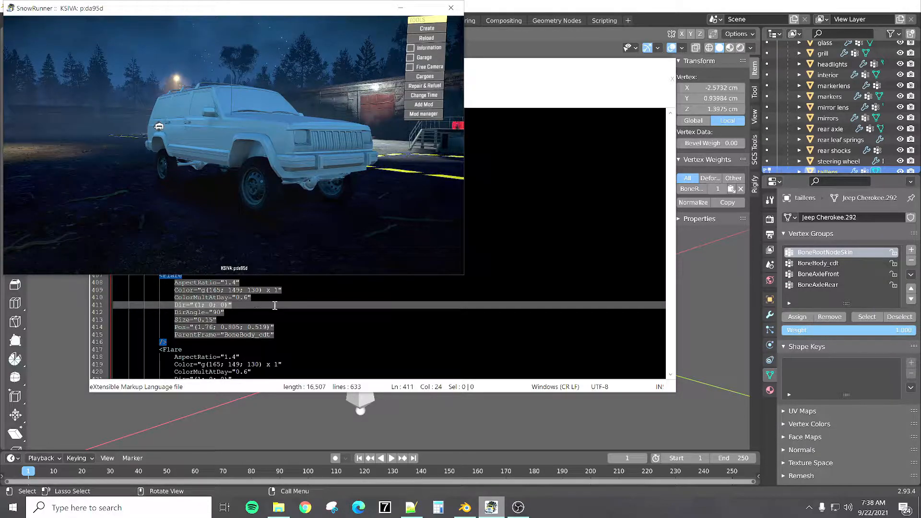
scroll(275, 306, down, 15)
scroll(275, 305, down, 8)
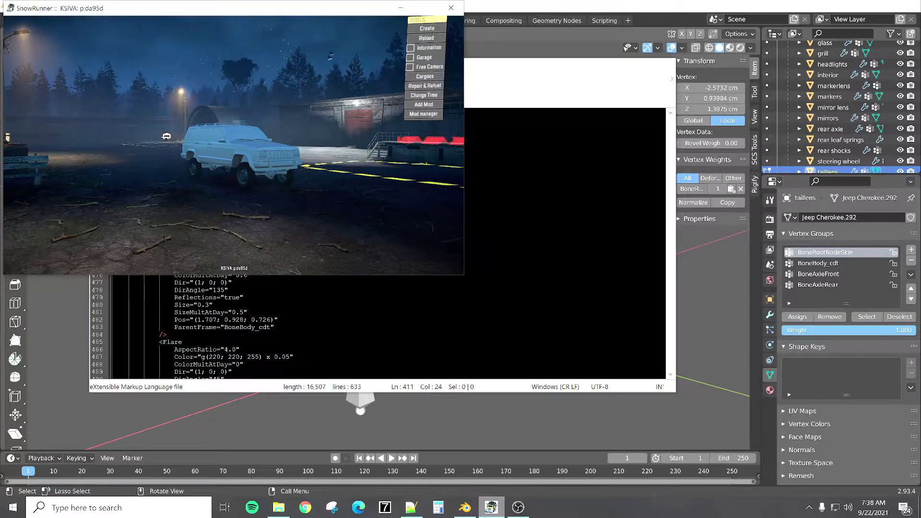
Step: Switch to Blender, deselect everything in the taillens mesh and return to Object Mode
click(400, 7)
click(496, 7)
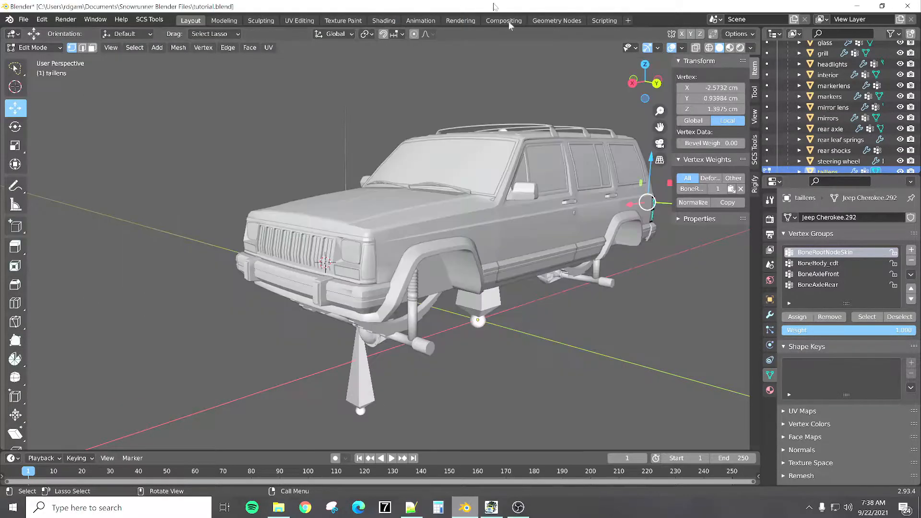
scroll(814, 110, down, 5)
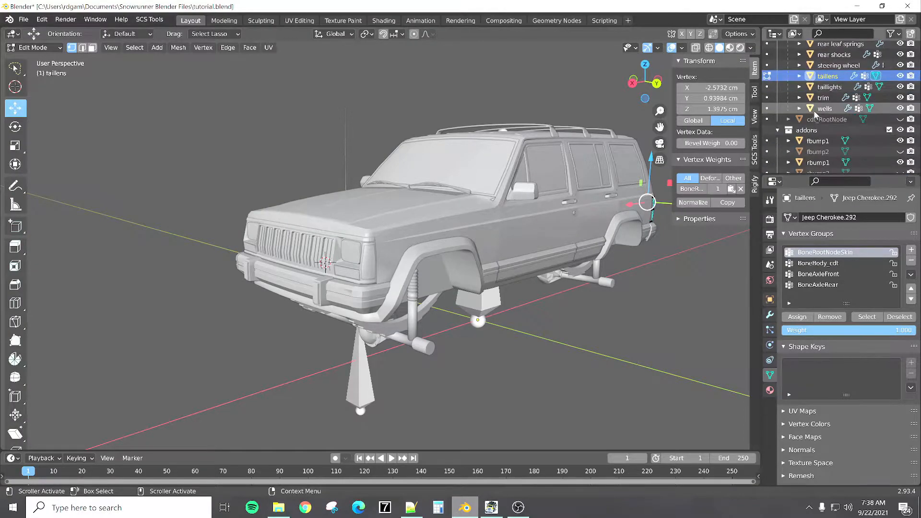
scroll(813, 110, down, 1)
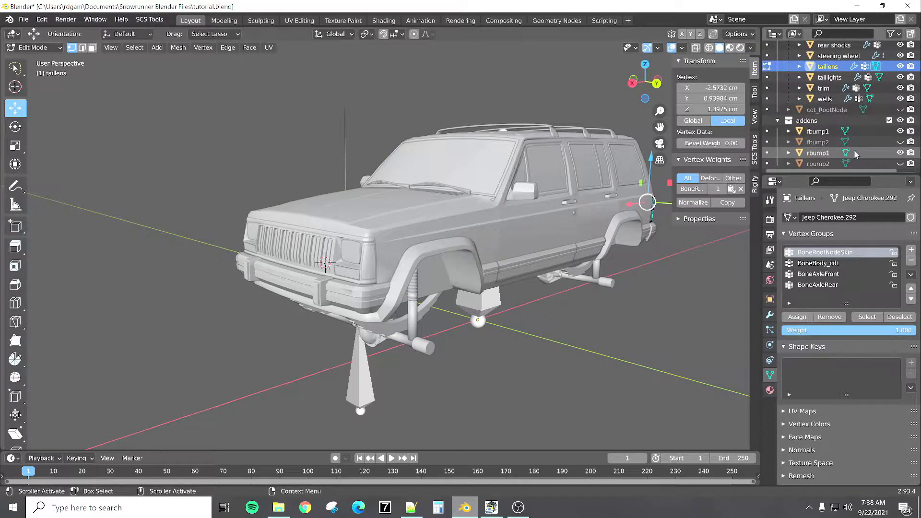
scroll(535, 231, down, 1)
middle_drag(506, 243, 511, 229)
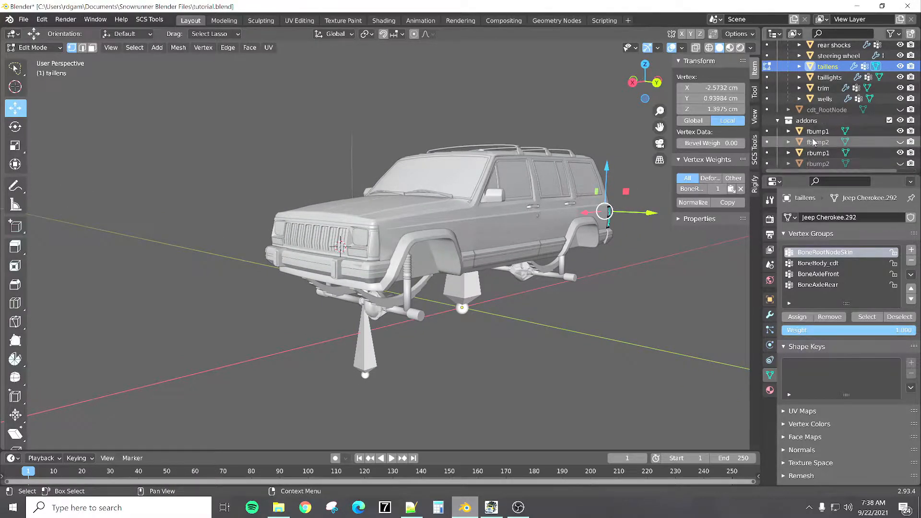
click(242, 244)
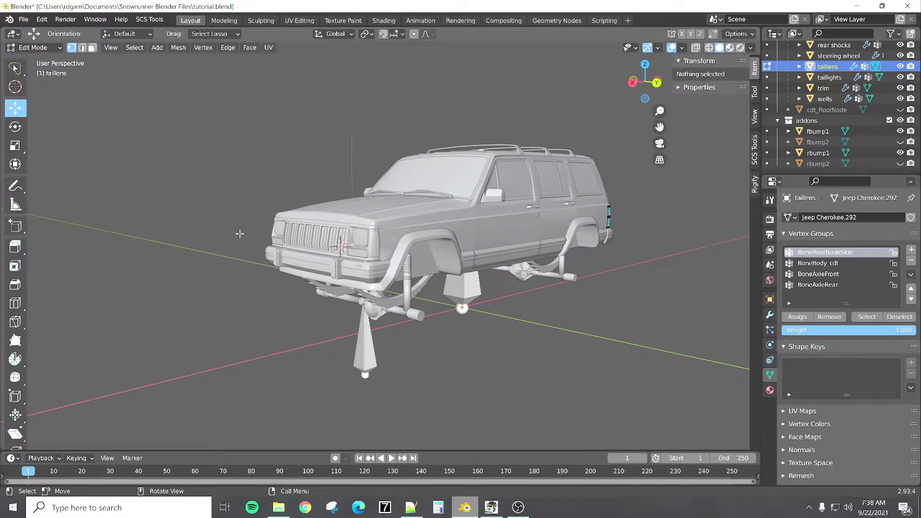
key(Tab)
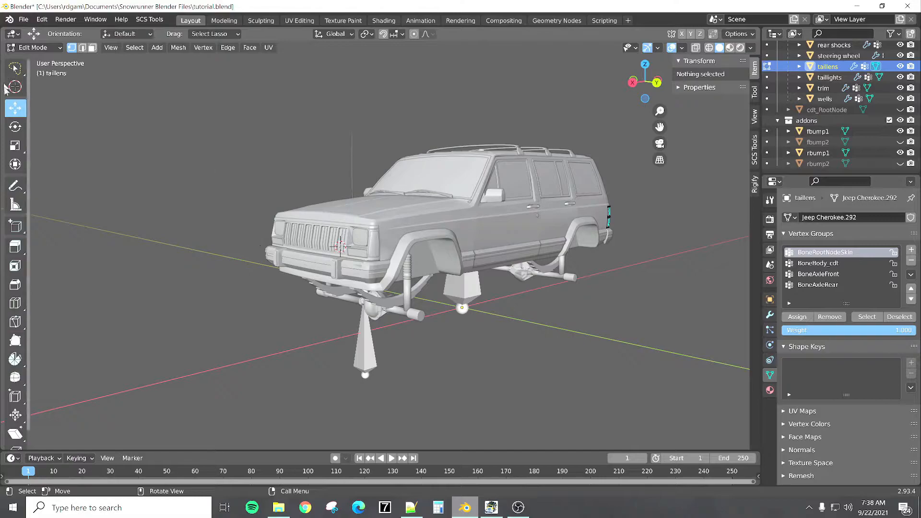
scroll(288, 226, up, 3)
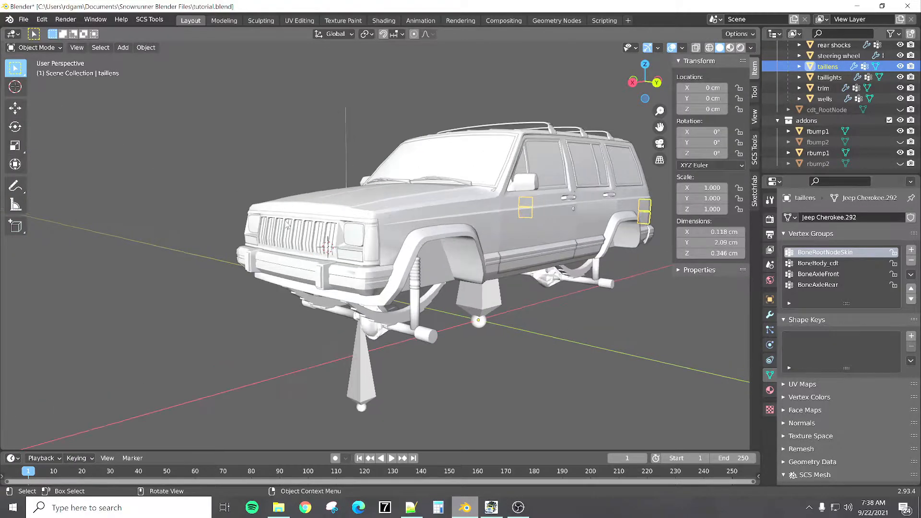
Step: Hide the front bumper fbump1 and the rear bumper rbump1 in the addons collection
click(317, 281)
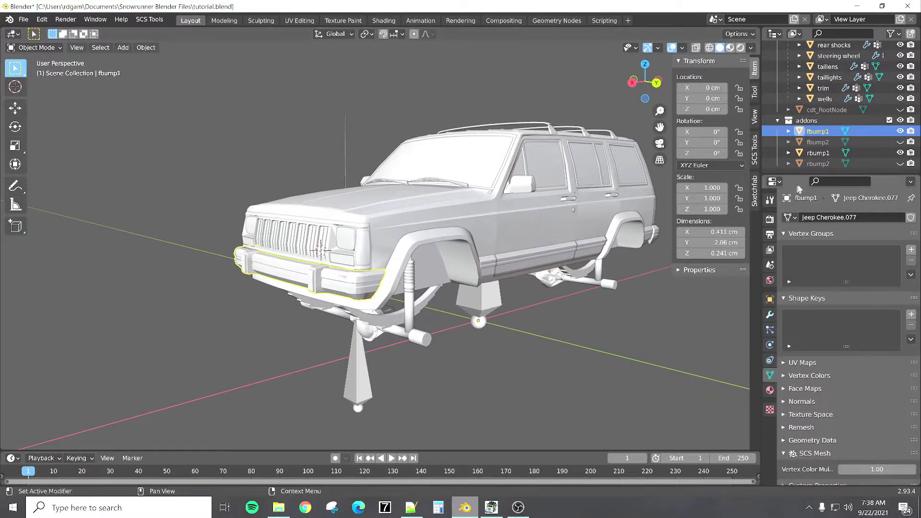
click(900, 131)
click(900, 152)
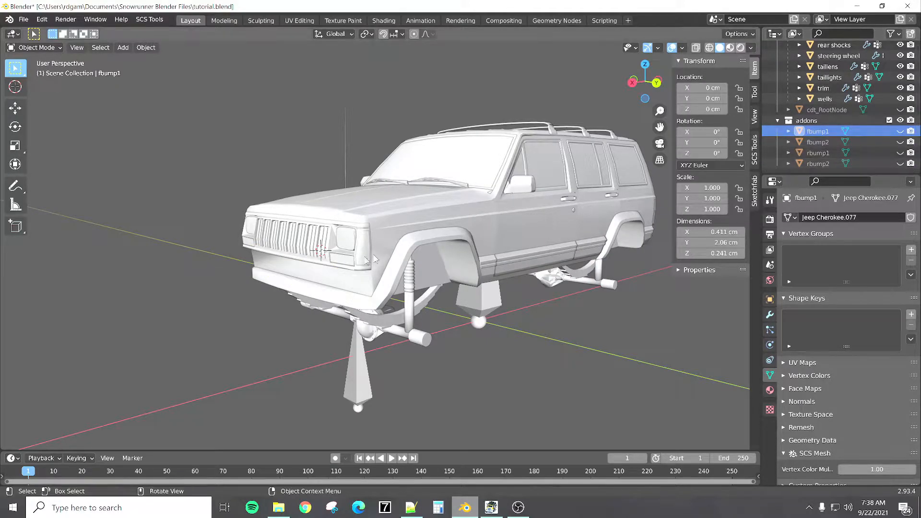
scroll(385, 251, down, 1)
middle_drag(380, 245, 326, 245)
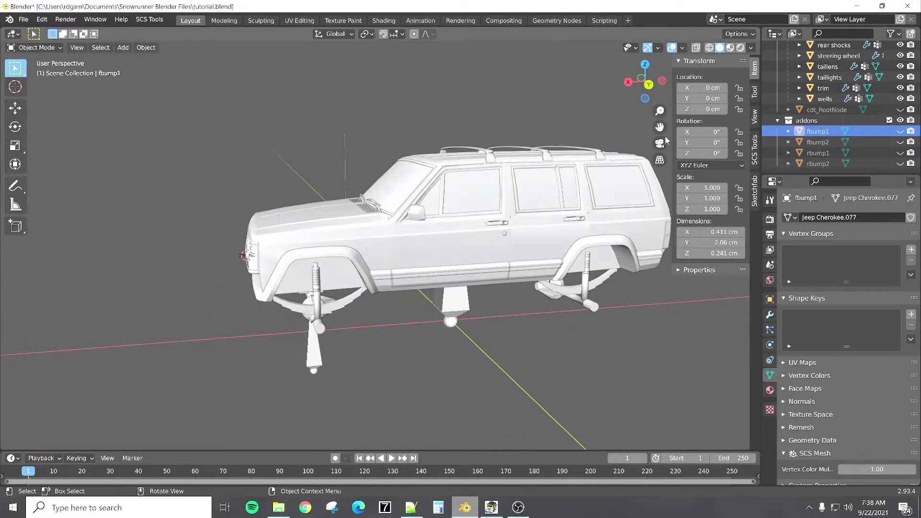
Step: Unhide the collision meshes cdt_RootNode and cdt_body and collapse the armature's bone hierarchy in the scene list
scroll(879, 119, up, 1)
click(900, 119)
scroll(805, 119, up, 9)
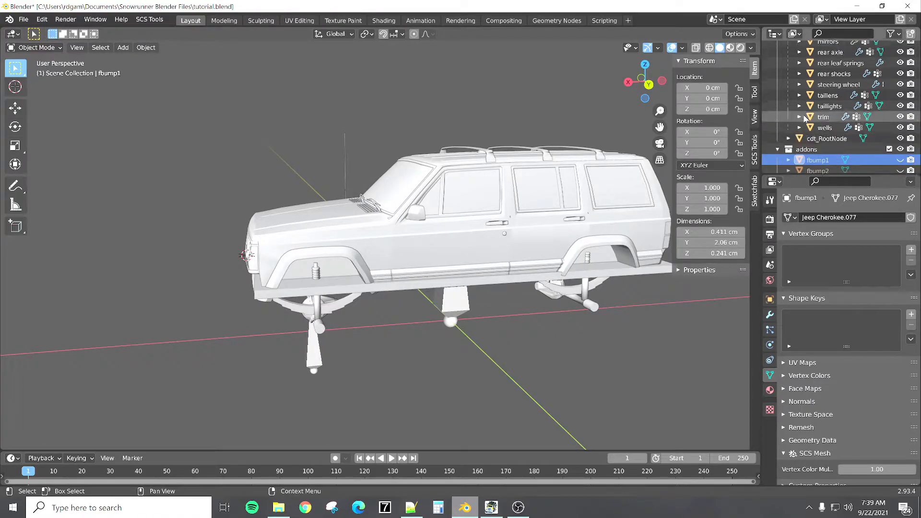
scroll(806, 119, up, 10)
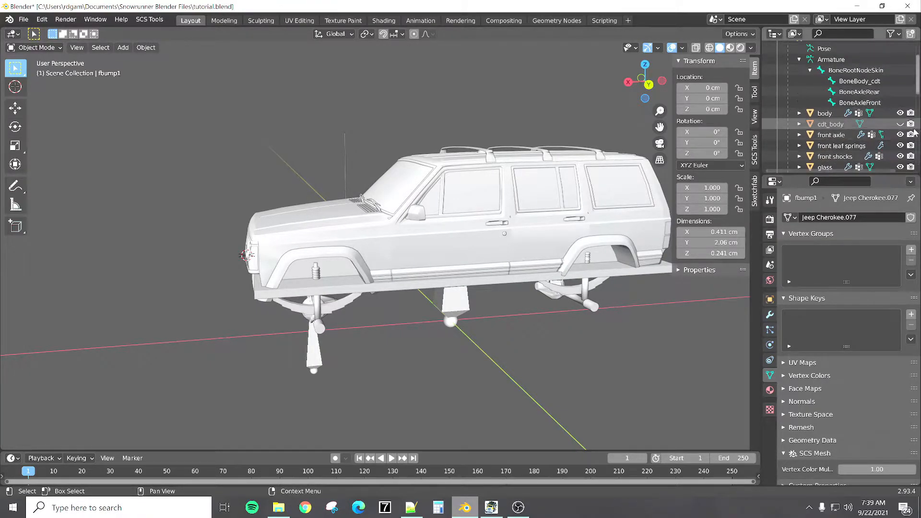
click(899, 125)
scroll(805, 96, up, 3)
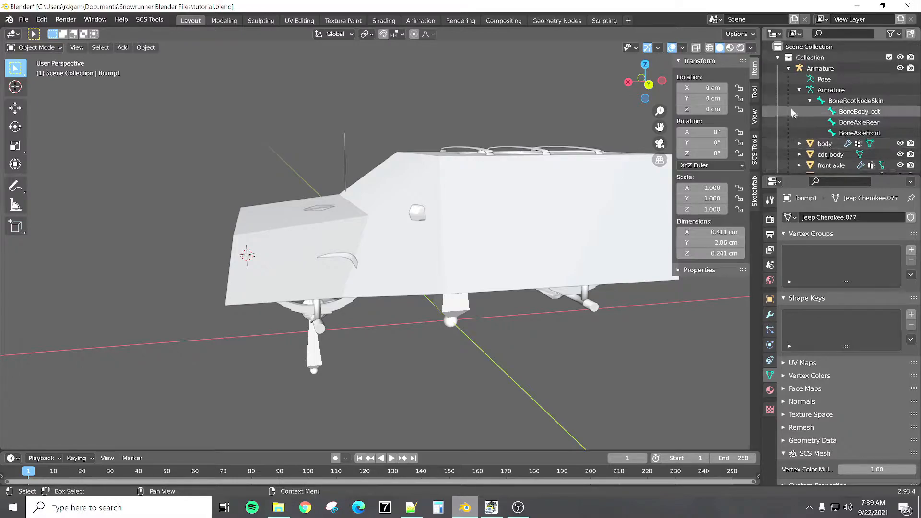
click(799, 91)
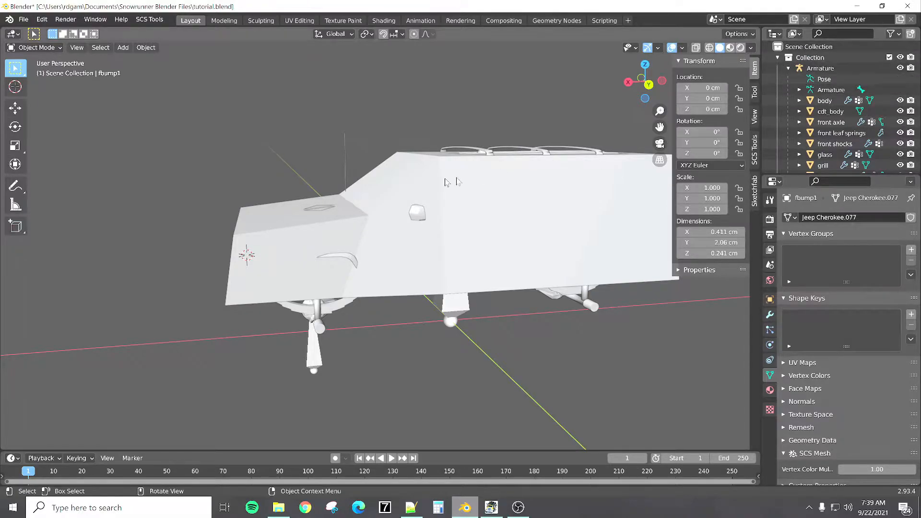
Step: Select all visible objects and apply all transforms to them
click(100, 47)
click(110, 60)
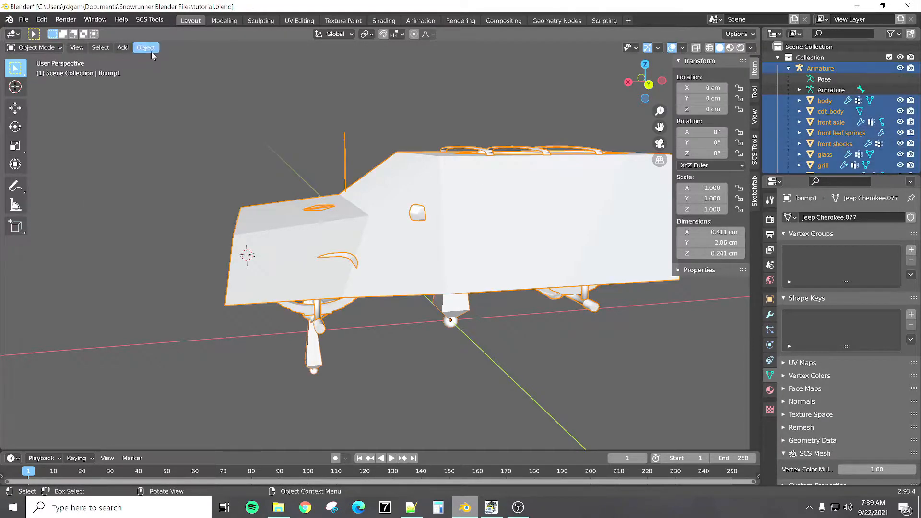
click(145, 47)
mouse_move(159, 103)
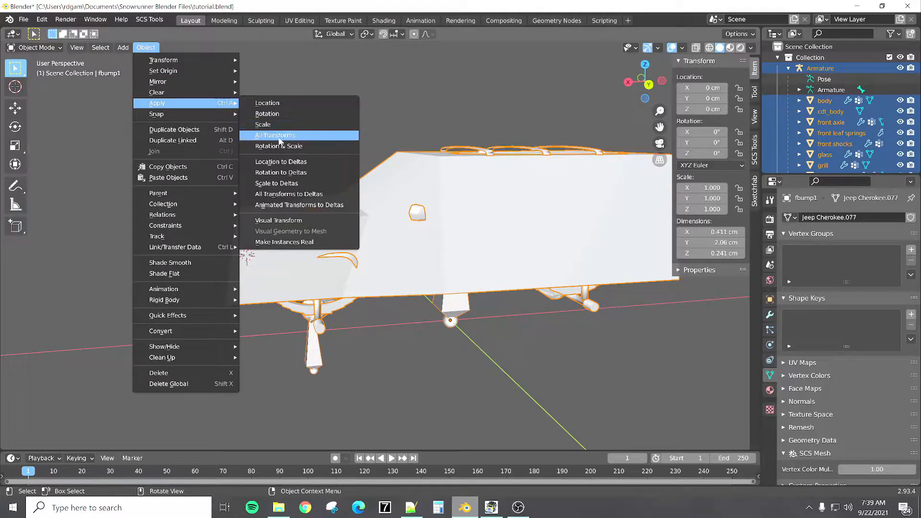
click(269, 136)
Step: Start an FBX export and target the existing tutorial.fbx in the Tutorial mod's meshes/trucks folder
click(23, 19)
mouse_move(43, 175)
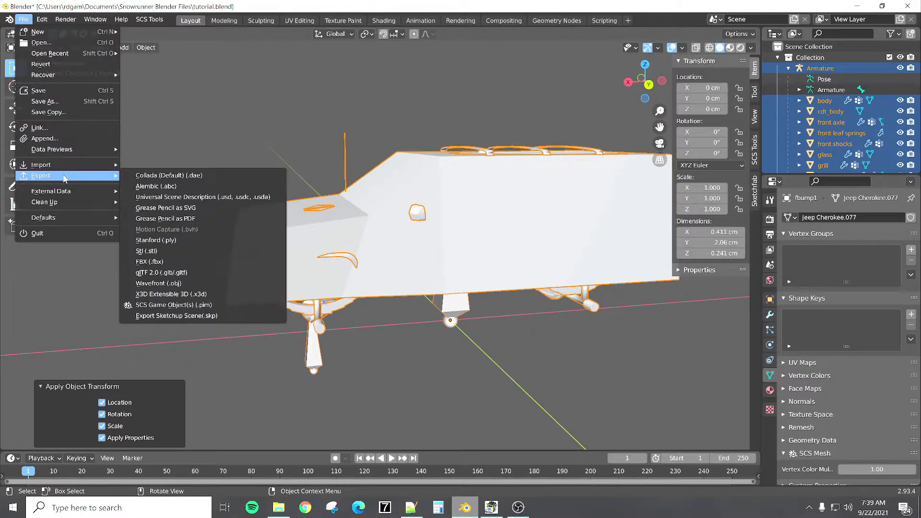
click(163, 262)
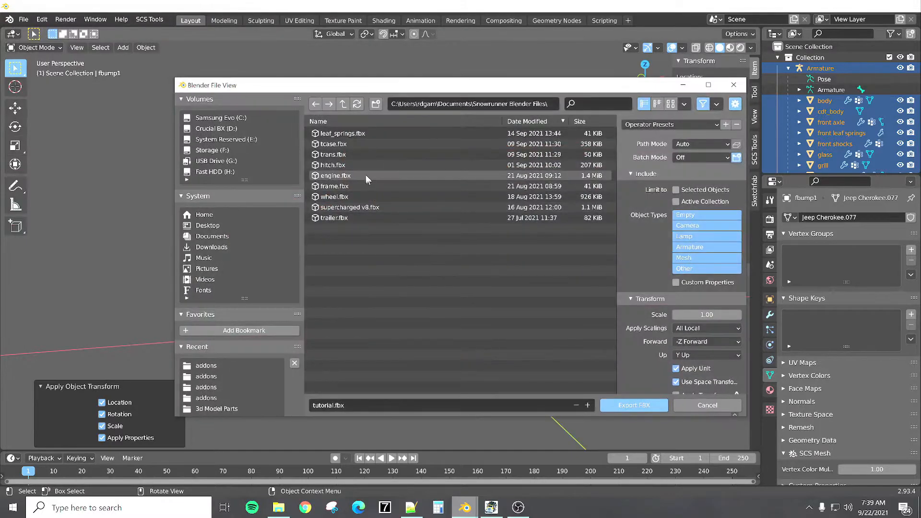
click(211, 237)
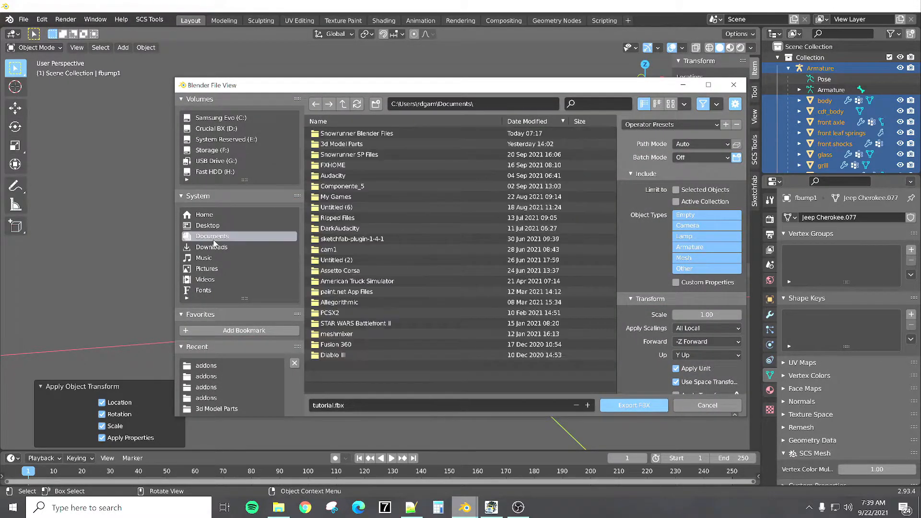
double_click(342, 201)
double_click(338, 165)
click(339, 132)
double_click(338, 133)
double_click(335, 143)
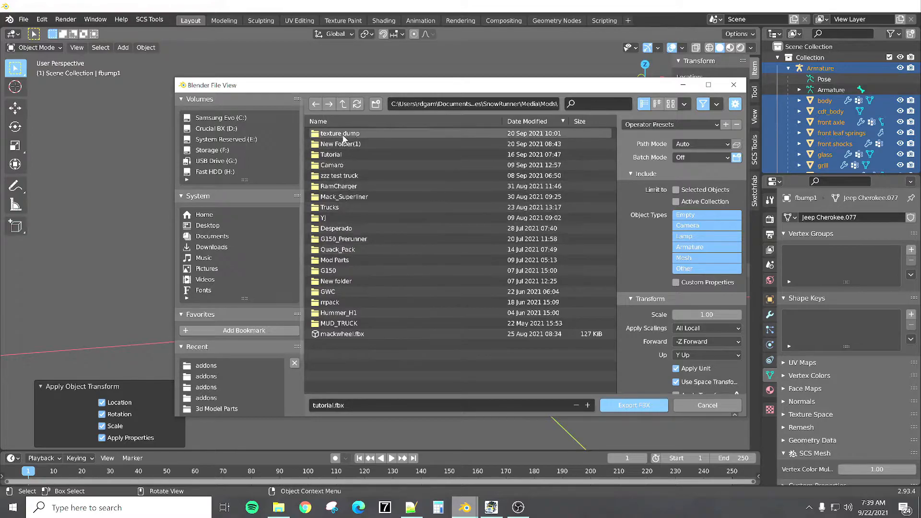
double_click(342, 154)
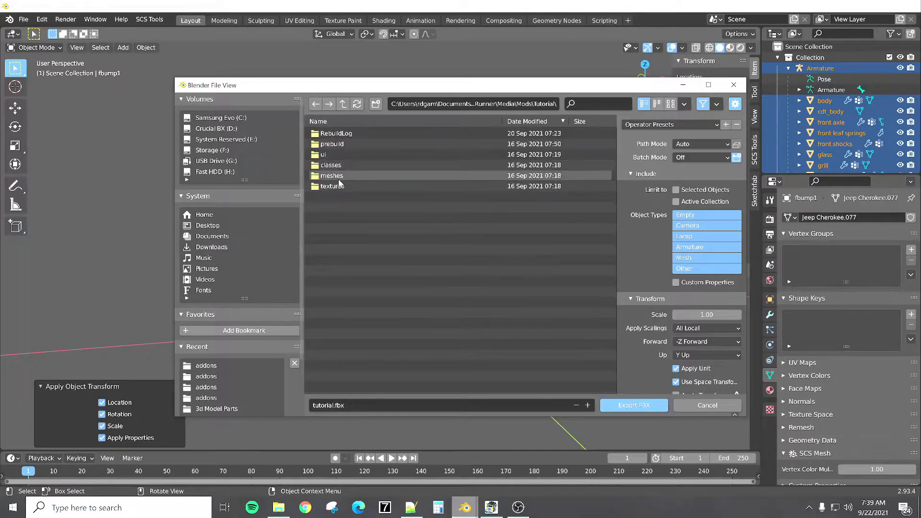
double_click(339, 176)
double_click(335, 134)
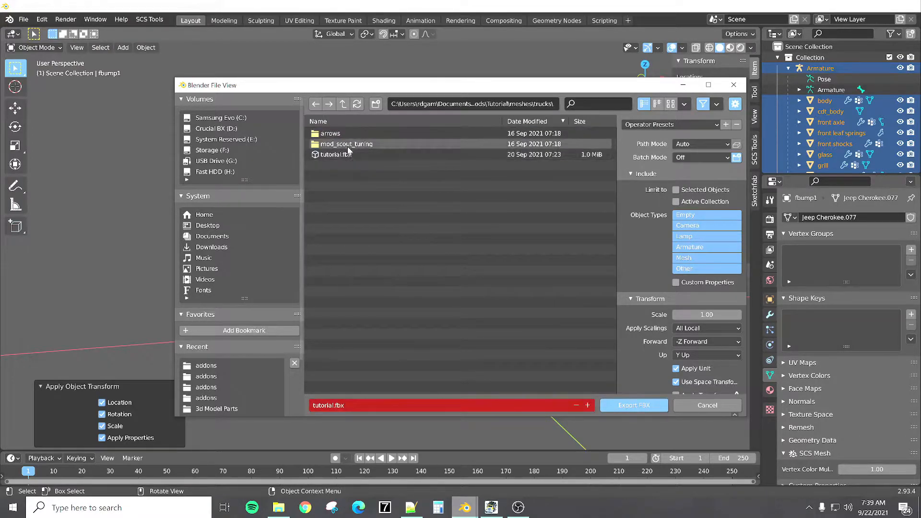
click(345, 156)
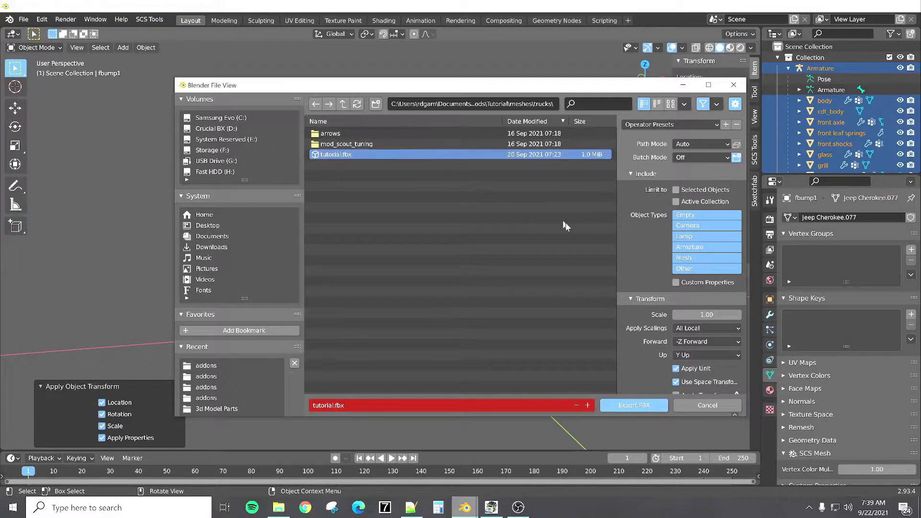
Step: Limit the export to selected objects of types Armature and Mesh, and export the FBX over tutorial.fbx
click(676, 190)
click(700, 247)
shift+click(698, 258)
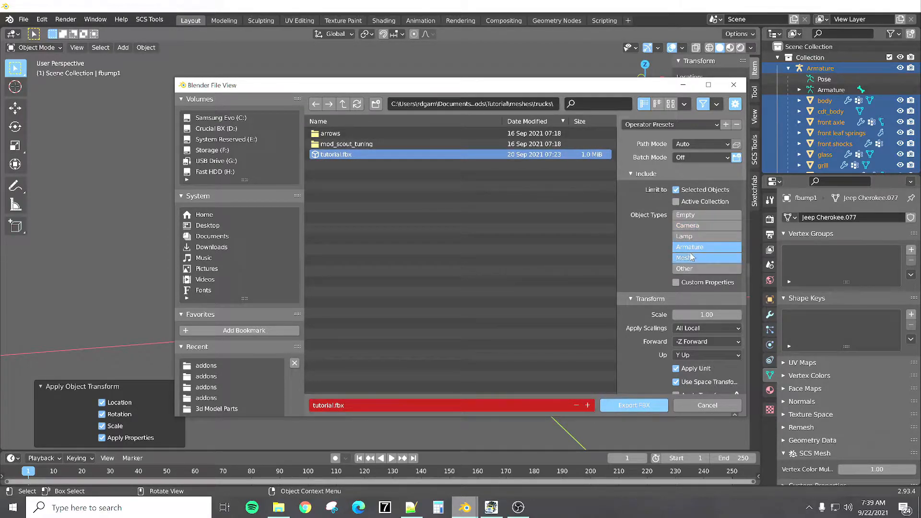
scroll(659, 290, down, 3)
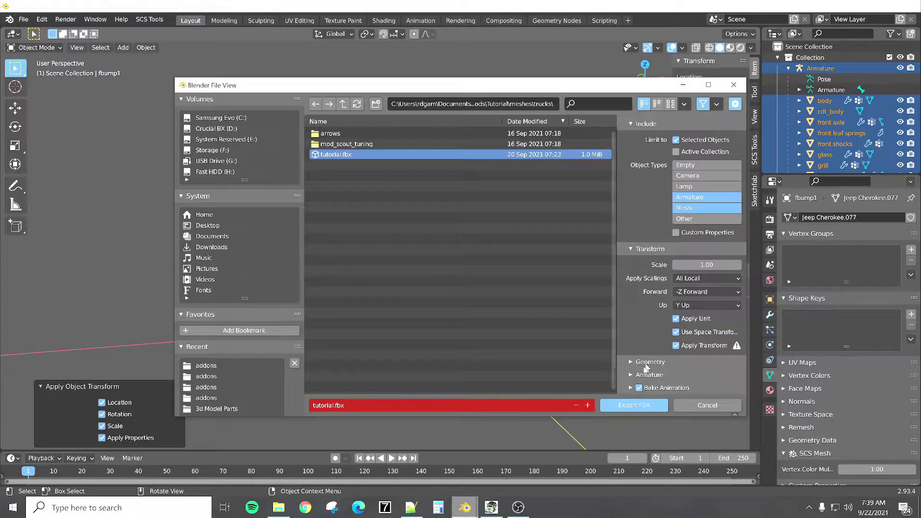
click(644, 408)
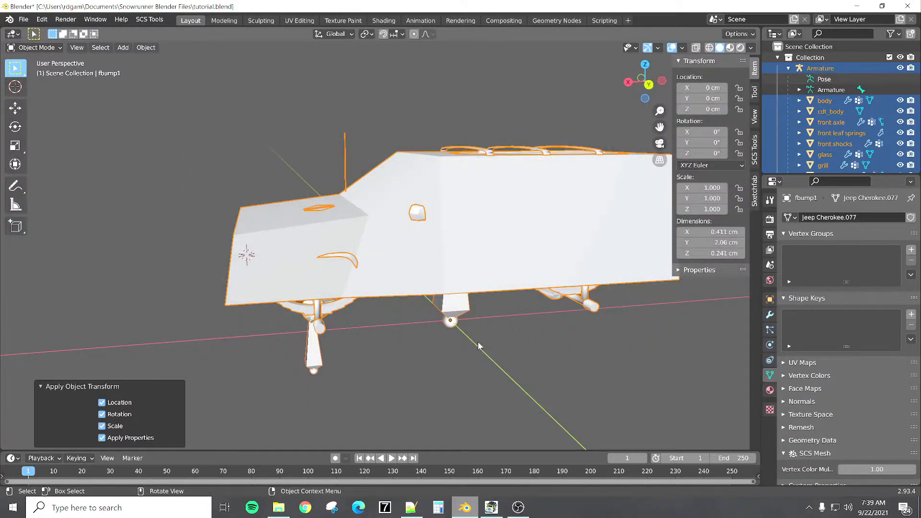
Step: Switch to SnowRunner, convert the Tutorial mod in the mod manager, and return to Blender
click(492, 507)
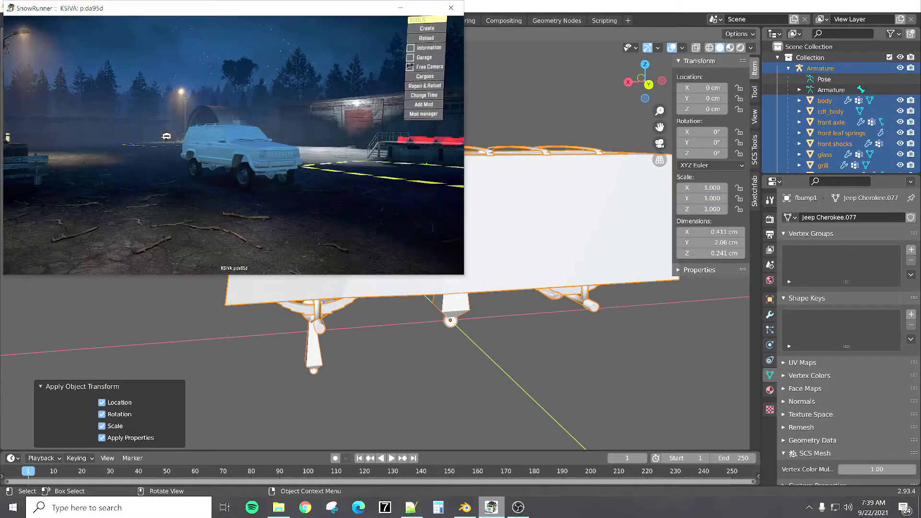
click(423, 114)
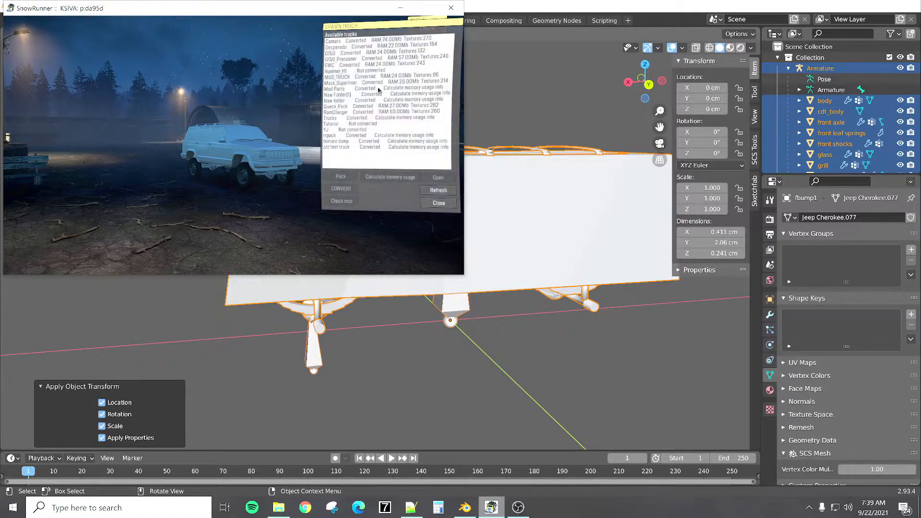
click(372, 95)
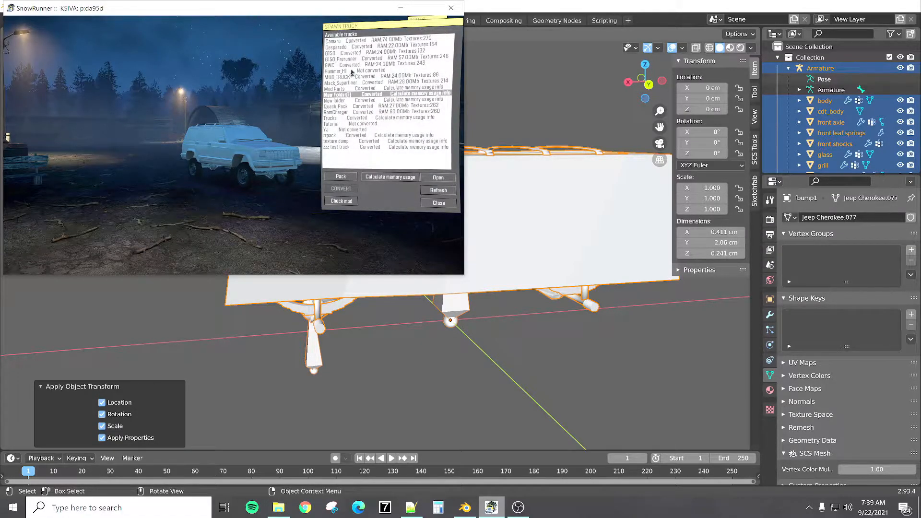
click(336, 125)
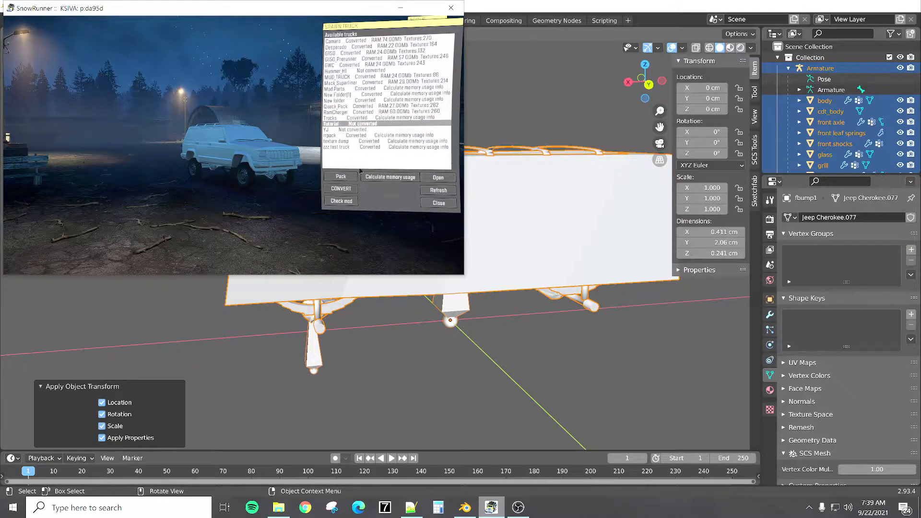
click(341, 189)
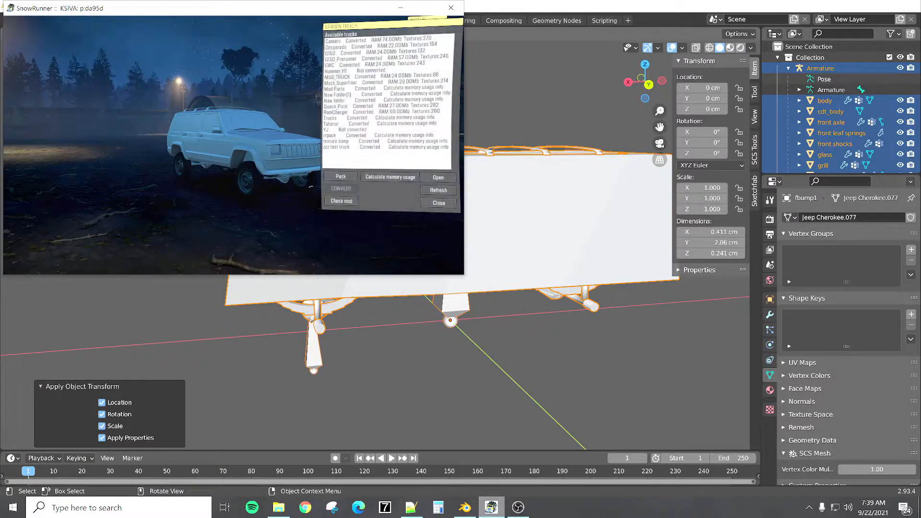
click(437, 203)
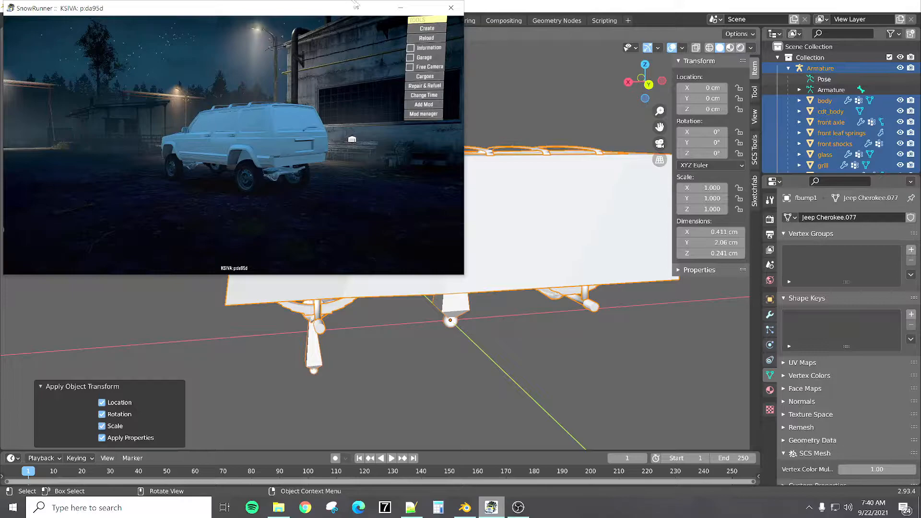
click(402, 8)
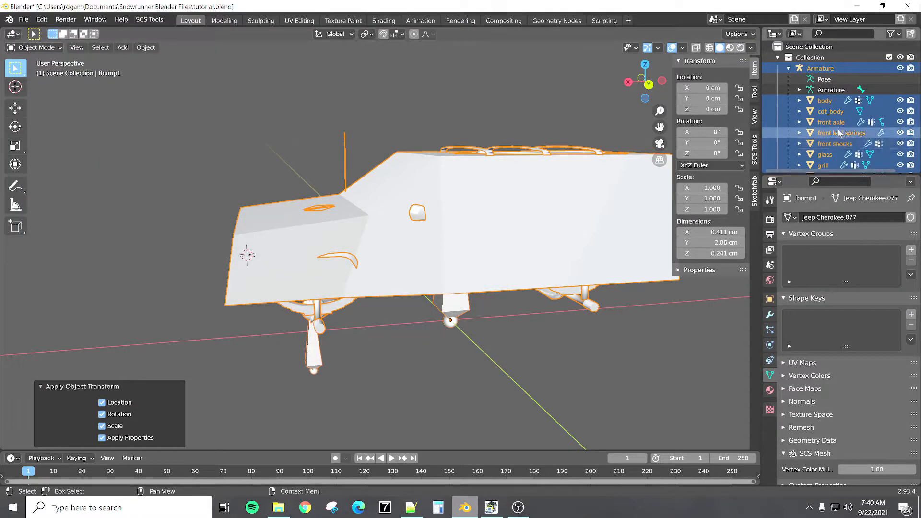
Step: Unhide the front bumper fbump1 in the addons collection and select it
click(838, 133)
scroll(839, 132, down, 8)
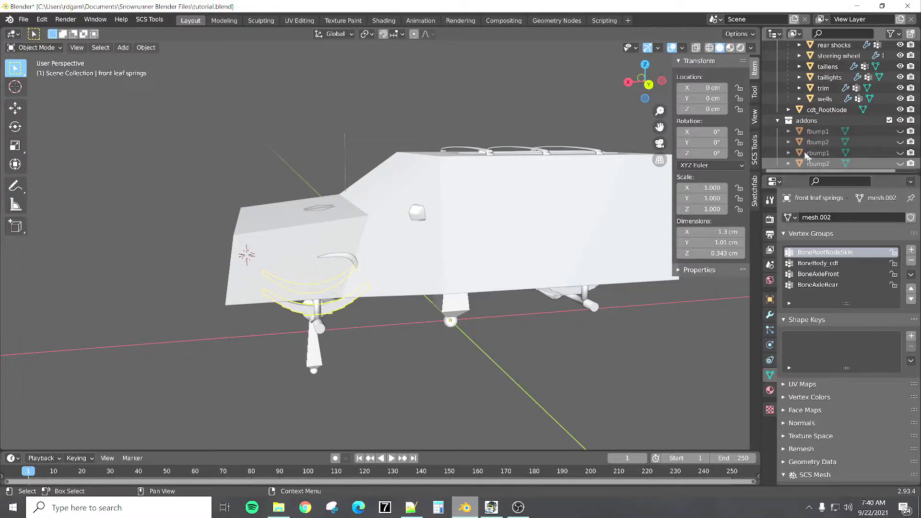
click(899, 131)
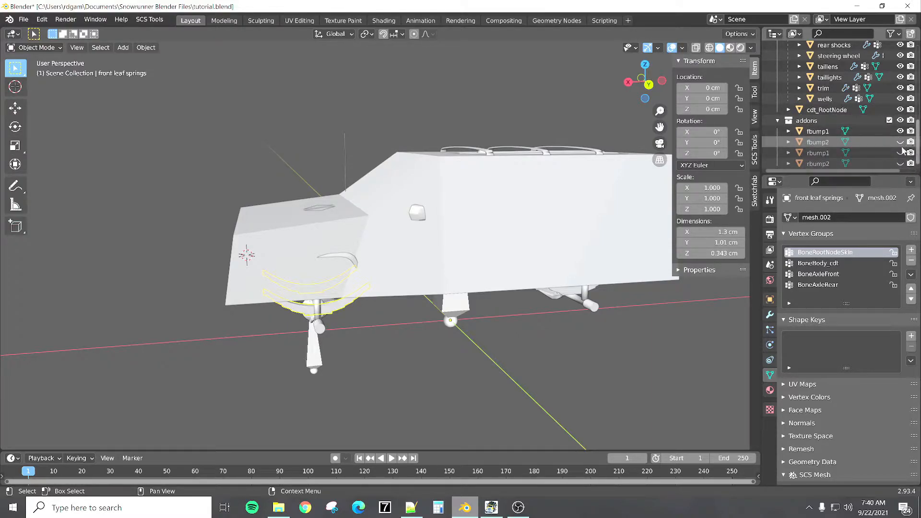
click(818, 131)
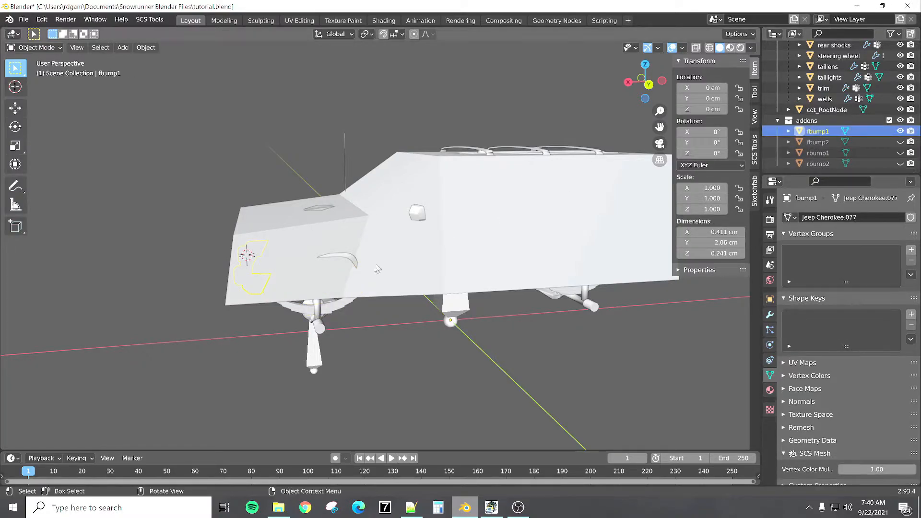
Step: Hide the body collision mesh cdt_body and select the front bumper fbump1 on the Jeep
middle_drag(316, 286, 324, 207)
click(268, 223)
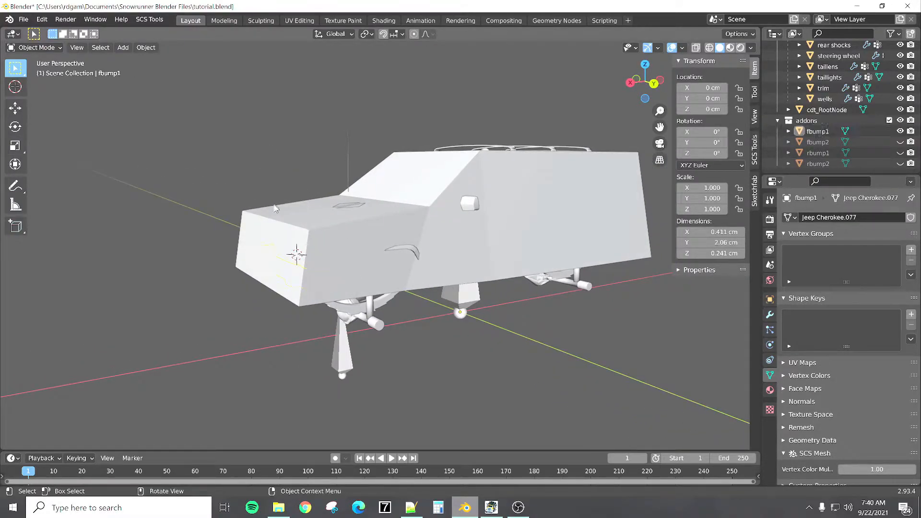
key(h)
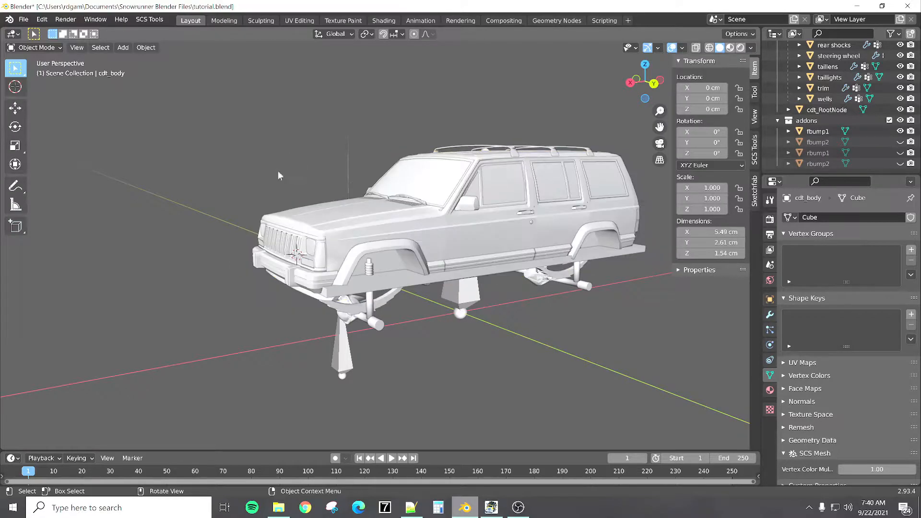
middle_drag(284, 172, 293, 249)
click(304, 272)
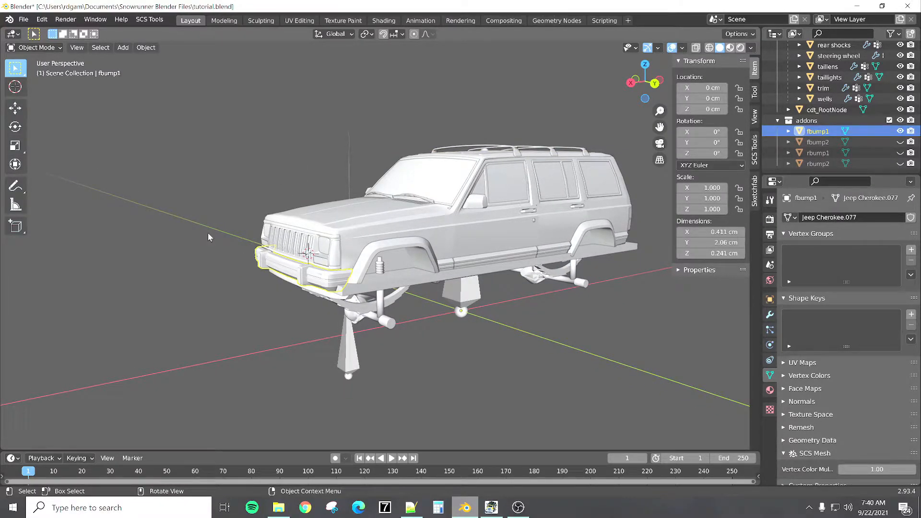
Step: Duplicate fbump1 with an offset of about 0.68, -0.39, -0.38 cm in front of the Jeep, and undo the duplication
key(shift+d)
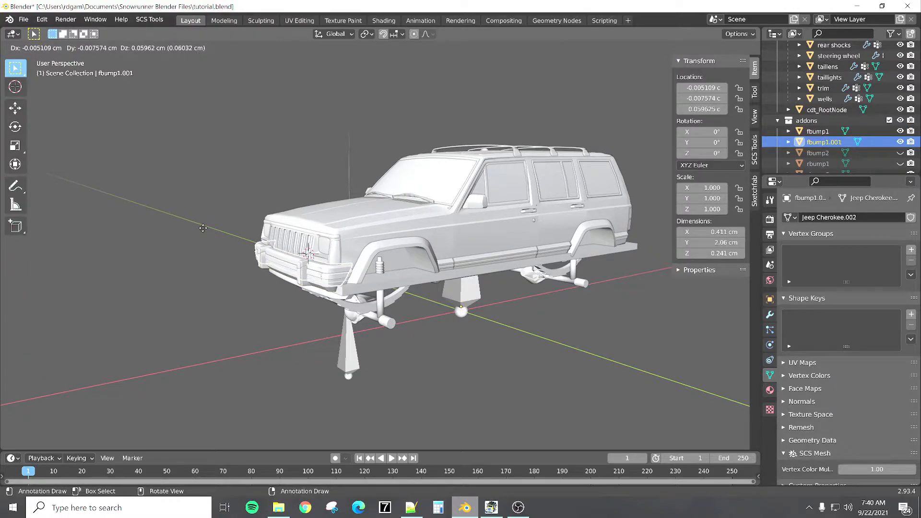
click(148, 263)
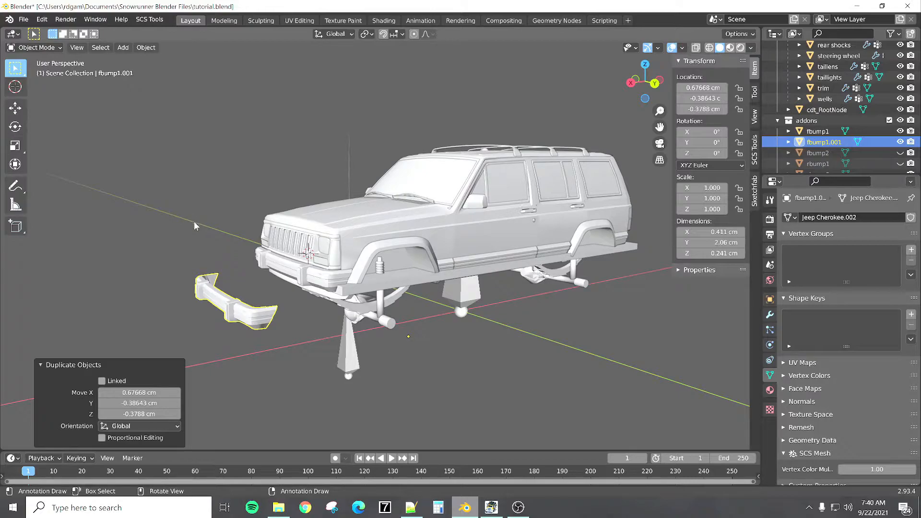
key(ctrl+z)
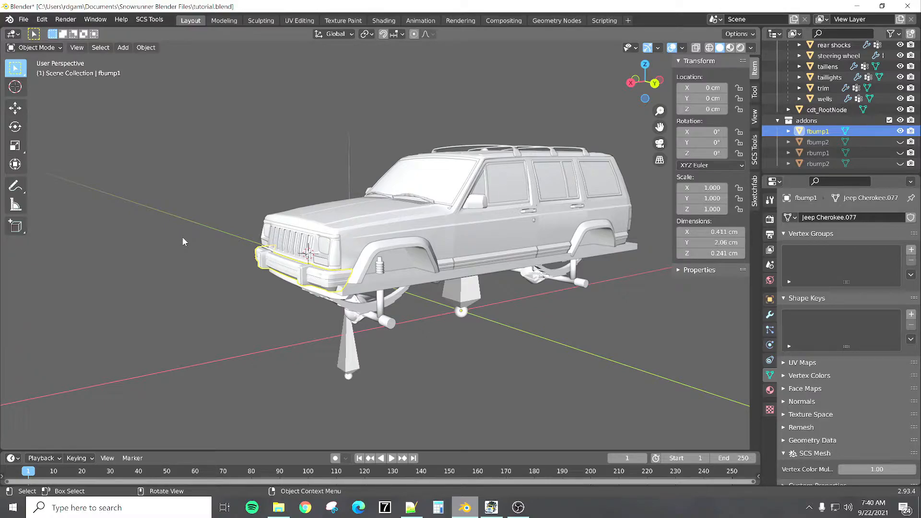
Step: Duplicate the front bumper fbump1 in place and rename the copy cdt_fbump1
key(shift+d)
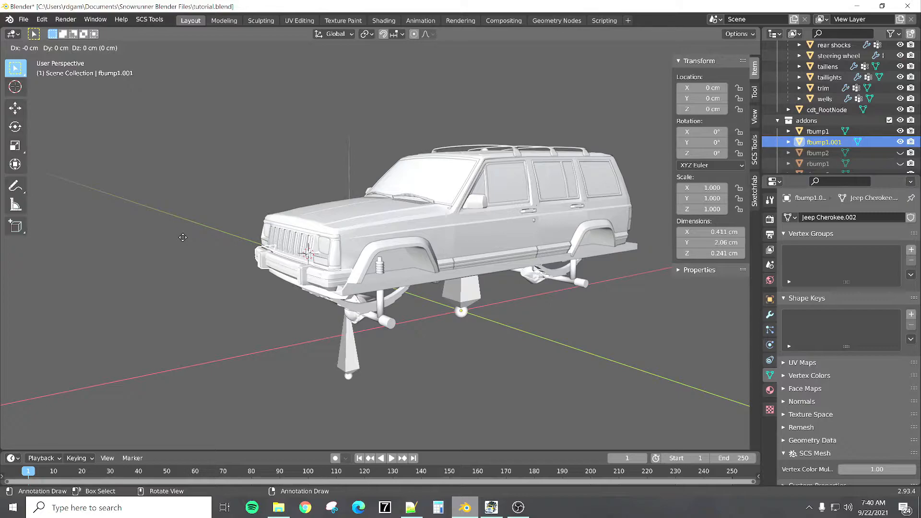
right_click(183, 237)
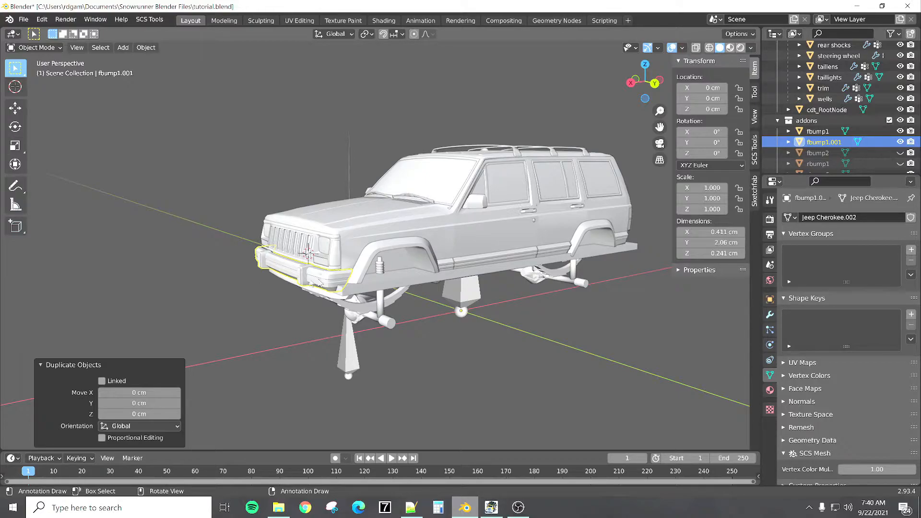
double_click(825, 141)
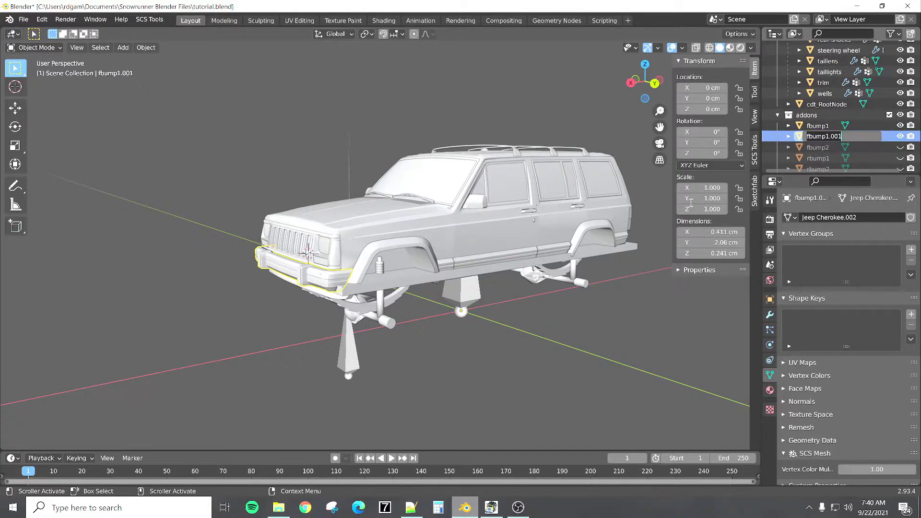
text(cdt_)
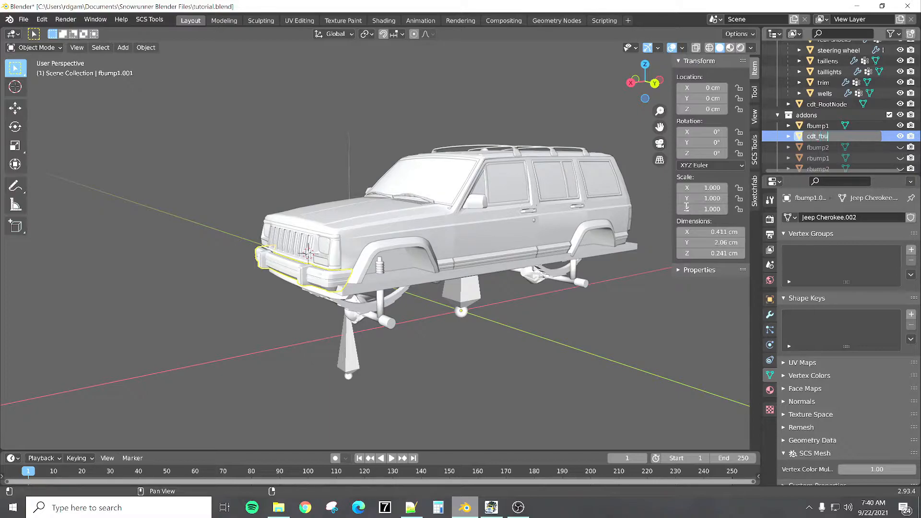
key(Return)
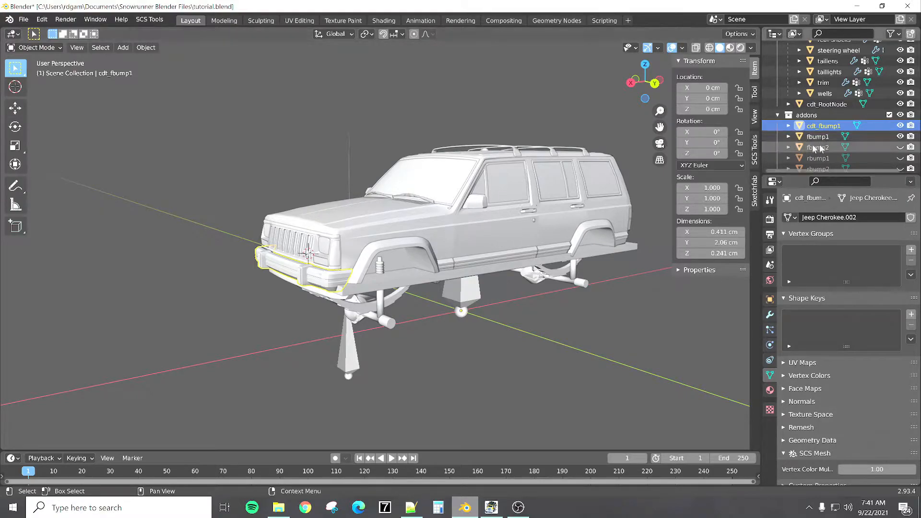
Step: Hide cdt_fbump1 and fbump1, and unhide and select the front bumper fbump2
click(900, 126)
click(899, 136)
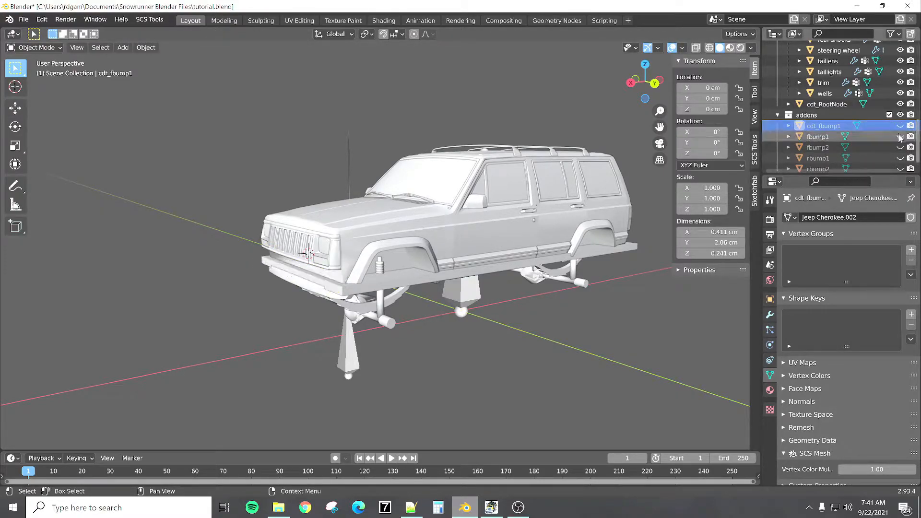
click(900, 148)
middle_drag(437, 218, 384, 221)
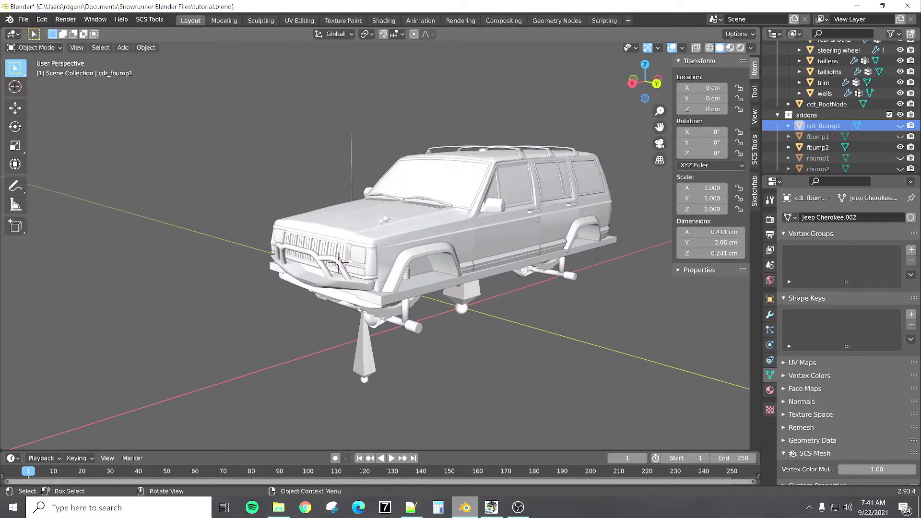
click(815, 149)
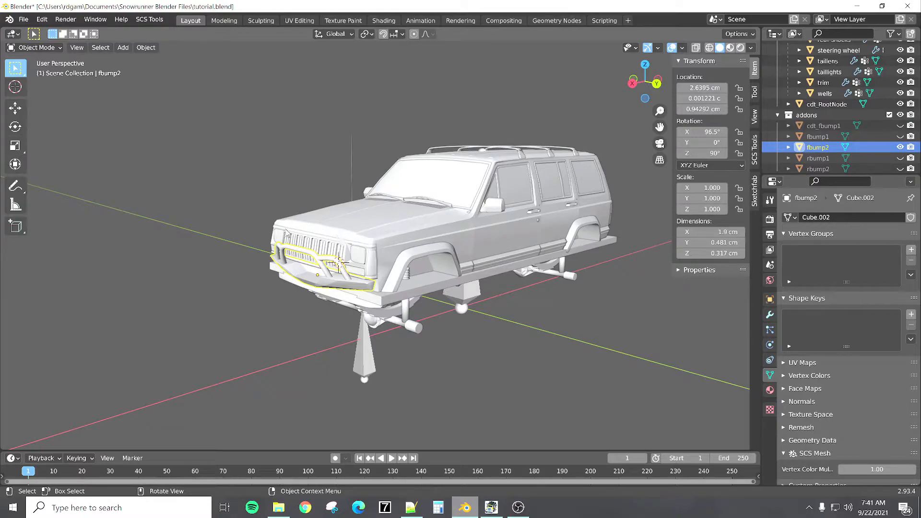
Step: Duplicate the front bumper fbump2 in place and rename the copy cdt_fbump2
key(shift+d)
key(Escape)
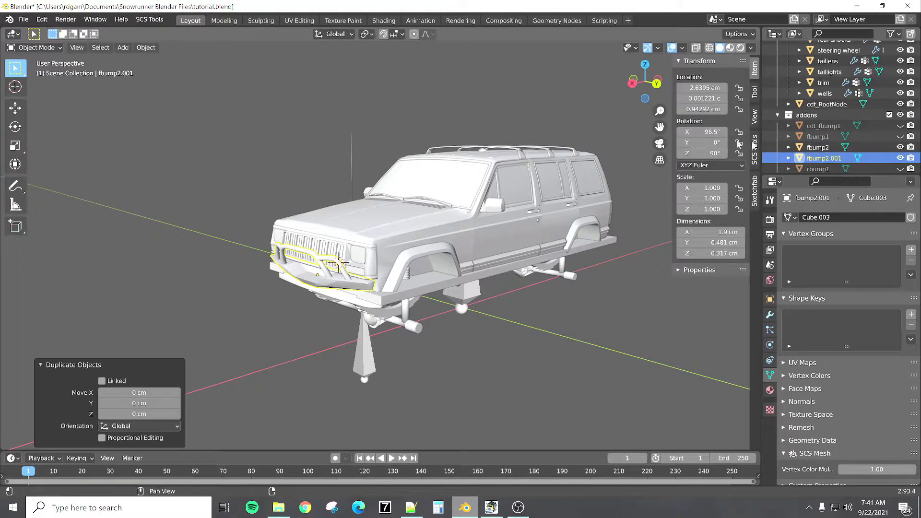
double_click(821, 158)
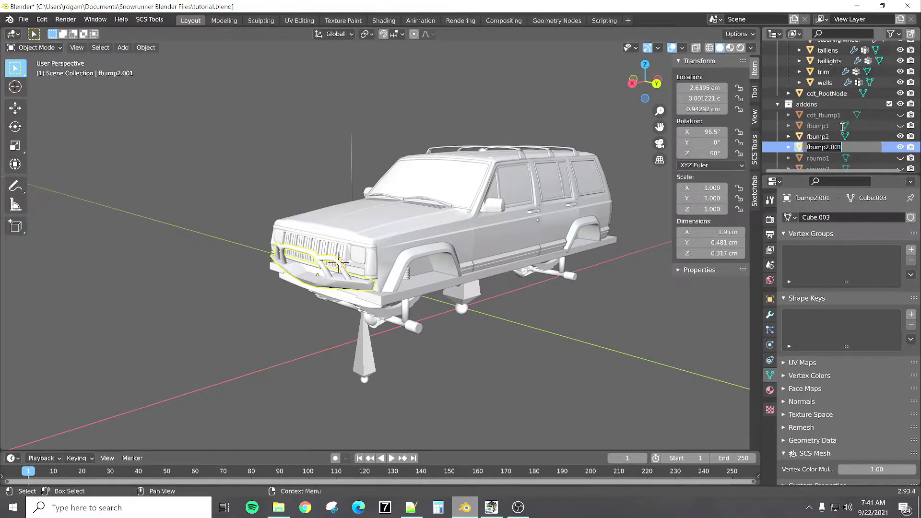
text(cdt_f)
key(Return)
Step: Hide cdt_fbump2 and fbump2, unhide the rear bumpers rbump1 and rbump2, and select rbump1
click(900, 127)
click(900, 148)
scroll(821, 140, down, 1)
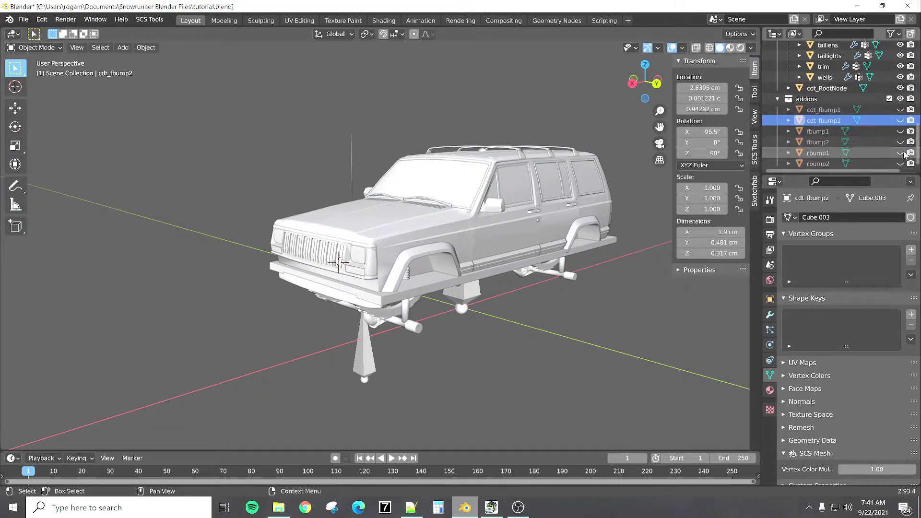
click(901, 153)
click(900, 163)
click(824, 154)
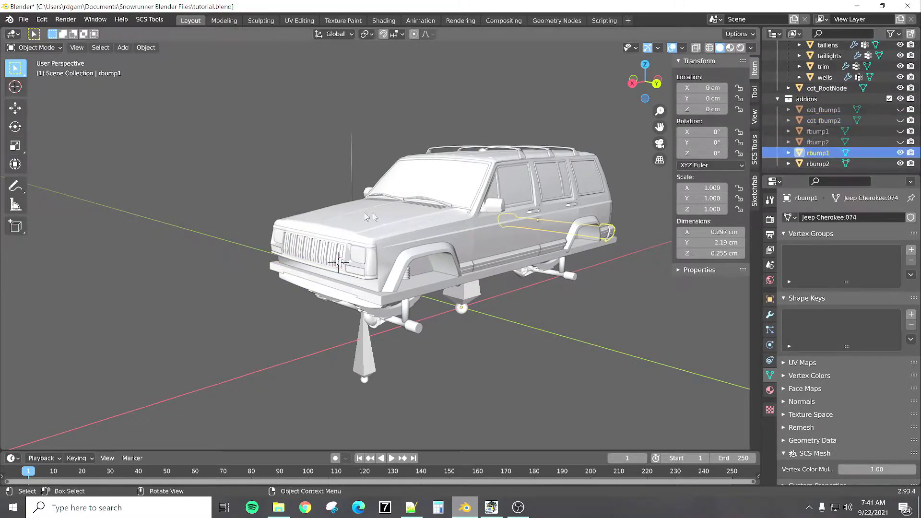
Step: Duplicate the rear bumper rbump1 in place and rename the copy cdt_rbump1
key(shift+d)
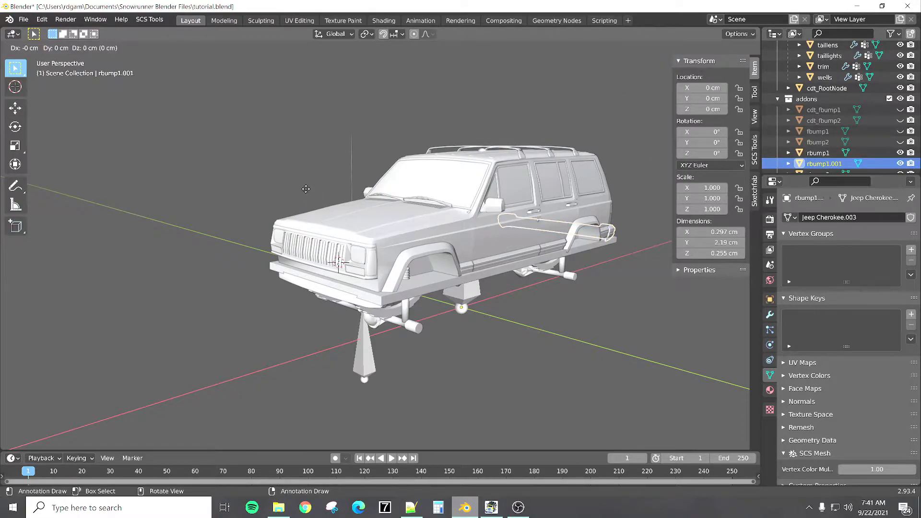
right_click(306, 188)
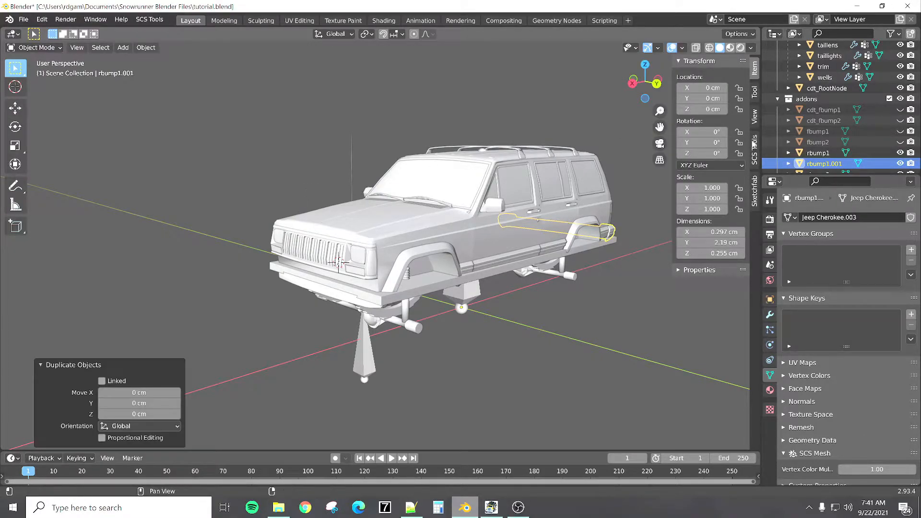
double_click(839, 165)
text(c)
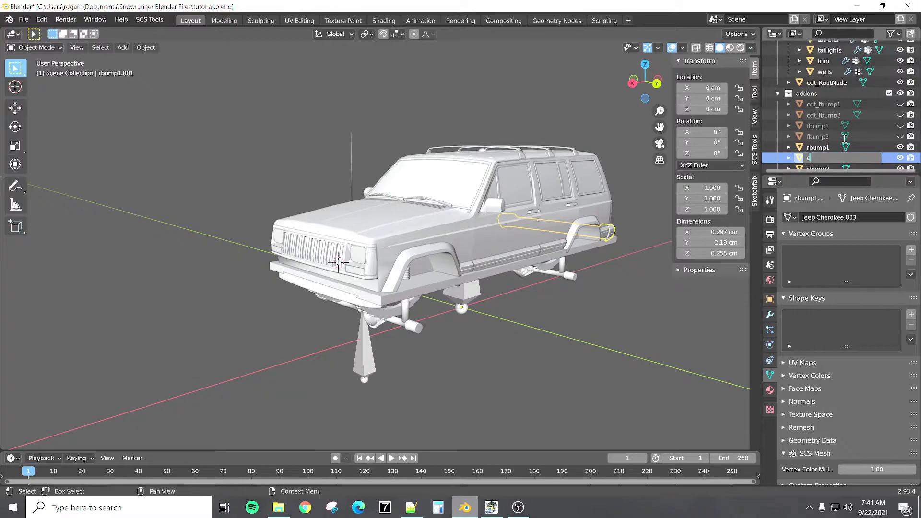
text(dt_rbump1)
key(Return)
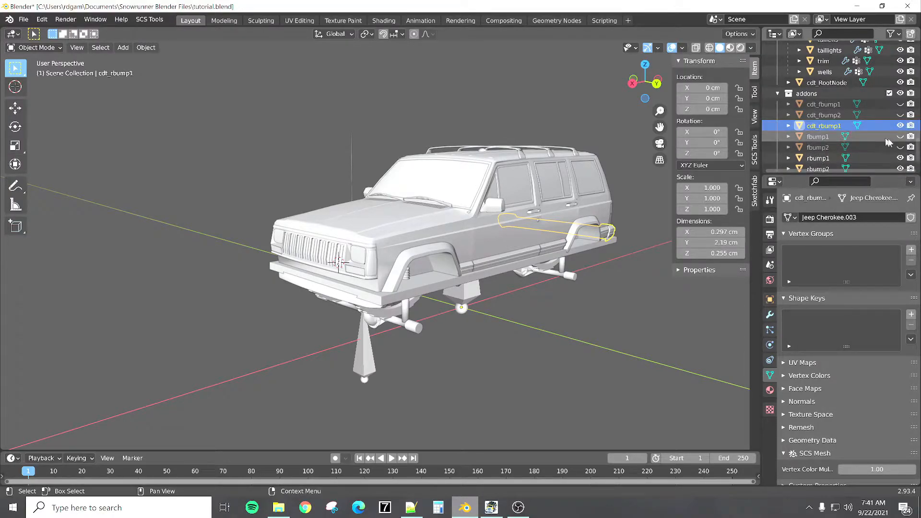
Step: Hide cdt_rbump1 and rbump1, and select the rear bumper rbump2
click(899, 126)
scroll(817, 154, down, 1)
click(900, 152)
click(817, 164)
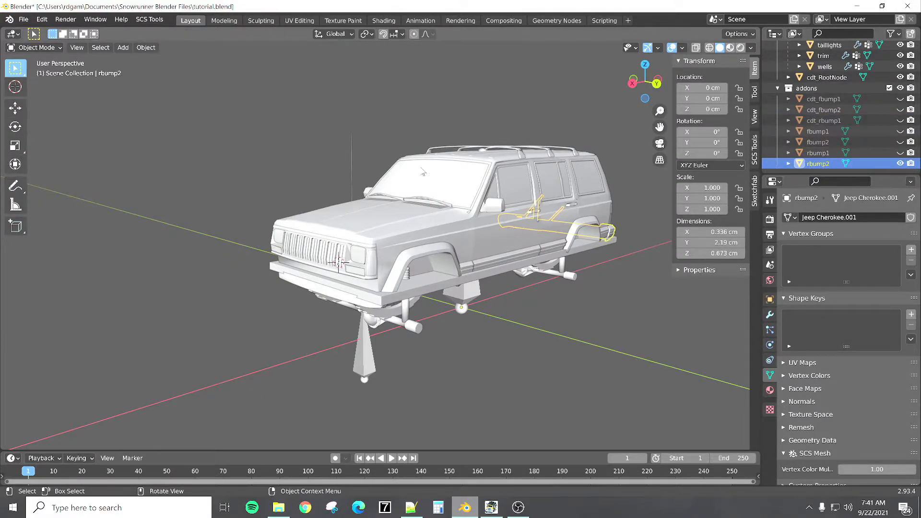
Step: Duplicate the rear bumper rbump2 in place and rename the copy cdt_rbump2
key(shift+d)
key(Escape)
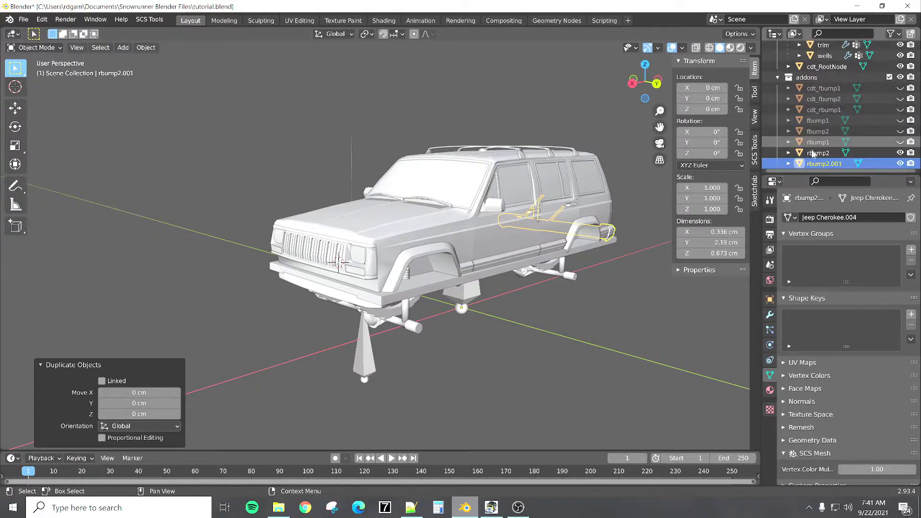
scroll(796, 158, down, 1)
double_click(817, 164)
text(cdt_rbump)
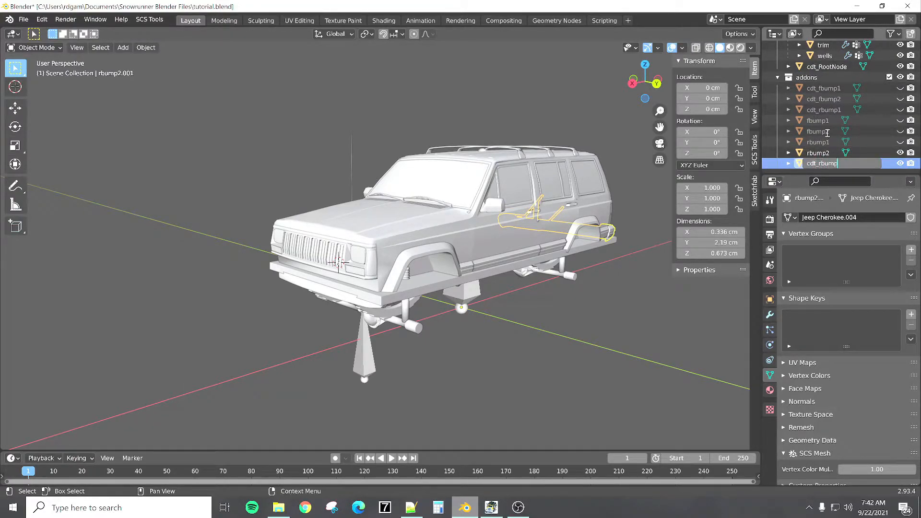
text(2)
key(Return)
Step: Hide cdt_rbump2 and rbump2, and unhide and select cdt_fbump1 together with fbump1
click(900, 120)
click(900, 164)
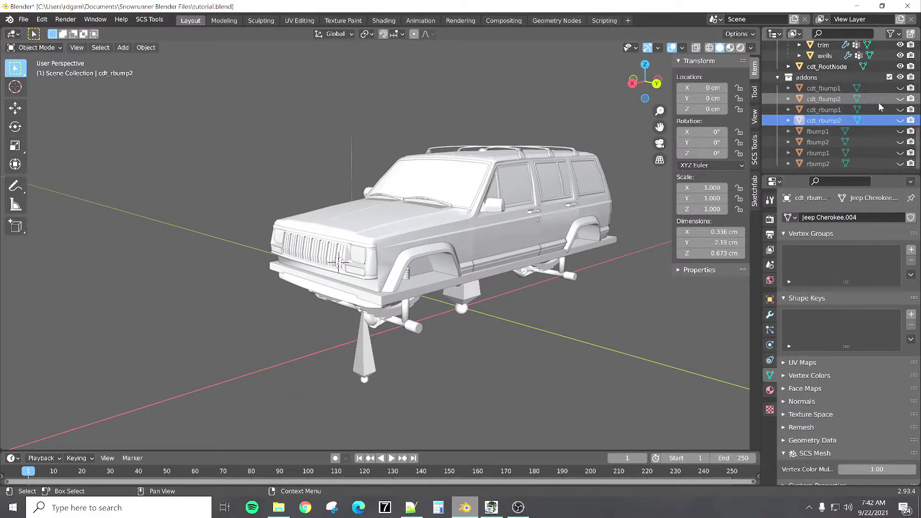
click(900, 87)
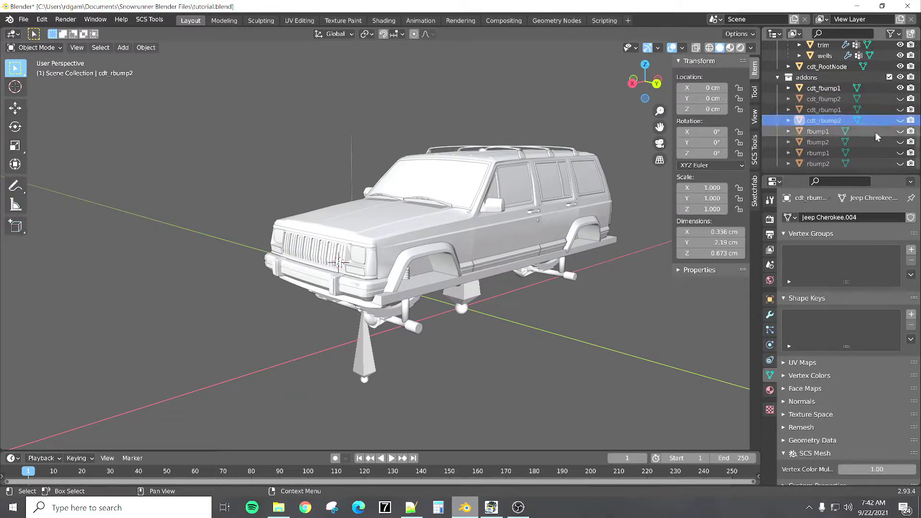
click(899, 131)
click(824, 88)
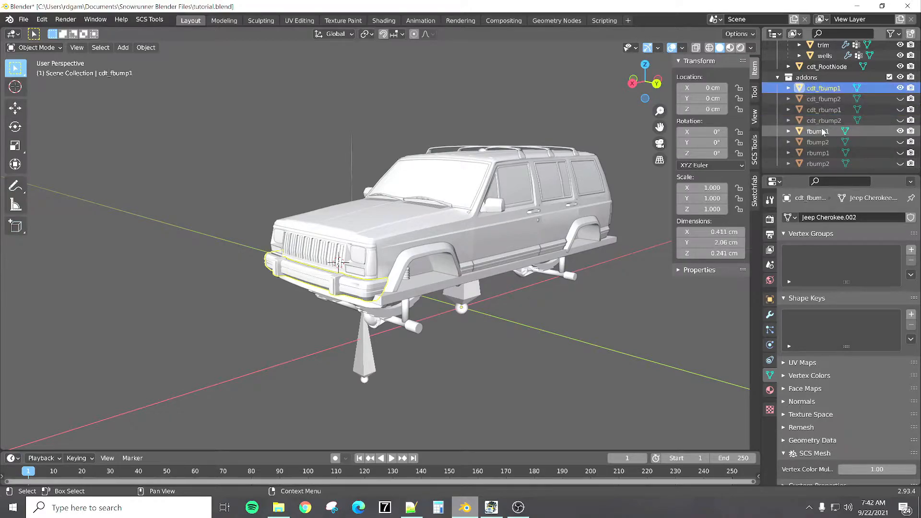
ctrl+click(817, 131)
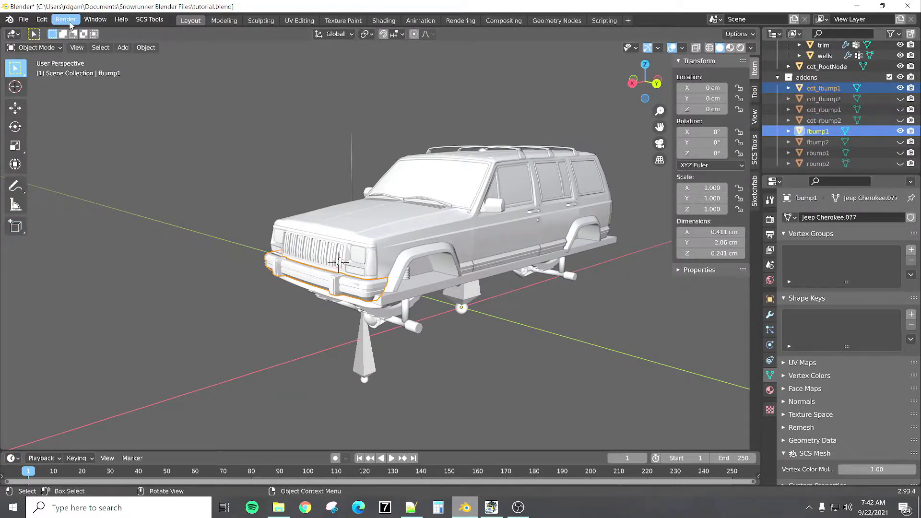
Step: Start an FBX export of the selected meshes and create and open an addons folder inside meshes\trucks
click(26, 21)
mouse_move(58, 182)
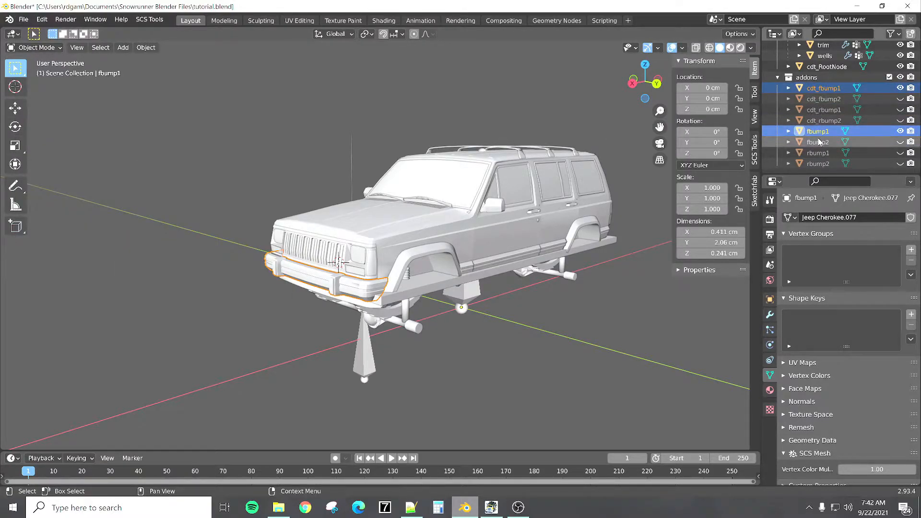
click(23, 19)
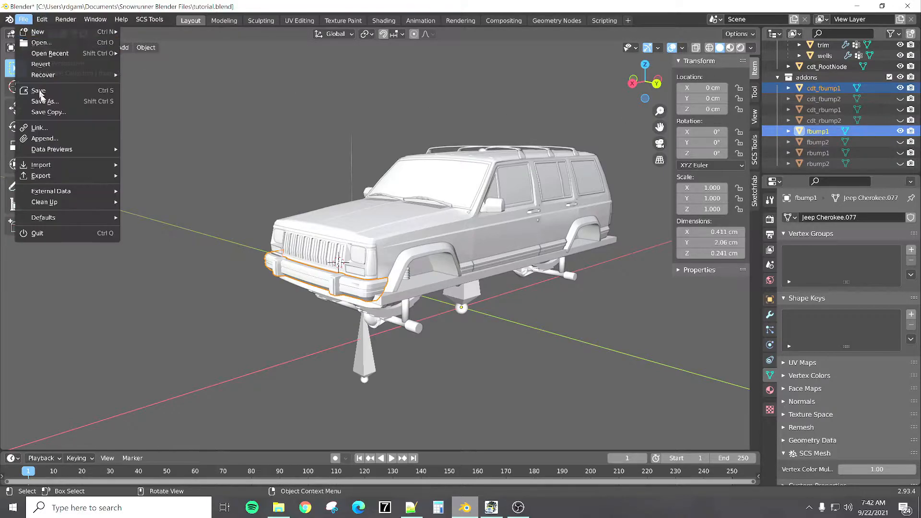
mouse_move(63, 176)
click(206, 261)
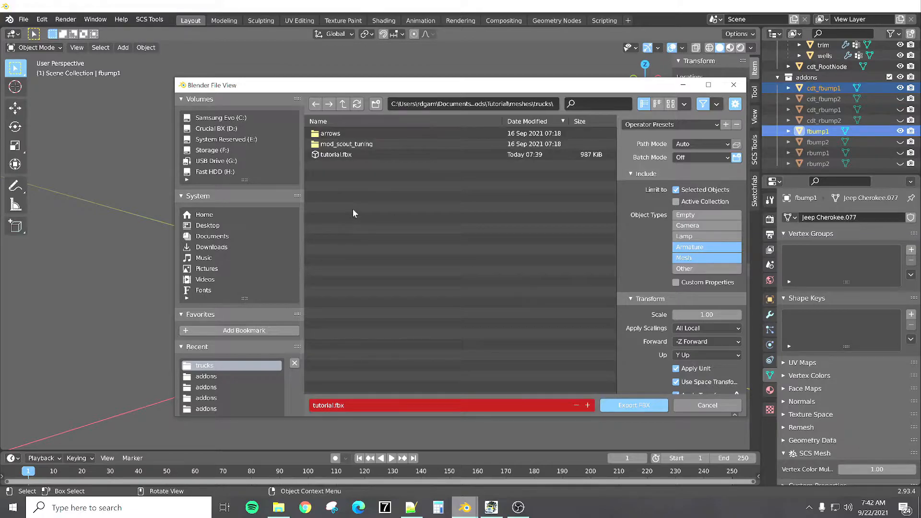
right_click(358, 198)
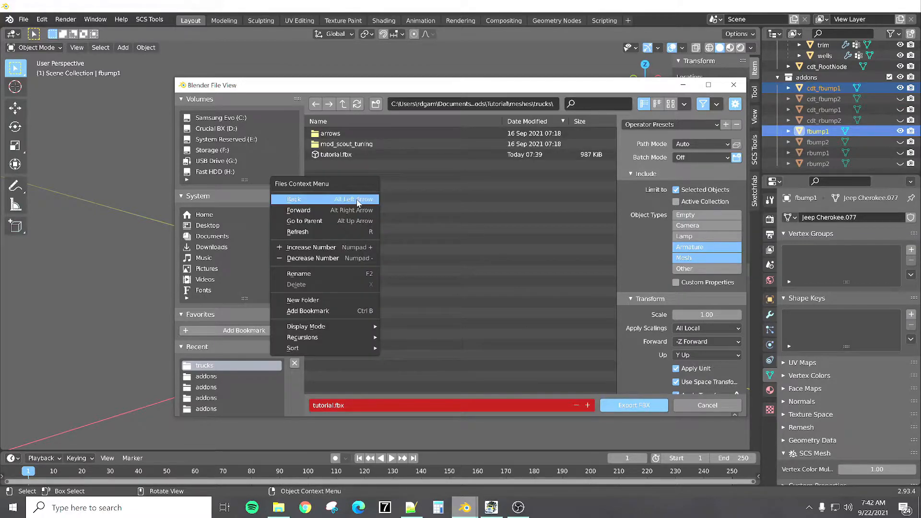
click(317, 300)
text(addons)
key(Return)
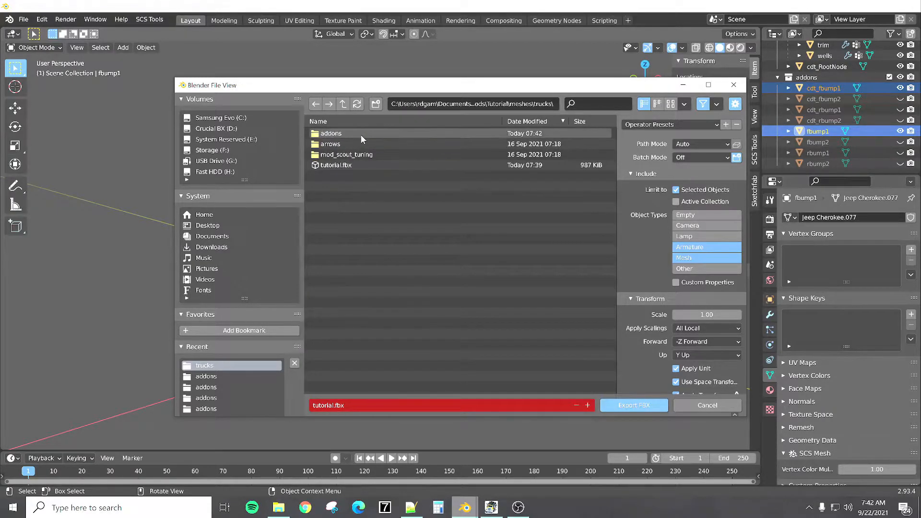
double_click(334, 134)
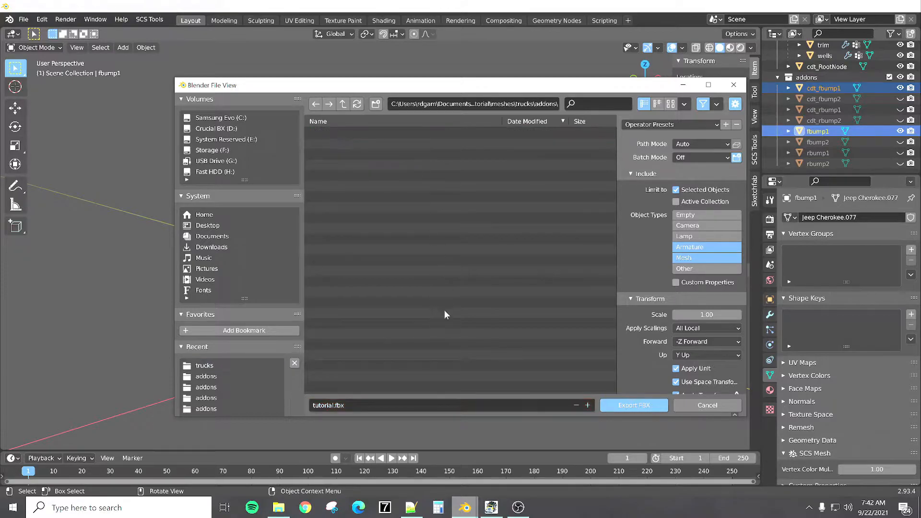
Step: Export the selected bumper and its collision mesh as an FBX file named fbump1 in the addons folder
click(351, 403)
text(fbump1)
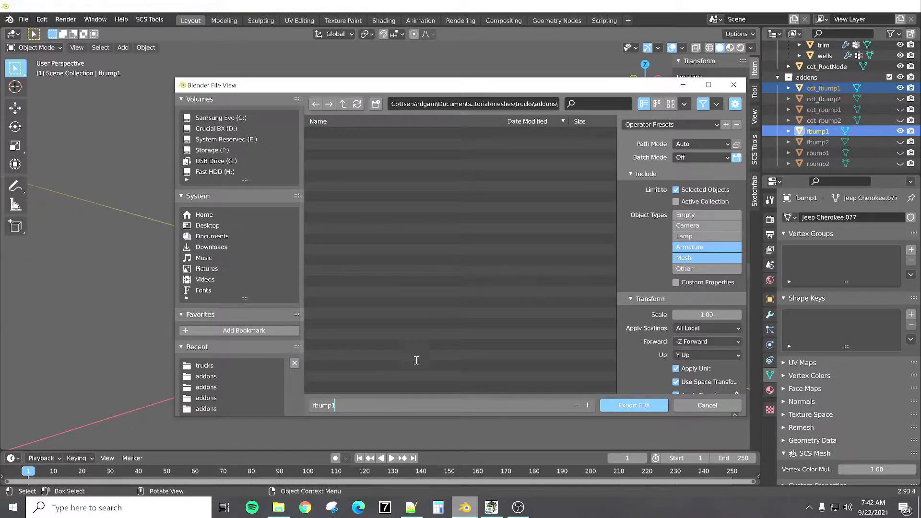
click(631, 405)
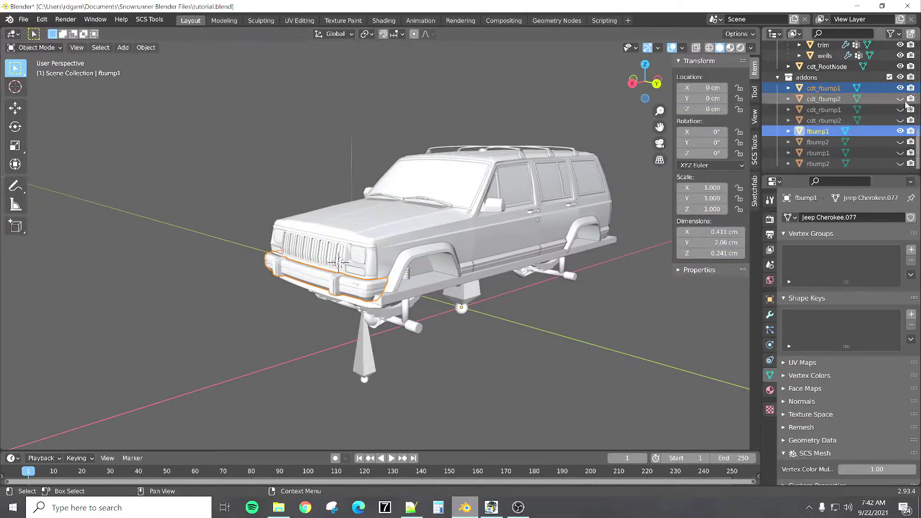
Step: Hide cdt_fbump1 and fbump1, and unhide and select only cdt_fbump2 together with fbump2
click(900, 88)
click(900, 130)
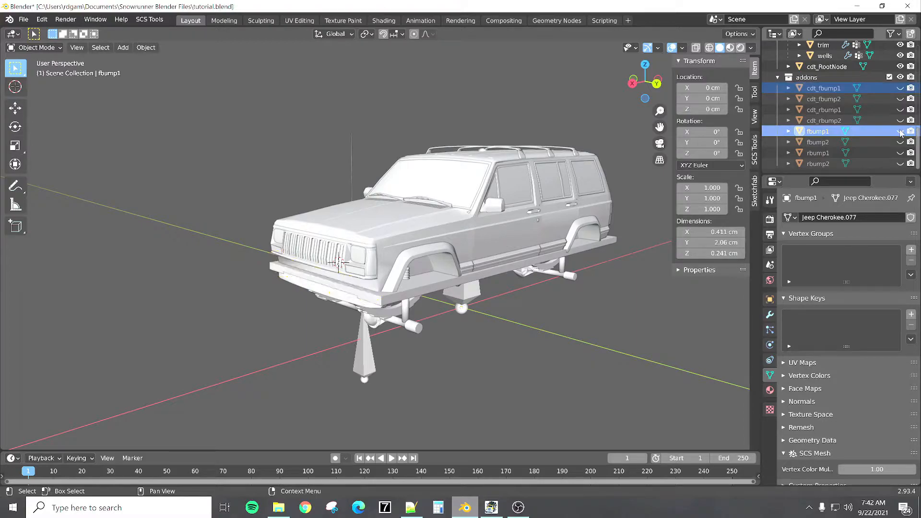
click(900, 99)
click(900, 142)
click(836, 99)
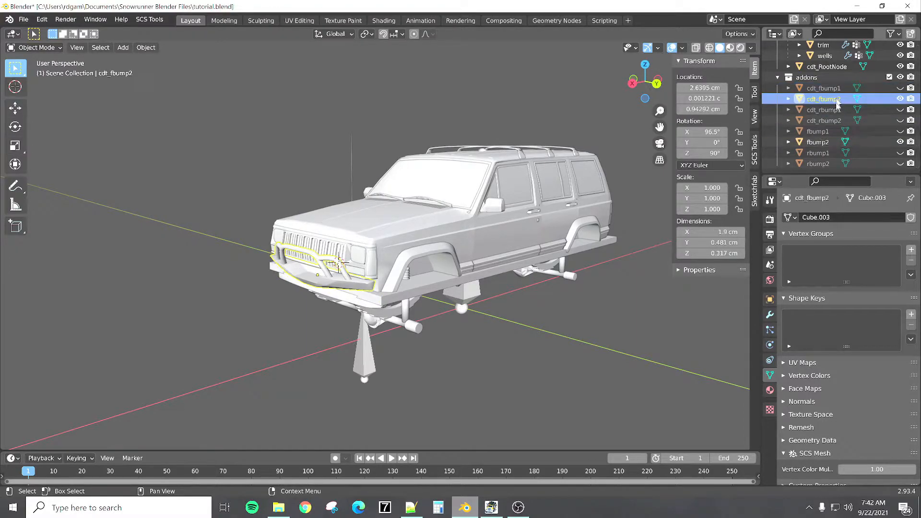
shift+click(819, 143)
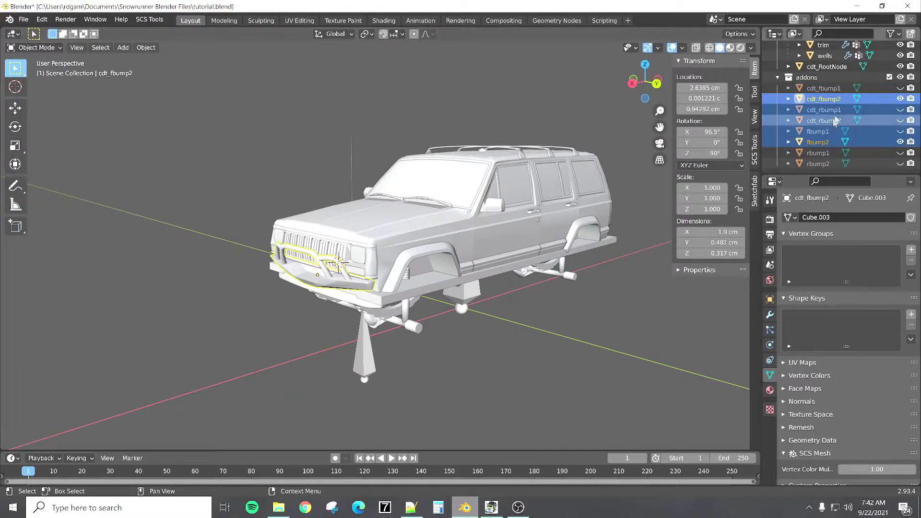
click(832, 99)
ctrl+click(824, 142)
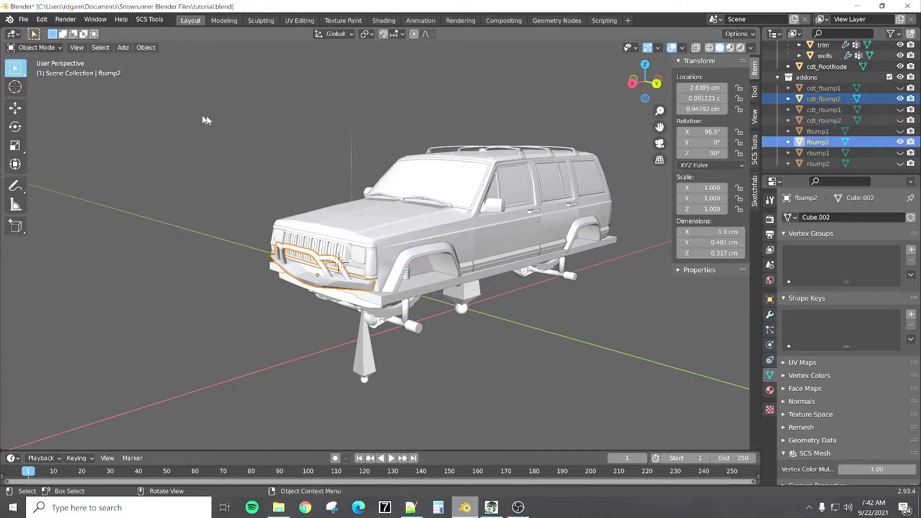
Step: Export the selected front bumper and its collision mesh as an FBX file named fbump2 in the addons folder
click(23, 19)
mouse_move(50, 176)
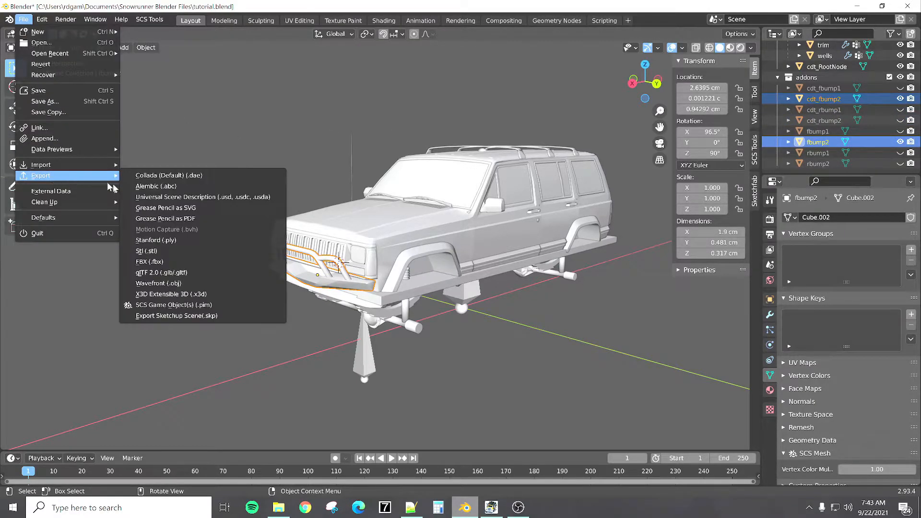
click(149, 262)
click(333, 405)
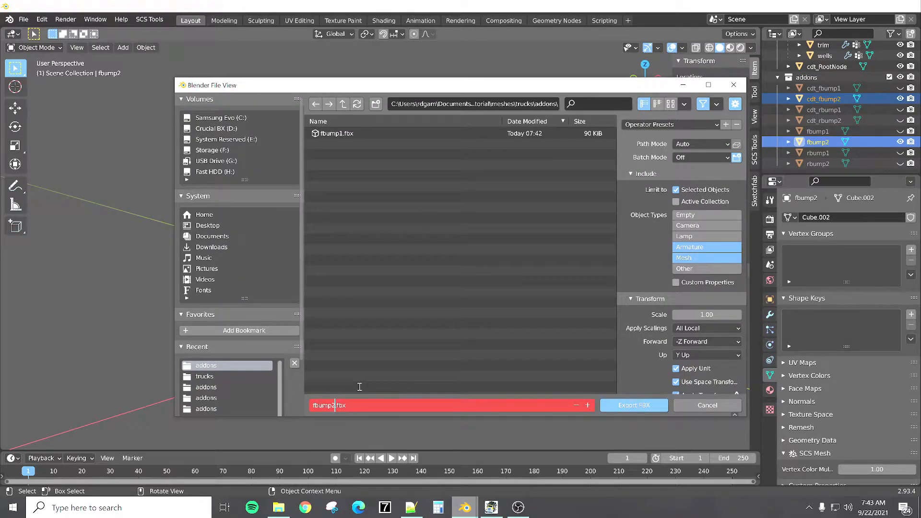
click(615, 408)
Step: Hide cdt_fbump2 and fbump2, and unhide and select only cdt_rbump1 together with rbump1
click(899, 98)
click(899, 141)
click(899, 109)
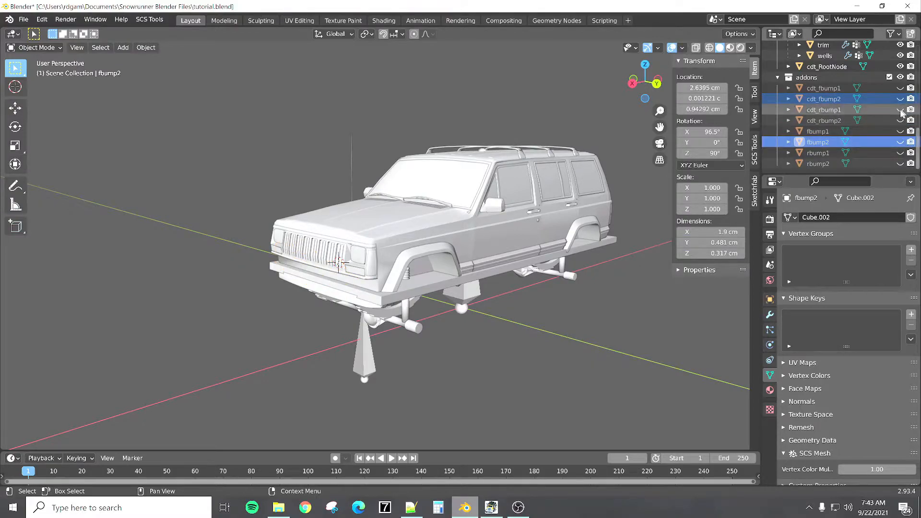
click(900, 153)
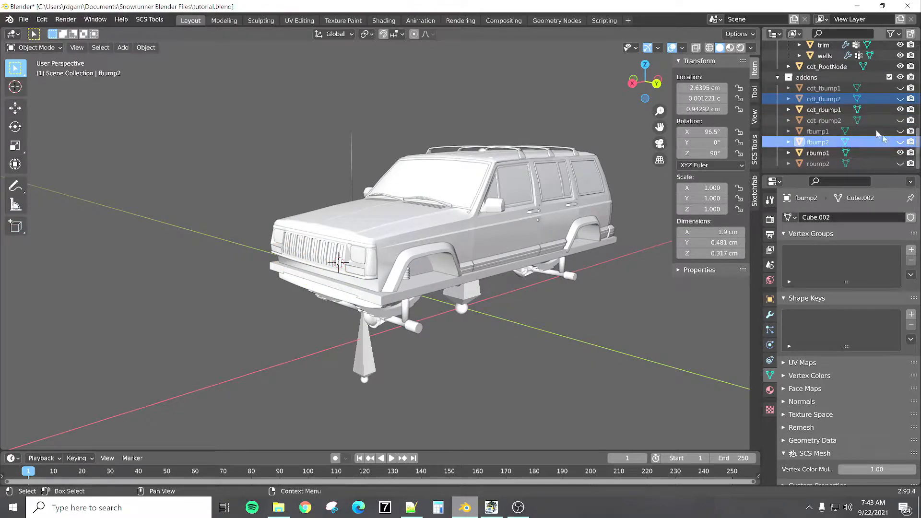
click(823, 109)
ctrl+click(817, 152)
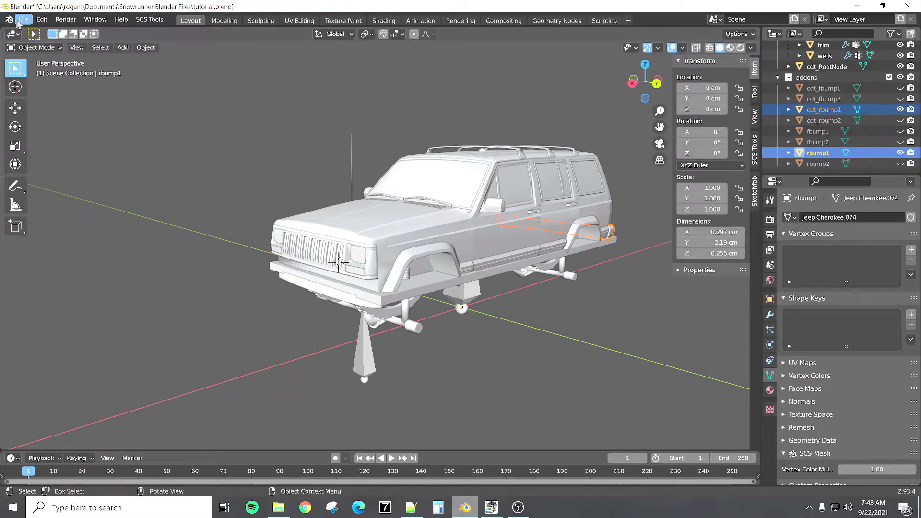
Step: Export the selected rear bumper and its collision mesh as an FBX file named rbump1 in the addons folder
click(23, 19)
mouse_move(62, 178)
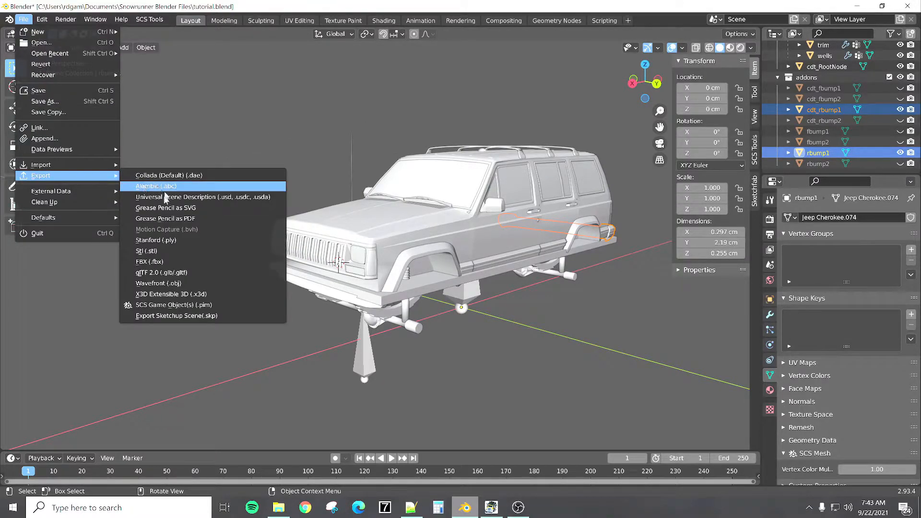
click(156, 259)
click(315, 405)
key(Delete)
text(rbump2.fbx)
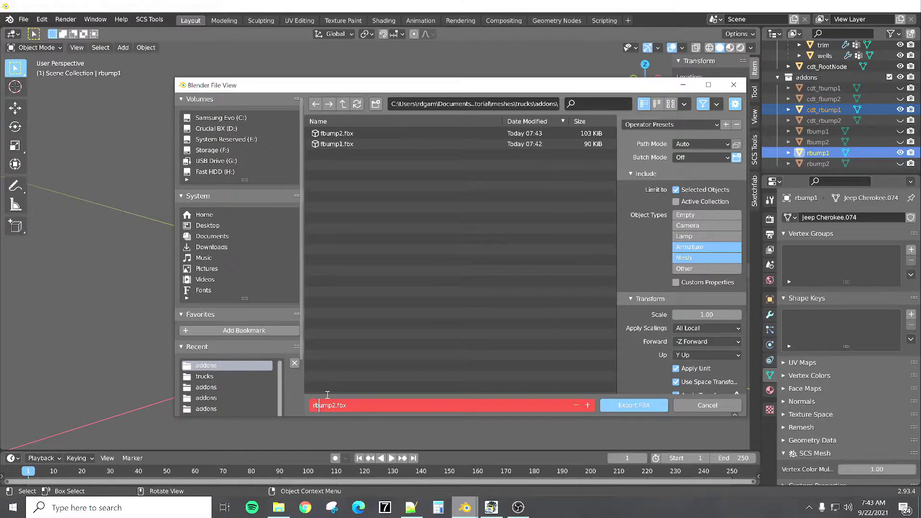
key(BackSpace)
text(1)
click(645, 405)
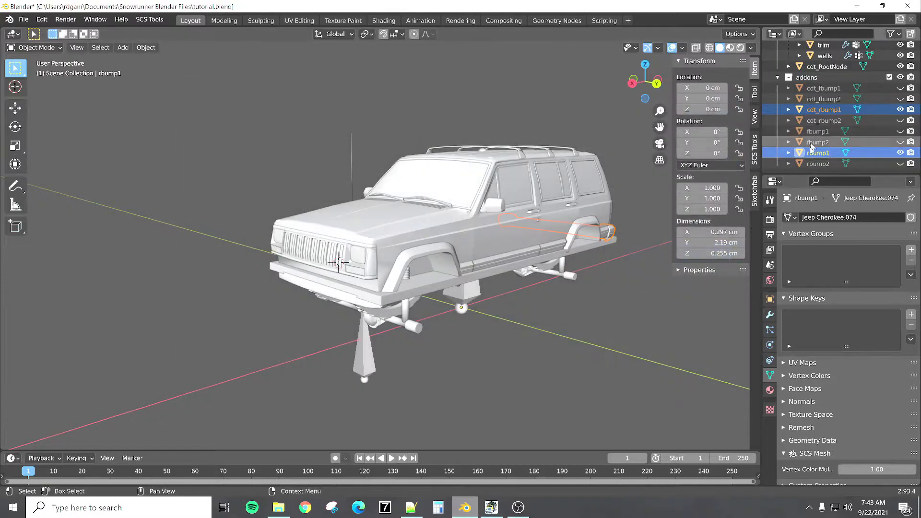
Step: Hide rbump1 and cdt_rbump1 in the addons collection, show rbump2 and cdt_rbump2, and select both shown objects
click(900, 163)
click(900, 152)
click(900, 109)
click(899, 120)
click(823, 121)
ctrl+click(817, 164)
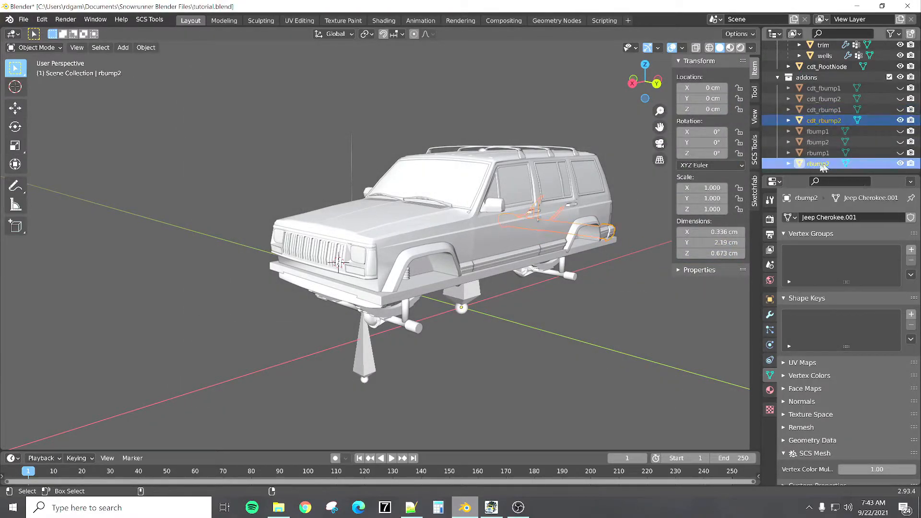
Step: Export the selected rear bumper objects as rbump2.fbx into the meshes addons folder
click(23, 19)
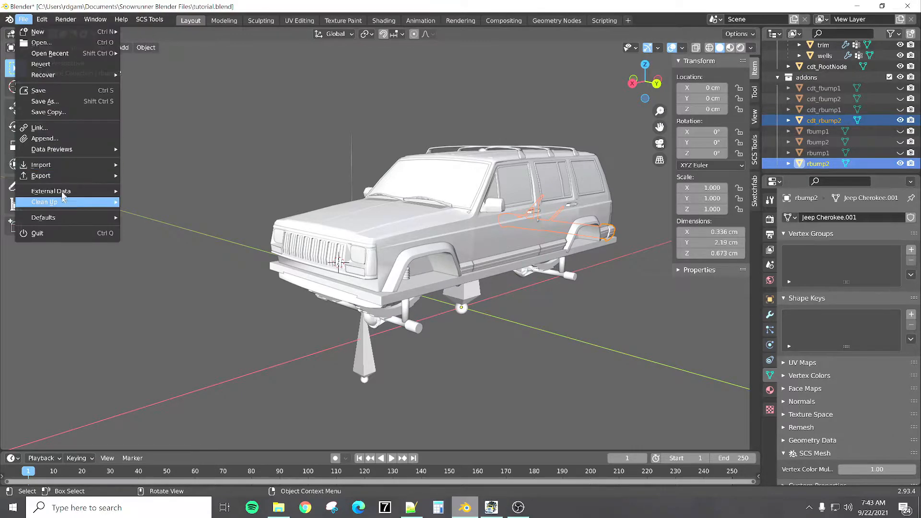
mouse_move(43, 175)
click(149, 262)
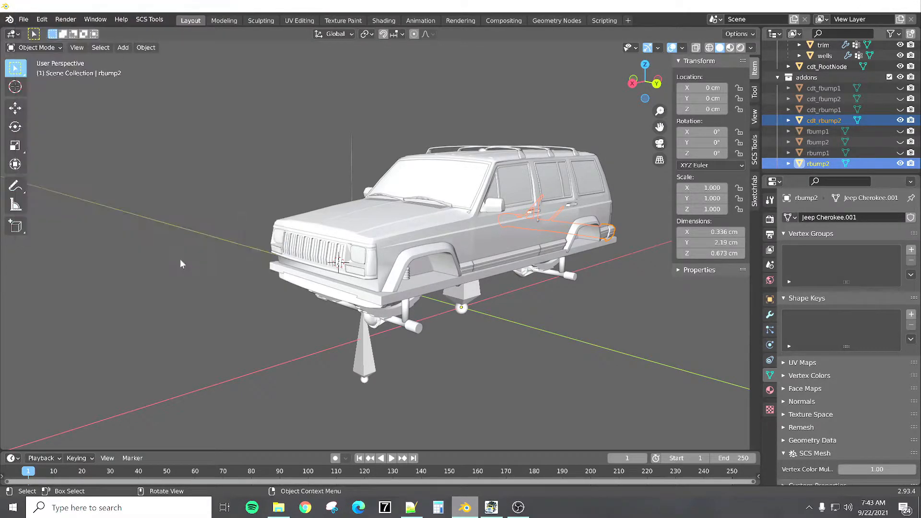
click(335, 406)
click(334, 405)
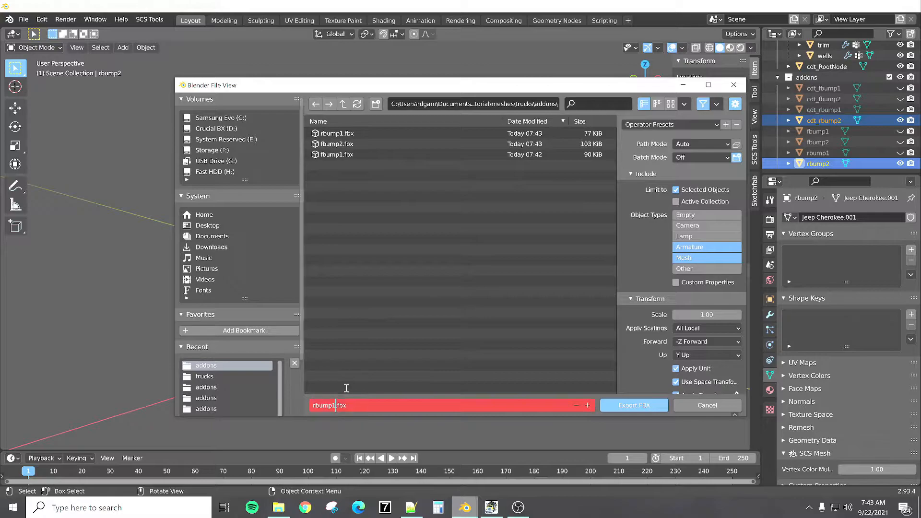
key(BackSpace)
text(2)
click(605, 402)
click(605, 402)
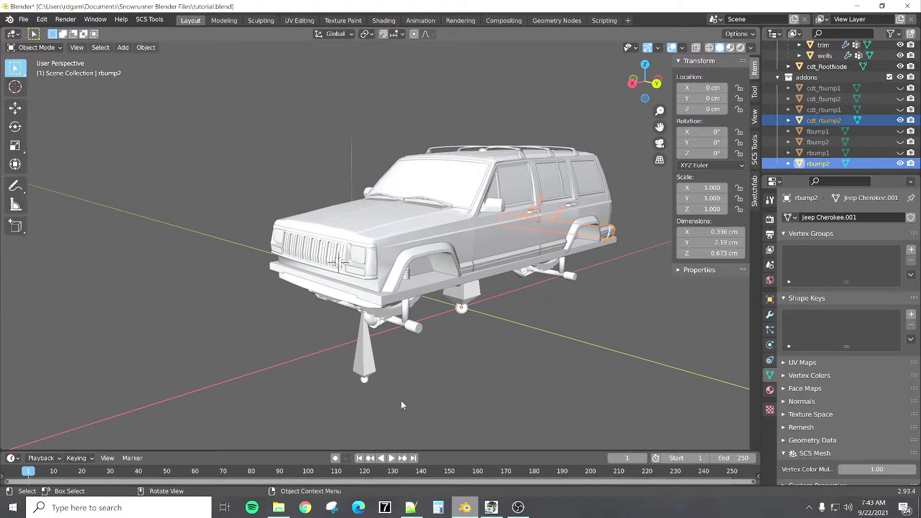
Step: In File Explorer, copy mod_scout_snorkel_1.xml from the Tutorial mod's meshes\trucks\mod_scout_tuning folder
mouse_move(279, 506)
click(277, 455)
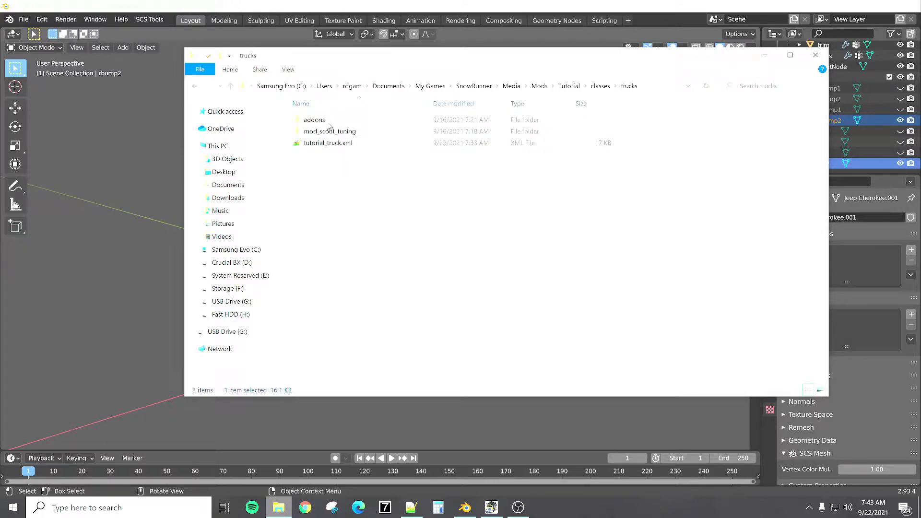
click(362, 196)
click(571, 86)
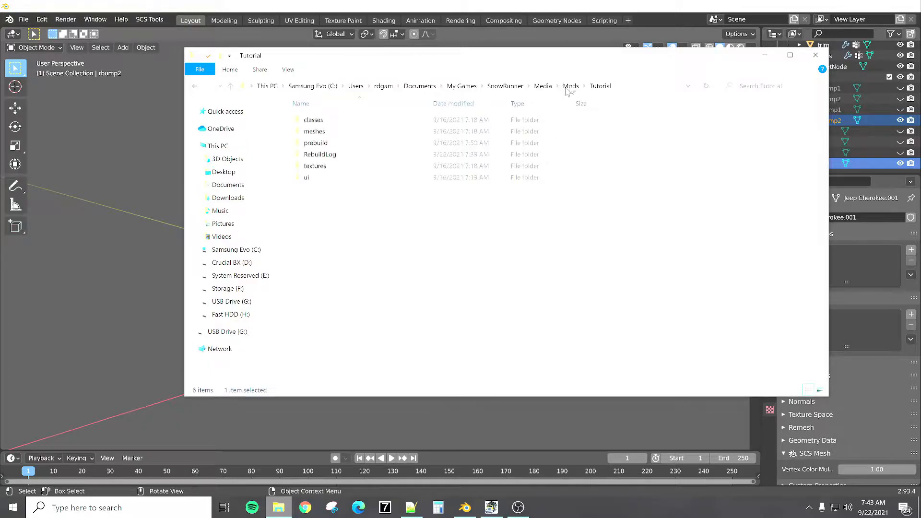
double_click(333, 133)
double_click(332, 123)
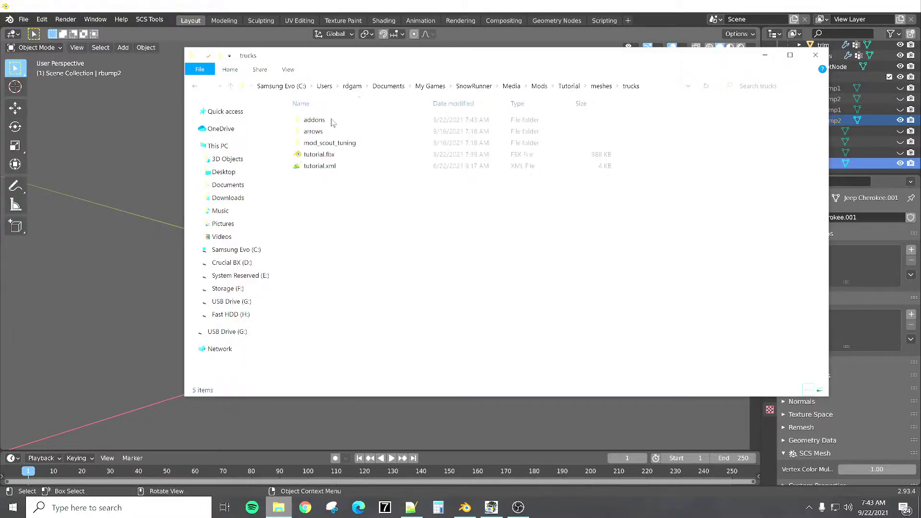
double_click(347, 143)
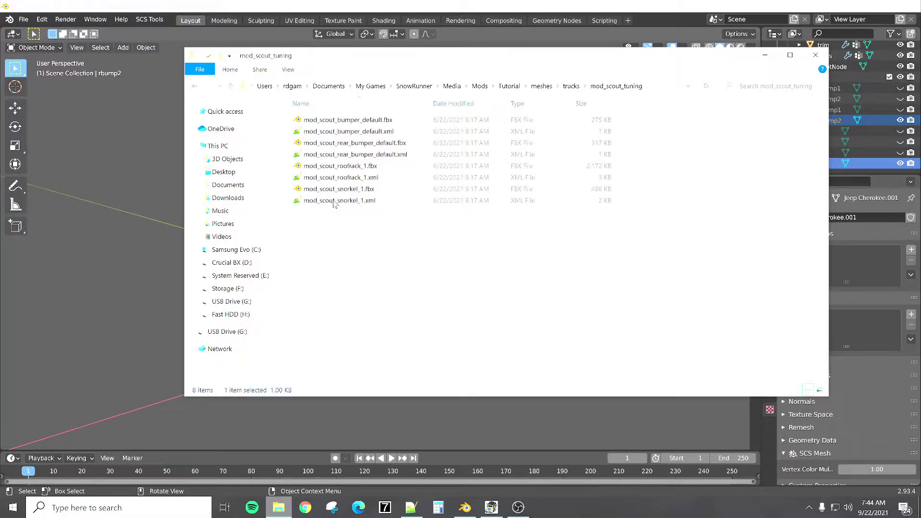
right_click(334, 201)
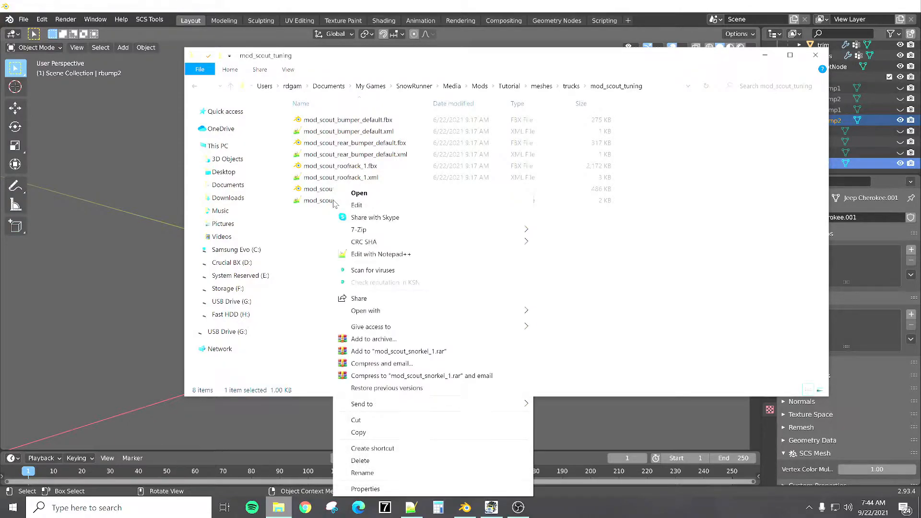
click(373, 433)
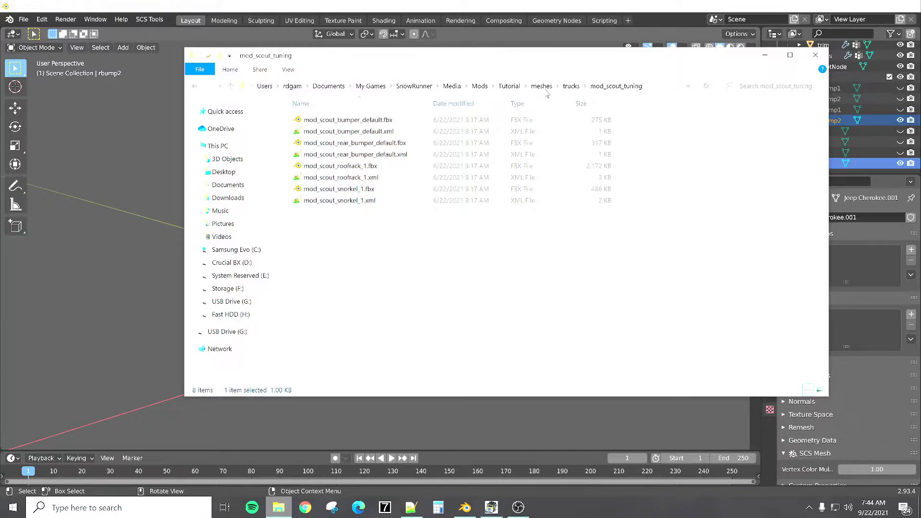
Step: Paste the copied snorkel XML file into the meshes\trucks\addons folder
click(569, 86)
double_click(329, 120)
right_click(362, 197)
click(387, 271)
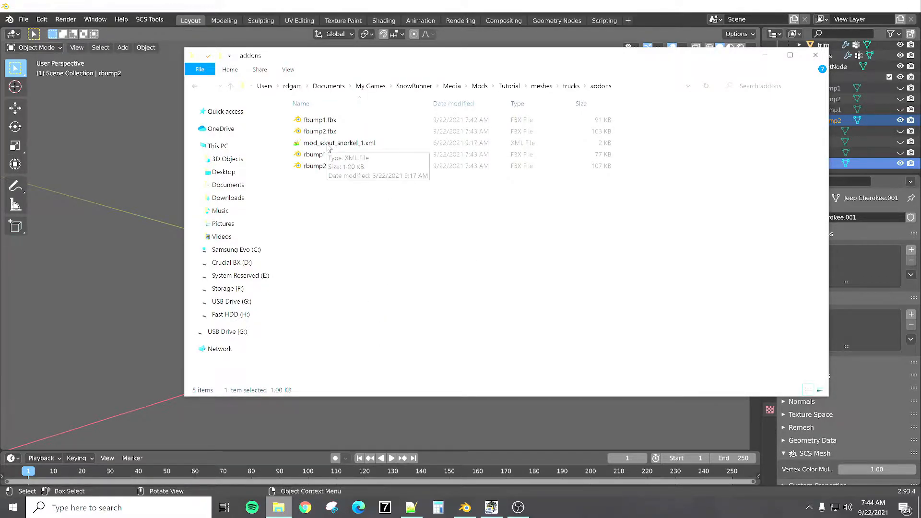
Step: Rename the pasted mod_scout_snorkel_1.xml as fbump1.xml
click(328, 144)
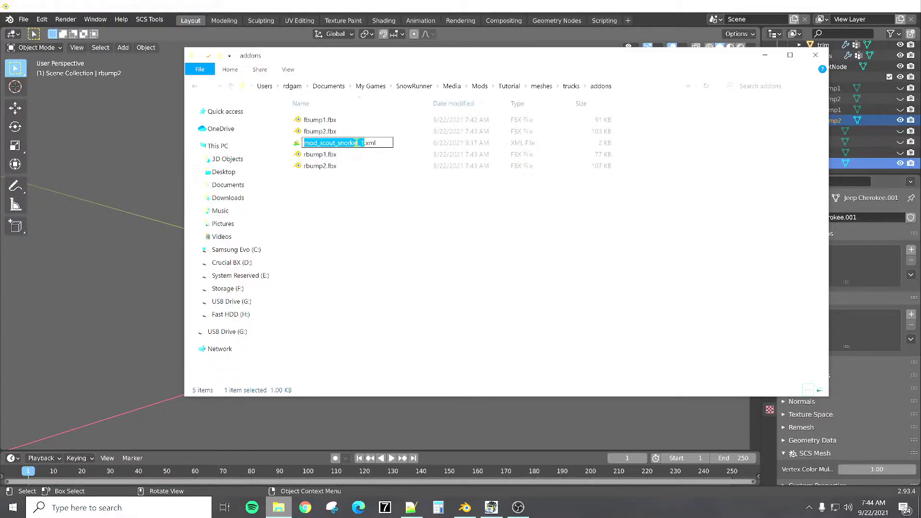
text(fbump1)
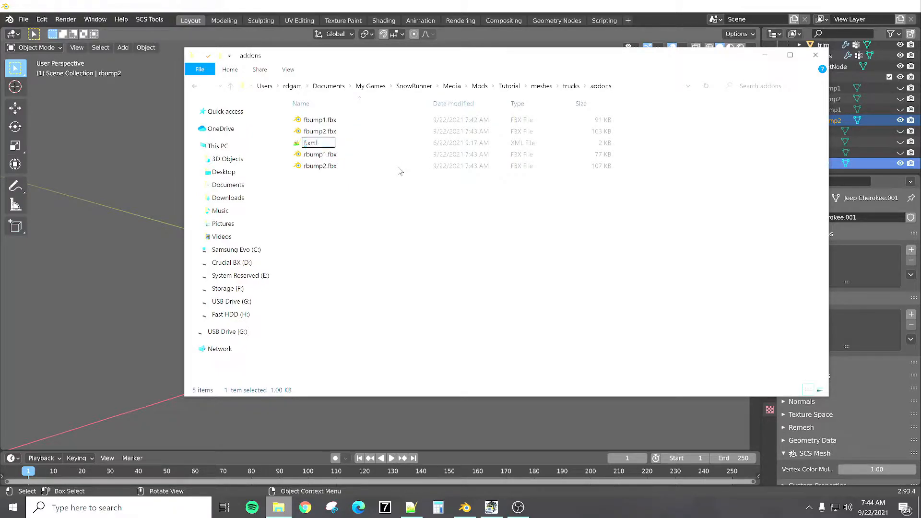
key(Return)
click(333, 131)
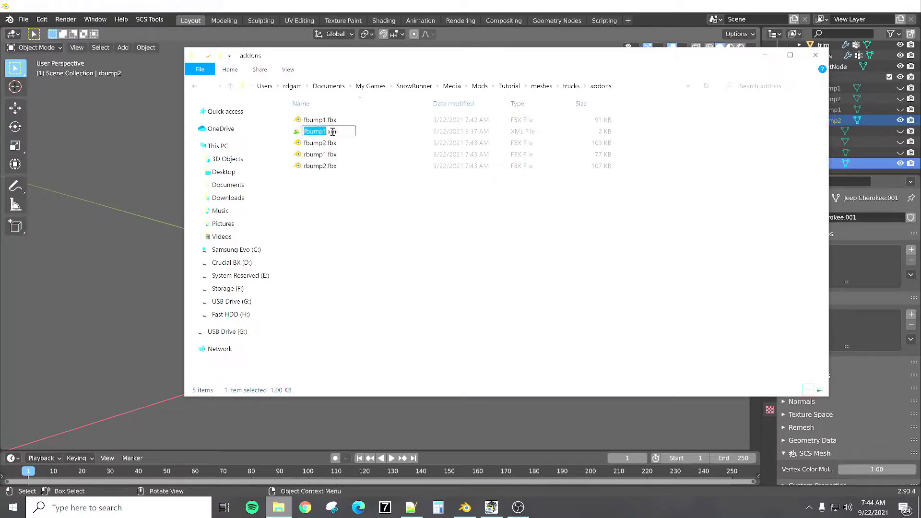
click(347, 202)
right_click(333, 136)
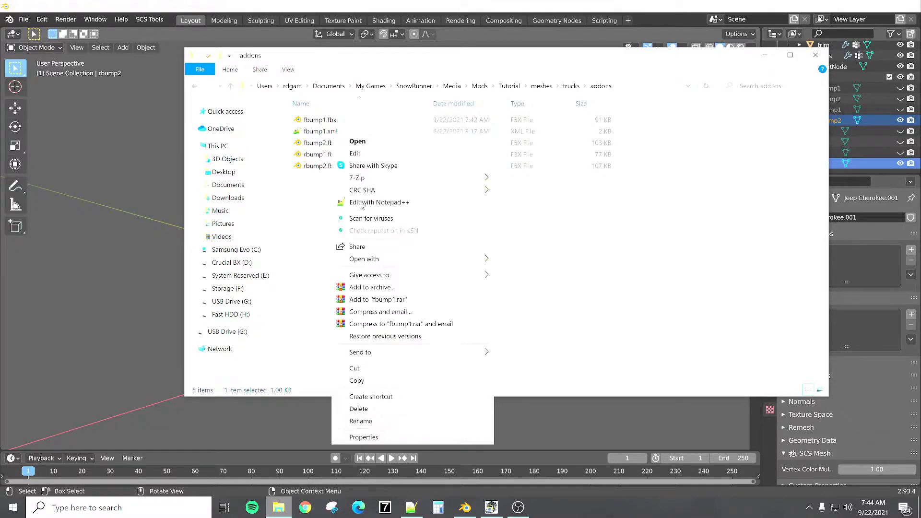
click(374, 368)
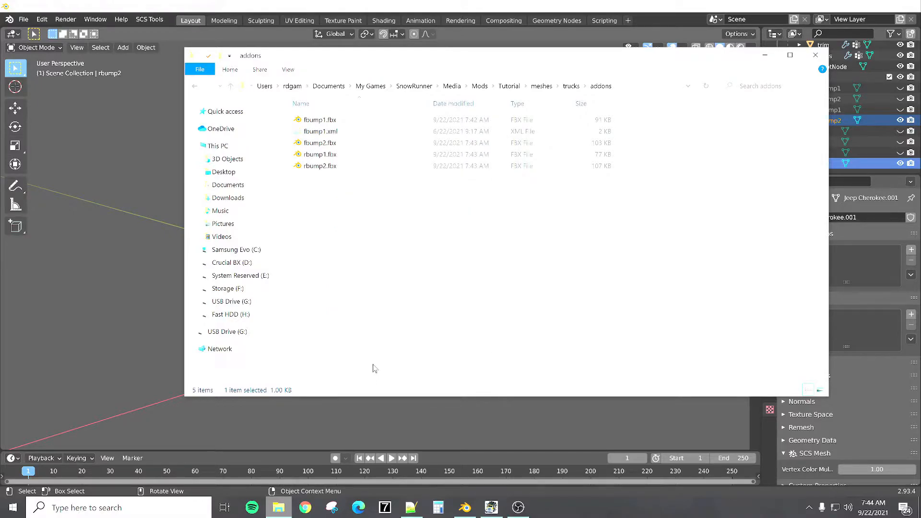
right_click(358, 267)
click(380, 340)
right_click(368, 258)
click(355, 249)
Step: Make three copies of fbump1.xml in the meshes\trucks\addons folder
right_click(317, 132)
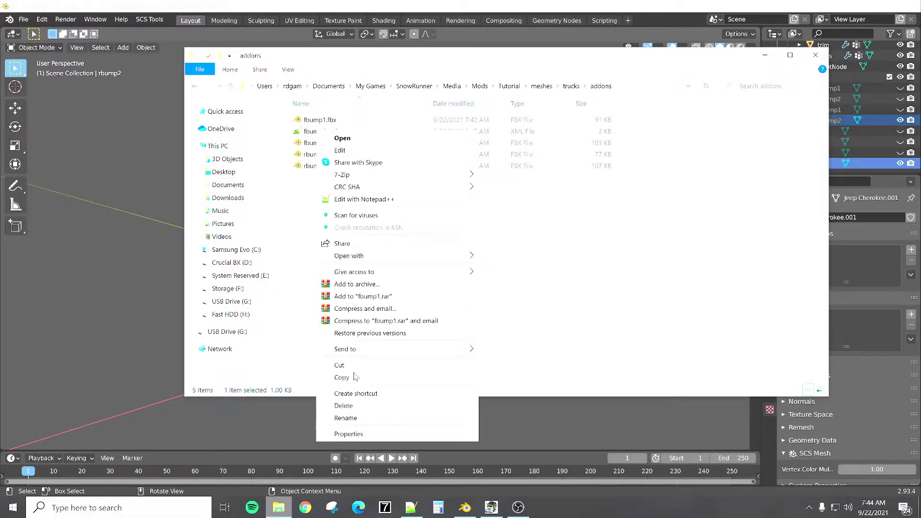
click(354, 377)
right_click(389, 308)
click(396, 379)
right_click(390, 272)
click(408, 339)
right_click(390, 273)
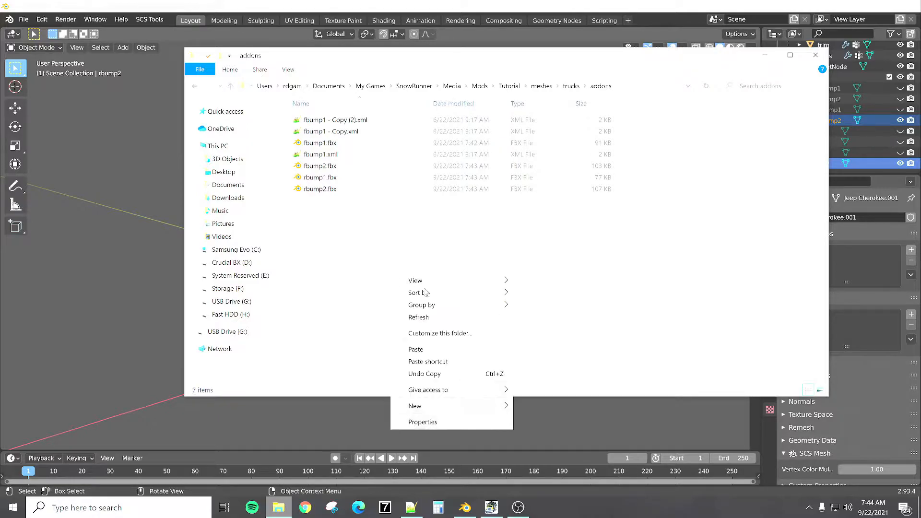
click(422, 350)
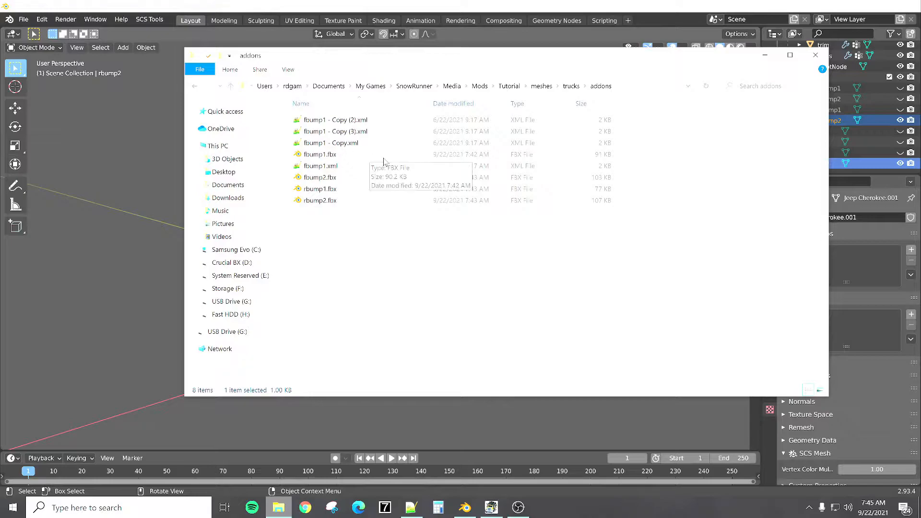
Step: Rename "fbump1 - Copy.xml" as fbump2.xml
key(F2)
text(fbump2)
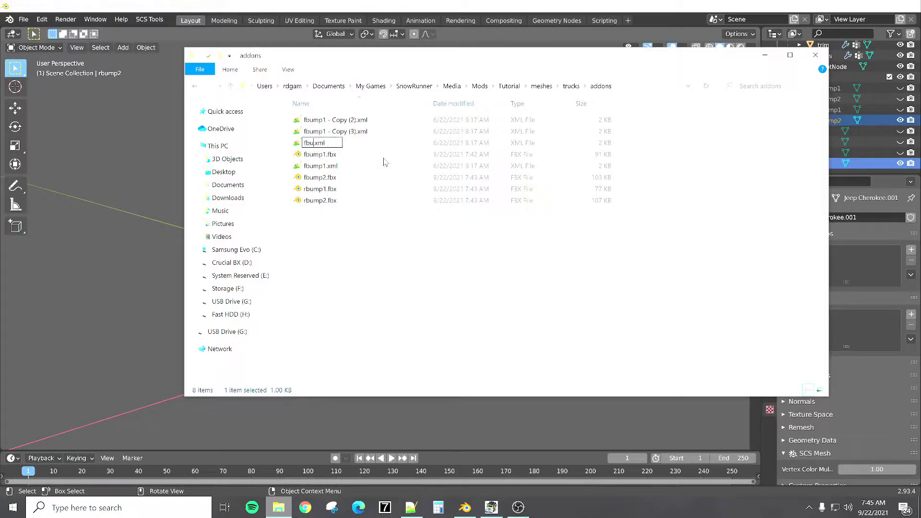
key(Return)
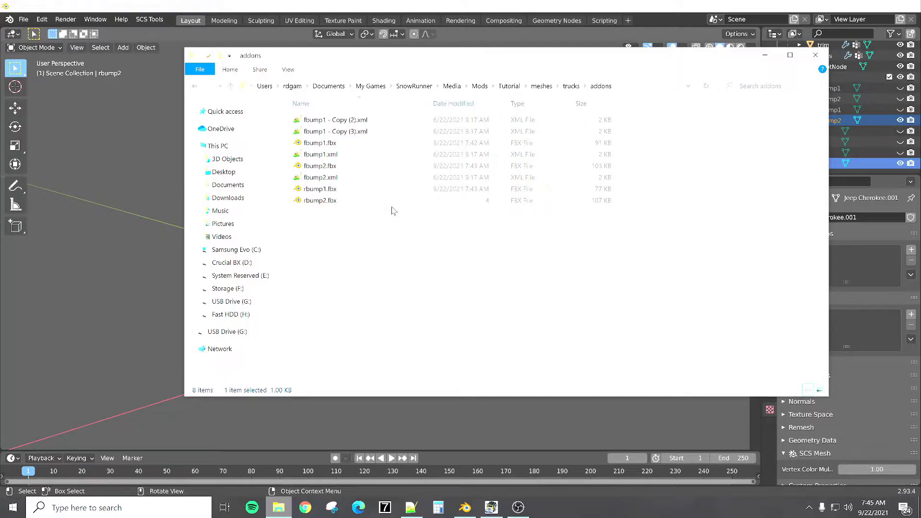
Step: Rename "fbump1 - Copy (3).xml" as rbump1.xml and "fbump1 - Copy (2).xml" as rbump2.xml
key(F2)
text(rbump1)
key(Return)
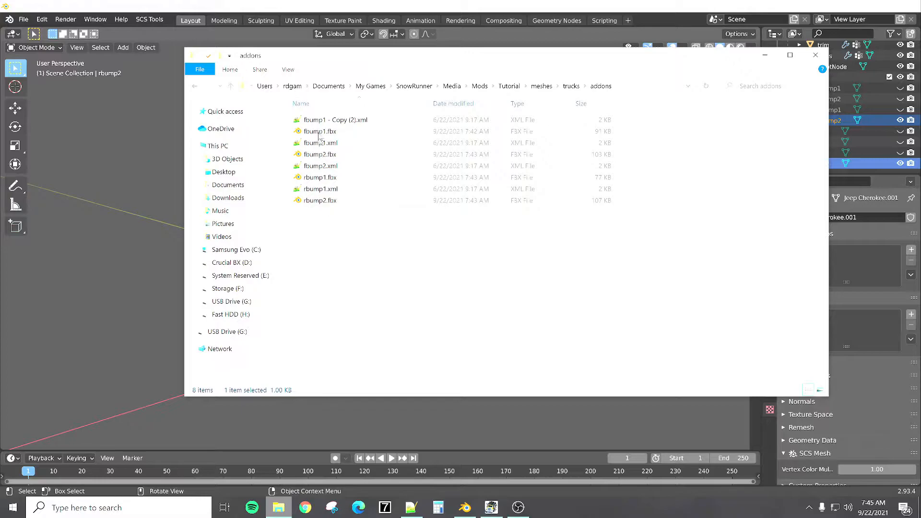
key(F2)
text(rbump2)
key(Return)
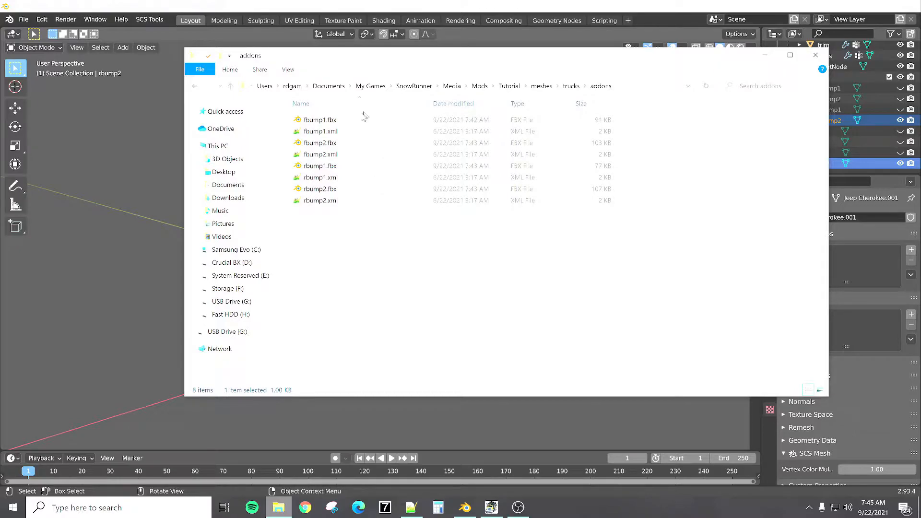
Step: Open fbump1.xml in Notepad++ to examine its material definitions, and close the file
double_click(320, 131)
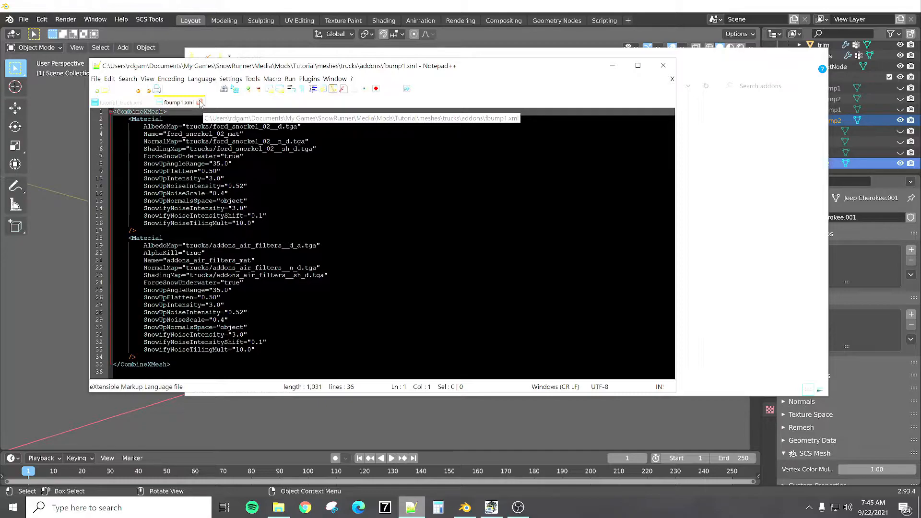
click(200, 102)
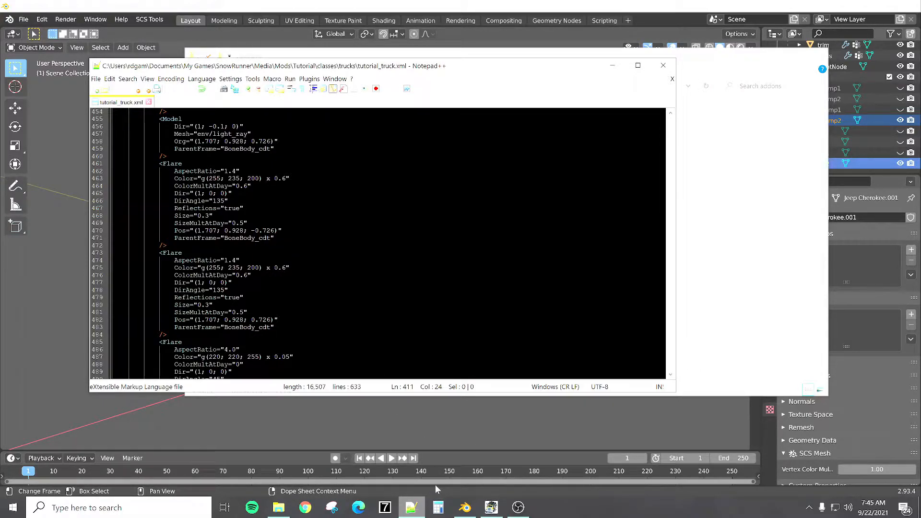
Step: Switch to File Explorer and copy mod_scout_bumper_default.xml from the Tutorial mod's classes\trucks\mod_scout_tuning folder
click(279, 510)
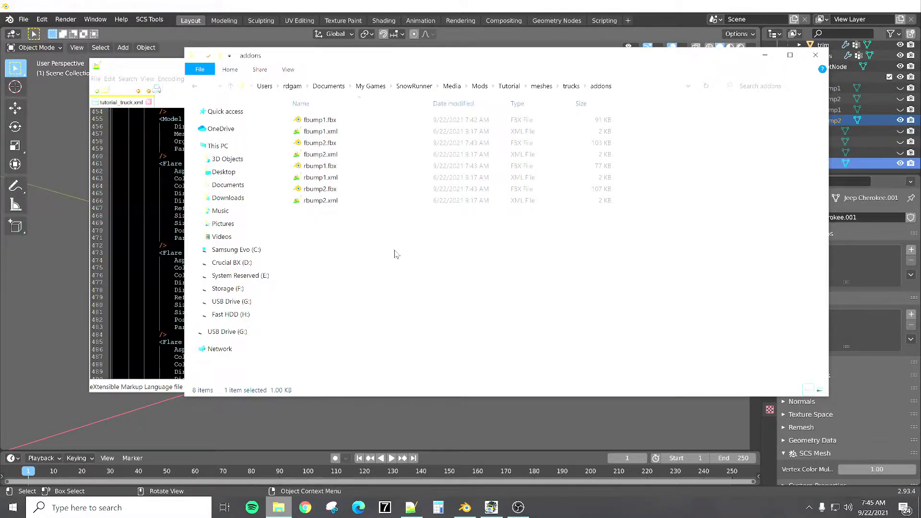
key(alt+Left)
key(alt+Left)
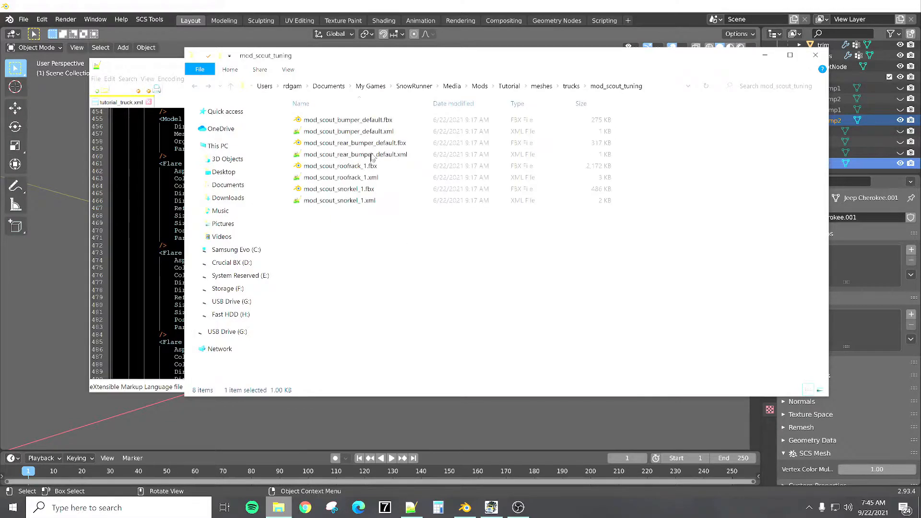
click(508, 86)
double_click(325, 124)
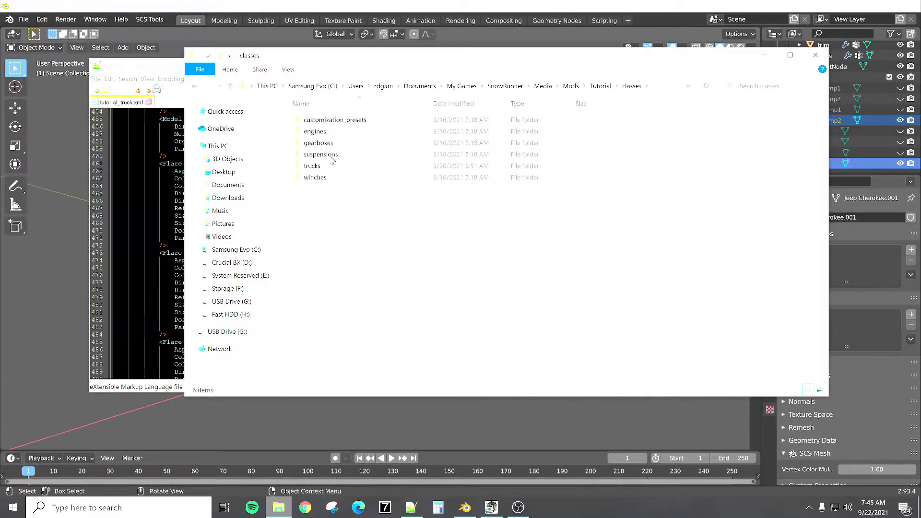
double_click(322, 167)
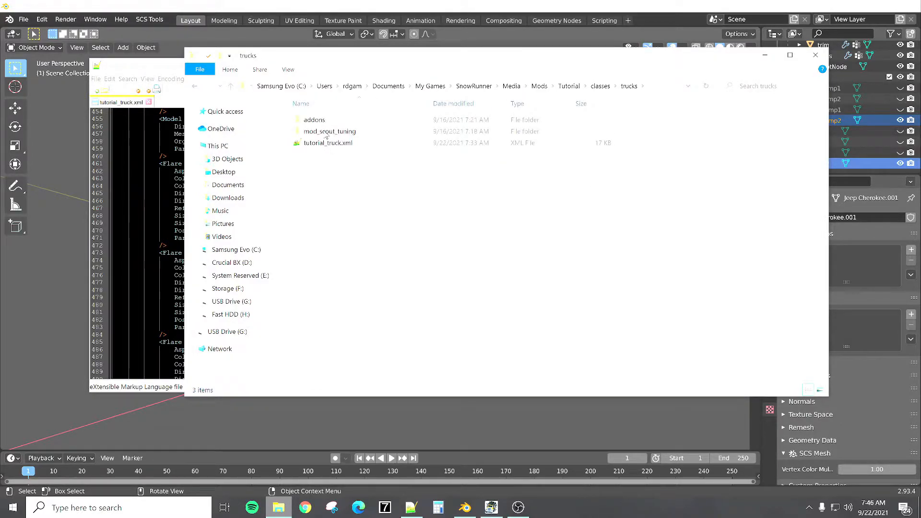
double_click(326, 132)
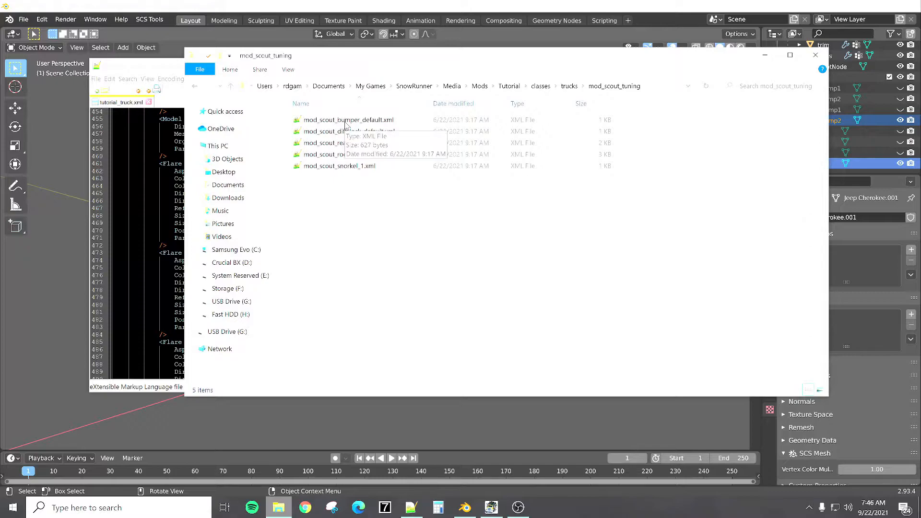
click(343, 121)
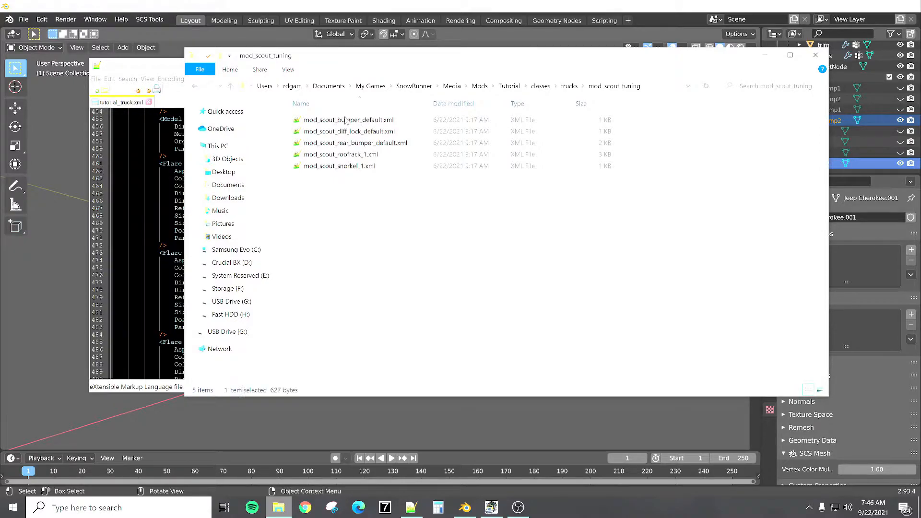
right_click(343, 121)
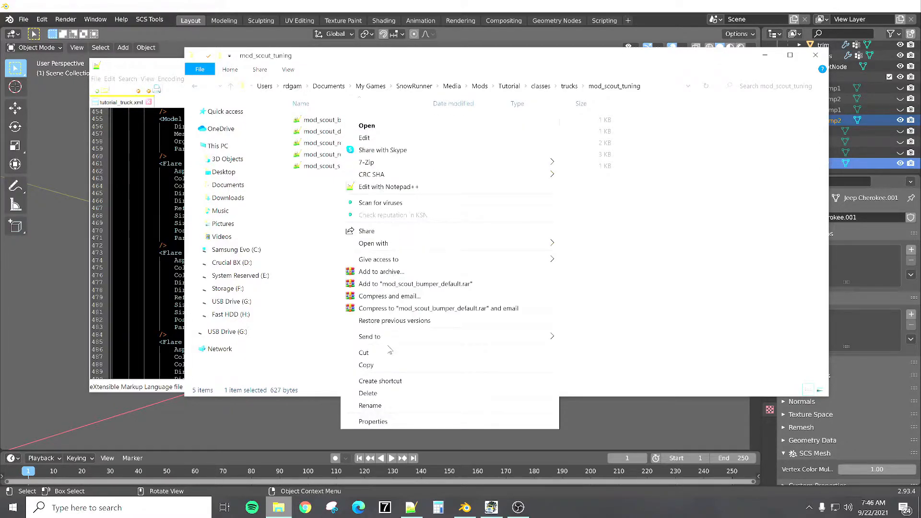
click(366, 365)
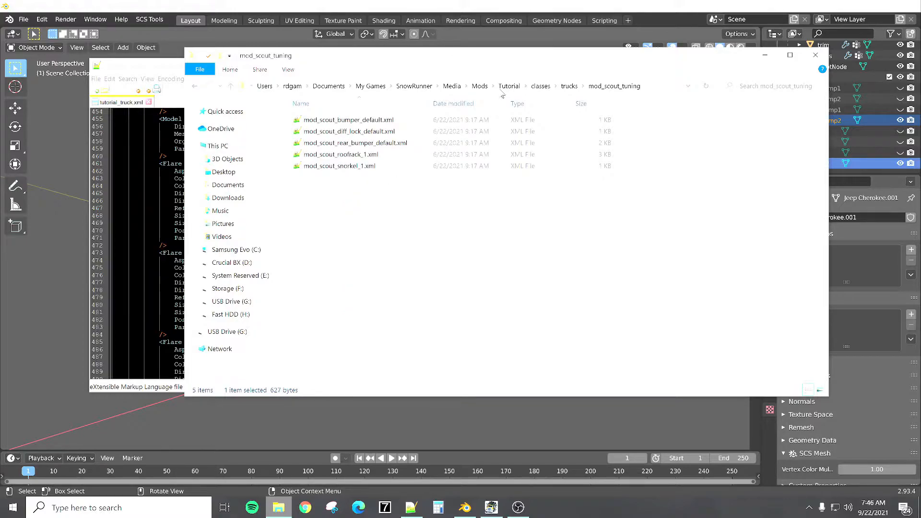
Step: Paste mod_scout_bumper_default.xml into the classes\trucks\addons folder and select the pasted file
click(568, 86)
double_click(314, 120)
right_click(344, 165)
click(355, 238)
click(354, 122)
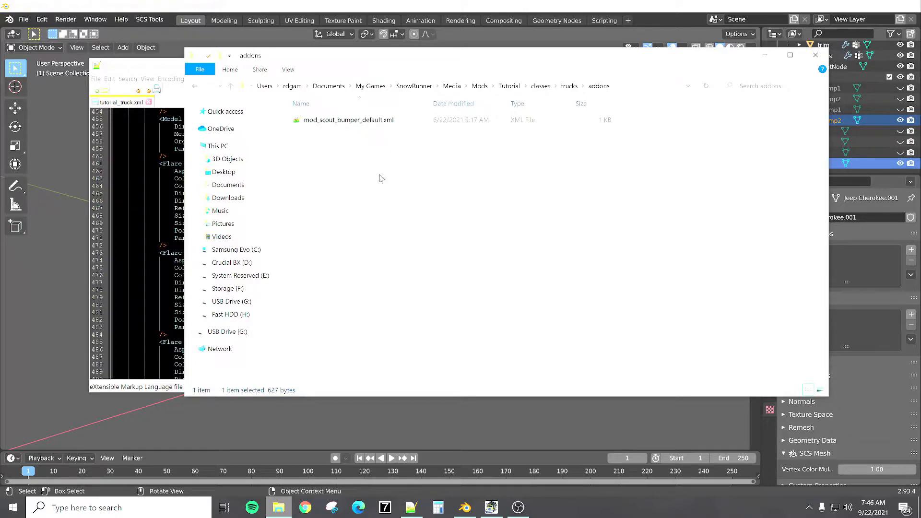
Step: Rename the pasted bumper file as fbump1.xml and open it in Notepad++
text(fbump1)
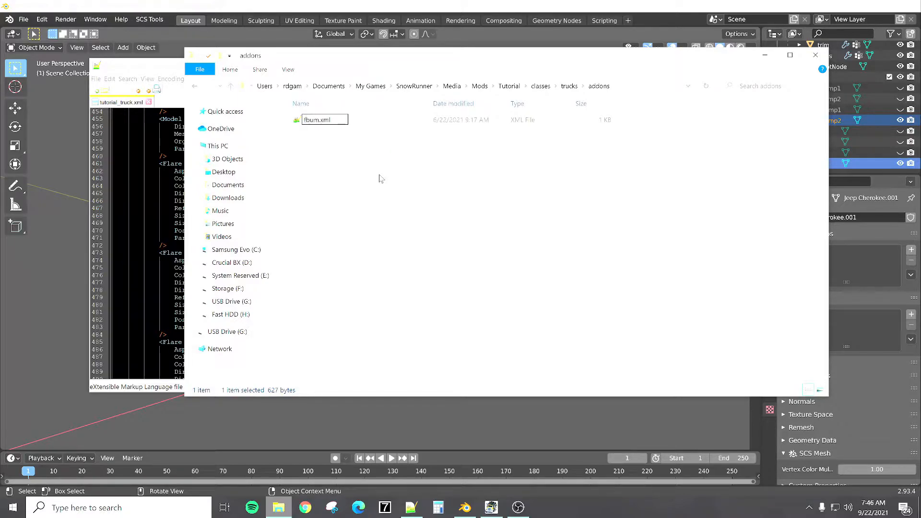
key(Return)
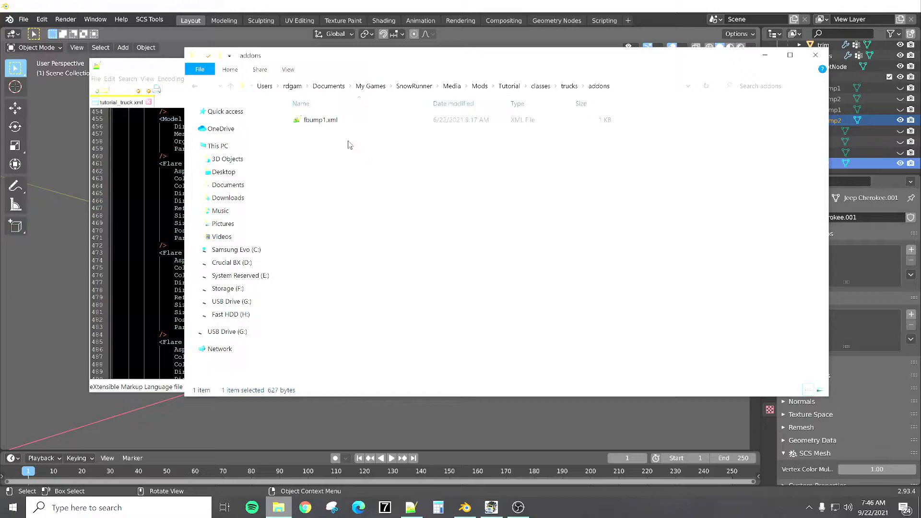
double_click(331, 123)
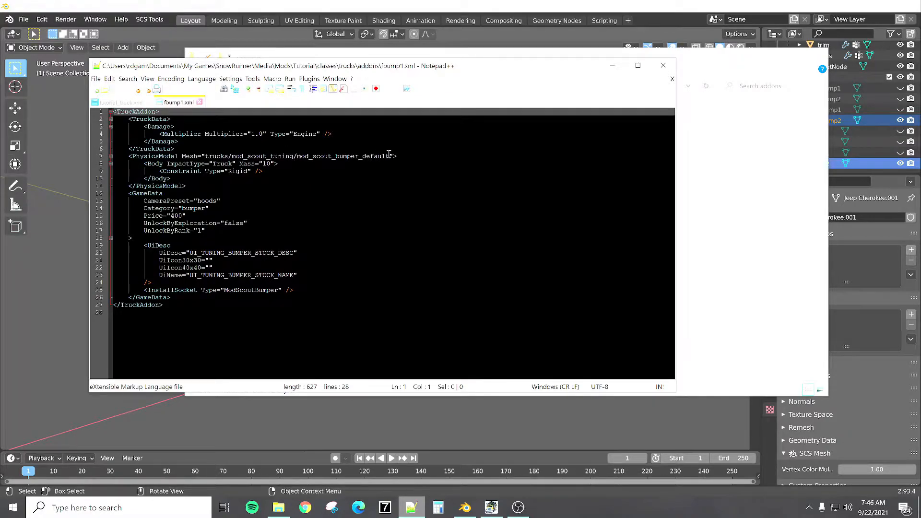
Step: Change the PhysicsModel Mesh path in fbump1.xml to "trucks/addons/fbump1"
drag(390, 156, 234, 155)
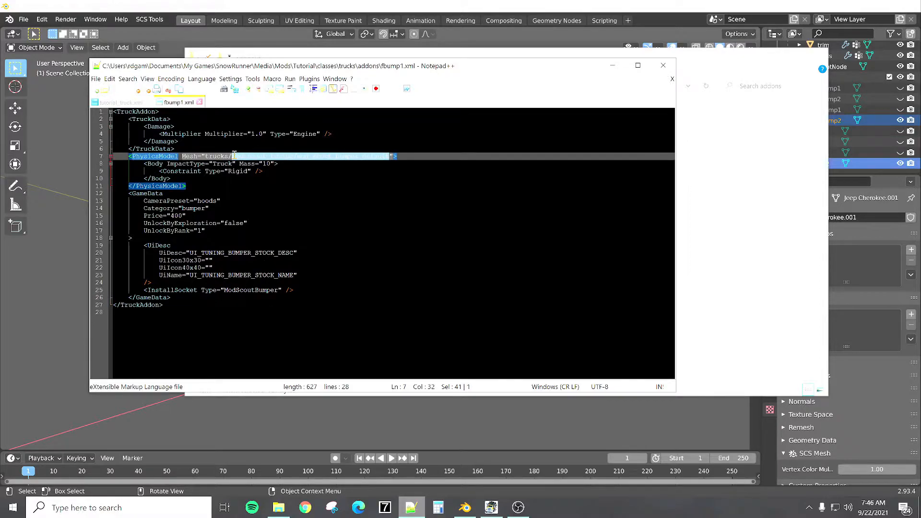
text(addons)
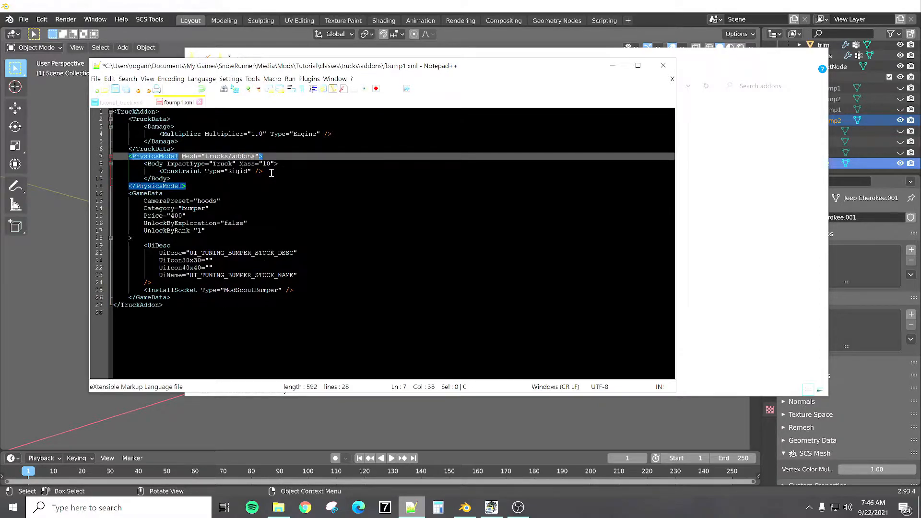
text(/fbump1)
click(249, 178)
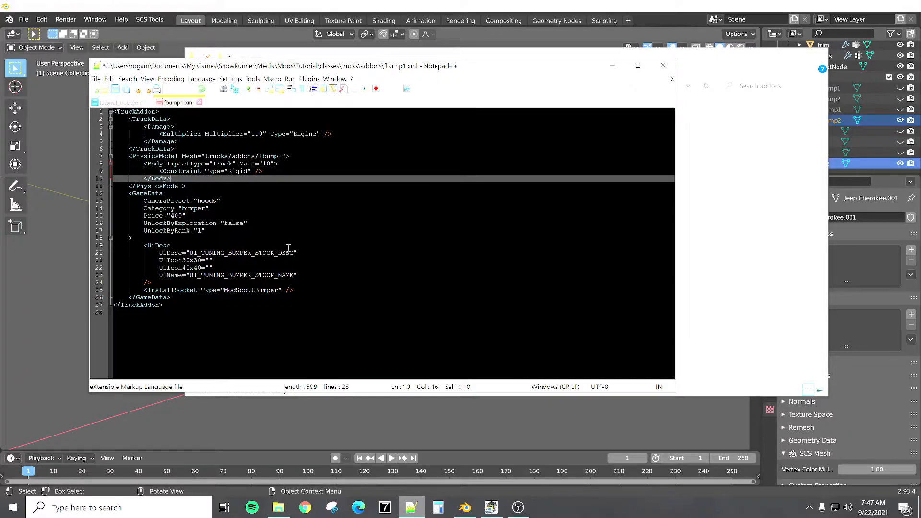
Step: Replace the UiDesc attribute's text in fbump1.xml with "Stock Front Bumper"
drag(293, 252, 190, 254)
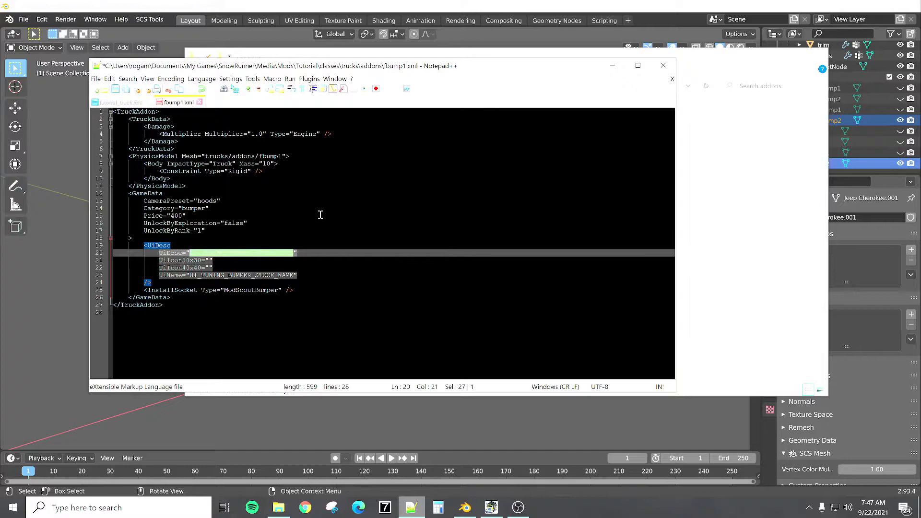
key(Delete)
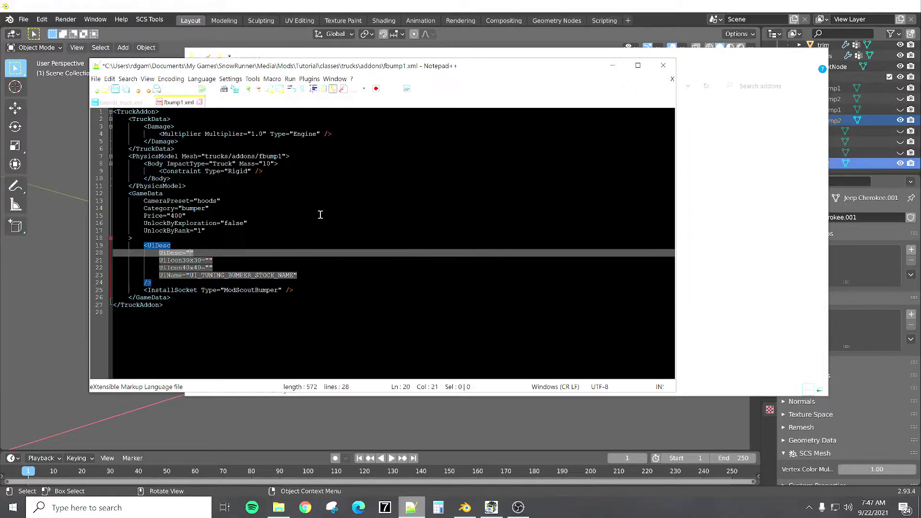
text(Stock )
text(Front Bumper)
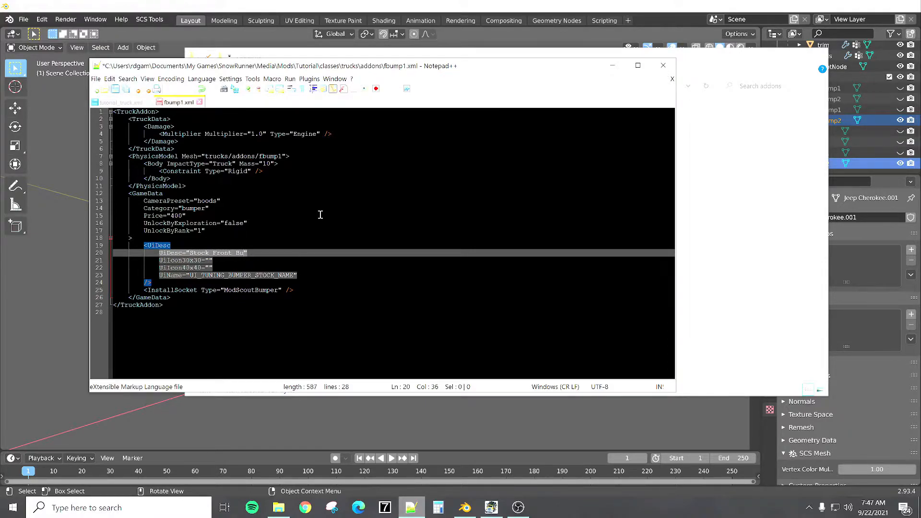
Step: Replace the UiName attribute's text in fbump1.xml with "Stock Front Bumper"
drag(296, 275, 189, 275)
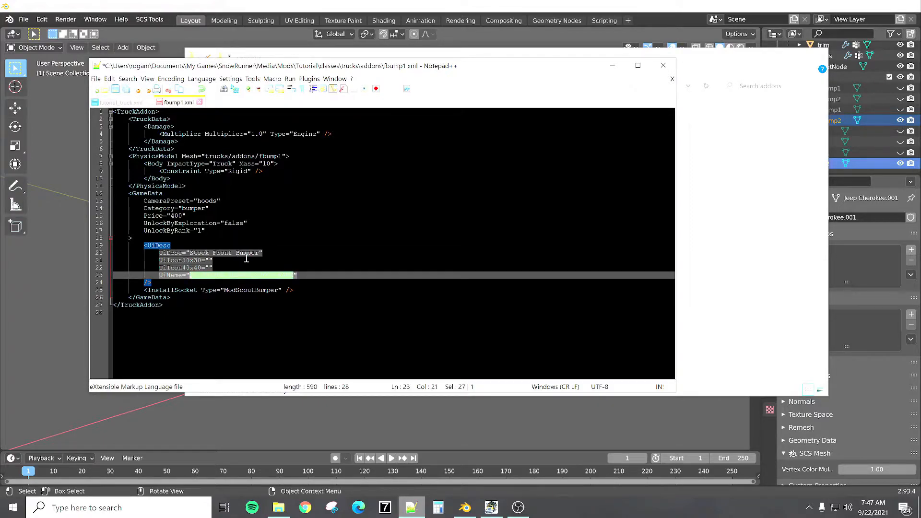
text(Stock)
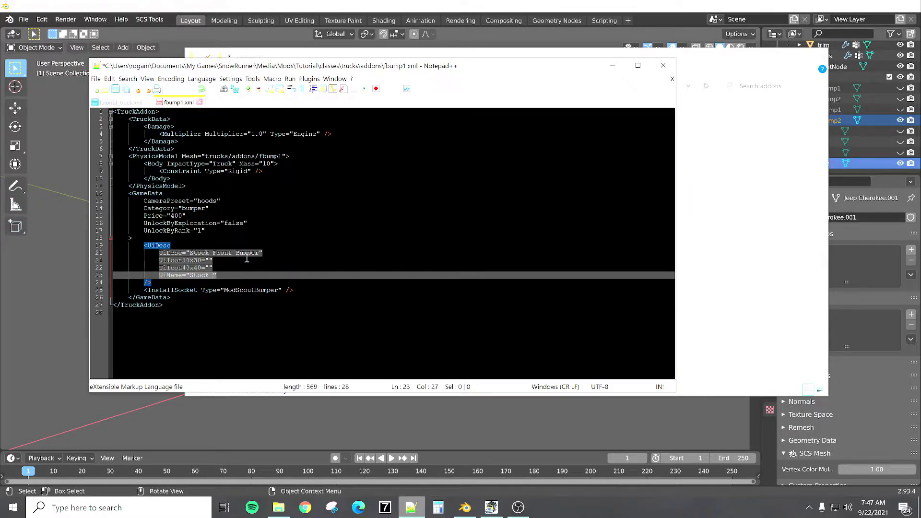
text( Bu)
key(BackSpace)
key(BackSpace)
text(Front Bumper)
click(247, 259)
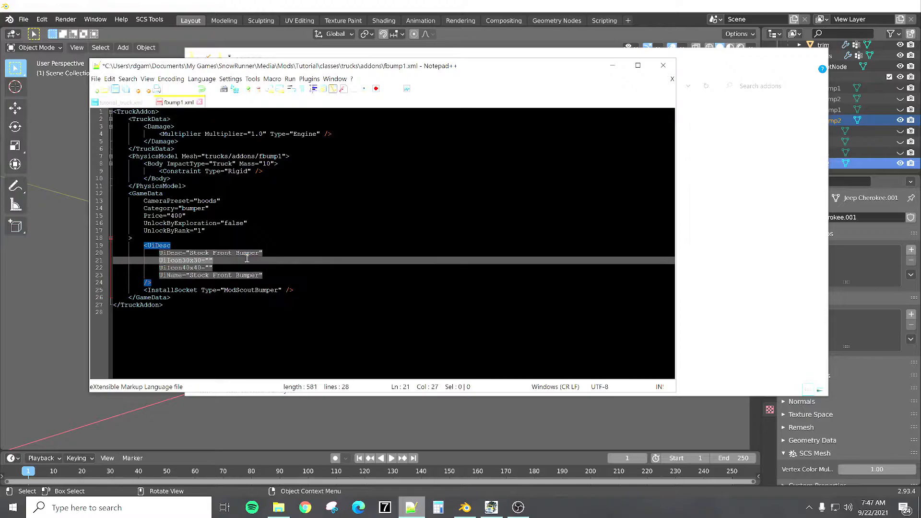
Step: Set the InstallSocket Type to "tutfbump" and save fbump1.xml
drag(279, 290, 232, 295)
double_click(226, 291)
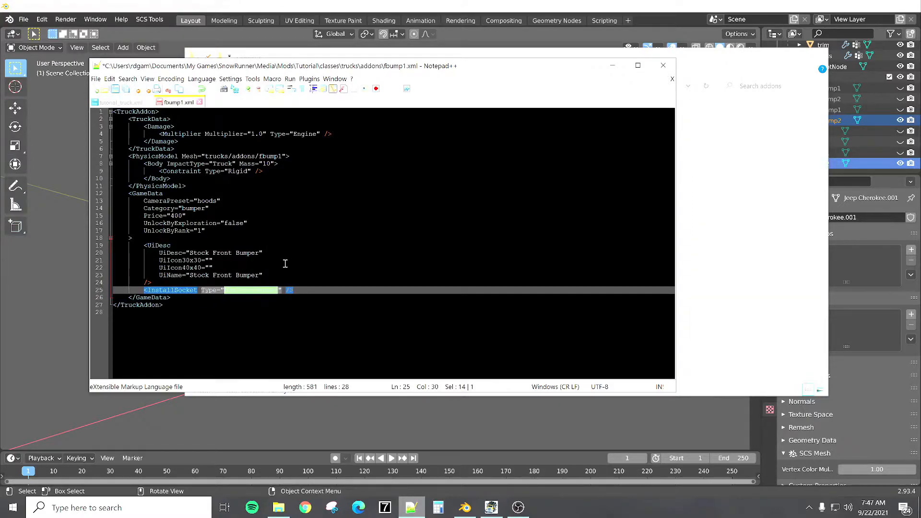
text(tutorial)
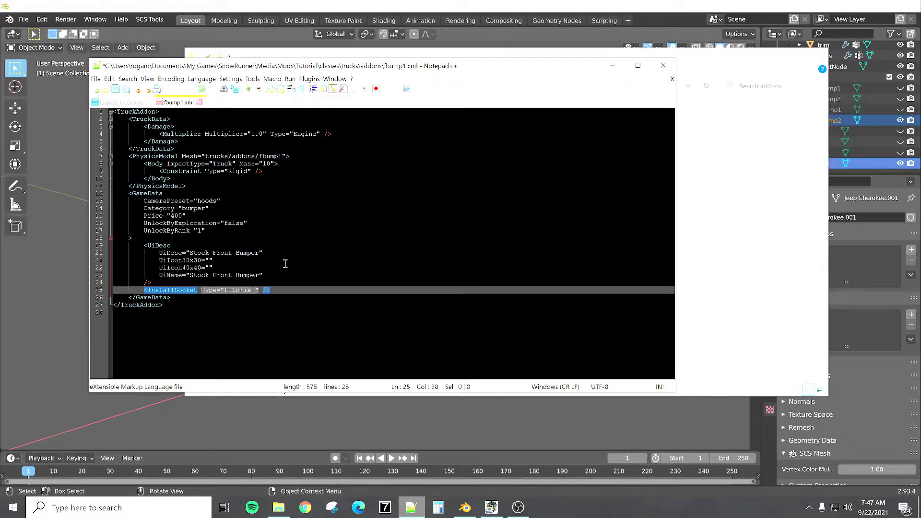
text(fbump)
key(Left)
key(Left)
key(Left)
key(Left)
key(Left)
key(BackSpace)
key(BackSpace)
key(BackSpace)
key(BackSpace)
key(BackSpace)
click(288, 268)
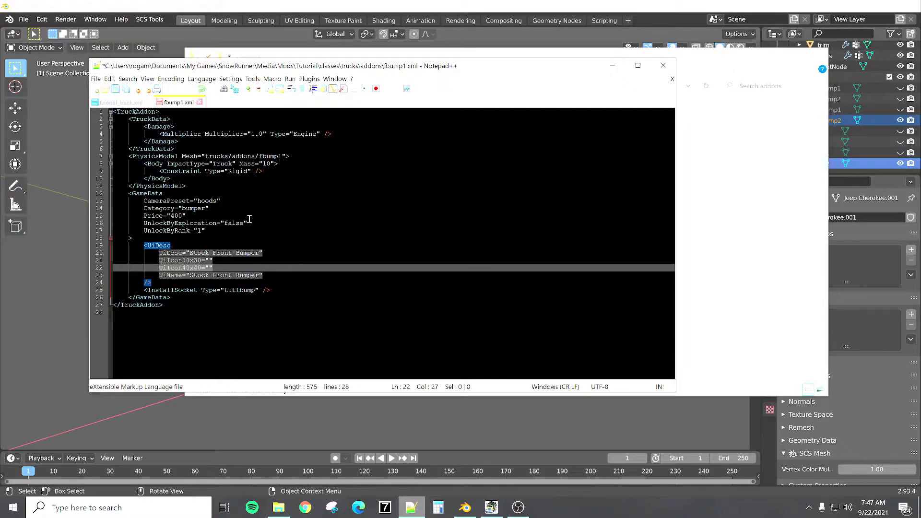
click(115, 89)
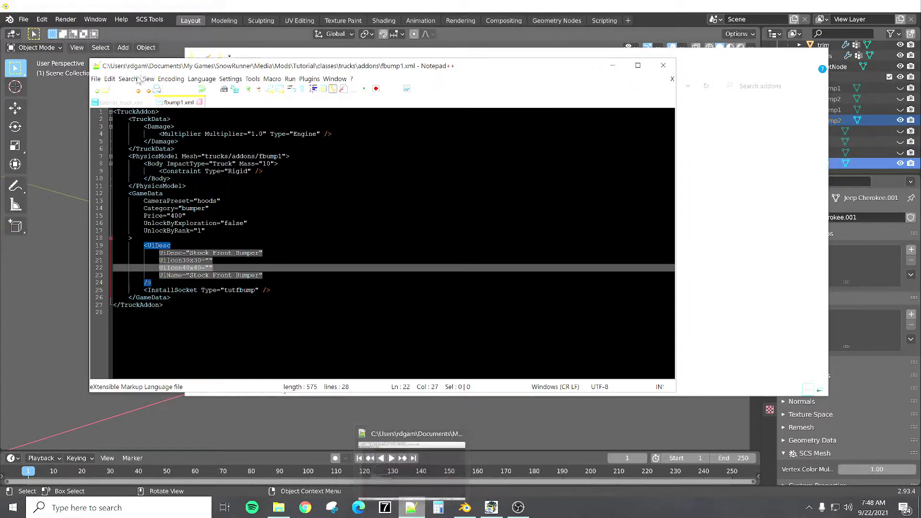
Step: In tutorial_truck.xml, add an opening and a closing AddonSocket tag on separate lines below the last CraneSocket entry
click(121, 102)
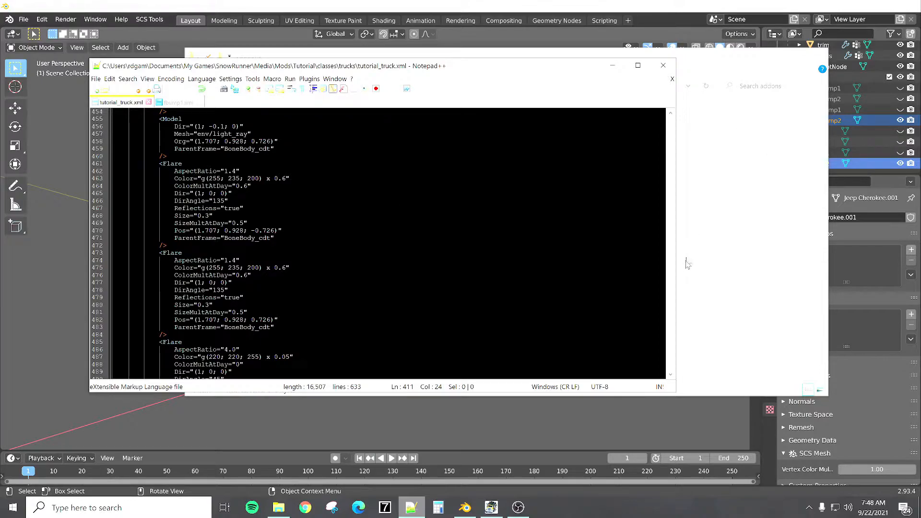
drag(670, 311, 674, 375)
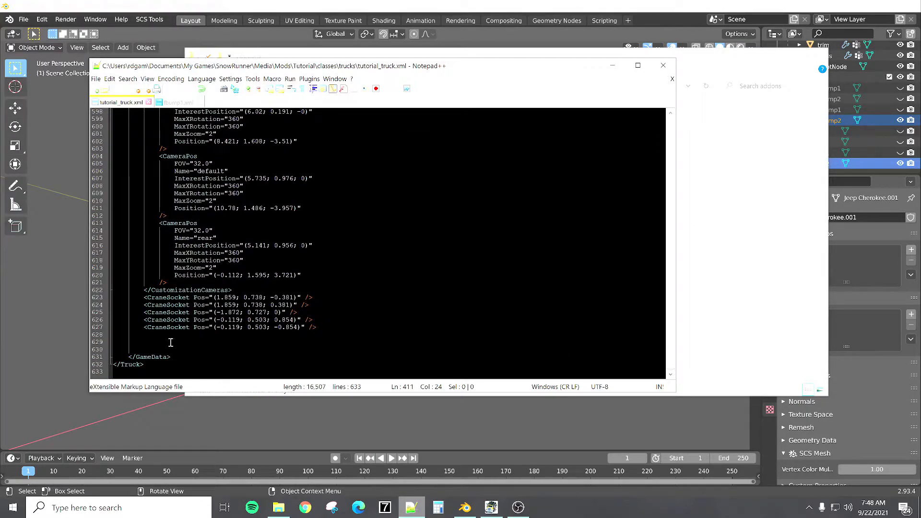
click(202, 343)
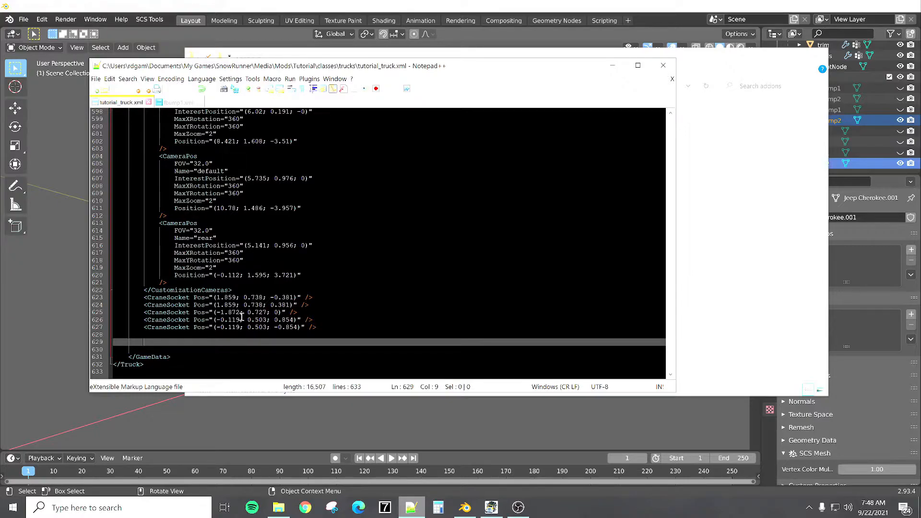
text(<)
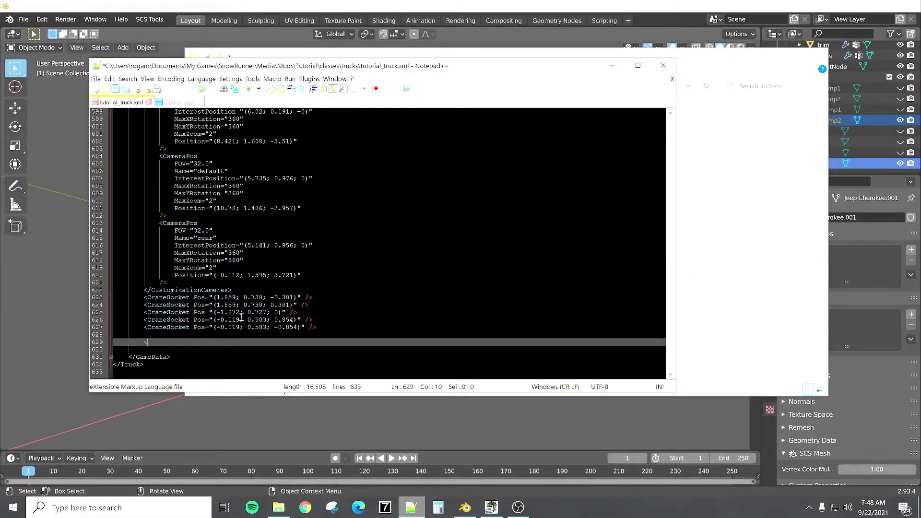
text(AddonSocket)
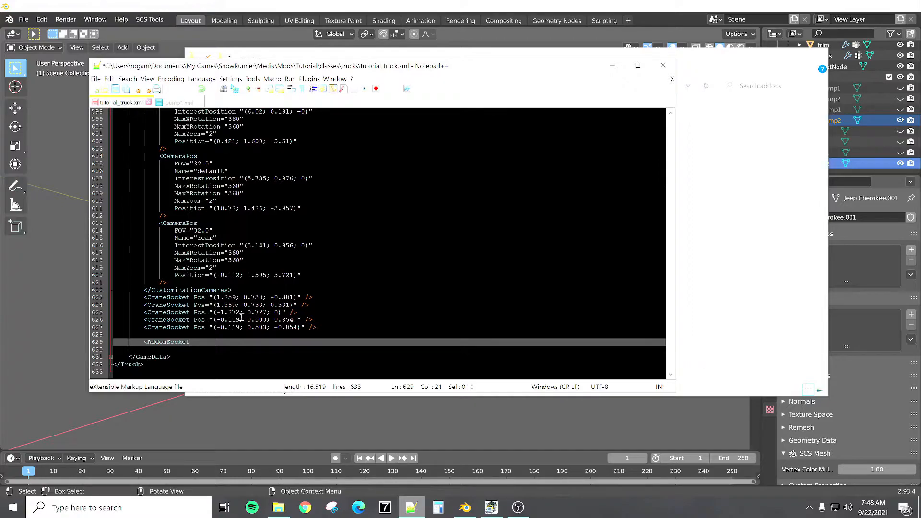
text(>)
key(Return)
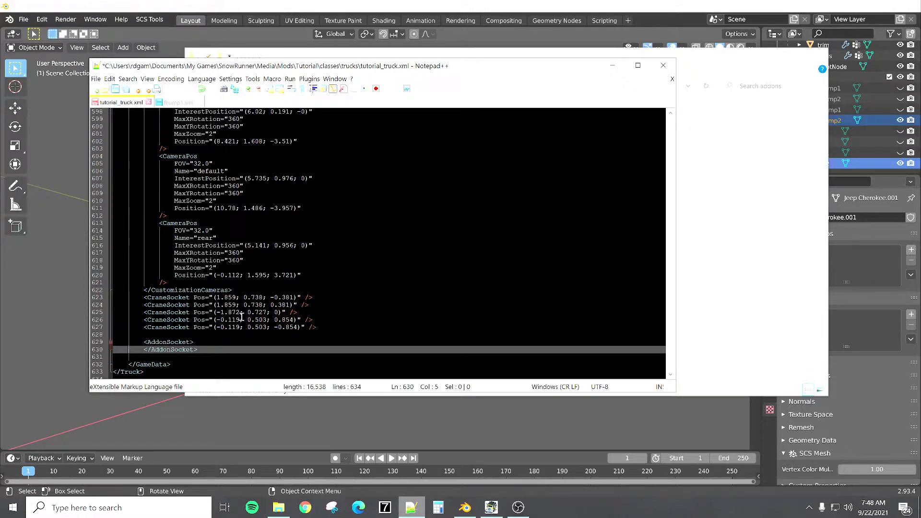
key(Up)
key(End)
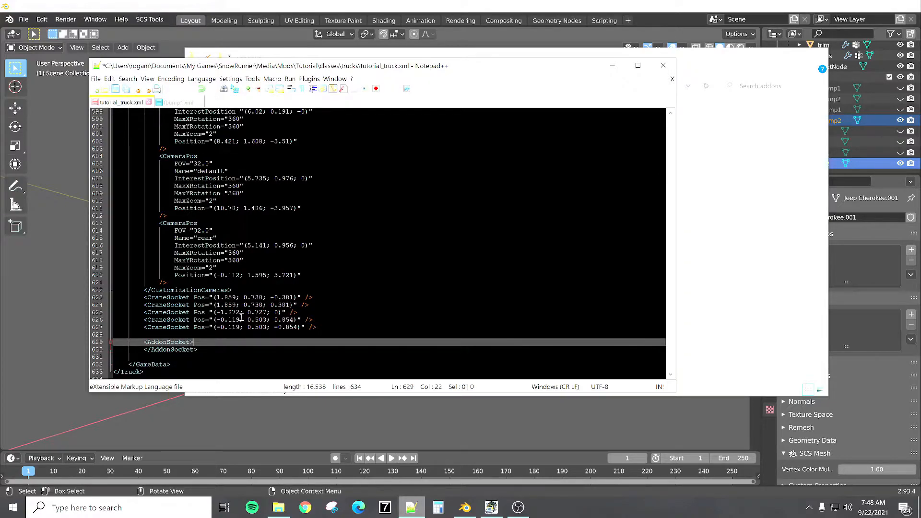
Step: Start a Socket element inside AddonSocket with Names="tutfbump", checking the name against the InstallSocket Type in fbump1.xml
key(Return)
text(<S)
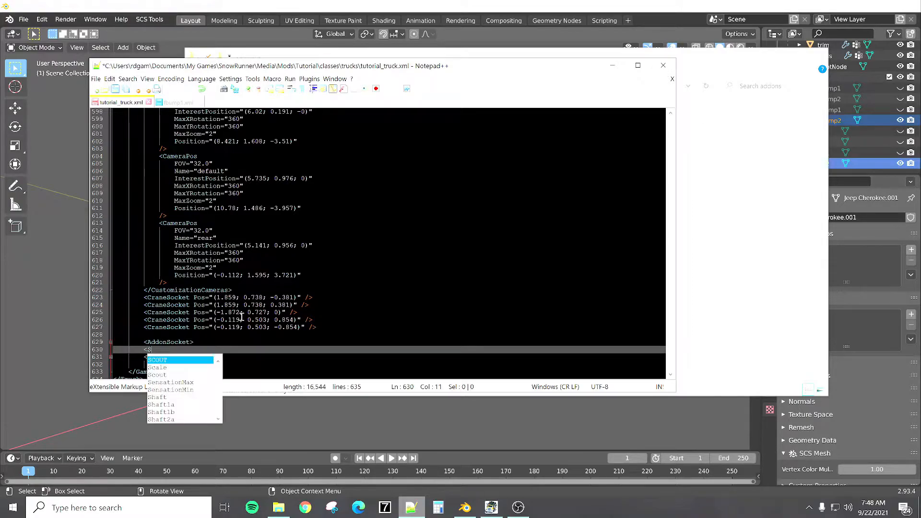
text(ocket)
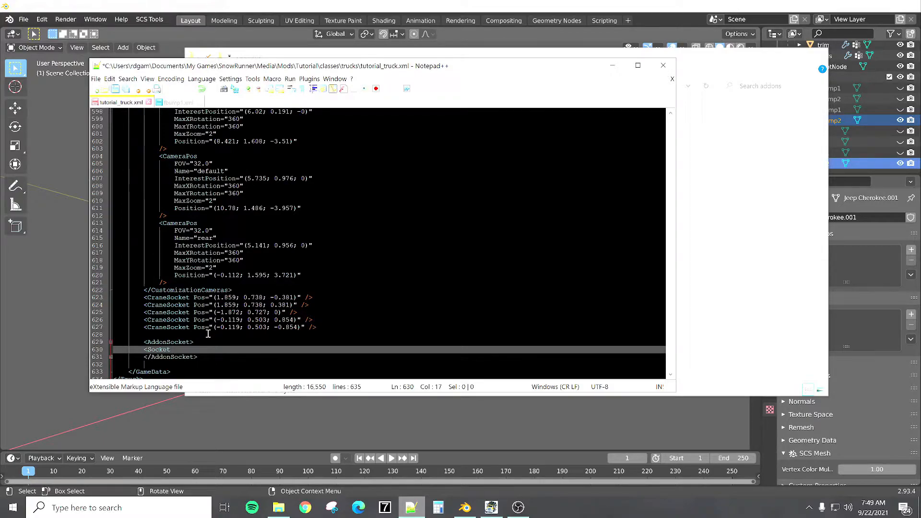
text( Names="tutfbimpo)
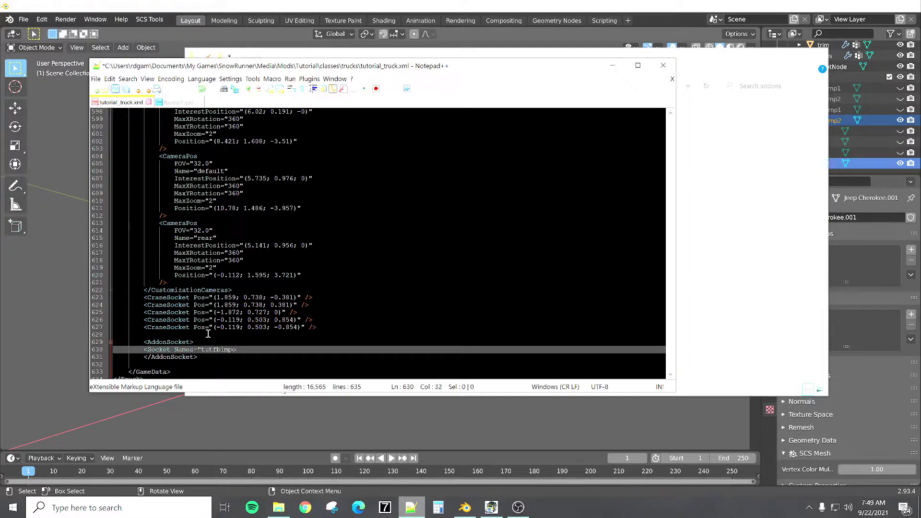
key(BackSpace)
text(ump")
click(175, 103)
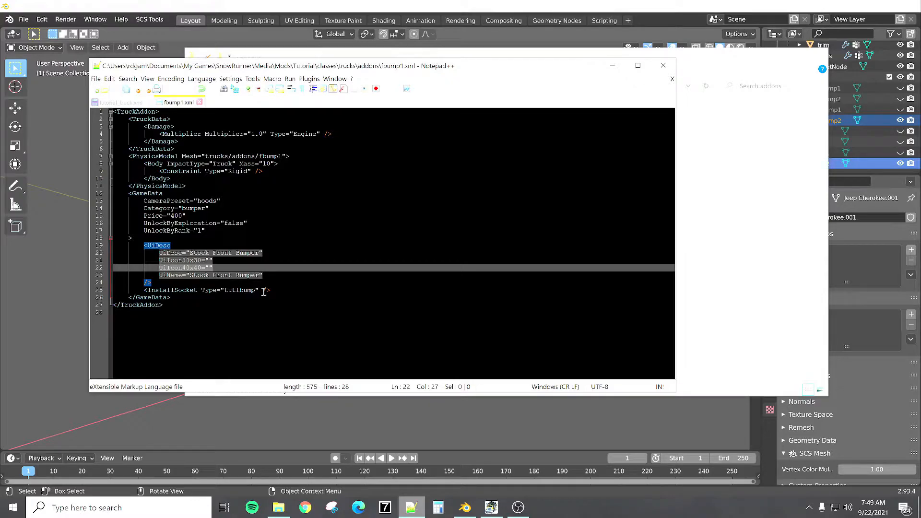
click(120, 102)
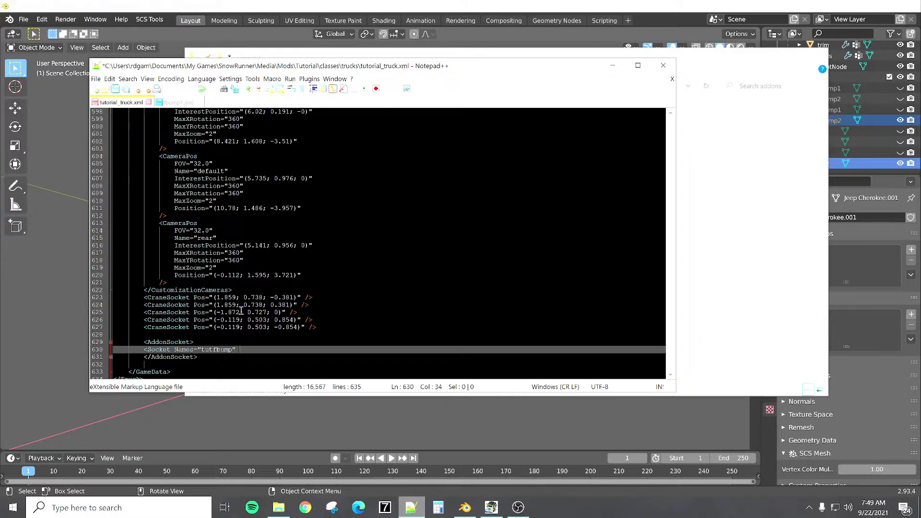
Step: Add Offset=" 0; 0; 0" to the tutfbump Socket element and put its closing tag on a new line
text(Offset)
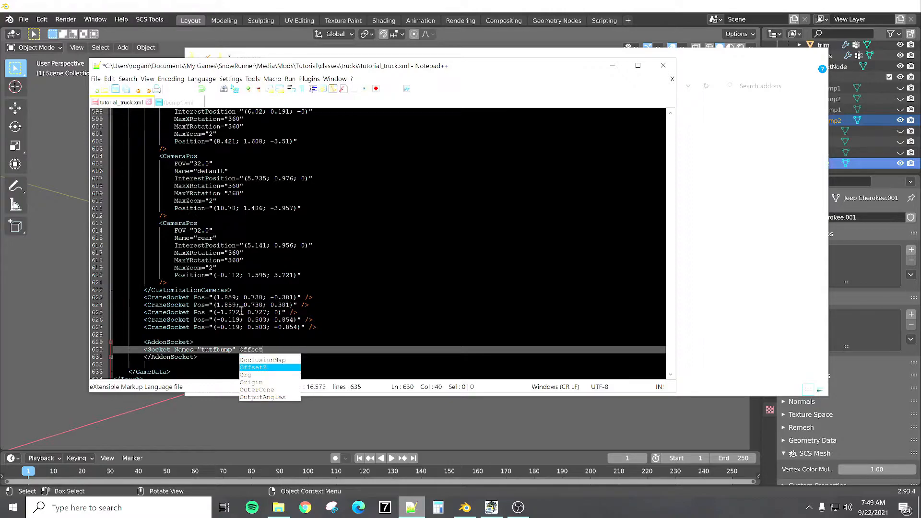
text(=)
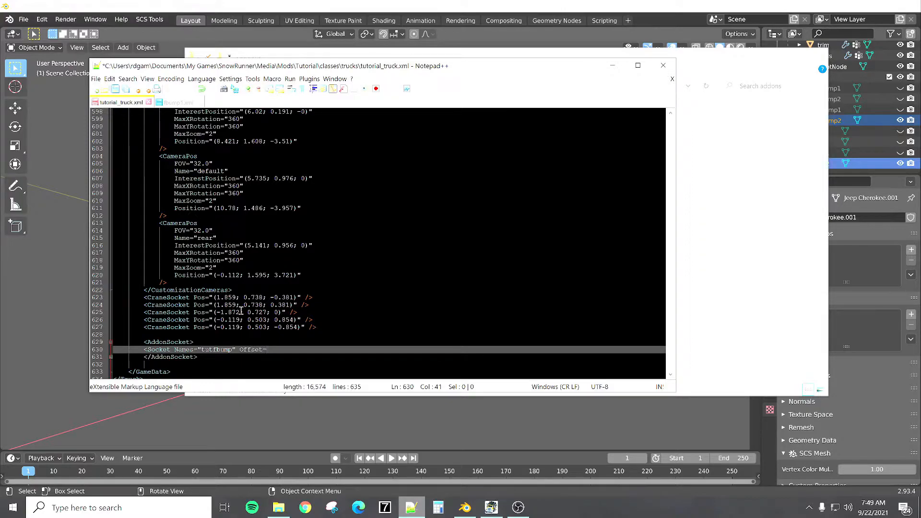
text(" 0)
text(; 0)
text(; 0;)
key(Right)
key(Right)
key(Right)
click(319, 350)
text(>)
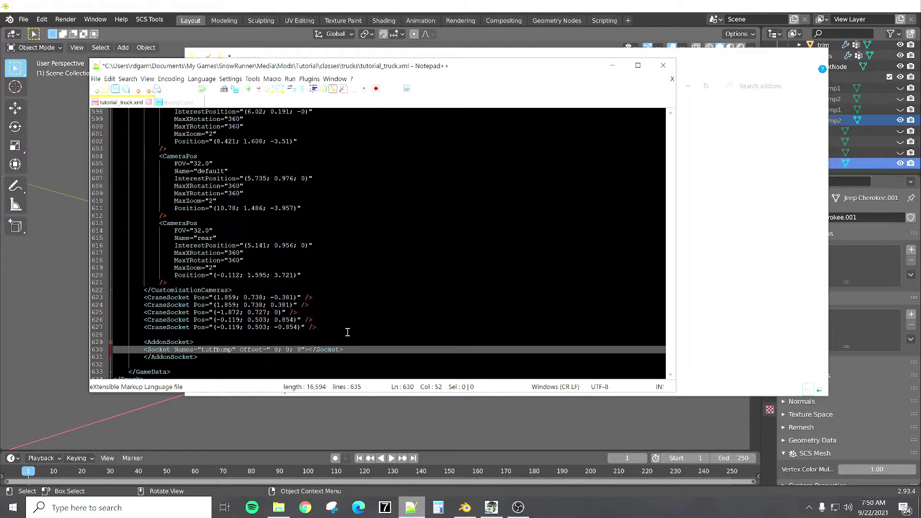
key(Return)
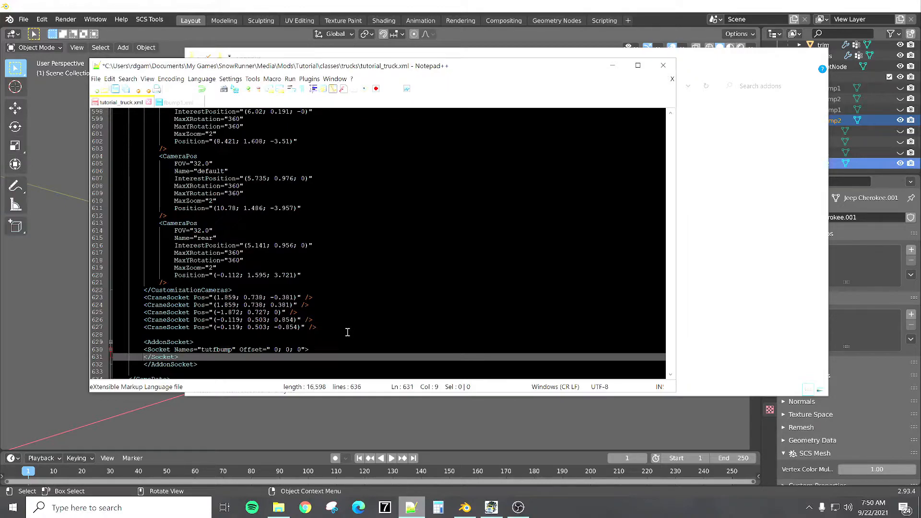
Step: Make the tutfbump Socket element self-closing and delete the leftover </Socket> tag below it
click(306, 348)
text(>)
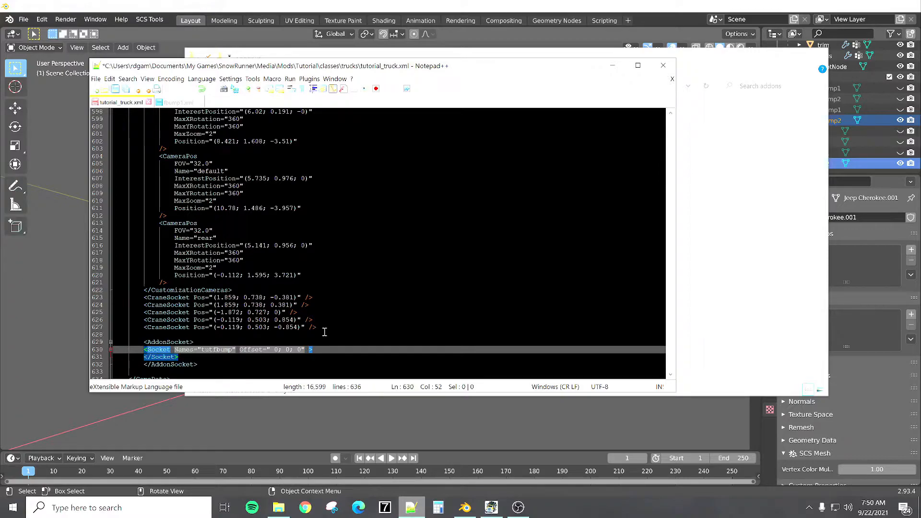
text(/)
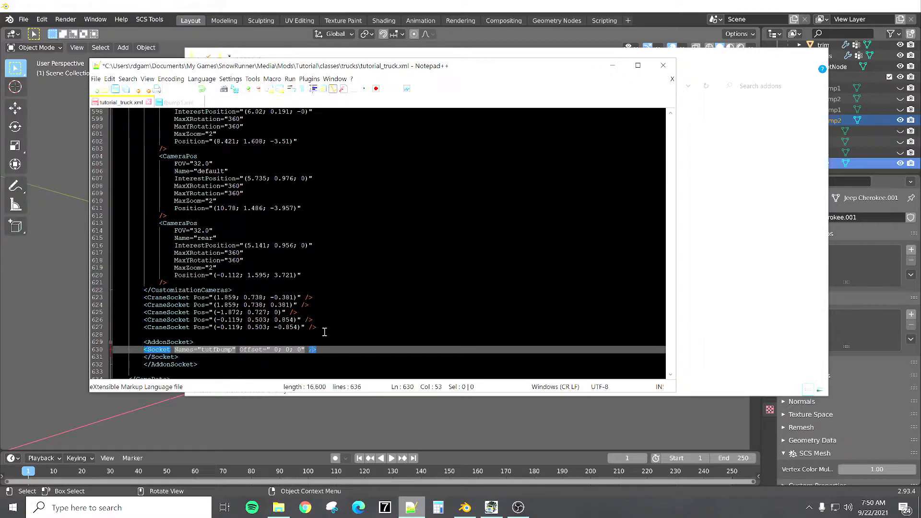
click(181, 357)
key(BackSpace)
key(BackSpace)
key(BackSpace)
key(BackSpace)
key(BackSpace)
key(BackSpace)
key(BackSpace)
key(BackSpace)
key(BackSpace)
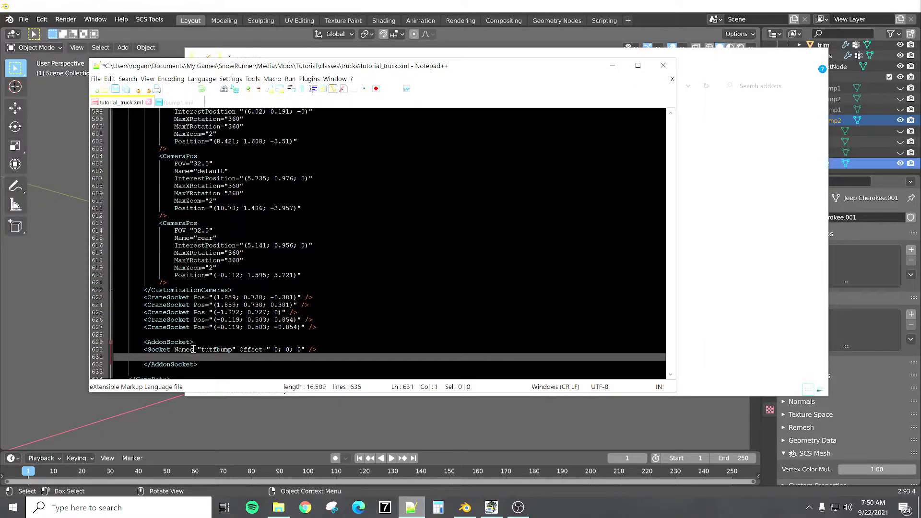
Step: Remove the blank line below the tutfbump Socket element, and make a copy of fbump1.xml in the addons folder
key(BackSpace)
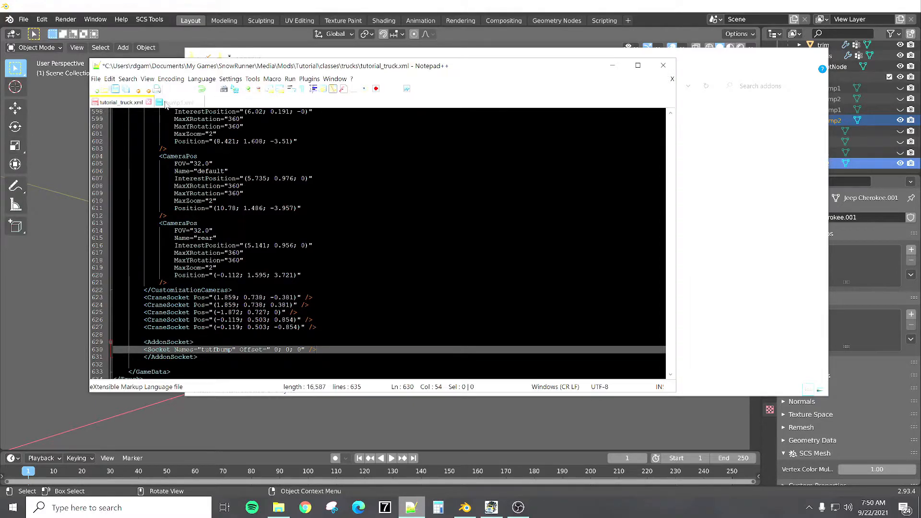
click(278, 507)
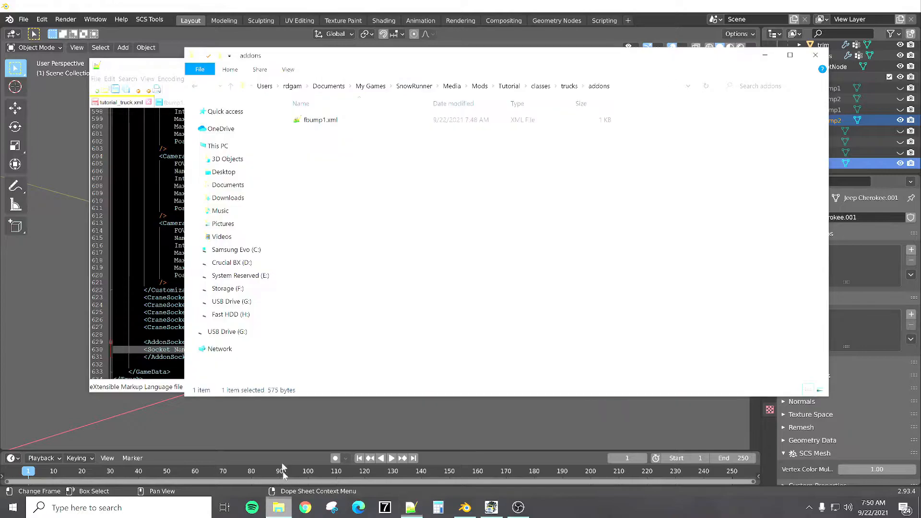
right_click(308, 120)
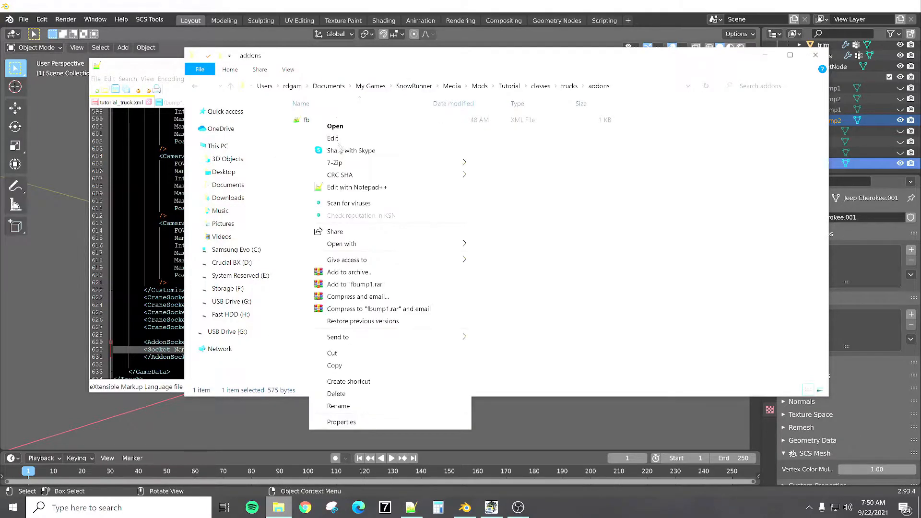
click(334, 365)
right_click(378, 294)
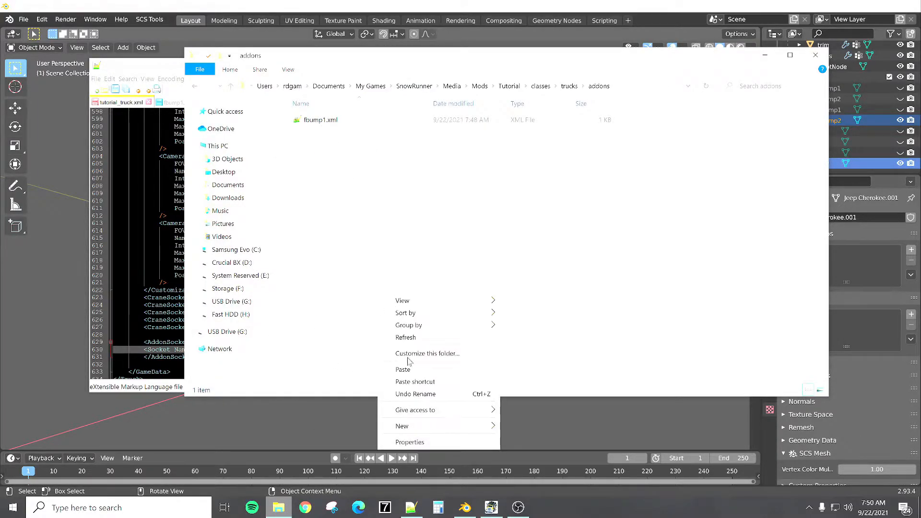
click(409, 370)
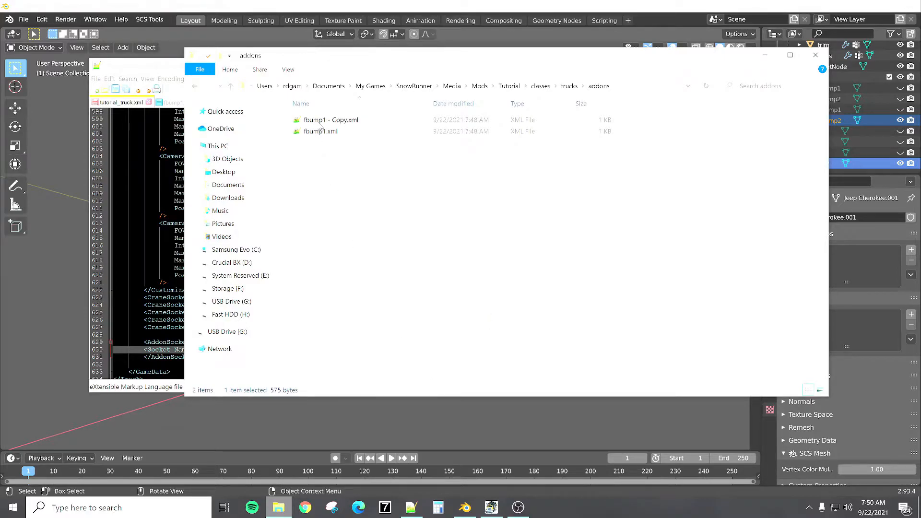
Step: Rename the copied addon file as fbump2.xml
click(332, 125)
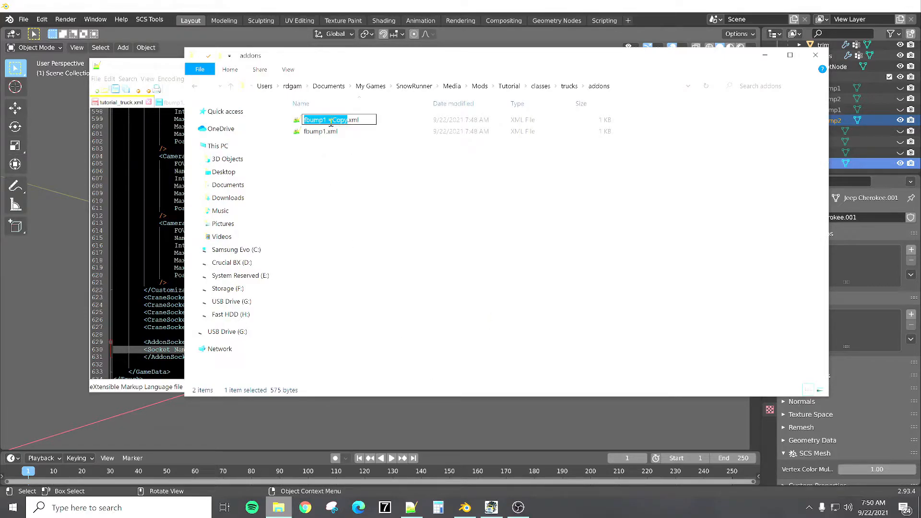
click(349, 122)
key(BackSpace)
key(BackSpace)
key(BackSpace)
key(BackSpace)
key(BackSpace)
key(BackSpace)
key(BackSpace)
key(BackSpace)
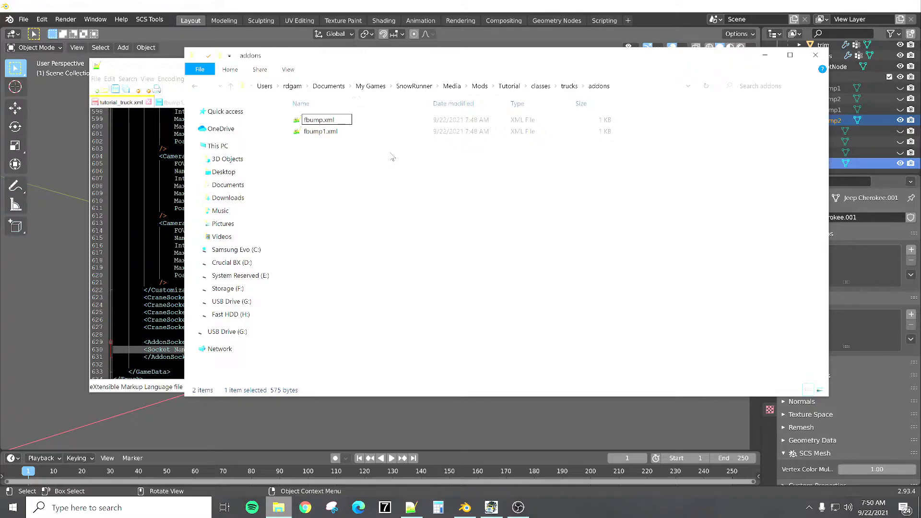
text(2)
click(390, 175)
Step: Open fbump2.xml and set its PhysicsModel Mesh to "trucks/addons/fbump2"
double_click(330, 123)
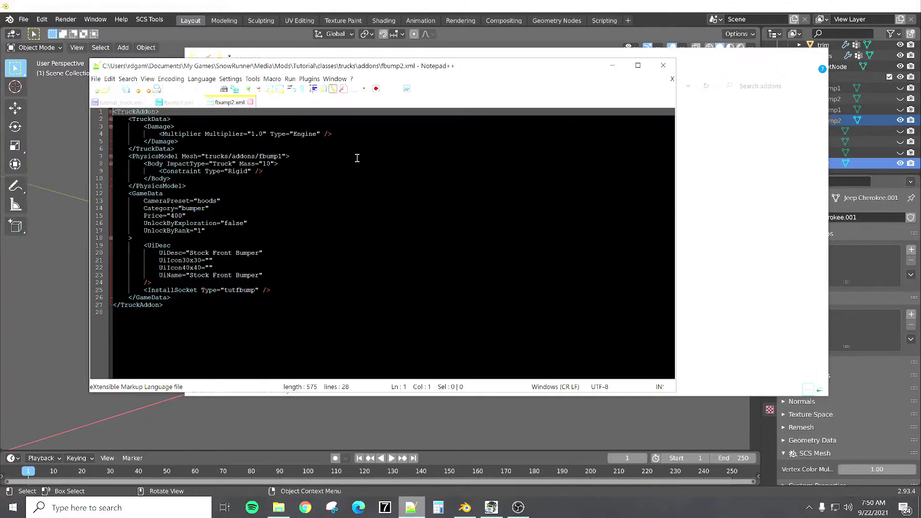
click(281, 156)
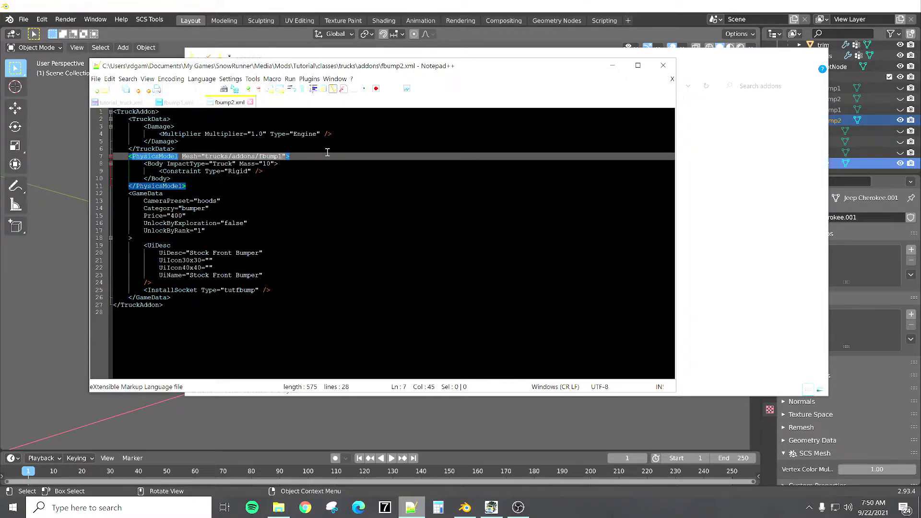
key(BackSpace)
text(2)
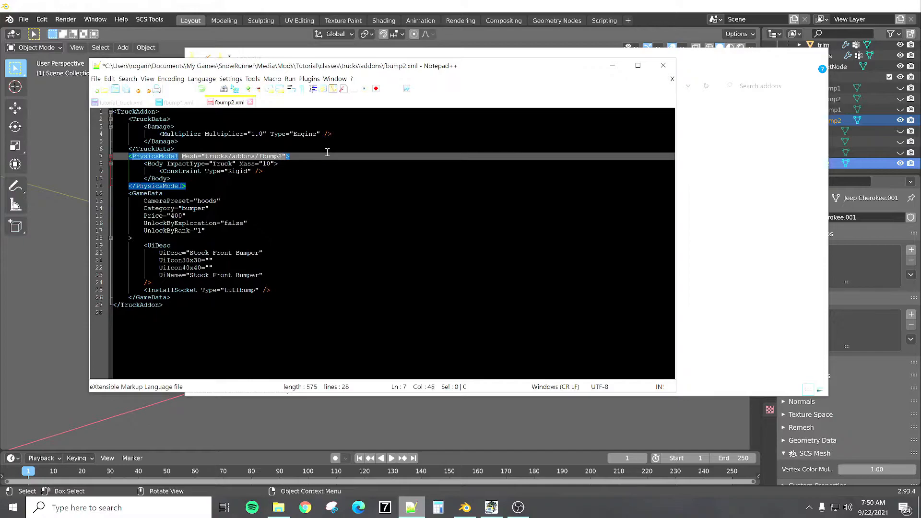
Step: Change the UiDesc text in fbump2.xml to "Steel Trail Bumper"
drag(261, 252, 191, 252)
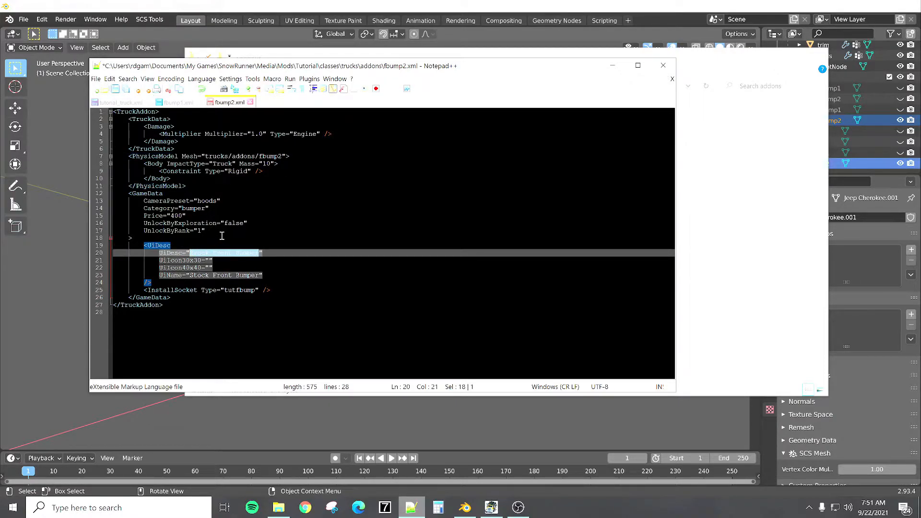
text(Stee)
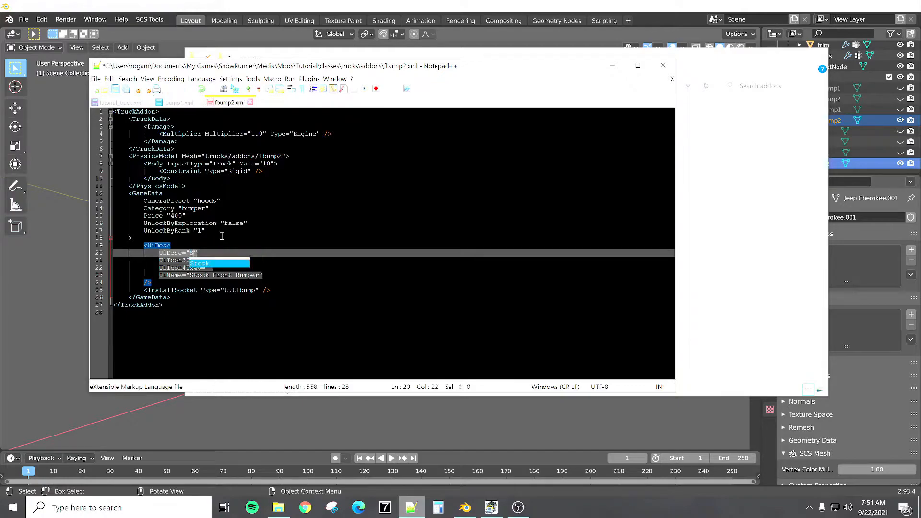
text(l Treail)
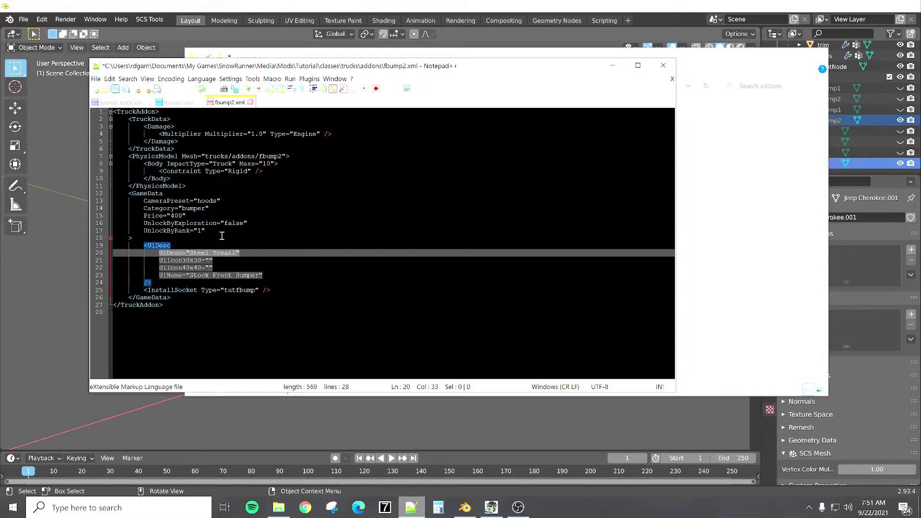
key(BackSpace)
key(BackSpace)
text(ail Buym)
key(BackSpace)
key(BackSpace)
text(mb)
text(per)
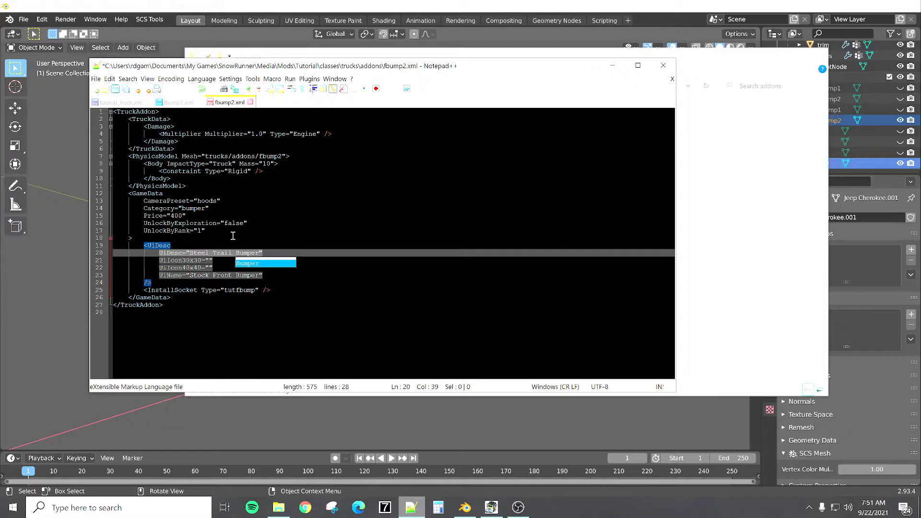
click(232, 235)
Step: Change the UiName in fbump2.xml to "Trail Bumper" and save the file
drag(260, 276, 193, 276)
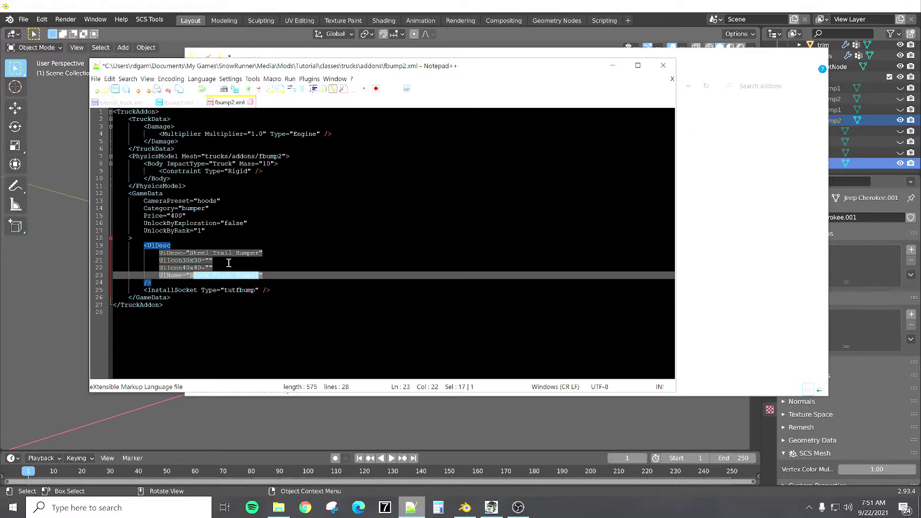
key(BackSpace)
key(BackSpace)
text(Trail Bumper)
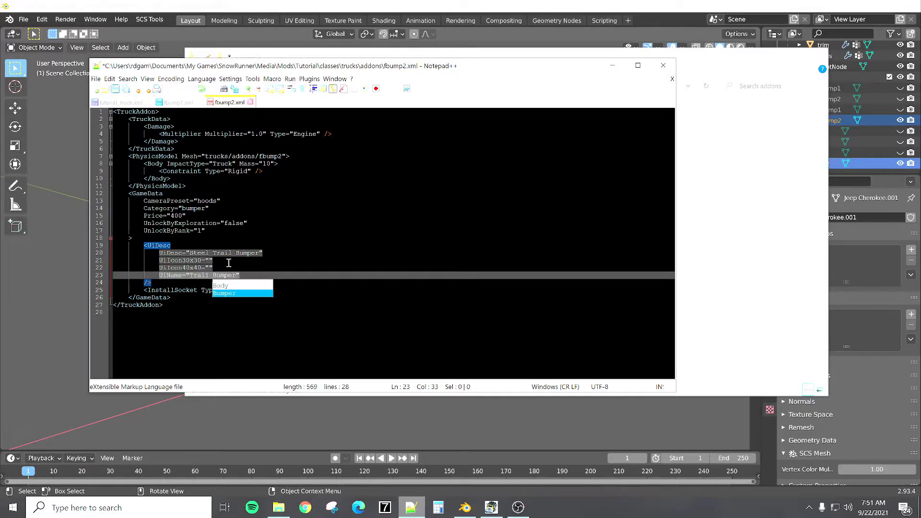
click(229, 263)
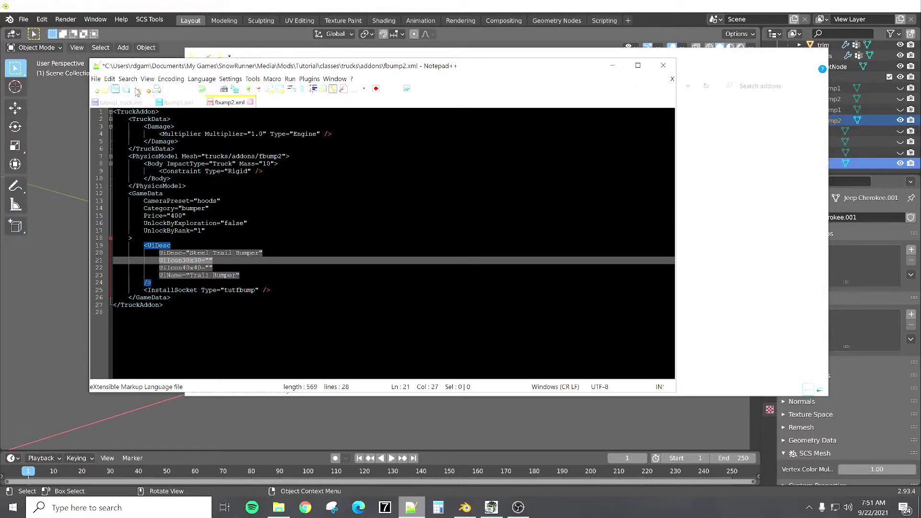
click(117, 90)
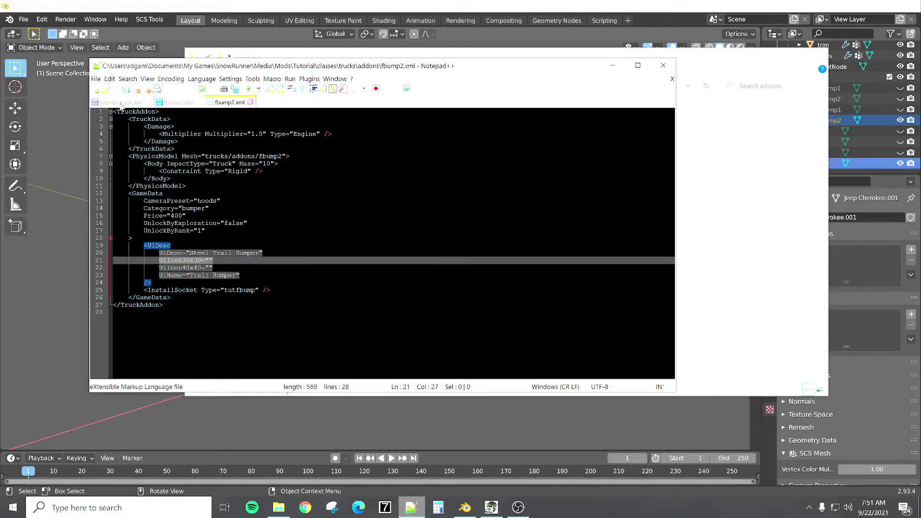
Step: Return to tutorial_truck.xml, check the Offset of the tutfbump Socket in AddonSockets, and save the file
click(126, 103)
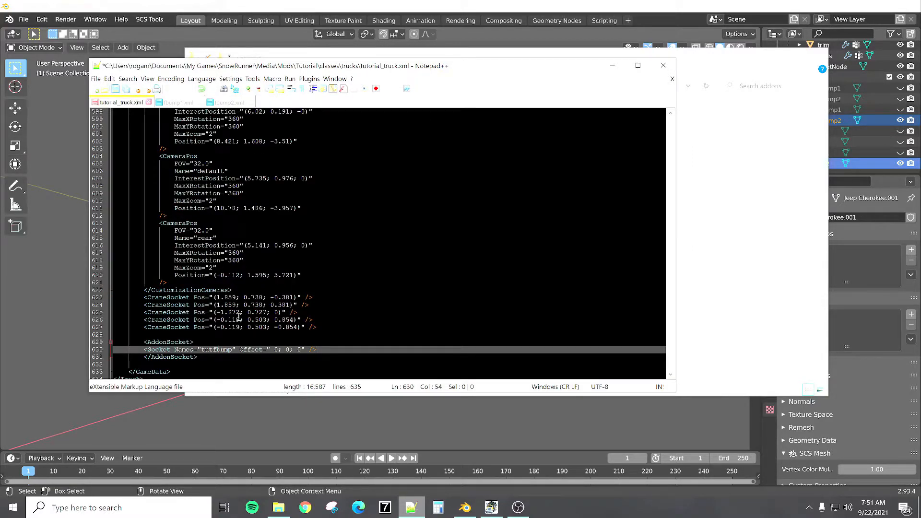
click(116, 91)
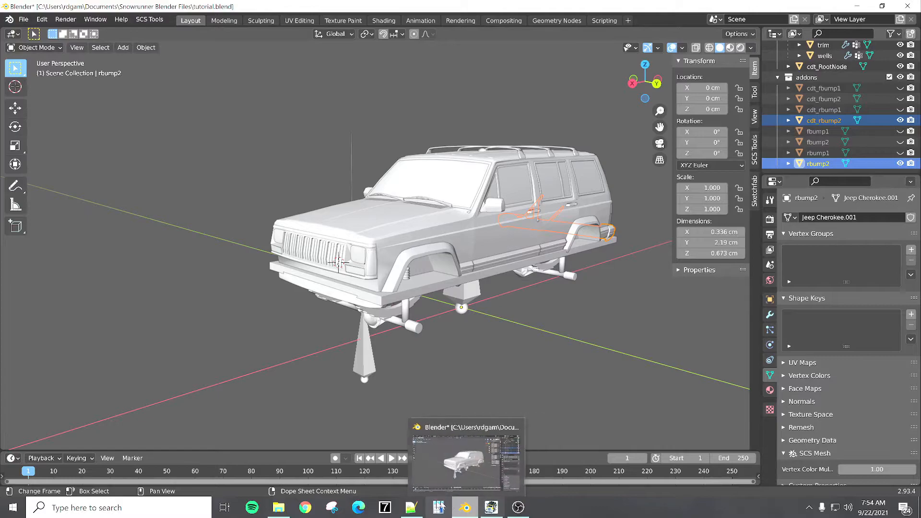
click(411, 507)
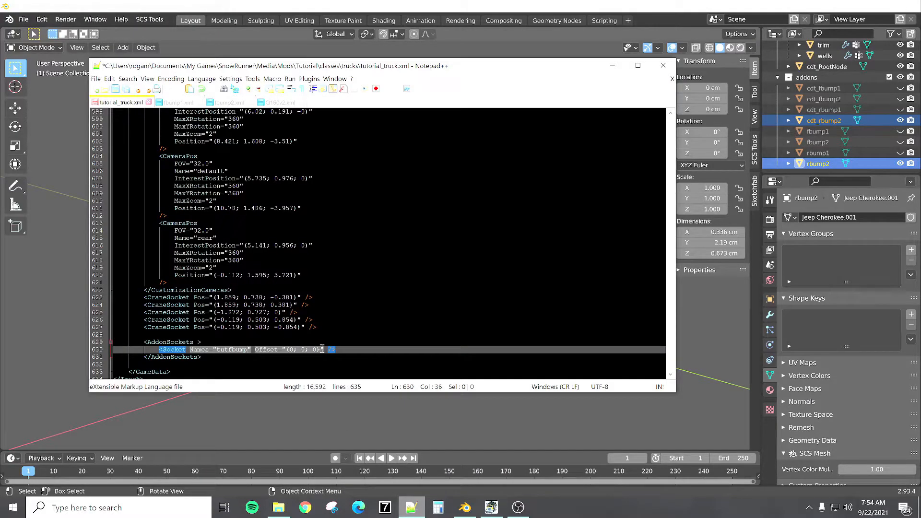
click(289, 350)
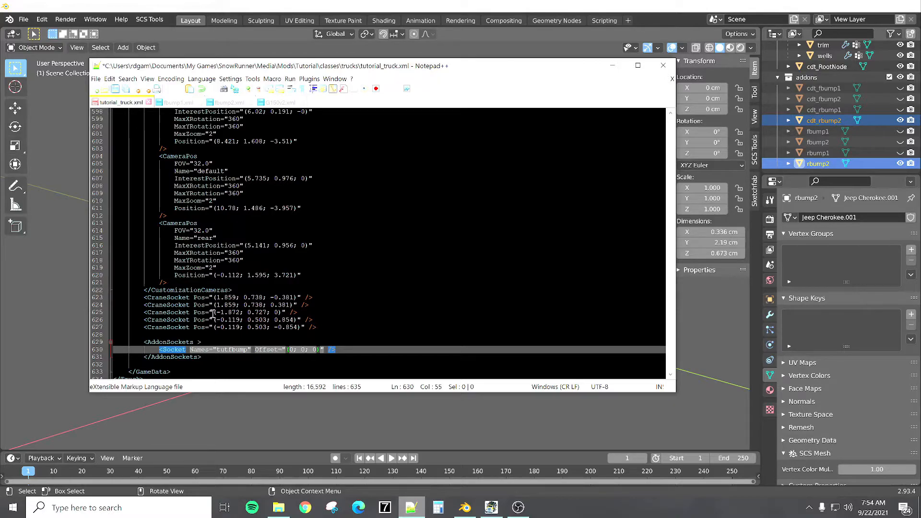
click(116, 89)
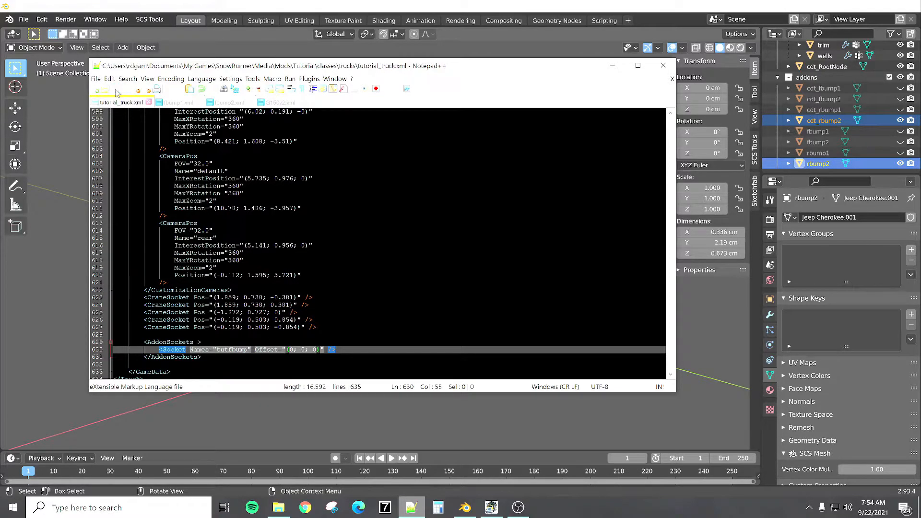
Step: Test the front bumpers in SnowRunner by installing fbump1, swapping to fbump2 and returning to fbump1, and minimize the game
click(491, 508)
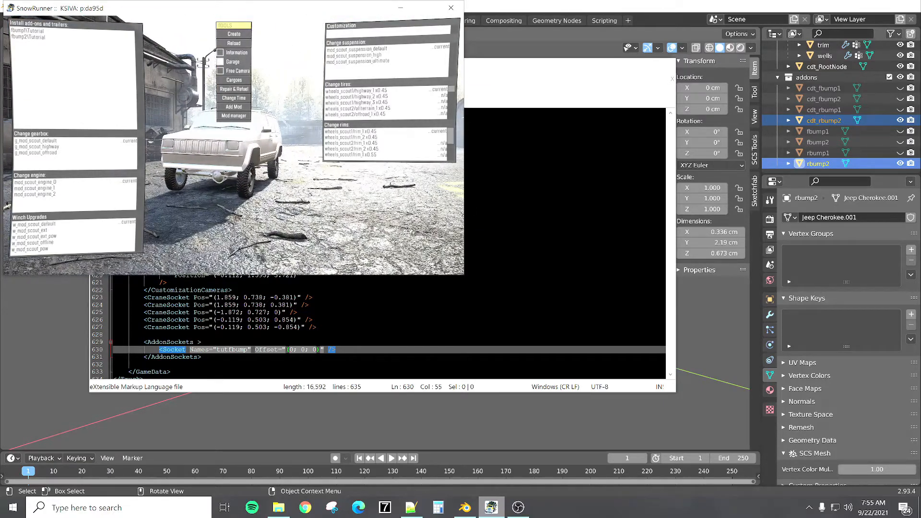
click(27, 32)
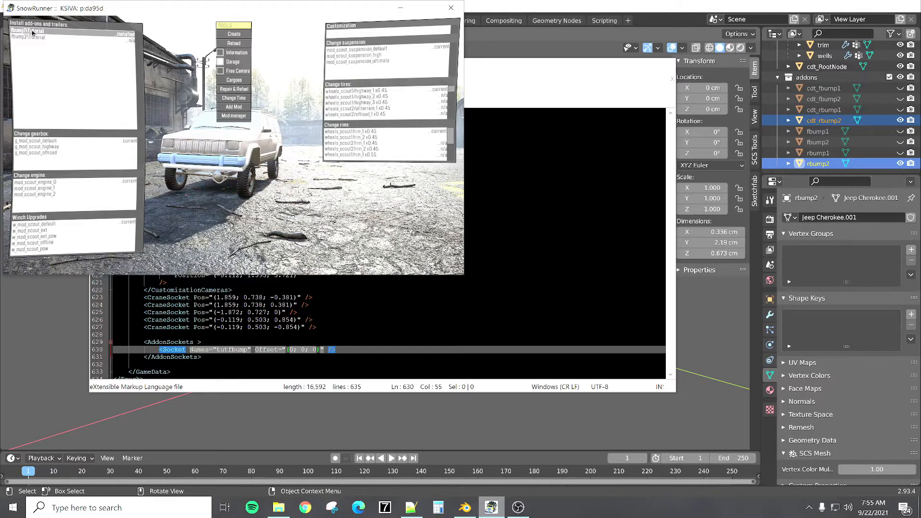
click(29, 37)
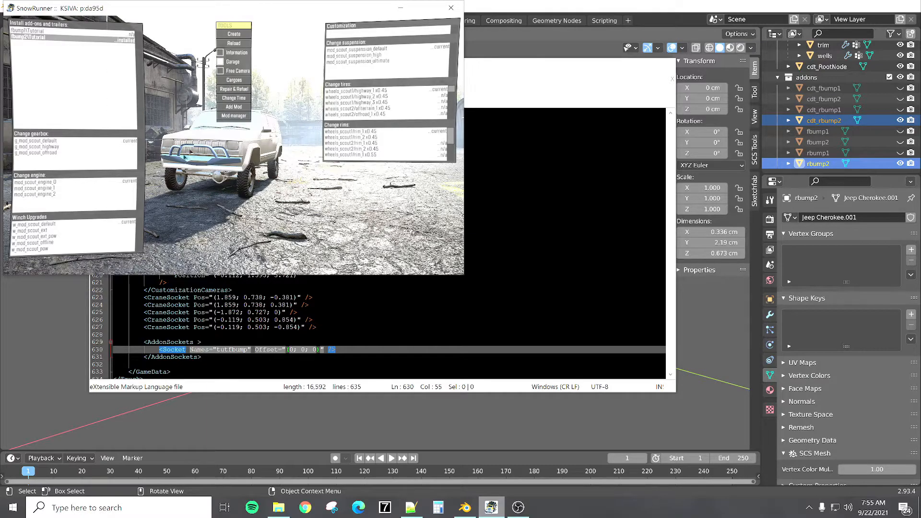
click(29, 40)
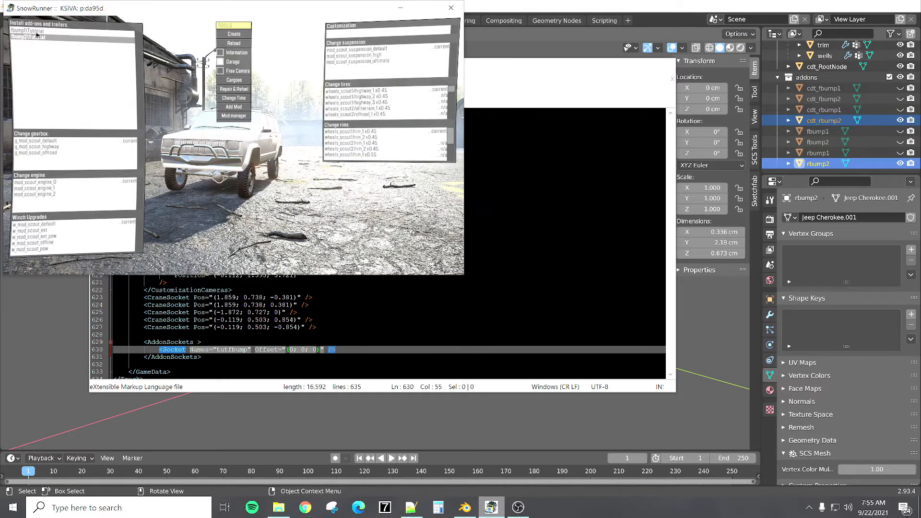
click(34, 32)
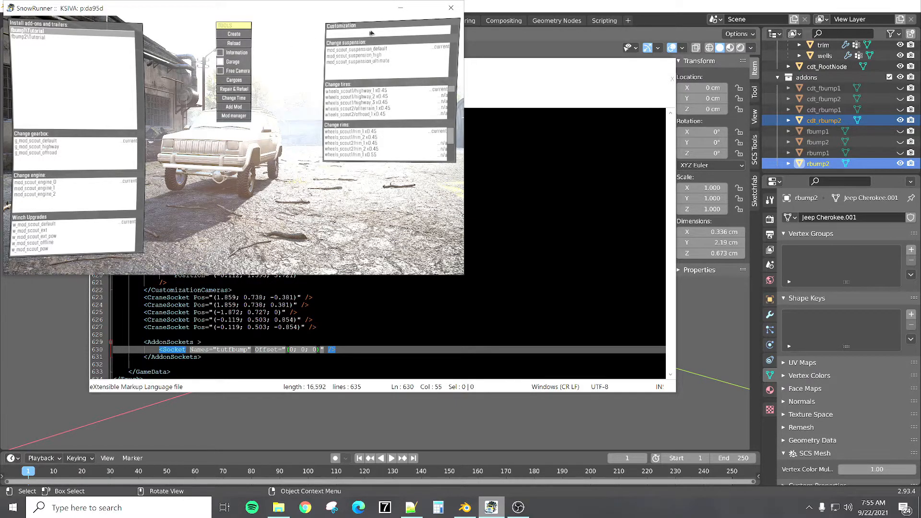
click(400, 8)
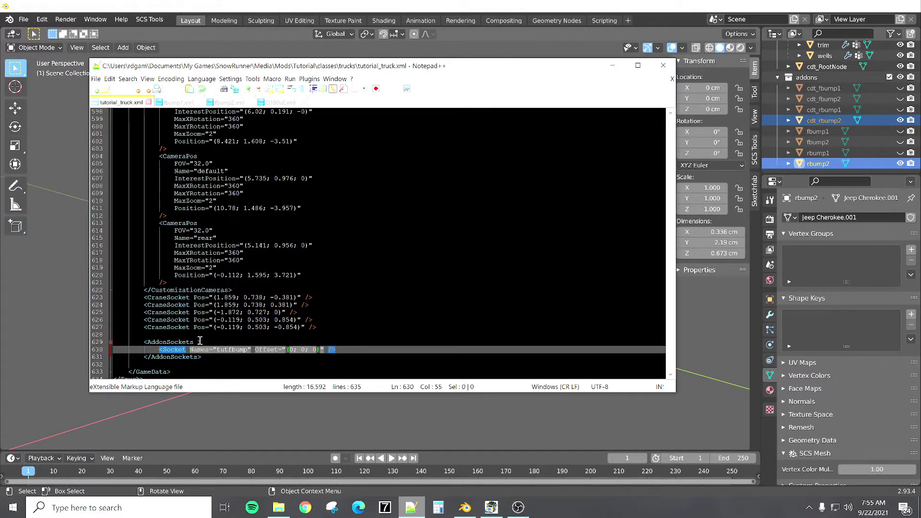
Step: Add DefaultAddon="fbump1" to the AddonSockets tag in tutorial_truck.xml, using the DefaultAddon syntax in G150v2.xml as reference
click(201, 341)
text(De)
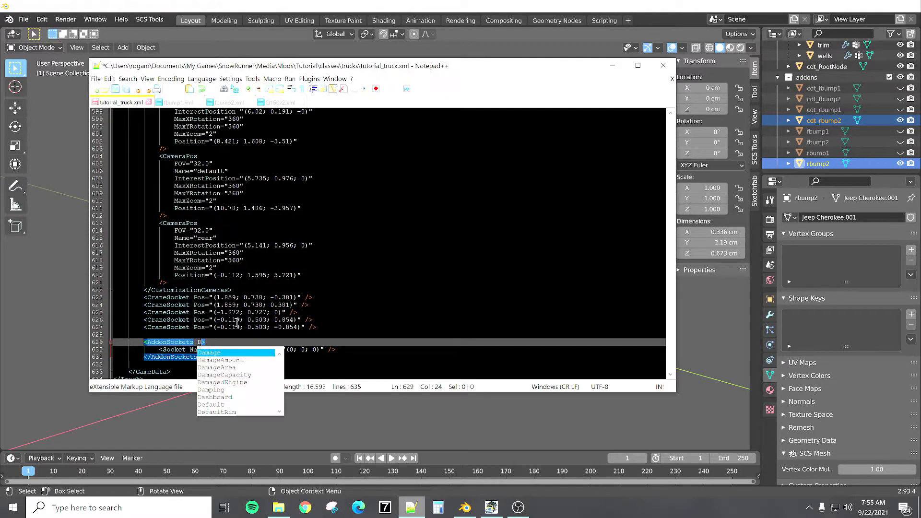
text(fault)
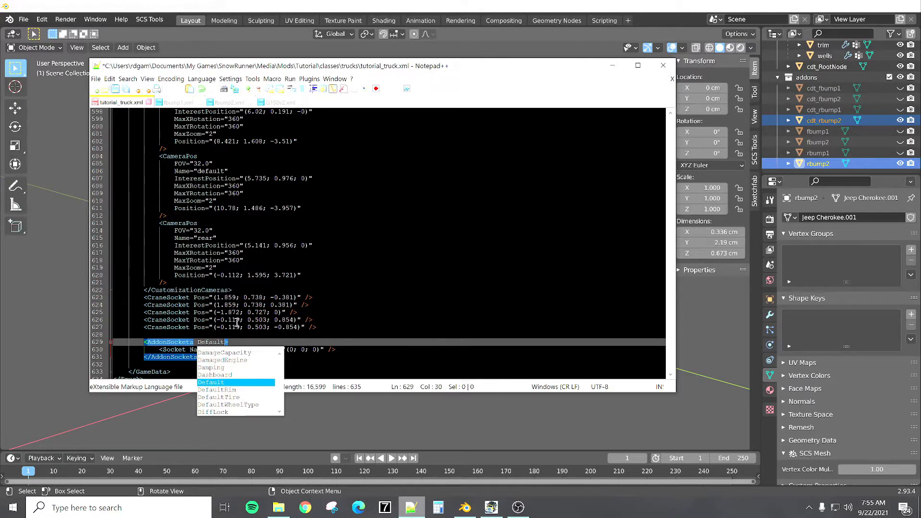
click(279, 102)
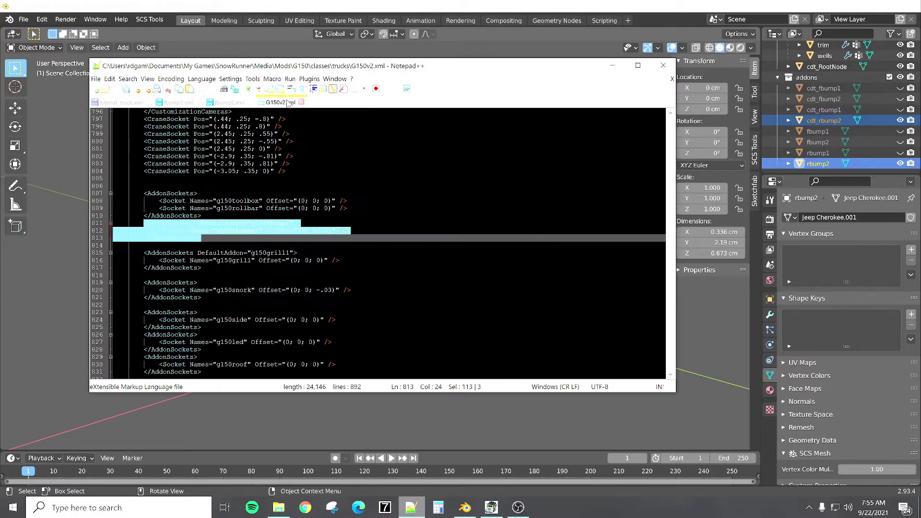
click(258, 219)
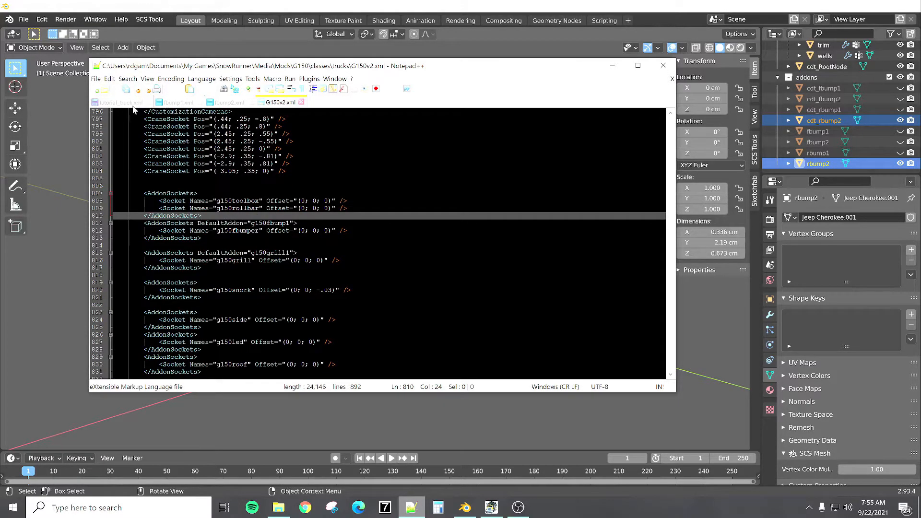
key(ctrl+Tab)
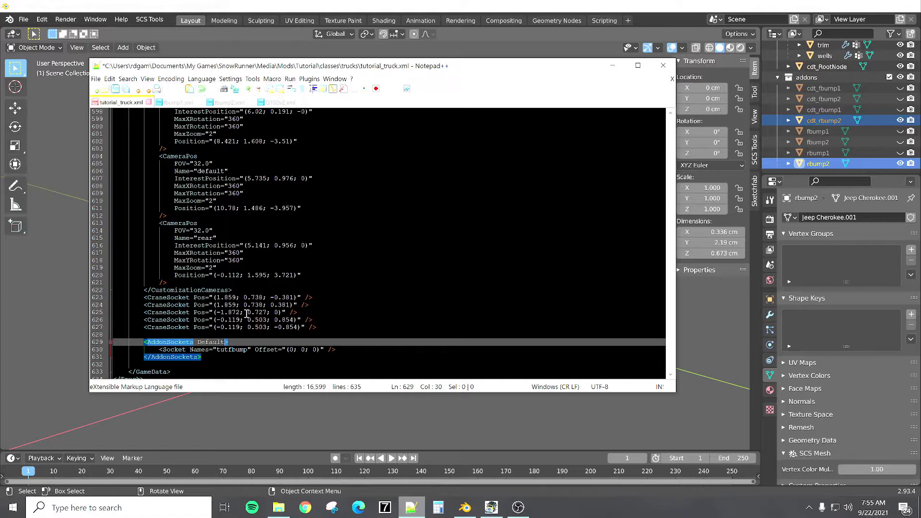
text(Addi)
text(n)
text(=")
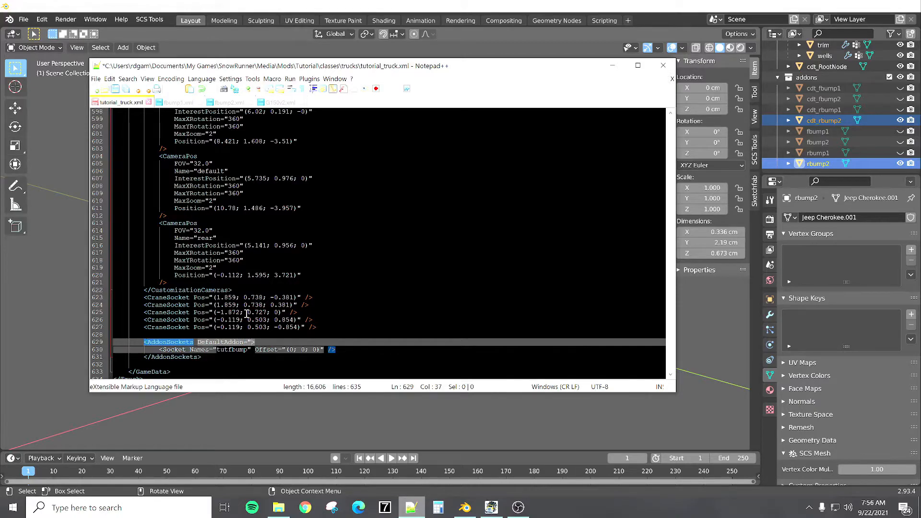
text(fbump1")
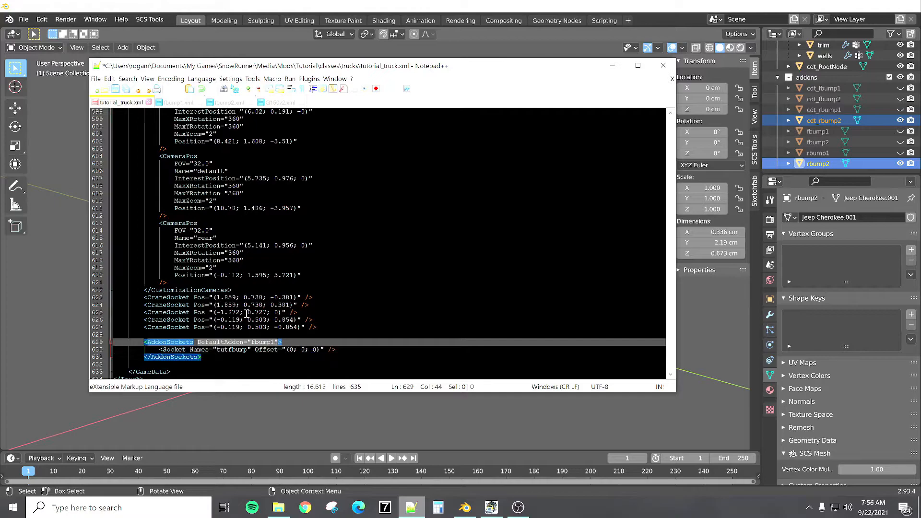
Step: Duplicate the whole front bumper AddonSockets block below itself, separated by a blank line
scroll(254, 320, down, 1)
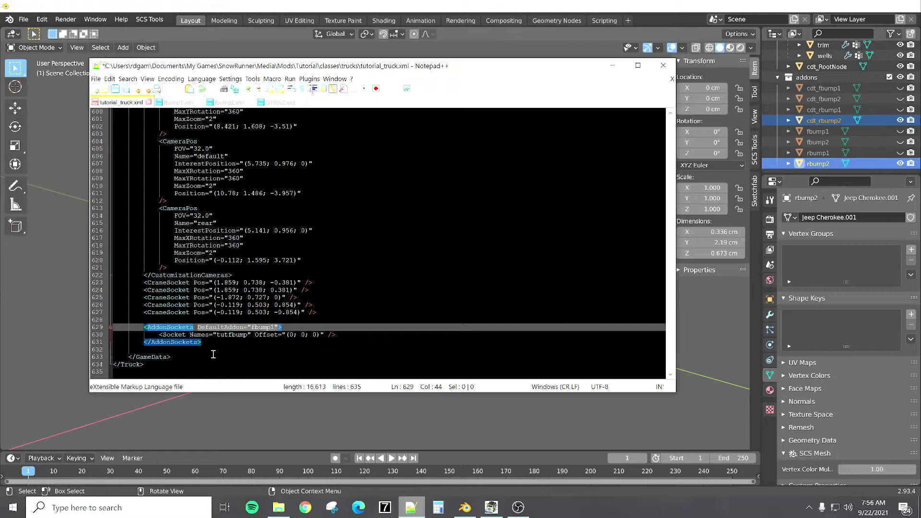
drag(143, 327, 210, 342)
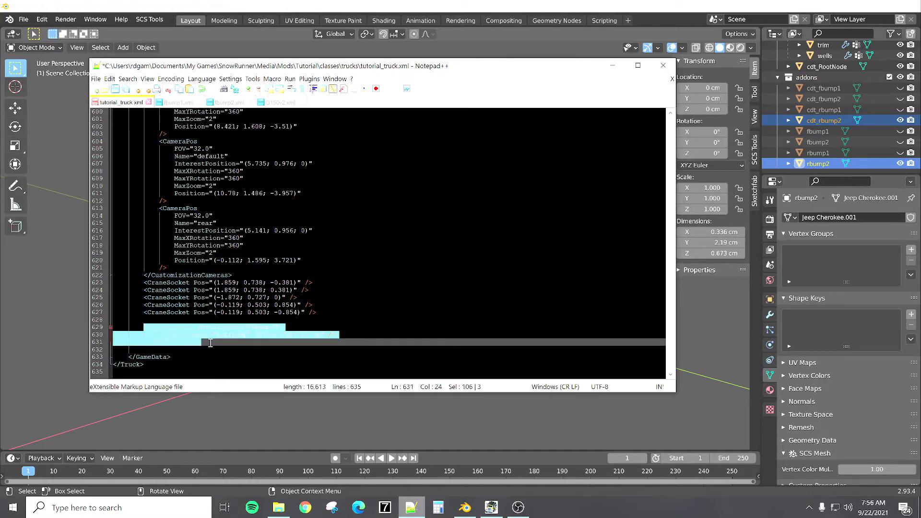
right_click(191, 336)
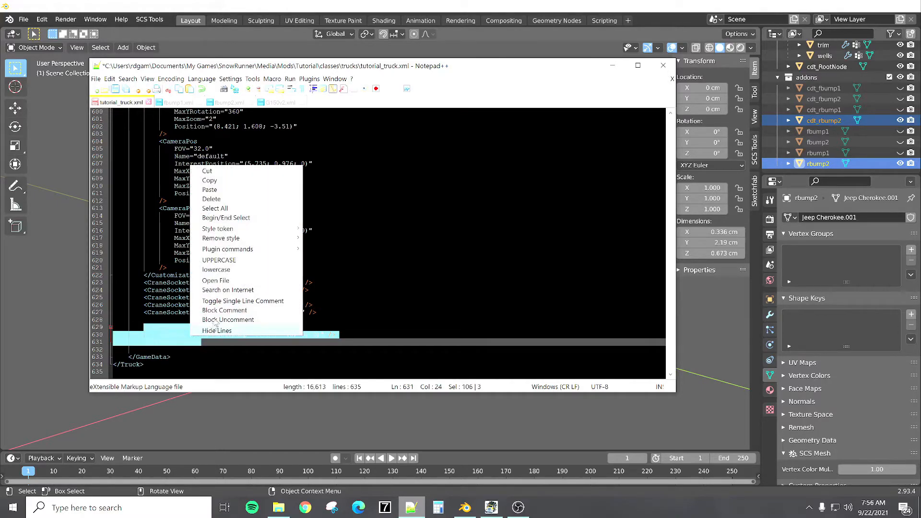
click(221, 184)
click(211, 342)
key(Return)
key(Return)
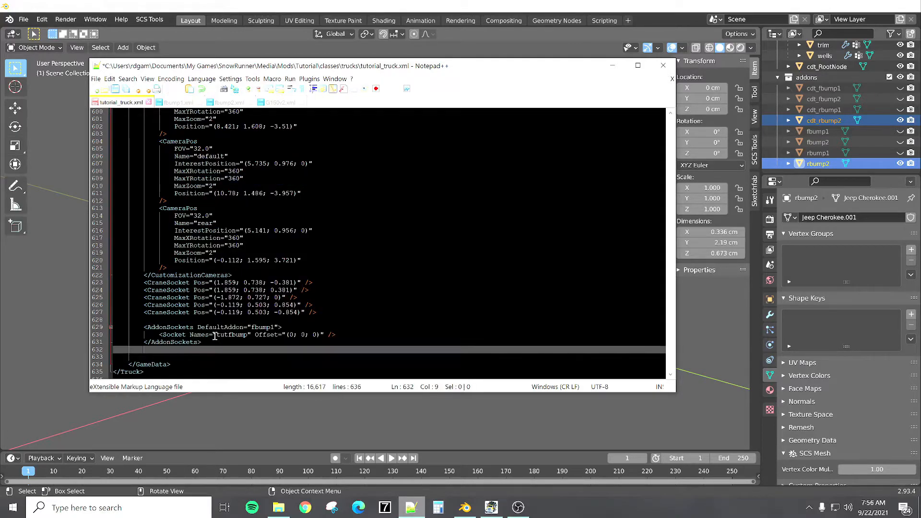
key(ctrl+v)
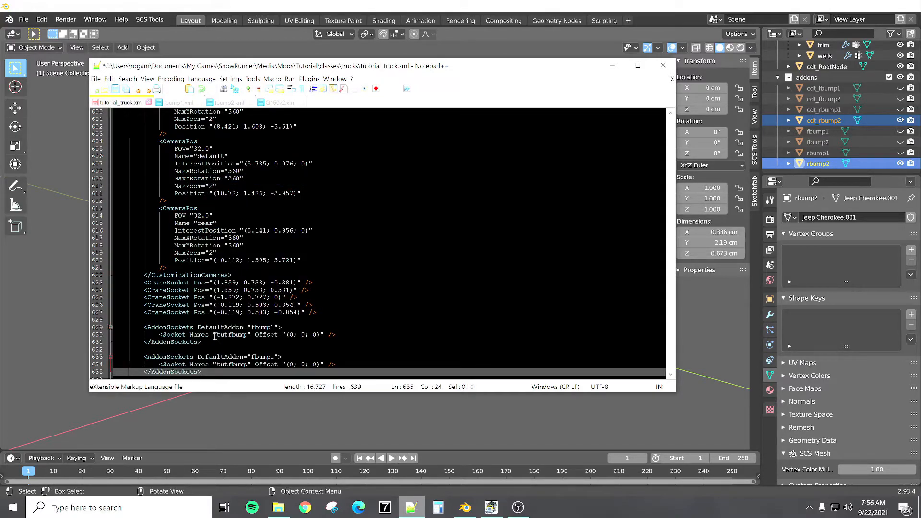
Step: In the duplicated AddonSockets block, set DefaultAddon to "rbump1" and the Socket Names to "tutrbump"
scroll(214, 335, down, 1)
click(254, 334)
key(BackSpace)
text(r)
click(219, 335)
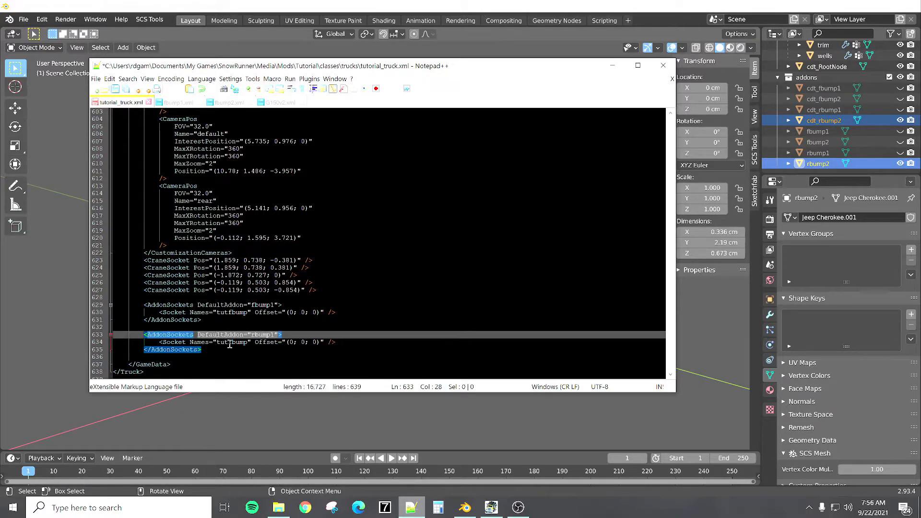
click(229, 342)
key(BackSpace)
text(r)
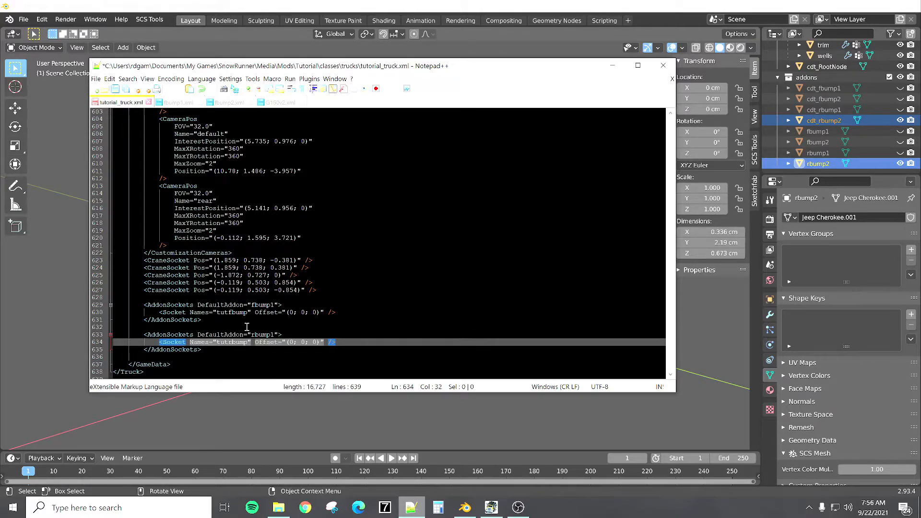
click(247, 327)
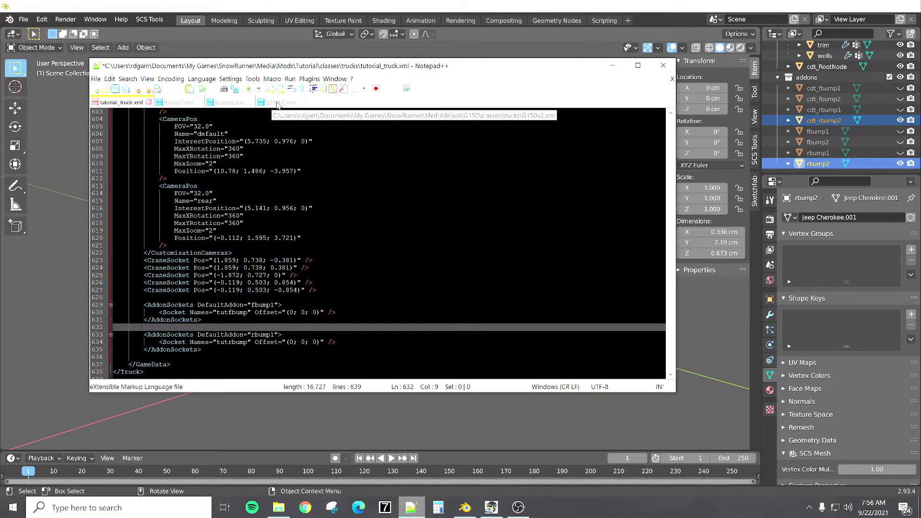
Step: Duplicate fbump1.xml in the Tutorial mod's classes/trucks/addons folder and delete the surplus copy
click(279, 507)
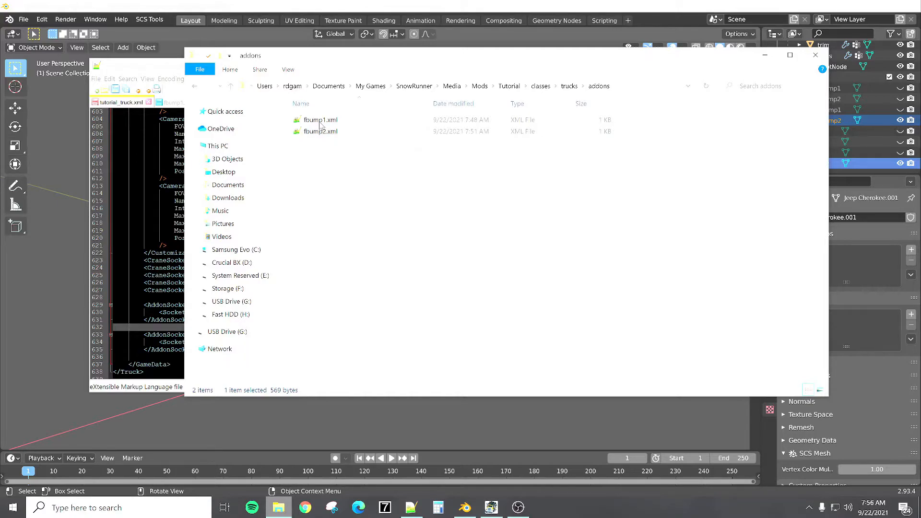
right_click(320, 124)
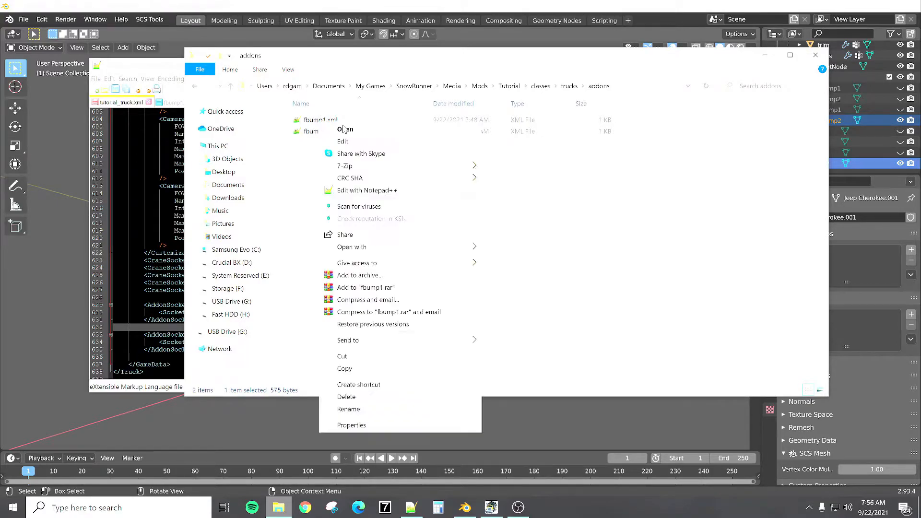
click(388, 373)
right_click(376, 274)
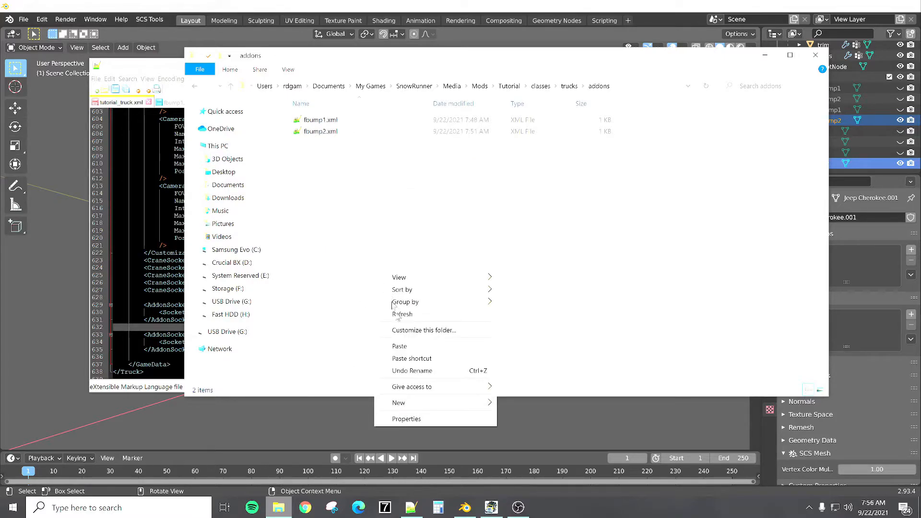
click(403, 347)
right_click(390, 234)
click(403, 308)
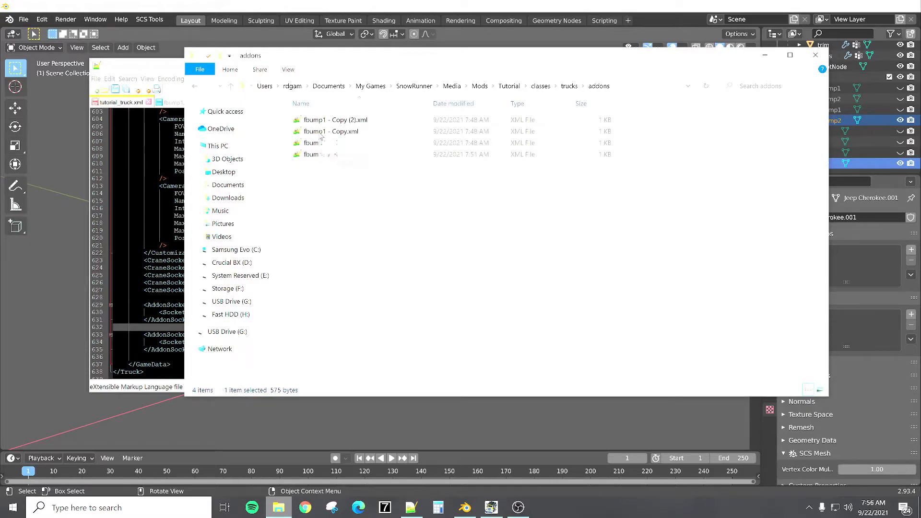
key(Delete)
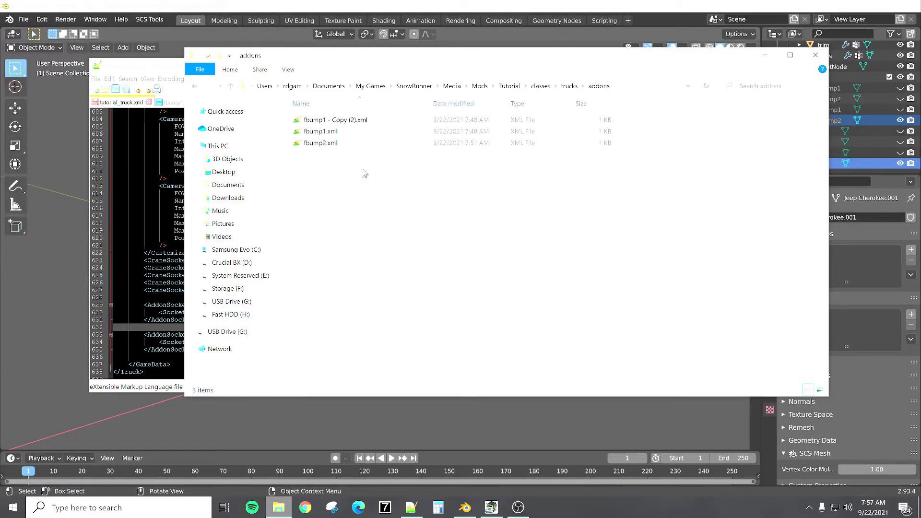
Step: Rename the remaining copy of fbump1.xml to rbump1.xml
click(335, 124)
key(F2)
text(rb)
text(ump1)
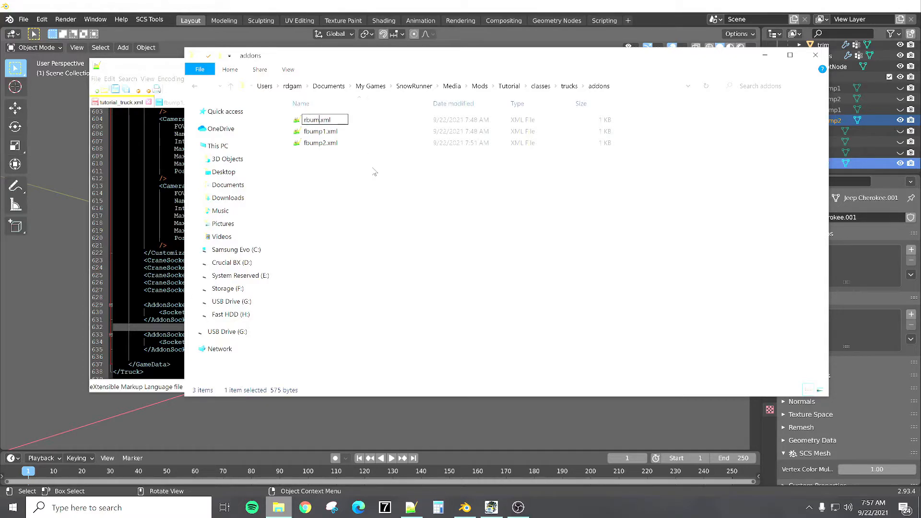
key(Return)
Step: Open rbump1.xml in Notepad++ and change the PhysicsModel Mesh path to "trucks/addons/rbump1"
double_click(355, 144)
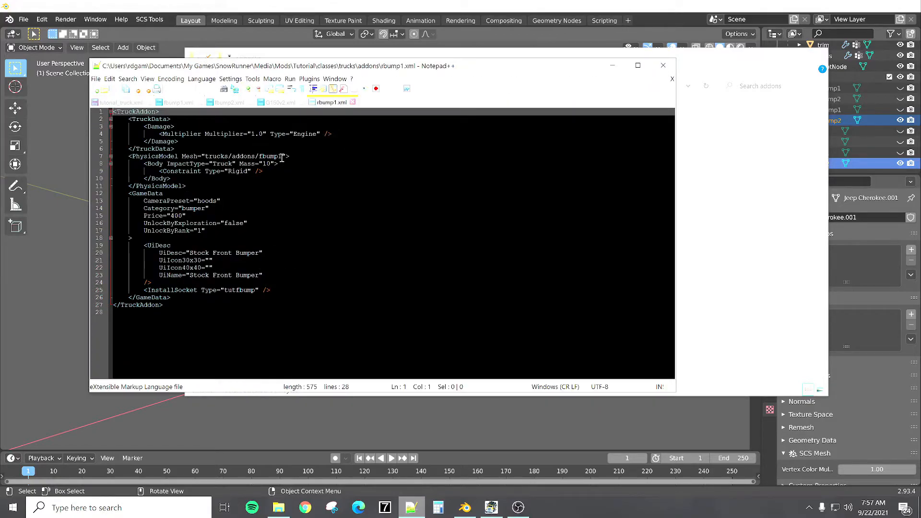
click(262, 157)
key(BackSpace)
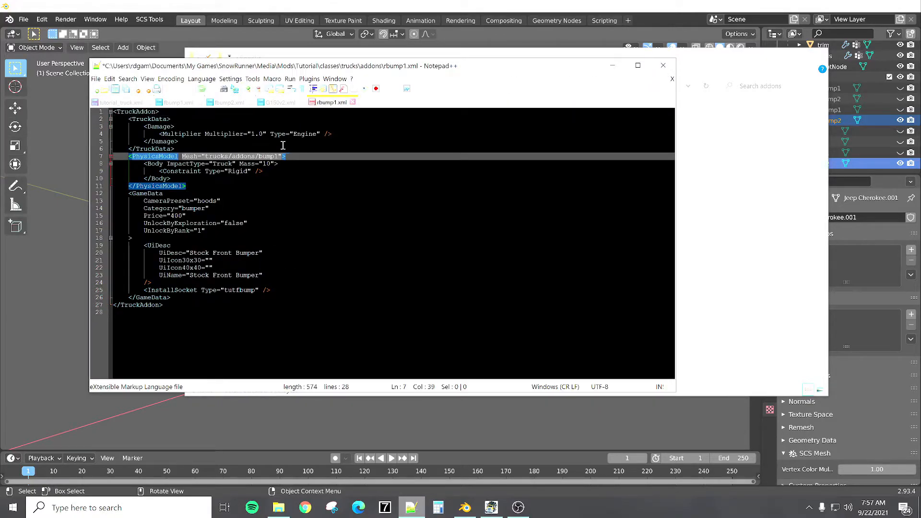
text(r)
click(270, 151)
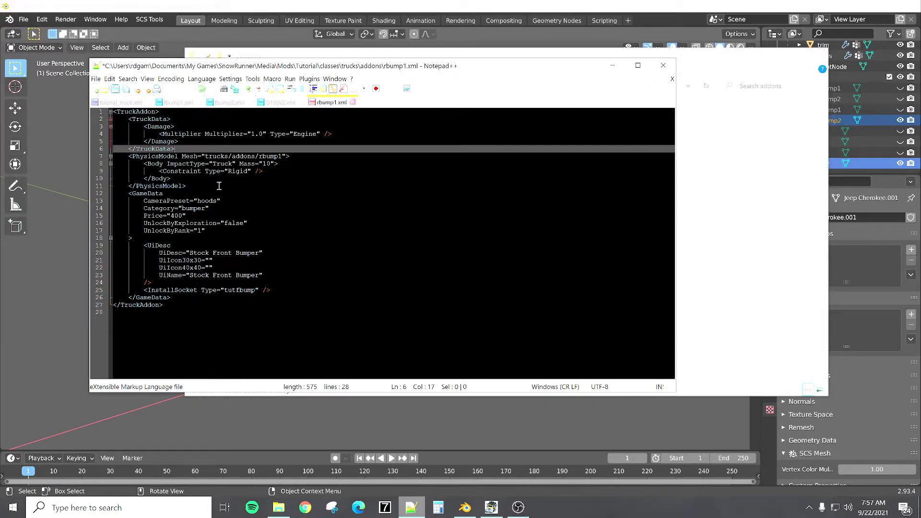
Step: Set the GameData Category in rbump1.xml to "Rear Bumper"
click(206, 210)
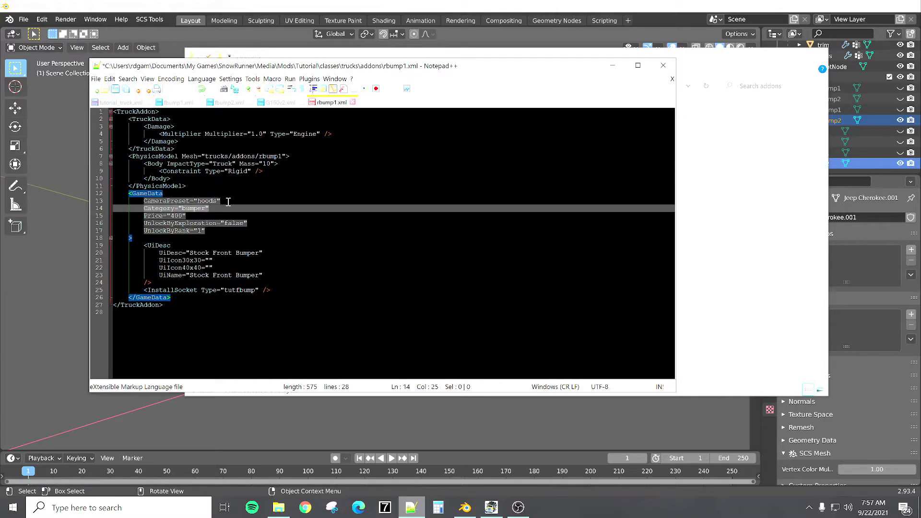
key(BackSpace)
key(BackSpace)
key(BackSpace)
key(BackSpace)
key(BackSpace)
text(Rear Bumper)
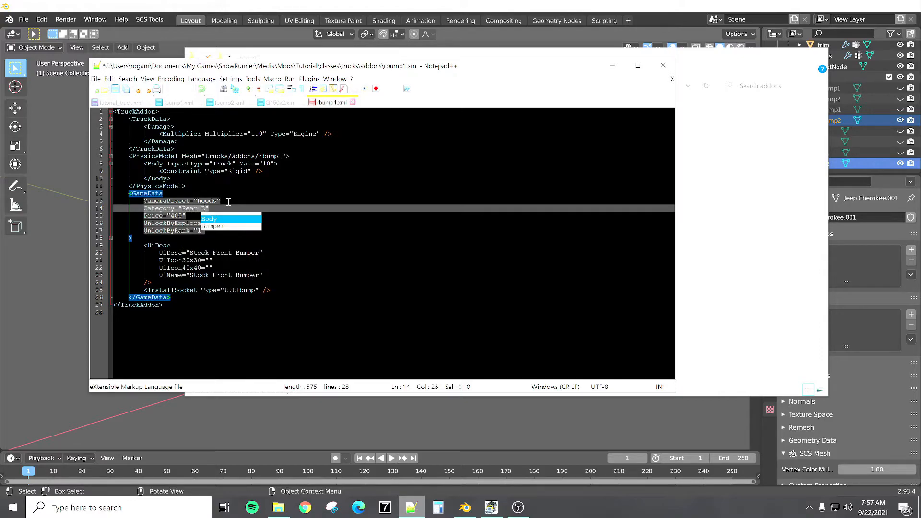
Step: Set the GameData CameraPreset in rbump1.xml to "rear"
click(217, 201)
key(BackSpace)
key(BackSpace)
key(BackSpace)
text(rear)
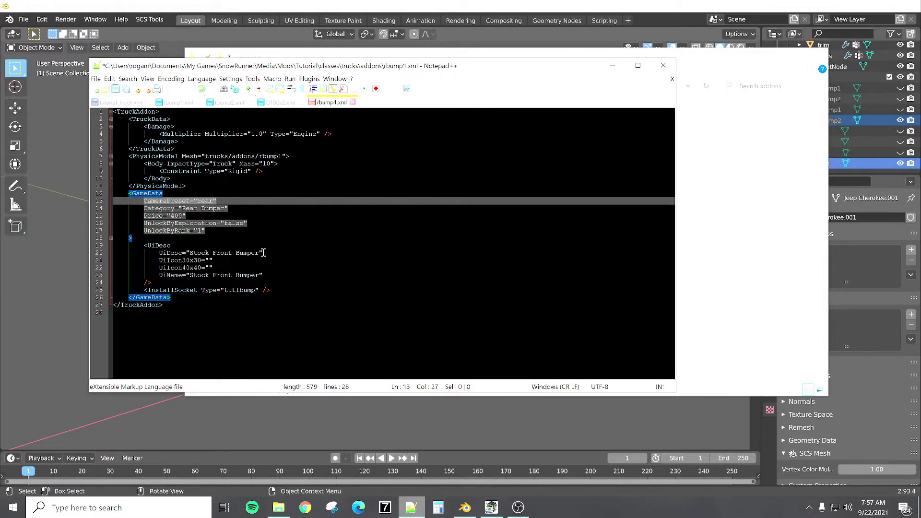
Step: Change the UiDesc text in rbump1.xml to "Stock Rear Bumper"
click(230, 253)
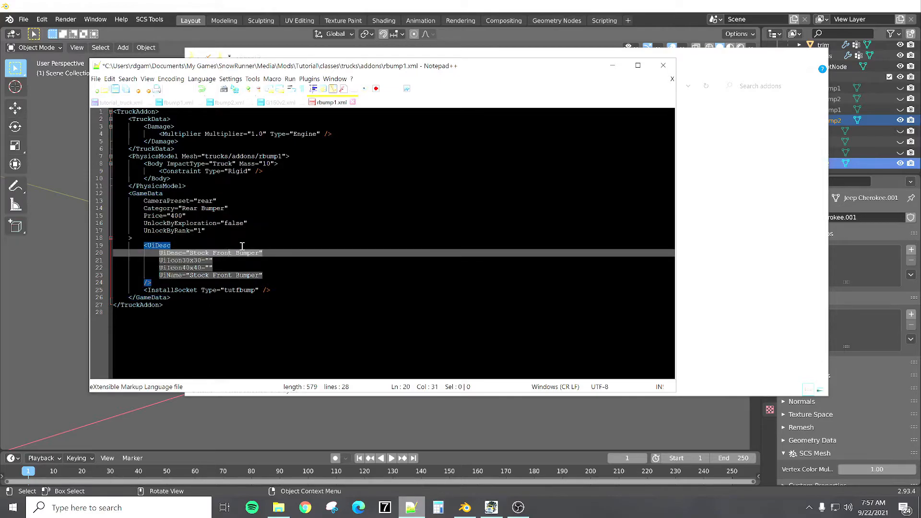
key(BackSpace)
key(BackSpace)
key(BackSpace)
key(BackSpace)
key(BackSpace)
text(Reare)
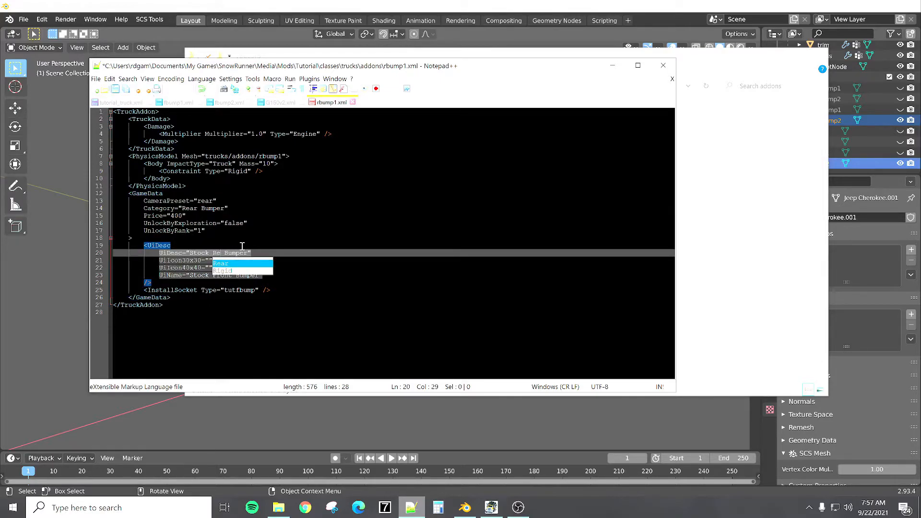
key(BackSpace)
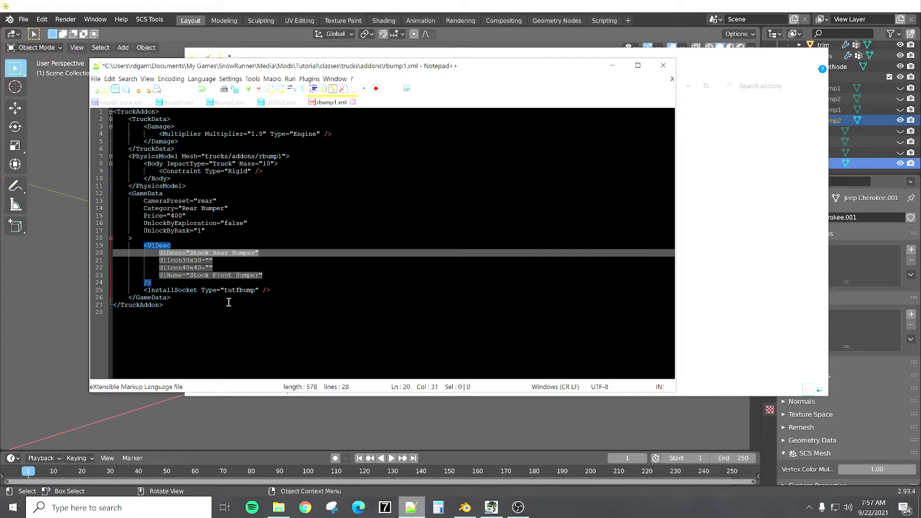
Step: Change the UiName in rbump1.xml to "Stock Rear Bumper"
click(233, 275)
key(BackSpace)
key(BackSpace)
key(BackSpace)
key(BackSpace)
key(BackSpace)
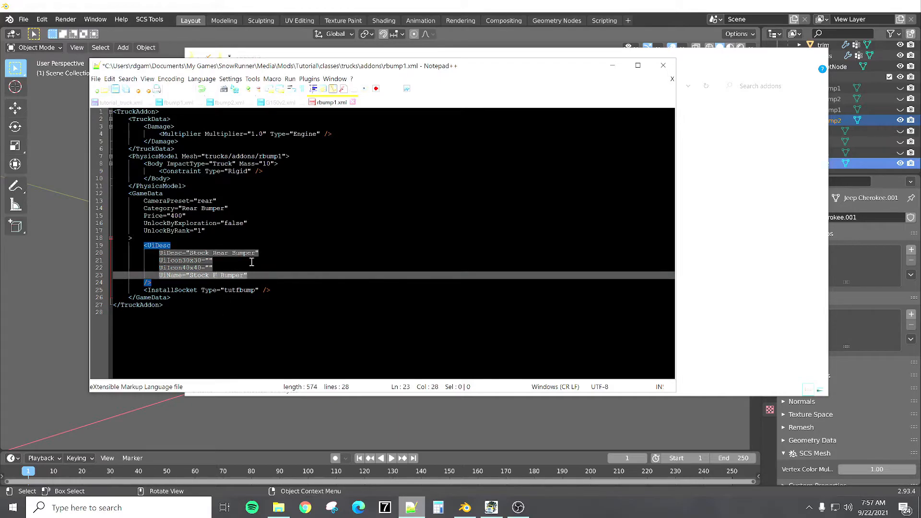
text(Rear)
click(252, 262)
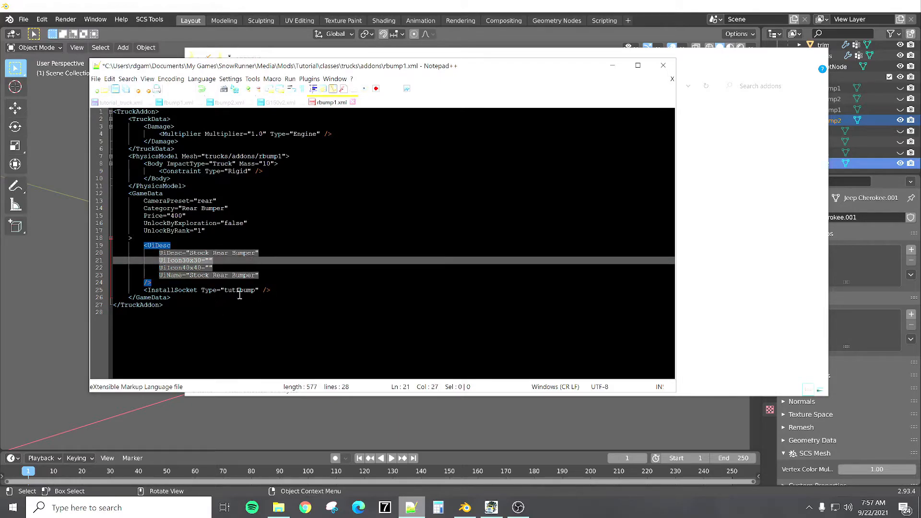
Step: Set the InstallSocket Type in rbump1.xml to "tutrbump" and save the file
click(239, 290)
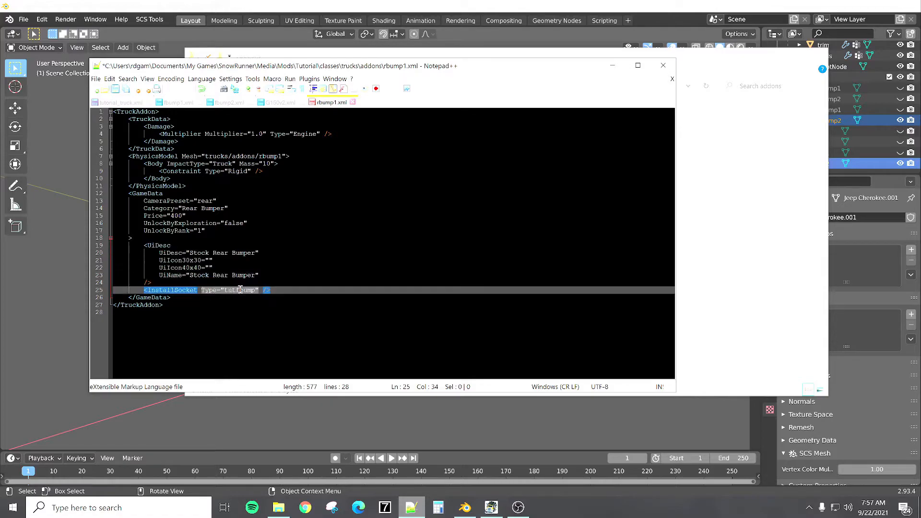
click(253, 277)
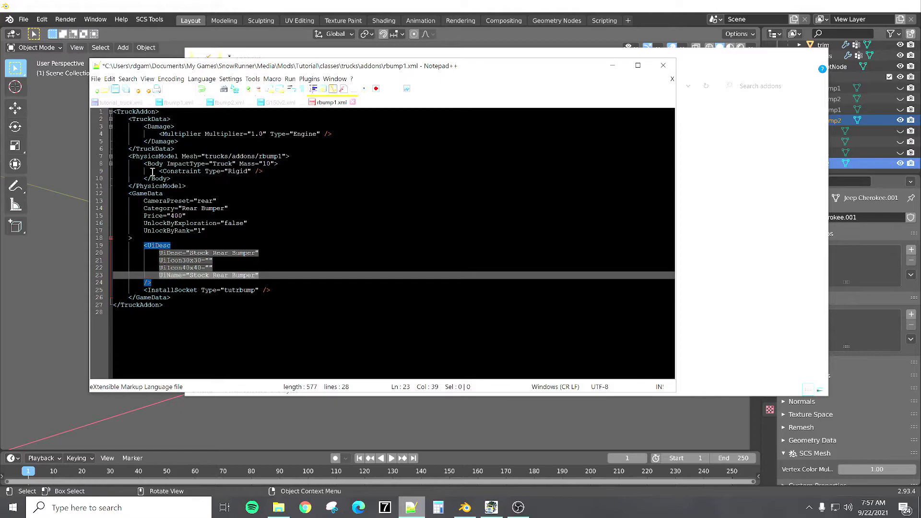
click(115, 90)
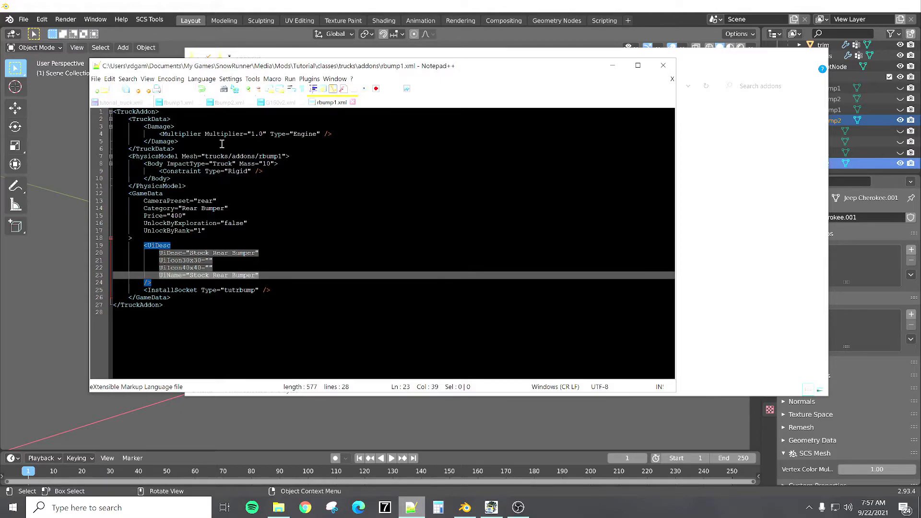
Step: Duplicate rbump1.xml in the Tutorial mod's classes/trucks/addons folder and rename the copy to rbump2.xml
click(125, 103)
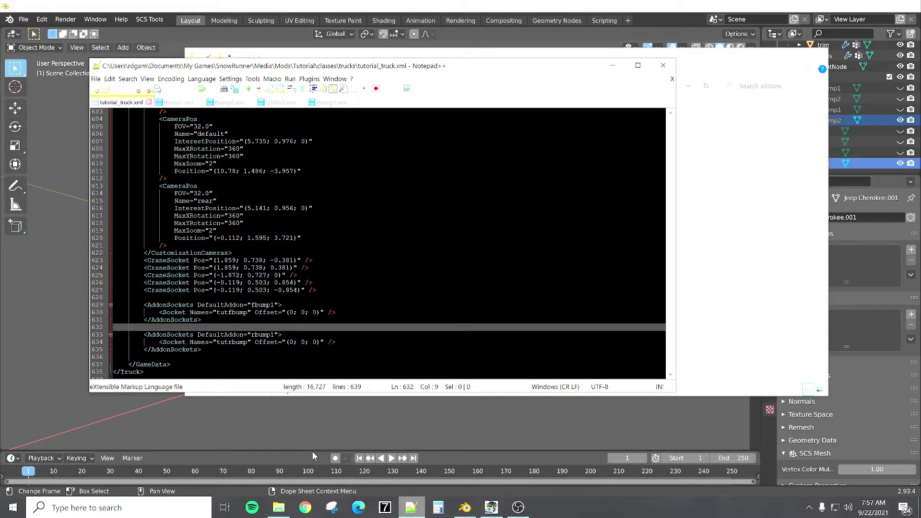
click(279, 507)
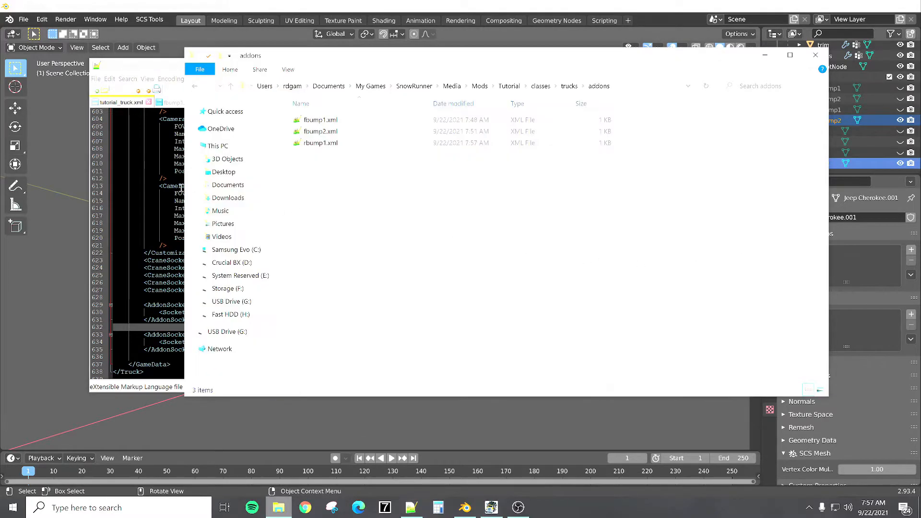
click(320, 144)
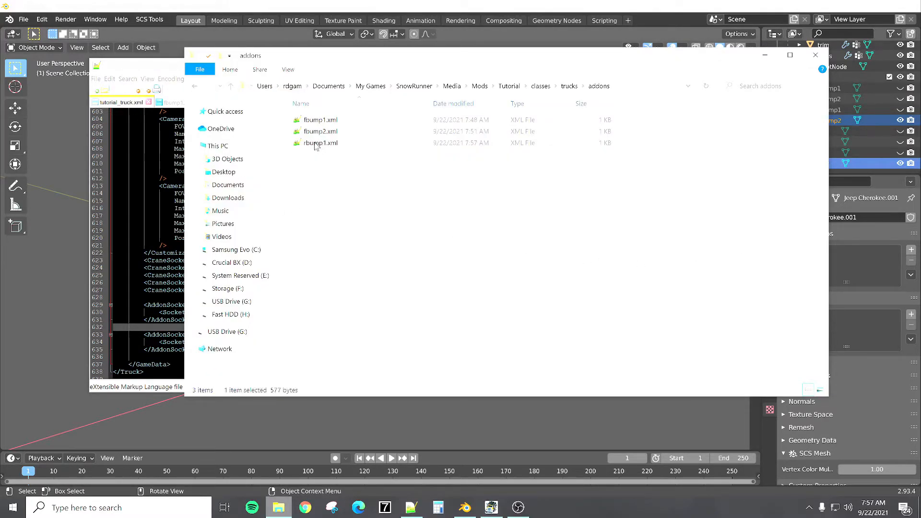
right_click(317, 147)
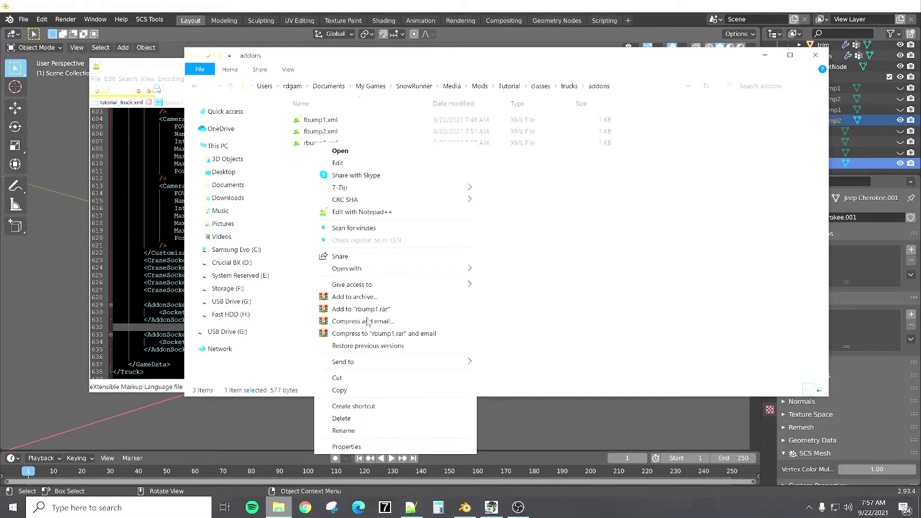
click(368, 393)
right_click(374, 270)
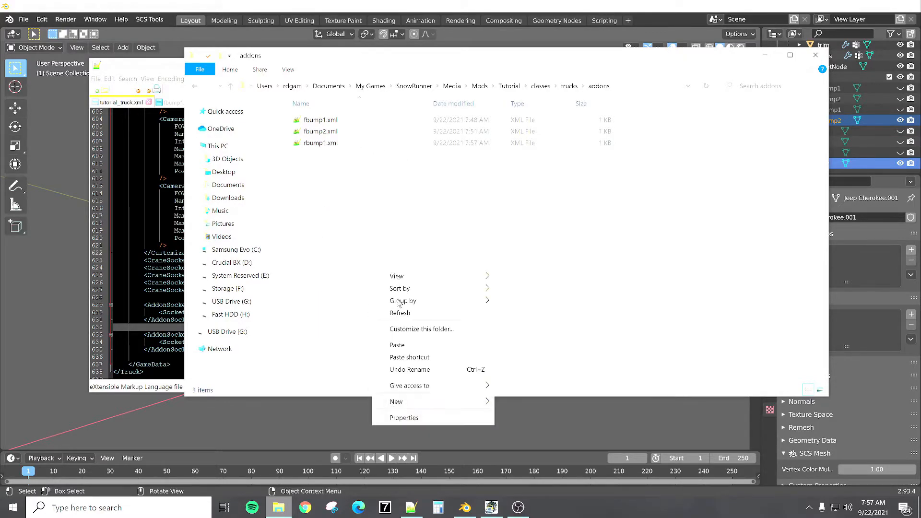
click(400, 345)
click(327, 143)
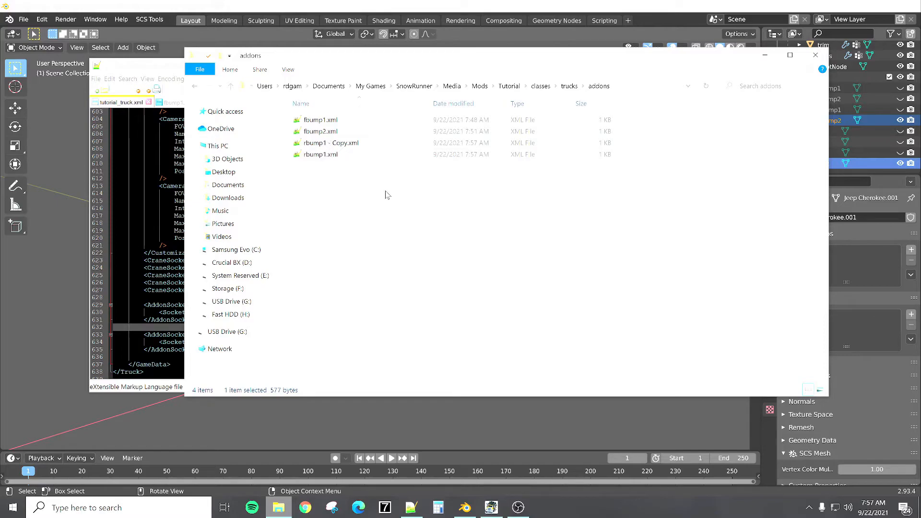
text(rbump2)
key(Return)
Step: Open rbump2.xml and set its PhysicsModel Mesh path to "trucks/addons/rbump2"
double_click(316, 158)
click(287, 157)
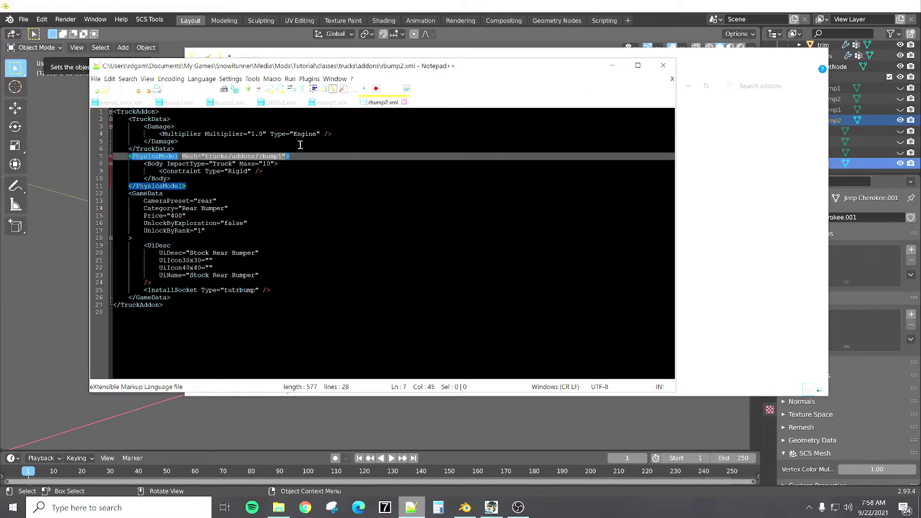
key(BackSpace)
text(2)
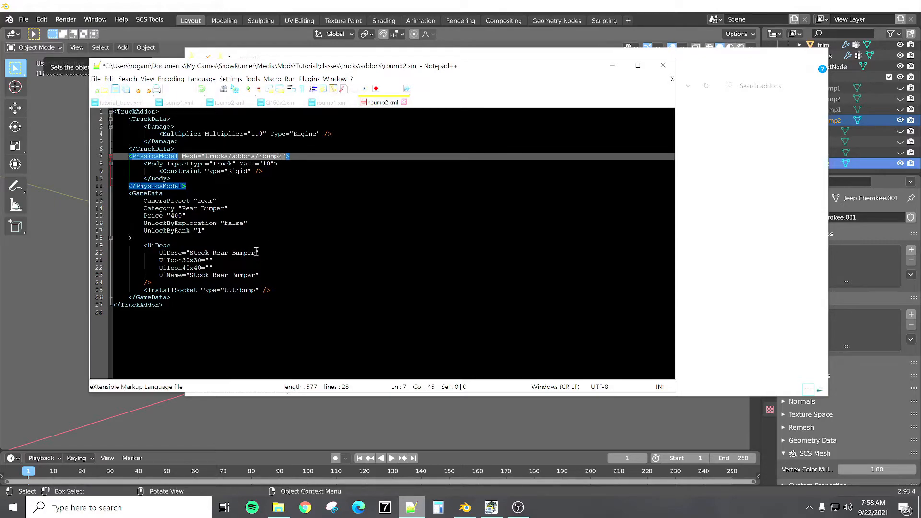
Step: Check the rbump2 model's rear in Blender, and set the UiDesc text in rbump2.xml to "Stock Rear Bumper With Spare Tire"
click(668, 5)
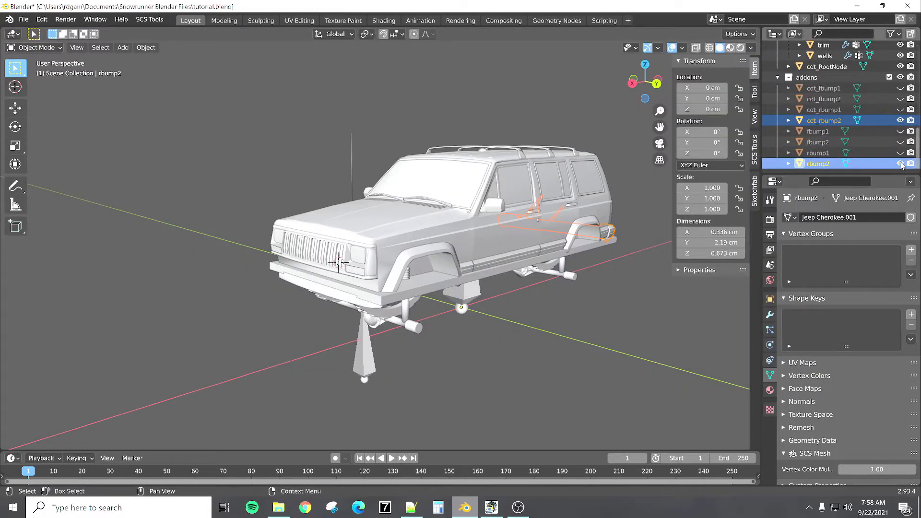
middle_drag(527, 250, 370, 254)
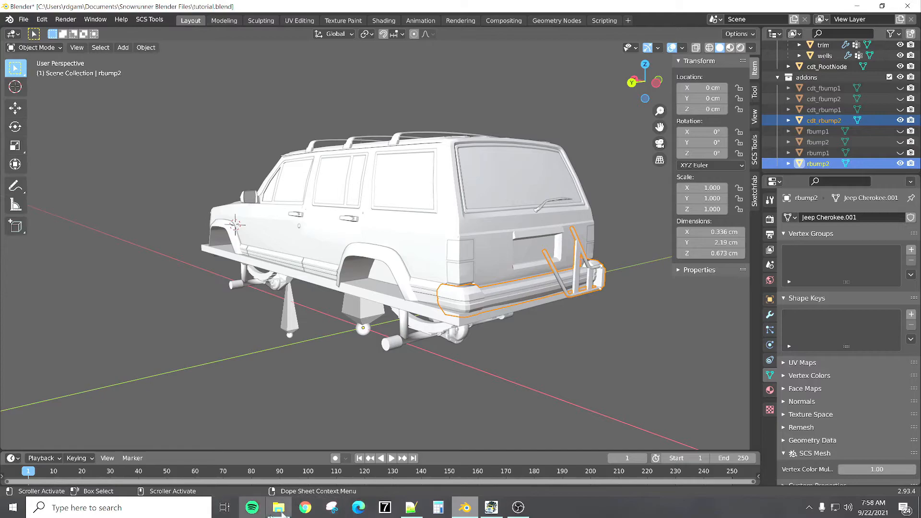
click(409, 511)
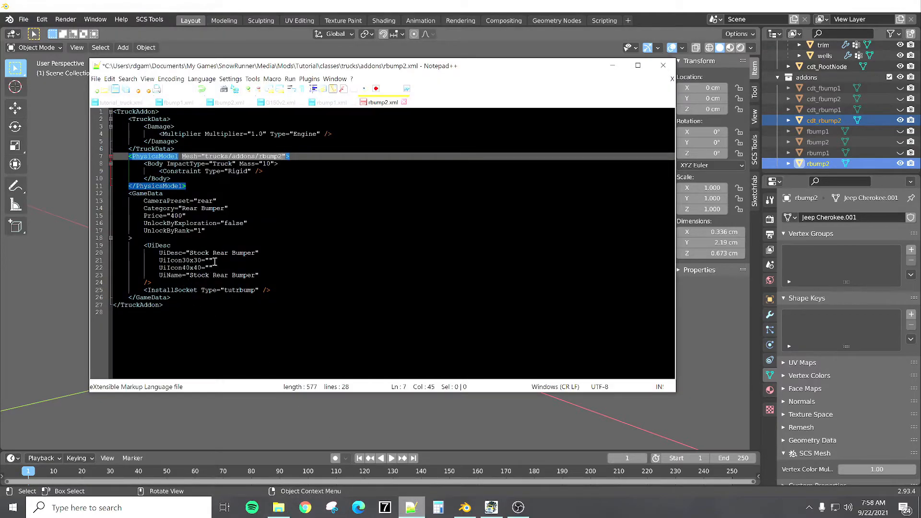
click(258, 254)
text(Wit)
text(h Spare )
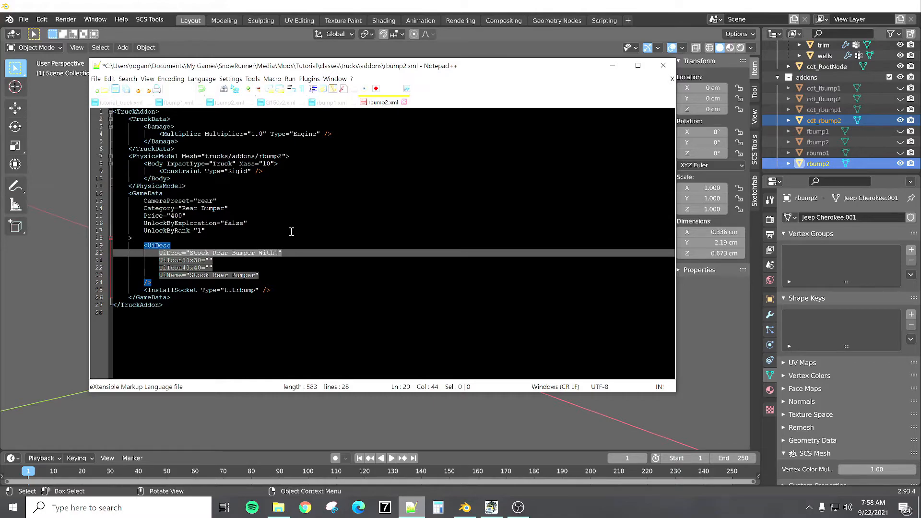
text(Tir)
Step: Change the UiName in rbump2.xml to "Rear Bumper W/ Tire" and save the file
click(213, 275)
key(BackSpace)
key(BackSpace)
key(BackSpace)
key(BackSpace)
key(BackSpace)
key(BackSpace)
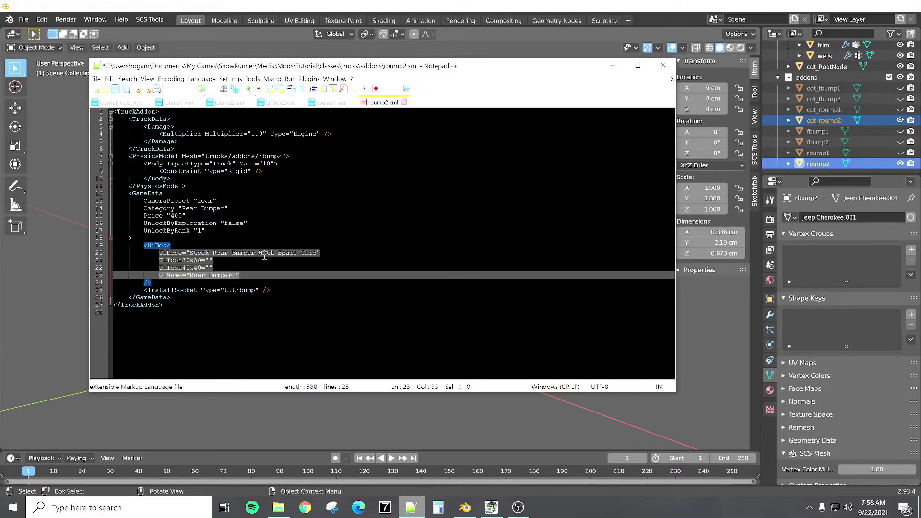
text(W)
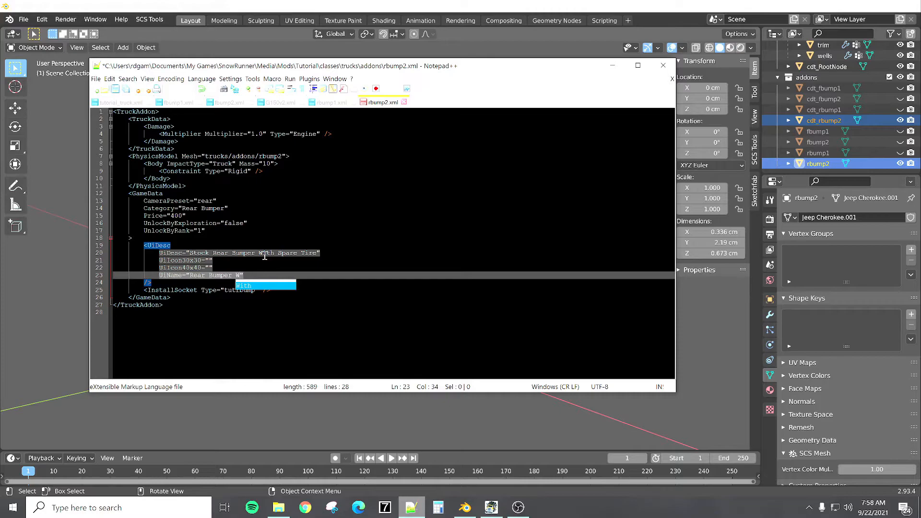
text(/ )
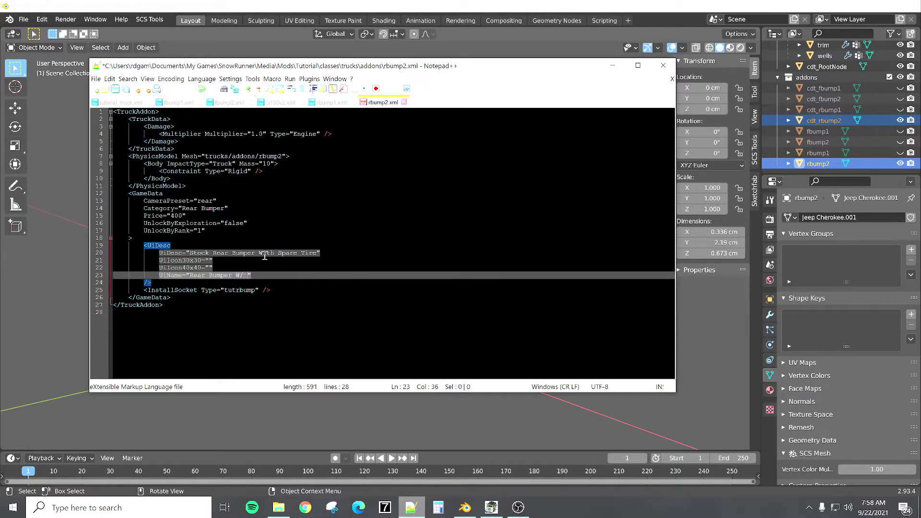
text(Tire)
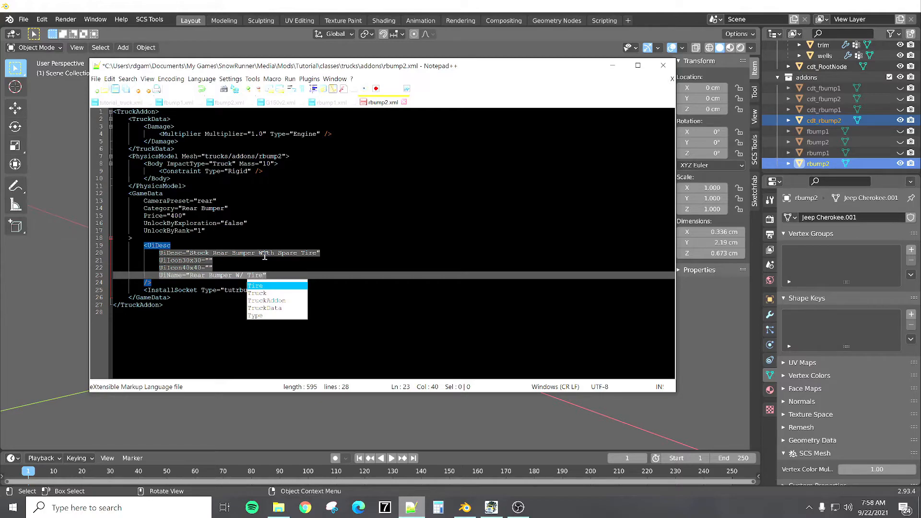
click(265, 256)
click(115, 89)
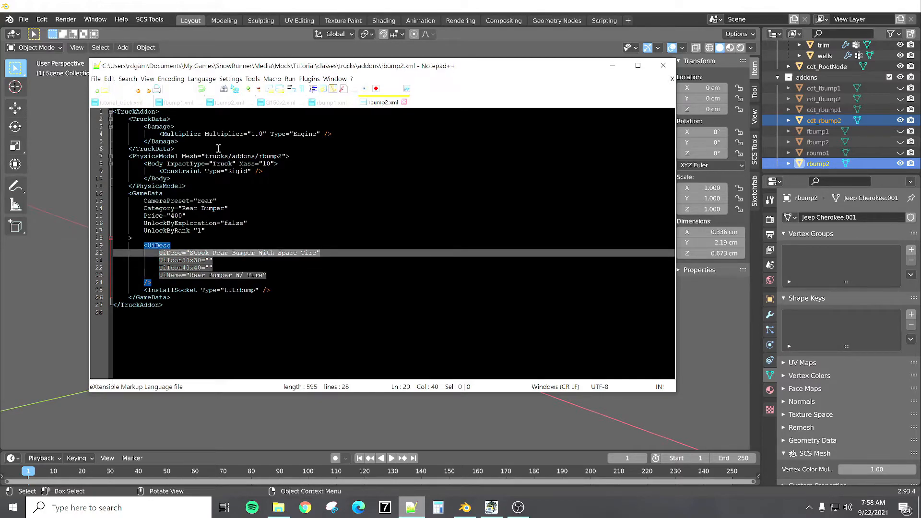
Step: Switch to SnowRunner, reload the mod, install the rbump1 addon on the truck and close the garage lists
click(491, 514)
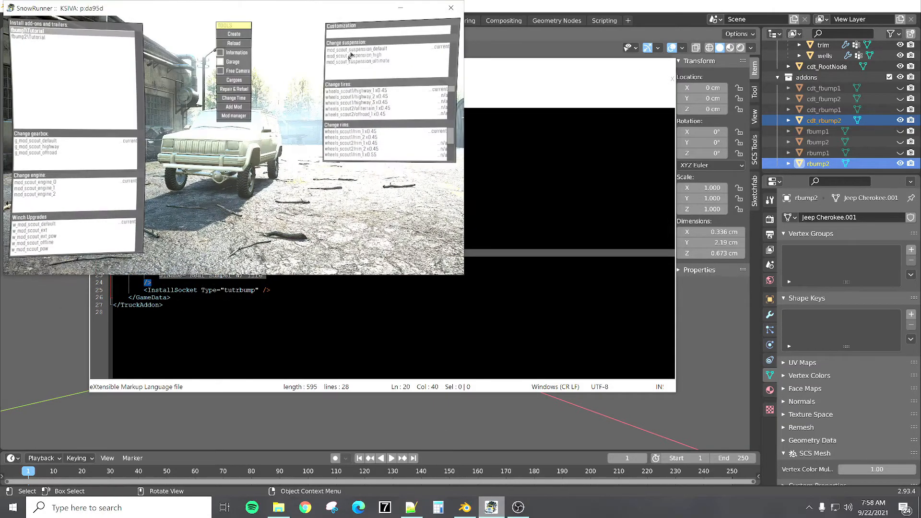
click(231, 43)
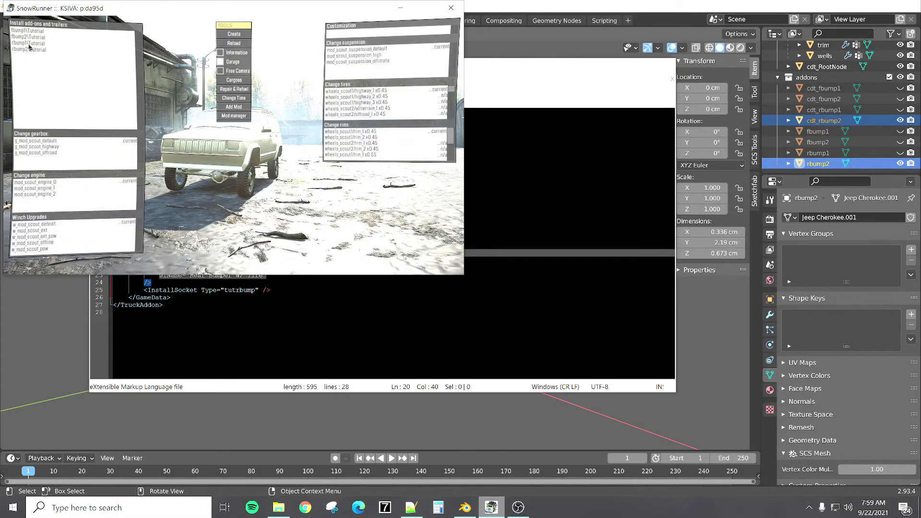
click(32, 44)
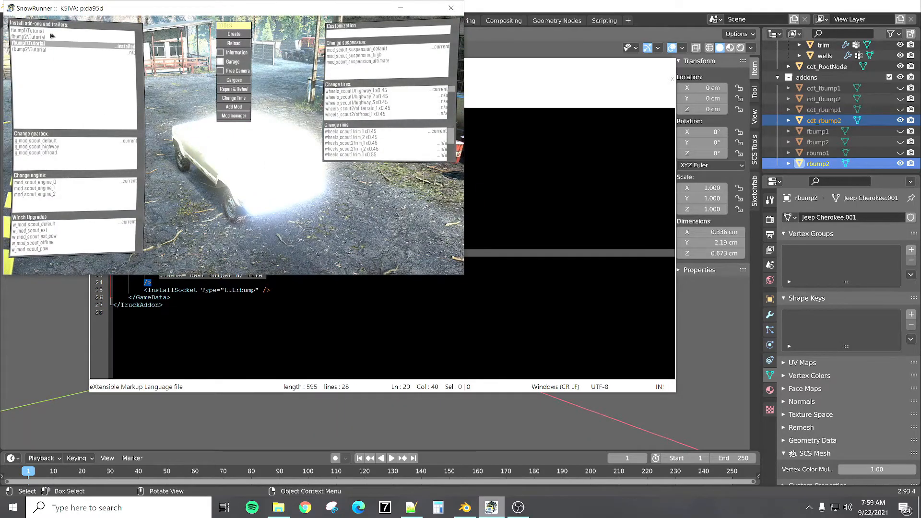
click(219, 61)
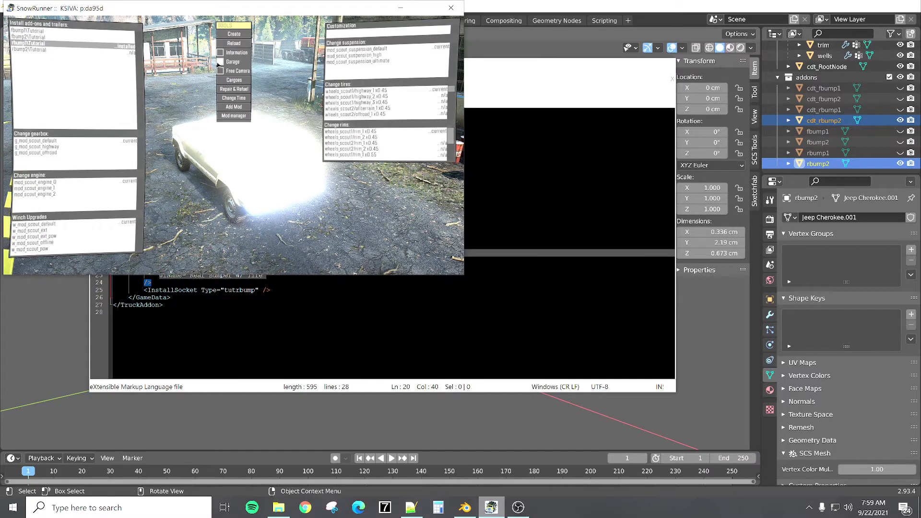
right_drag(219, 62, 309, 39)
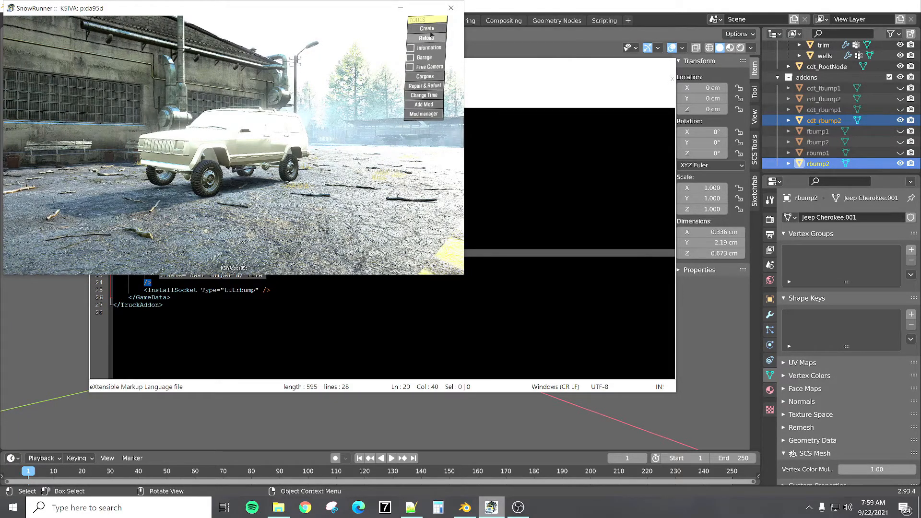
Step: Remove the spawned Glitchworks Tutorial Truck and spawn it again from the available trucks
click(423, 105)
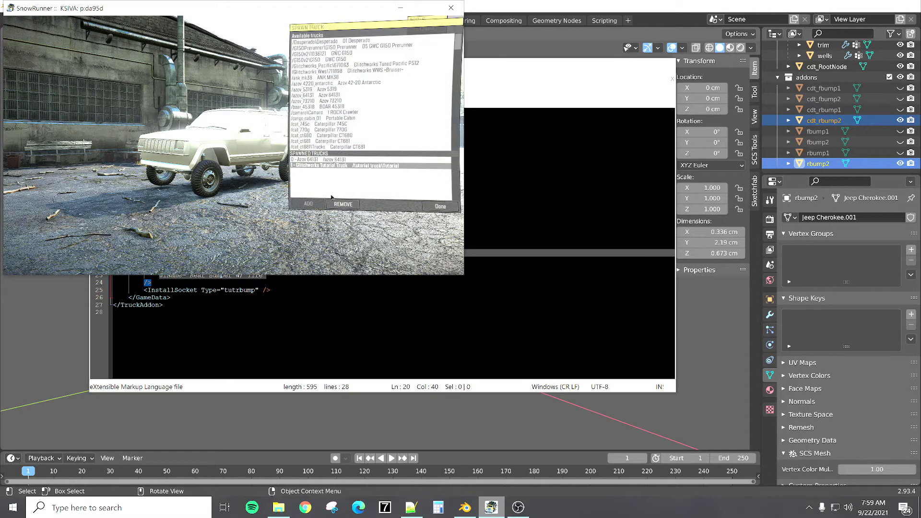
click(343, 204)
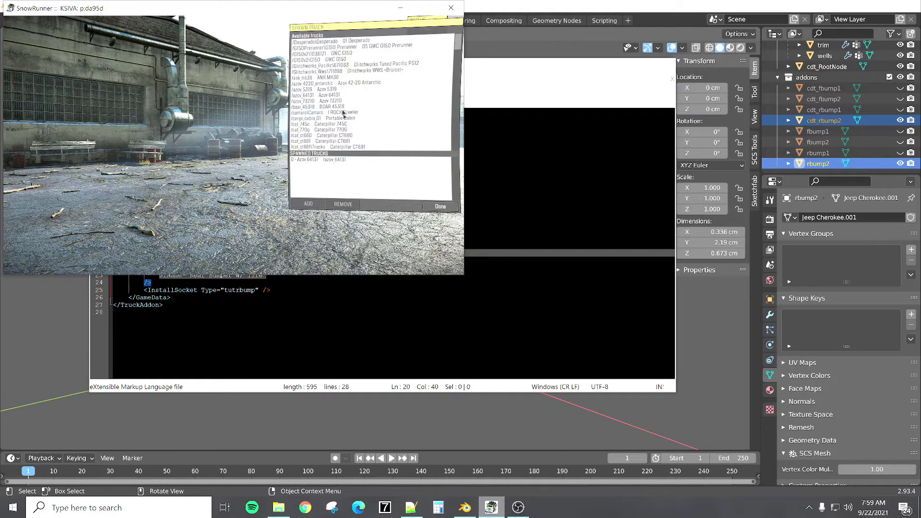
scroll(348, 92, down, 10)
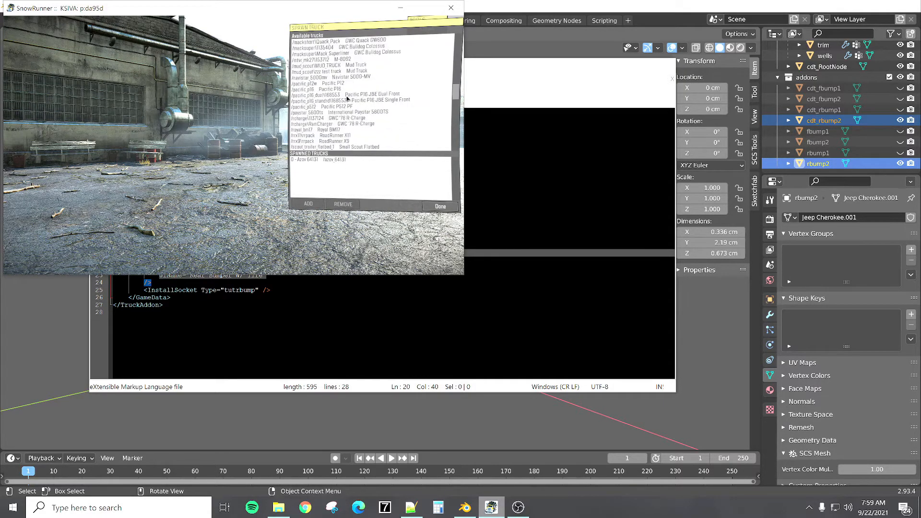
scroll(347, 98, down, 7)
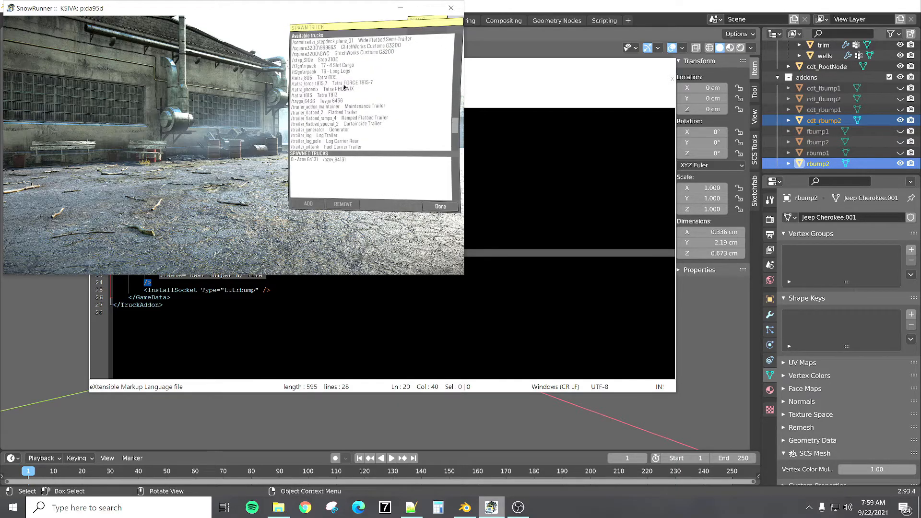
scroll(340, 100, down, 5)
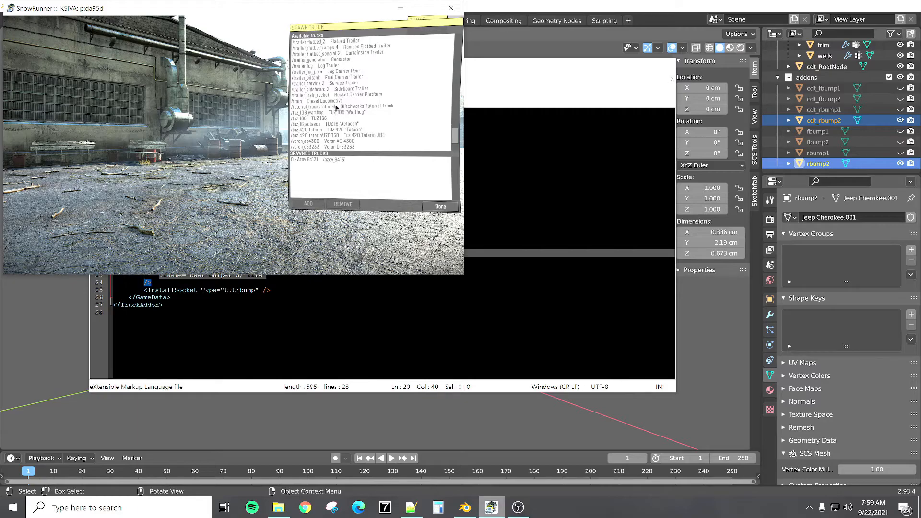
click(336, 107)
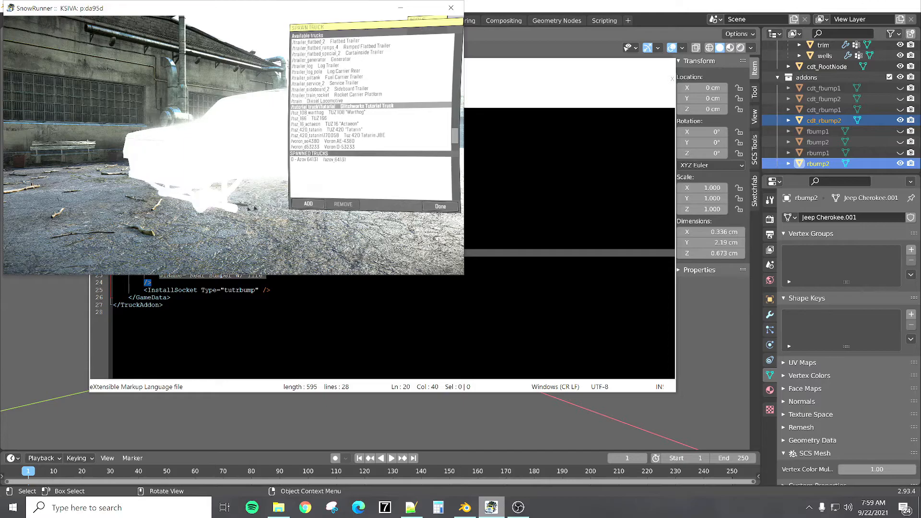
click(308, 203)
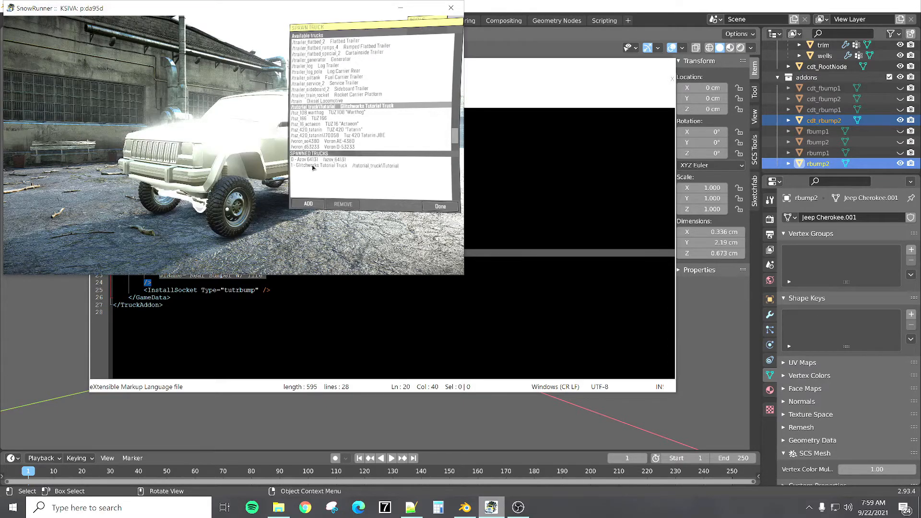
click(312, 166)
click(432, 205)
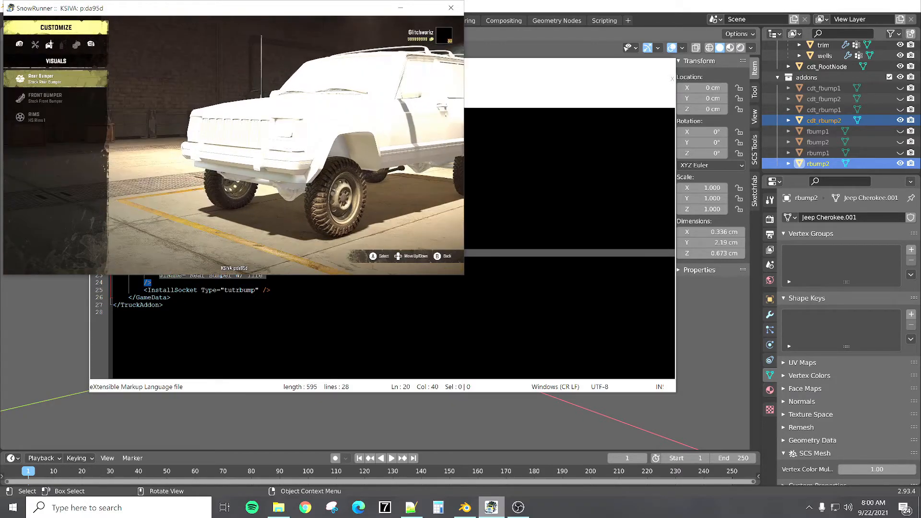
Step: Preview the "Rear Bumper W/ Tire" option in the truck's visual customization and compare its texts with rbump2.xml
key(Down)
key(Up)
key(Return)
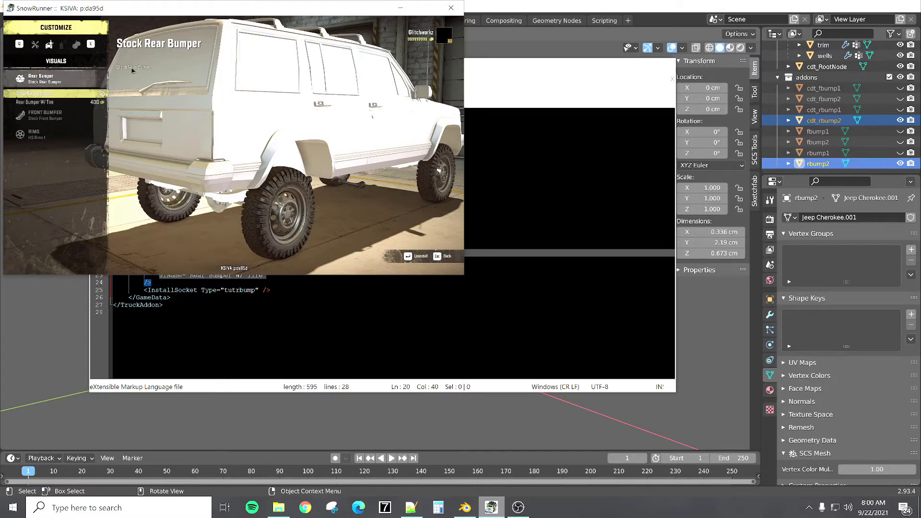
key(Down)
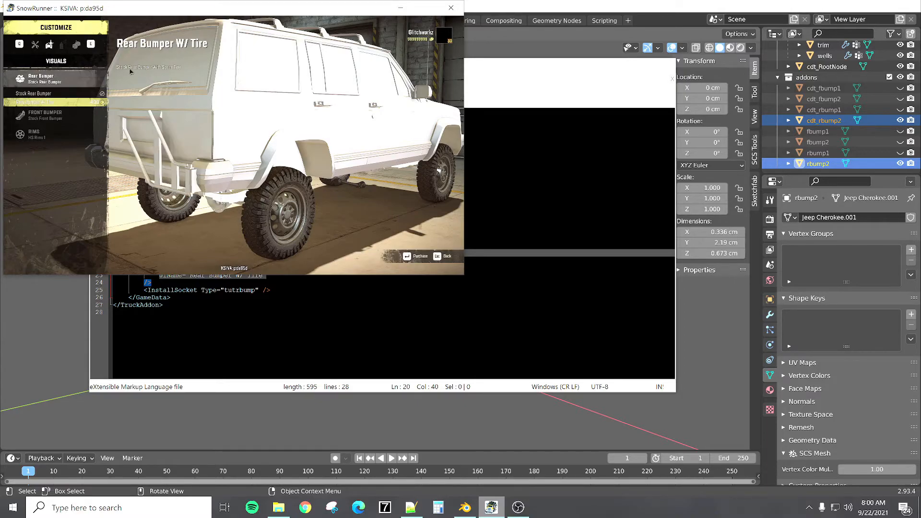
click(477, 304)
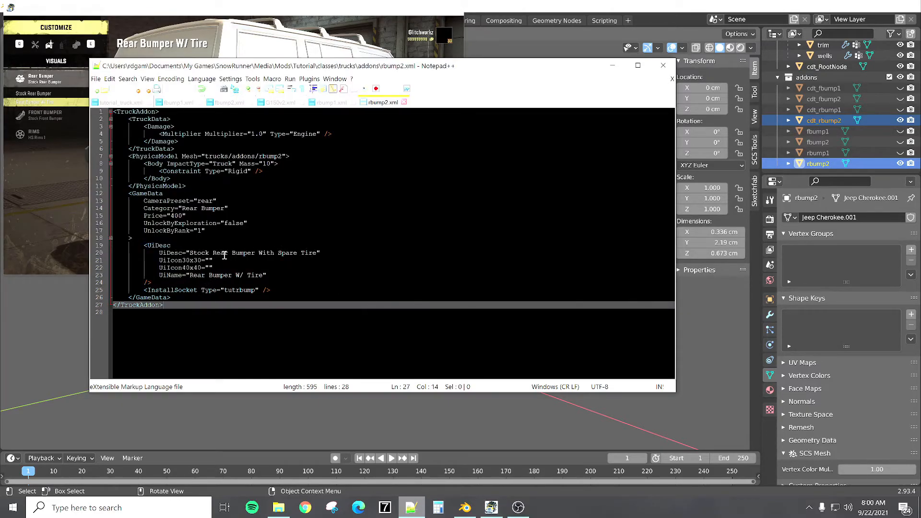
click(201, 8)
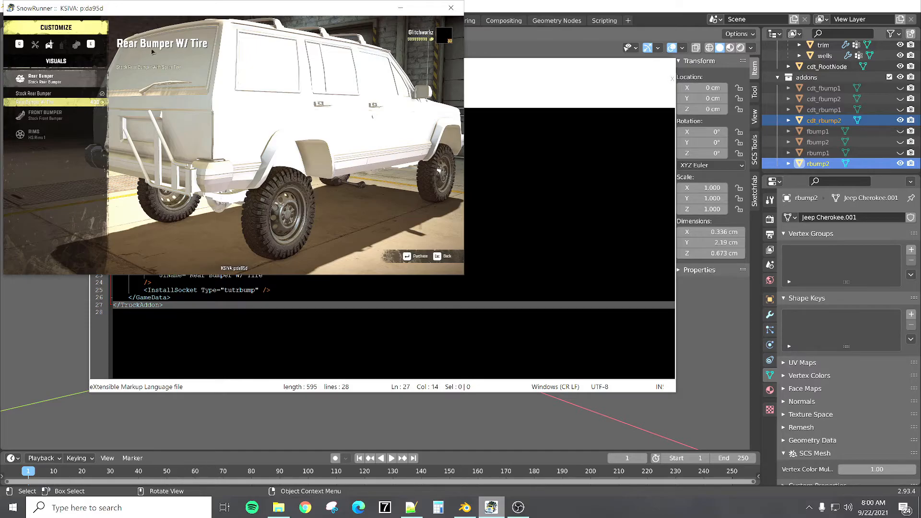
Step: Preview the Trail Bumper among the truck's front bumper options
key(Escape)
key(Down)
key(Return)
key(Down)
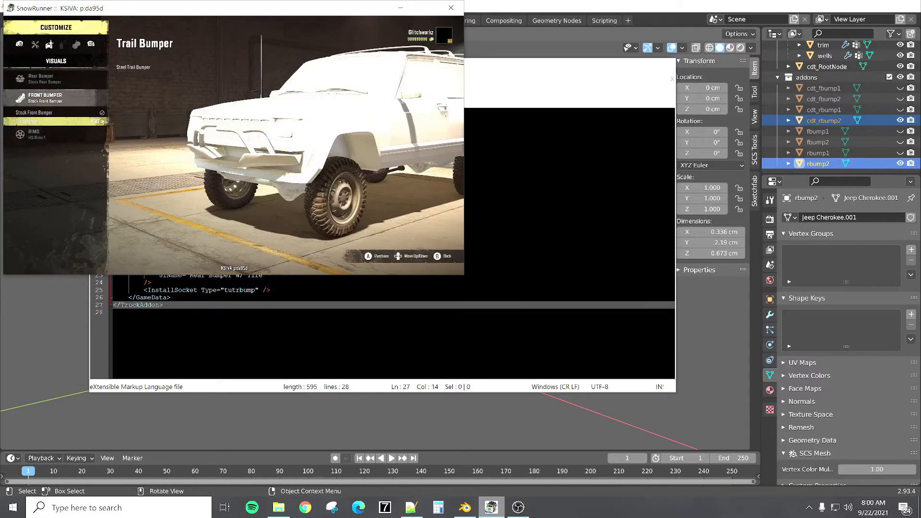
Step: Compare the previews of the stock front bumper and the Trail Bumper, then leave the front bumper options
key(Up)
key(Down)
key(Up)
key(Escape)
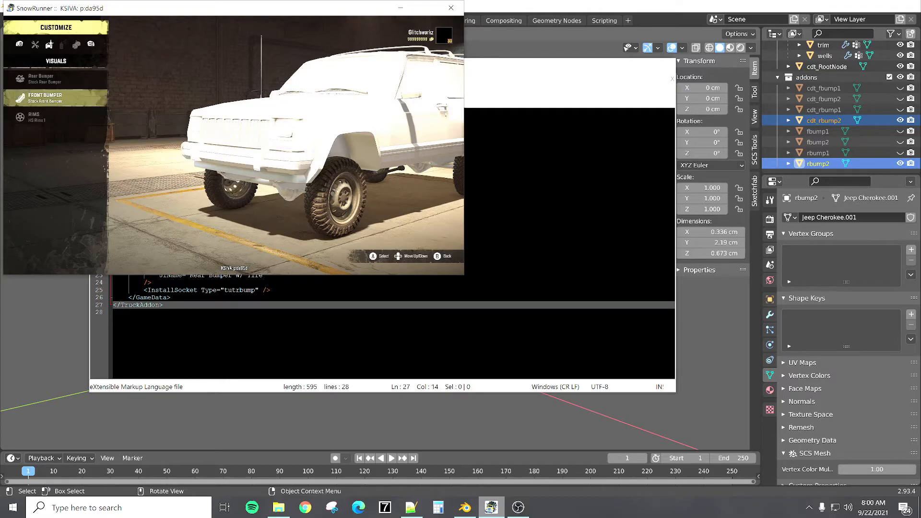
key(Up)
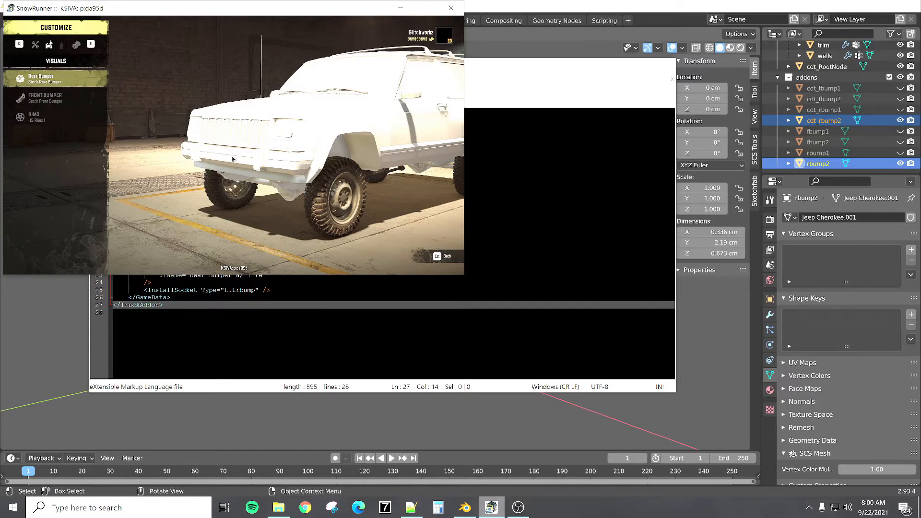
Step: Purchase and install the Trail Bumper as the truck's front bumper
key(Down)
key(Return)
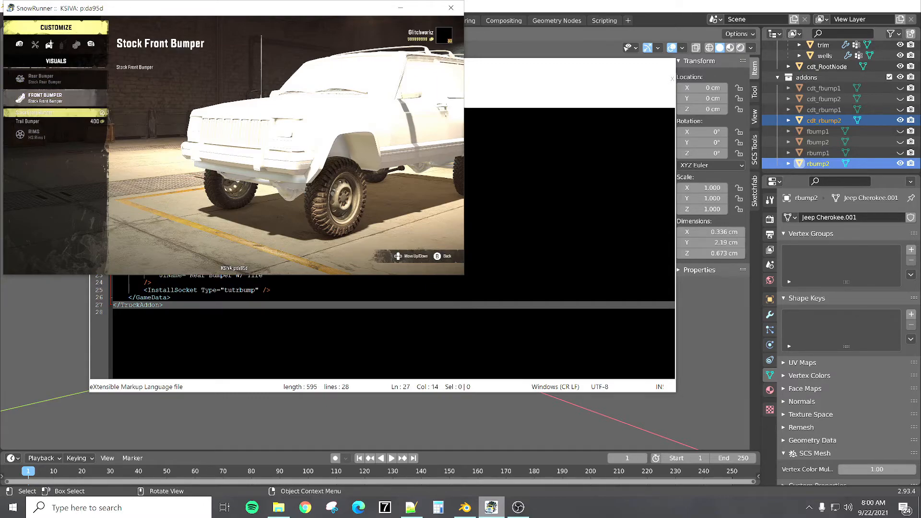
key(Down)
key(Return)
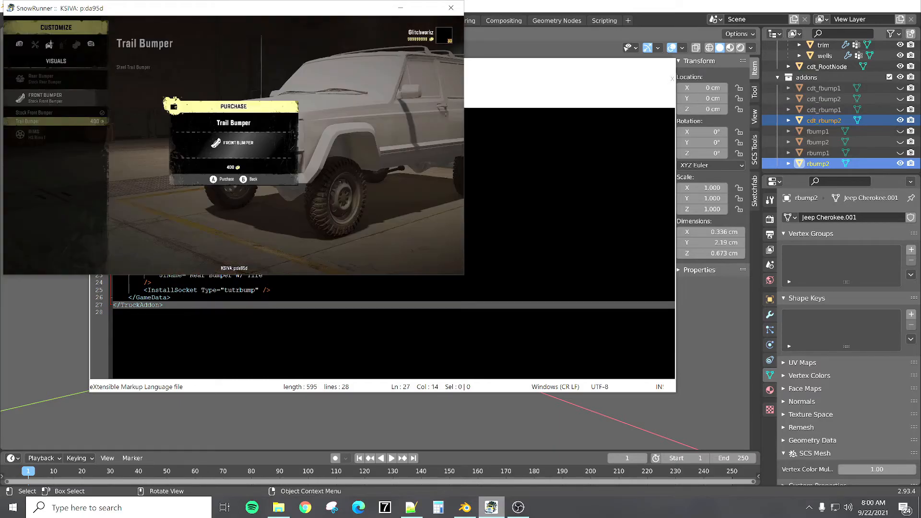
key(Return)
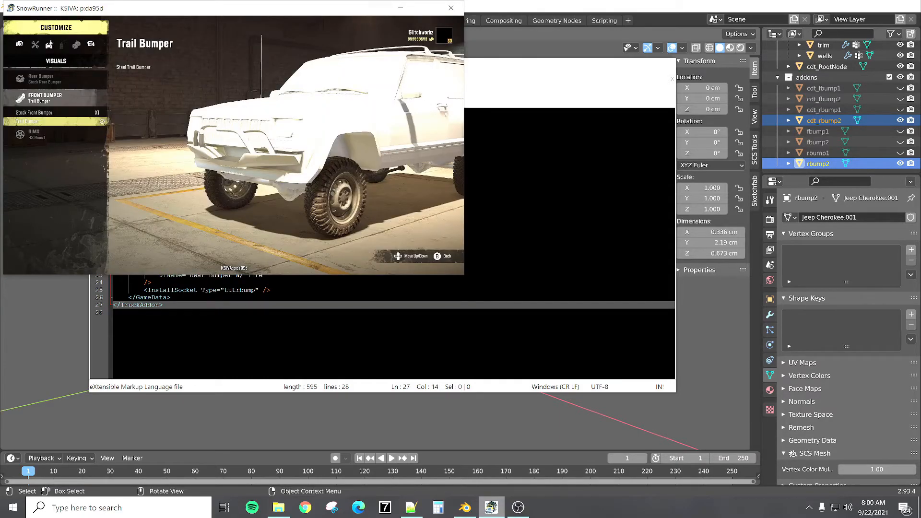
Step: Switch to Blender, hide rbump2 and cdt_rbump2, and show fbump2 on the front of the truck
click(398, 8)
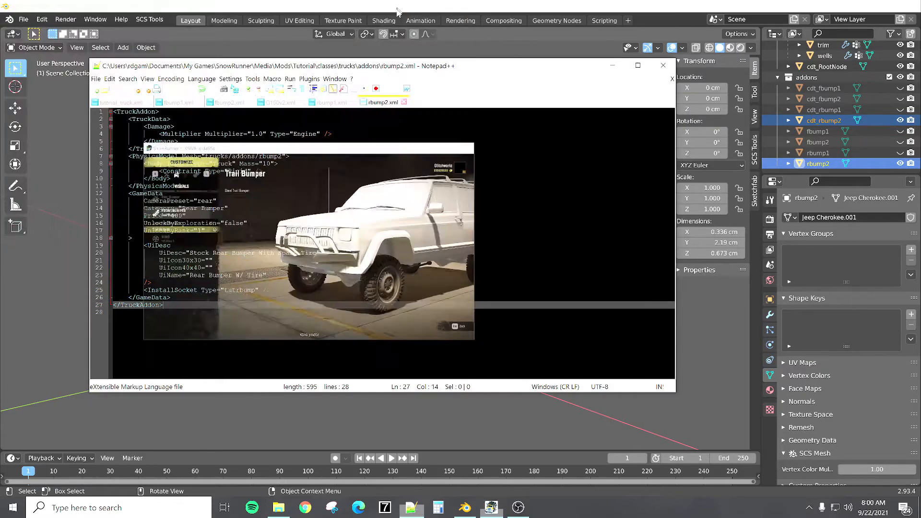
click(613, 65)
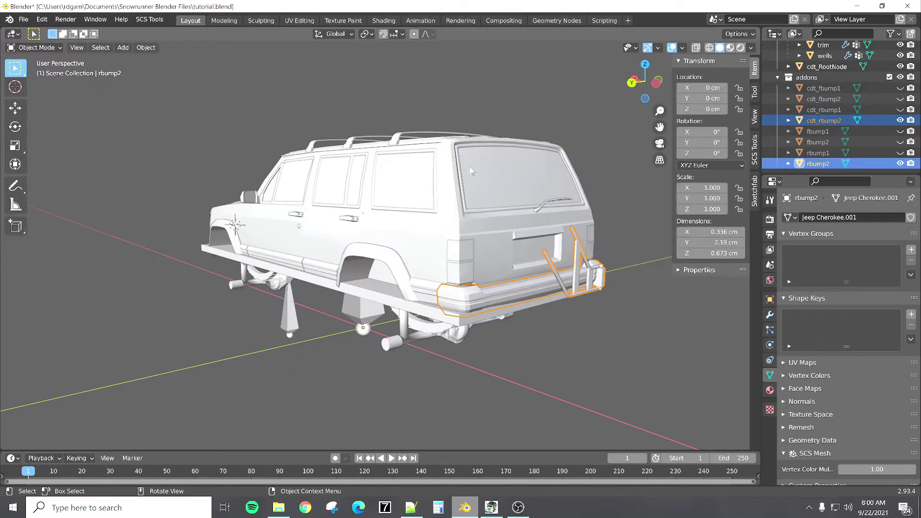
middle_drag(245, 269, 385, 272)
click(900, 163)
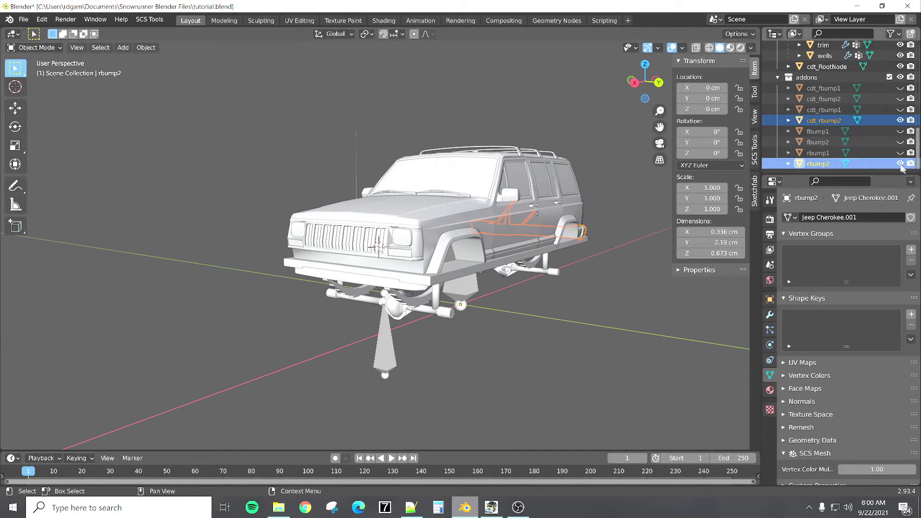
click(900, 121)
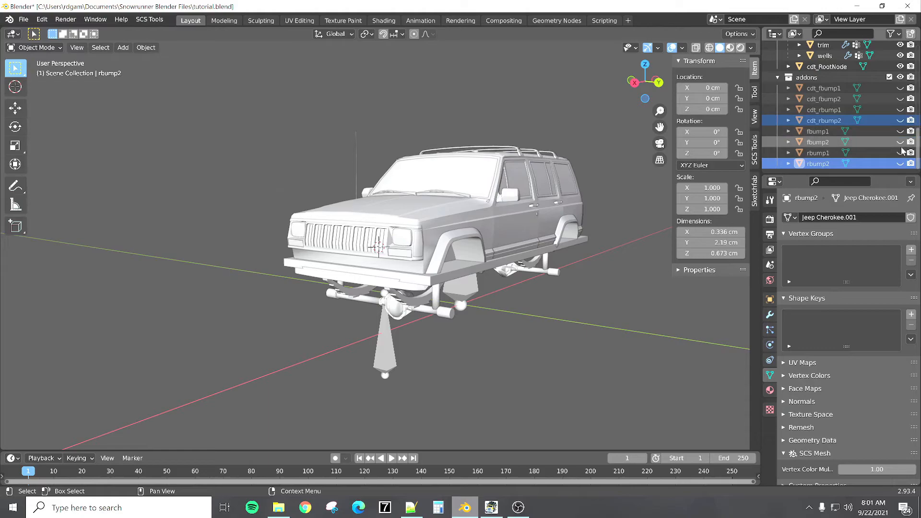
click(900, 142)
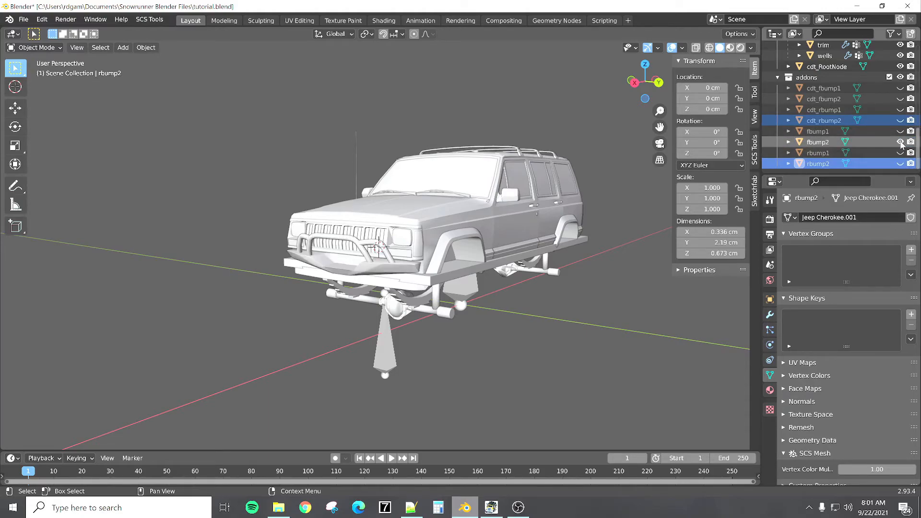
Step: Open the fbump2 mesh in Edit Mode and turn on the Face Orientation overlay
mouse_move(495, 231)
middle_down()
mouse_move(514, 235)
mouse_move(505, 237)
middle_up()
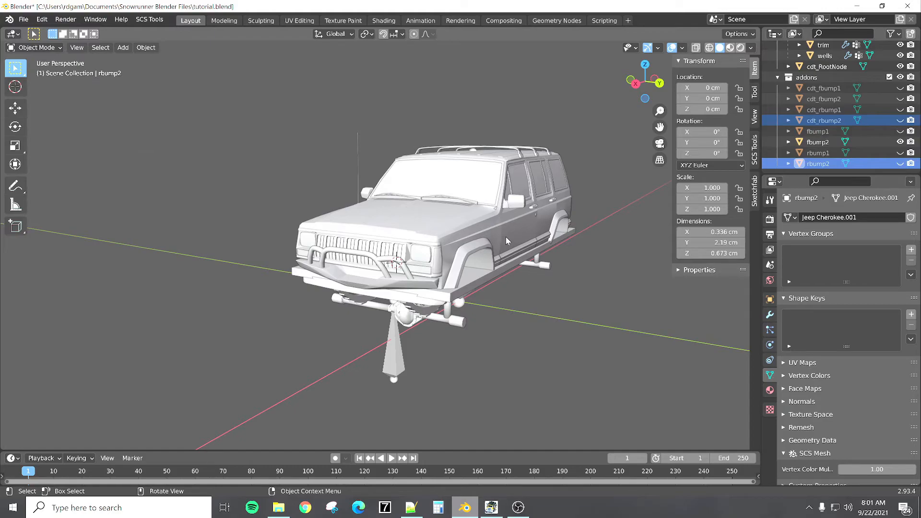
scroll(577, 157, up, 5)
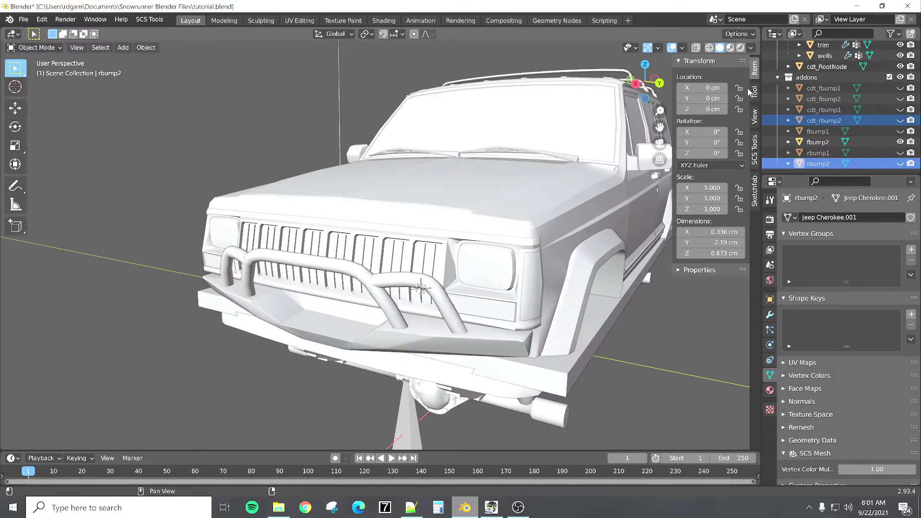
scroll(438, 261, down, 2)
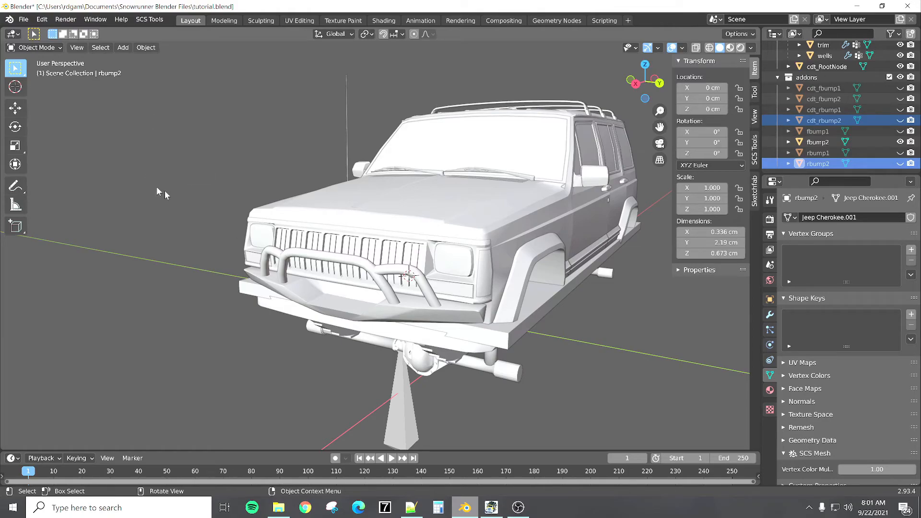
click(298, 253)
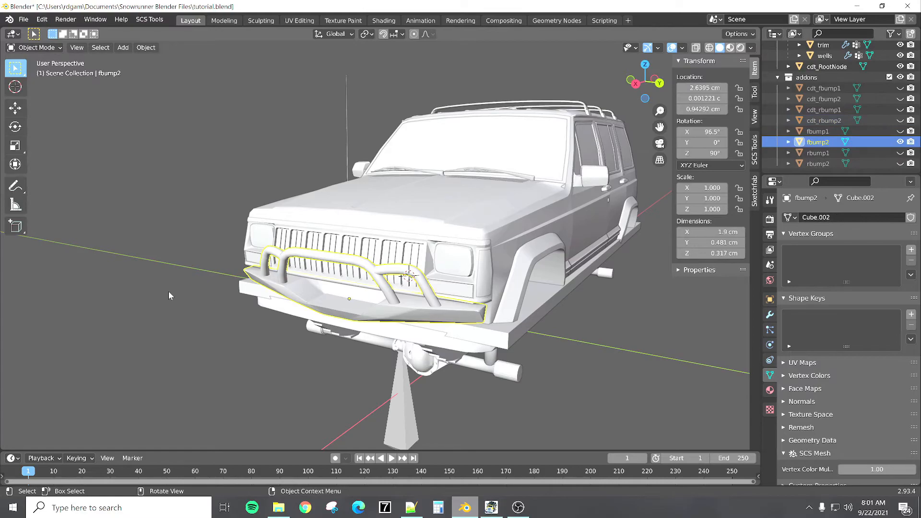
key(Tab)
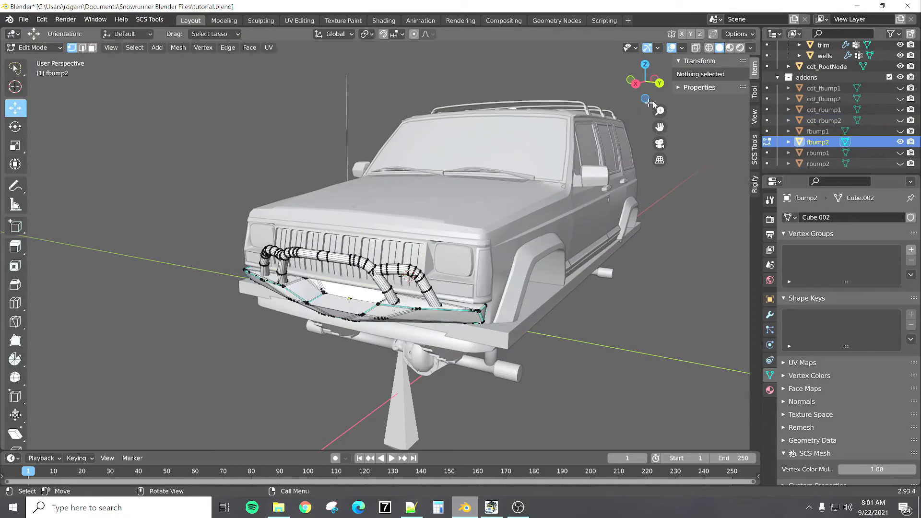
click(682, 48)
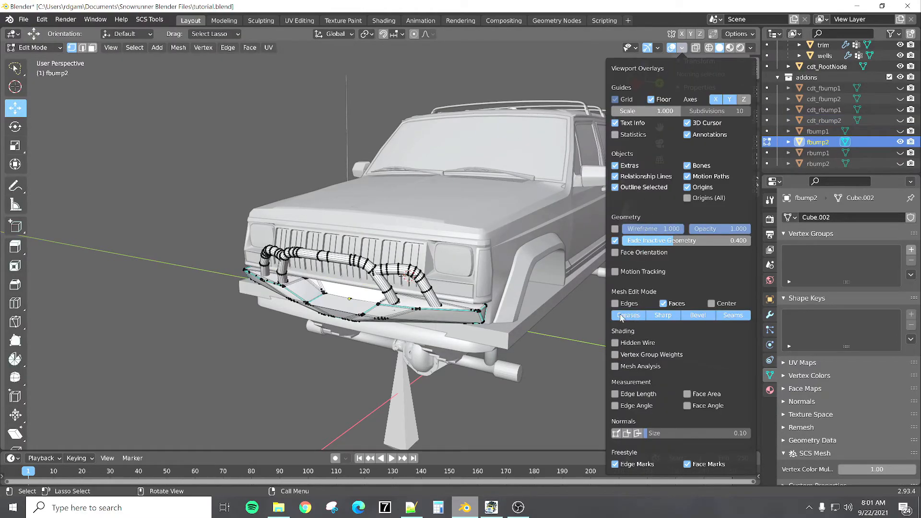
click(614, 253)
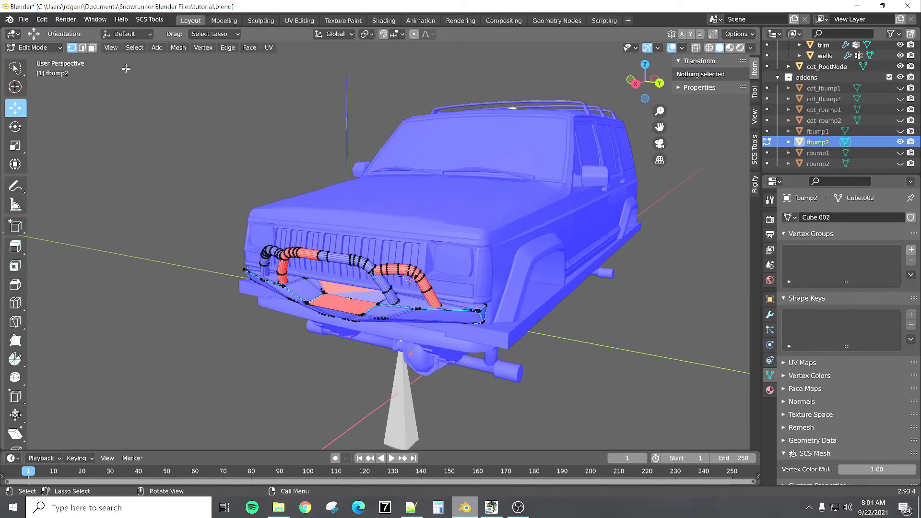
Step: Recalculate the normals of the whole fbump2 mesh to the outside, then clear the selection
click(134, 47)
click(136, 58)
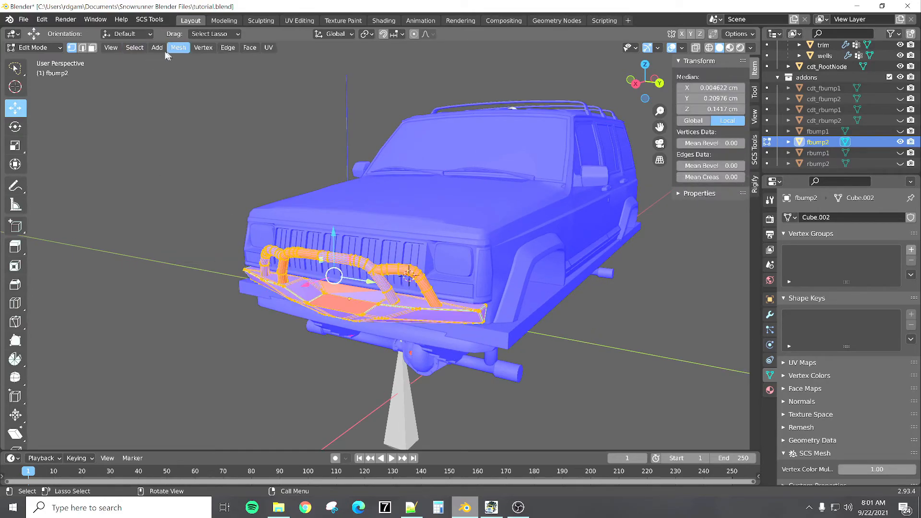
click(178, 48)
mouse_move(207, 224)
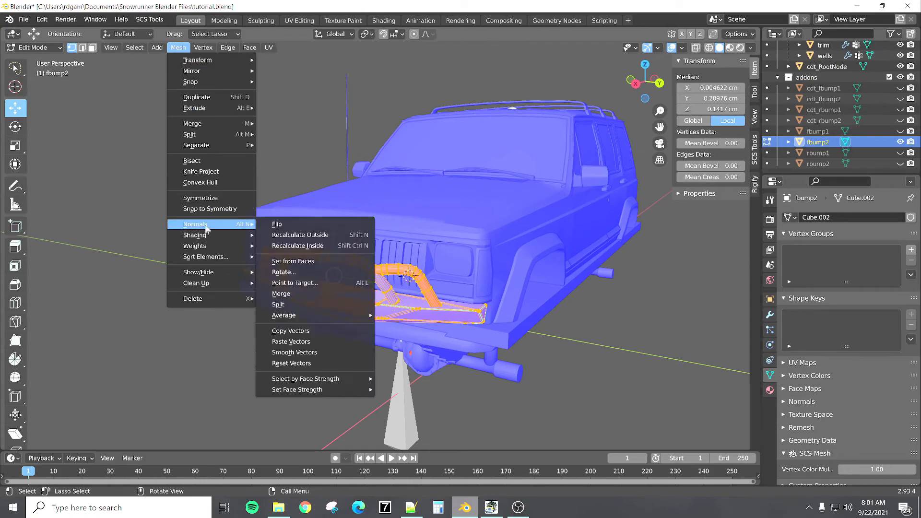
click(324, 236)
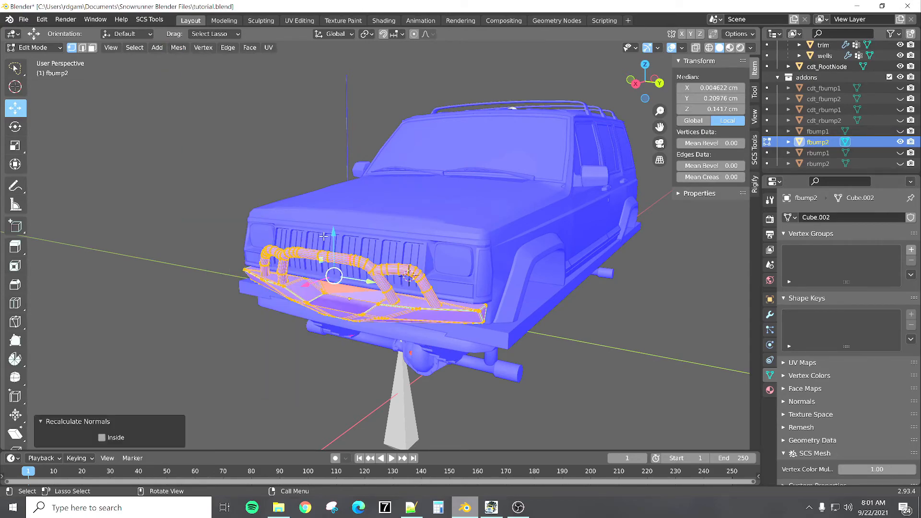
click(235, 180)
Step: Flip the normal of the reversed face in fbump2's central opening and return to Object Mode
scroll(285, 261, up, 3)
mouse_move(286, 261)
middle_down()
mouse_move(257, 263)
mouse_move(280, 264)
middle_up()
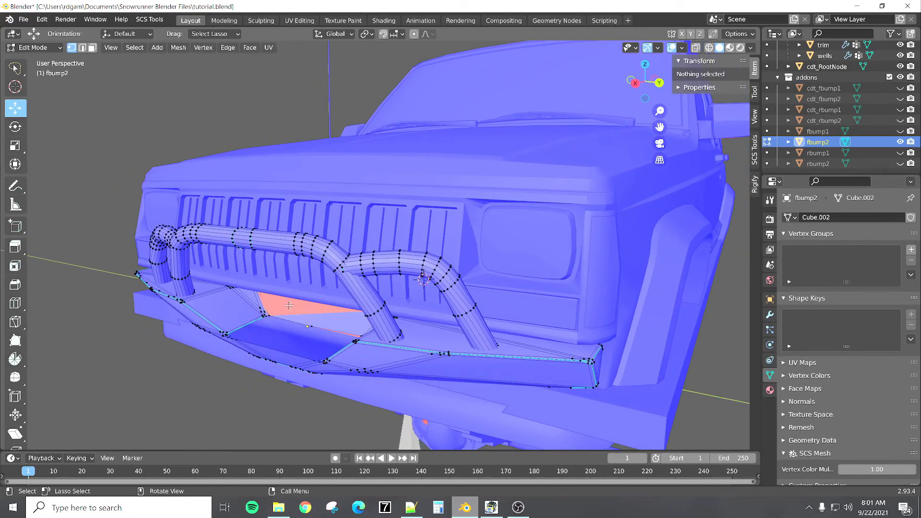
click(92, 47)
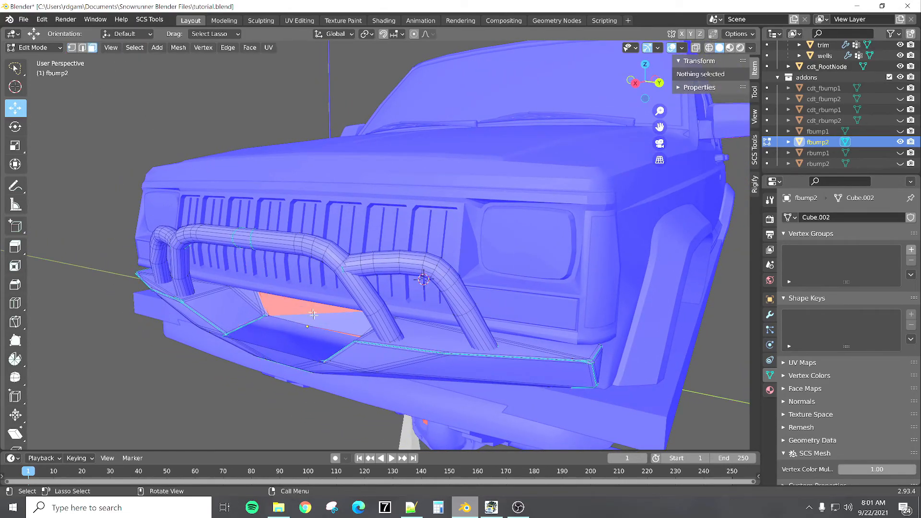
click(287, 310)
middle_drag(306, 293, 233, 205)
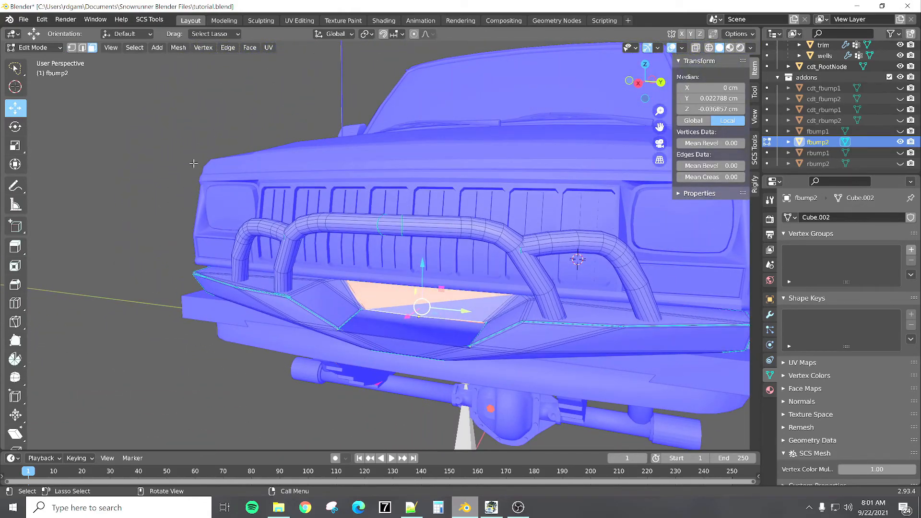
click(178, 47)
mouse_move(217, 226)
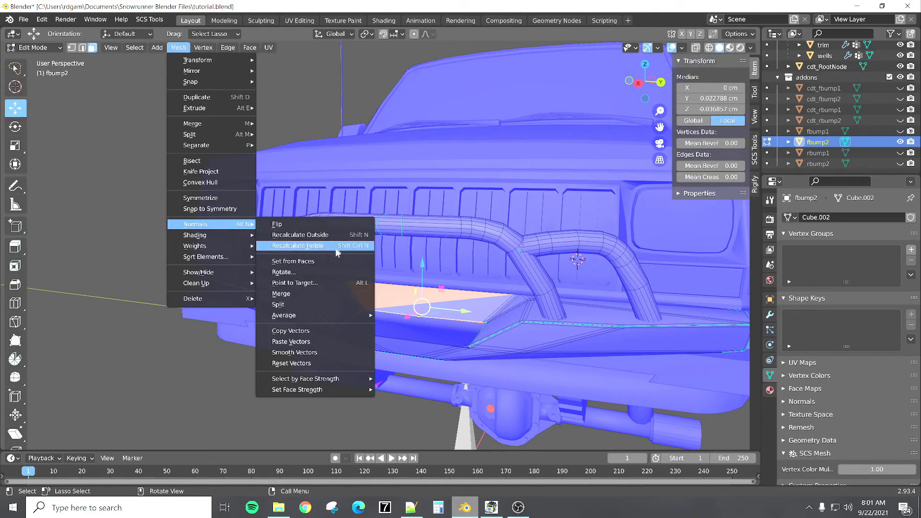
click(288, 224)
click(148, 267)
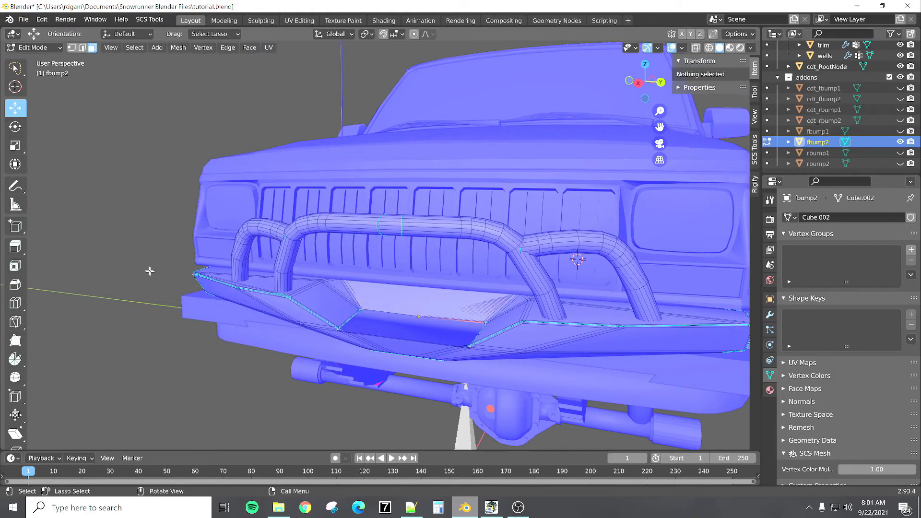
scroll(149, 267, down, 3)
mouse_move(187, 278)
middle_down()
mouse_move(209, 281)
mouse_move(148, 287)
mouse_move(171, 276)
middle_up()
key(Tab)
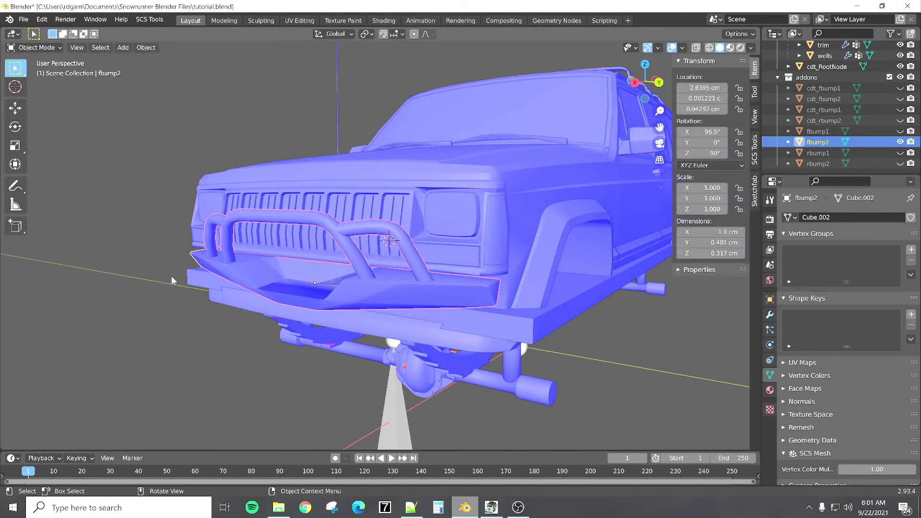
Step: Show cdt_fbump2, select it together with fbump2, and export both as FBX over fbump2.fbx in the addons folder
scroll(171, 262, down, 3)
middle_drag(177, 246, 165, 253)
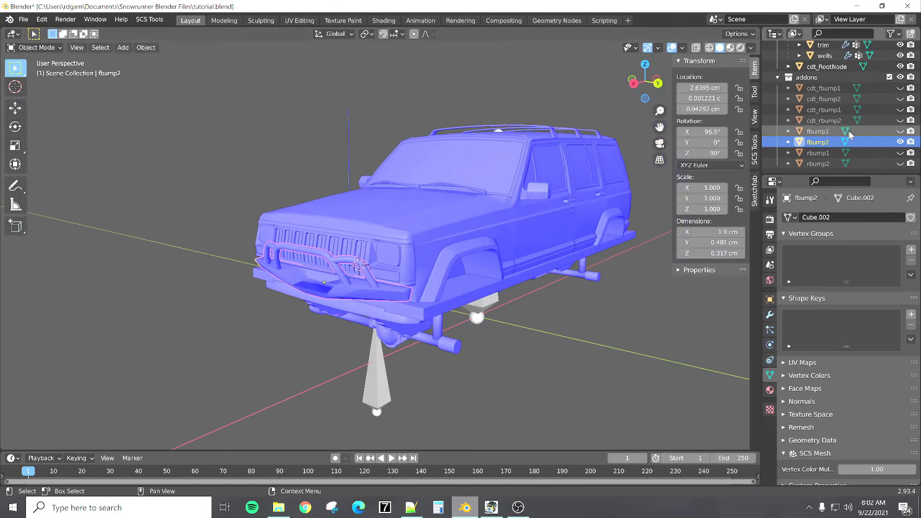
click(900, 99)
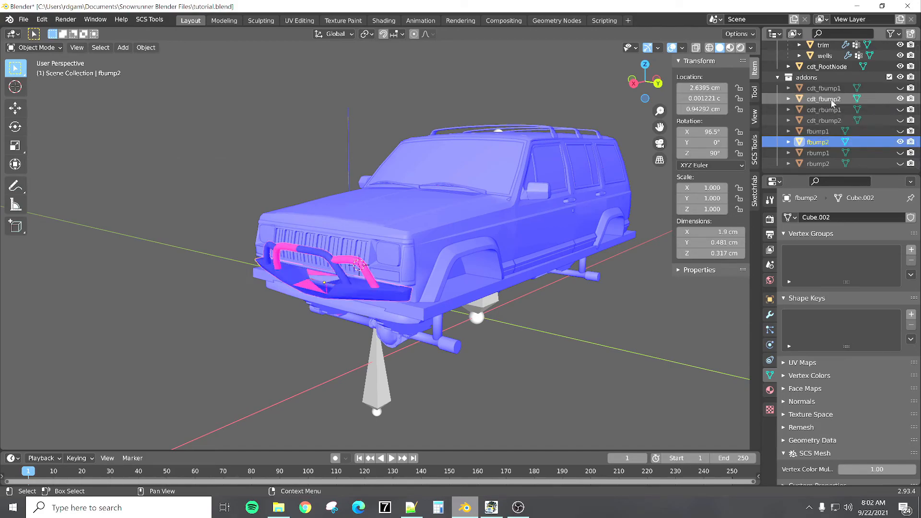
ctrl+click(823, 99)
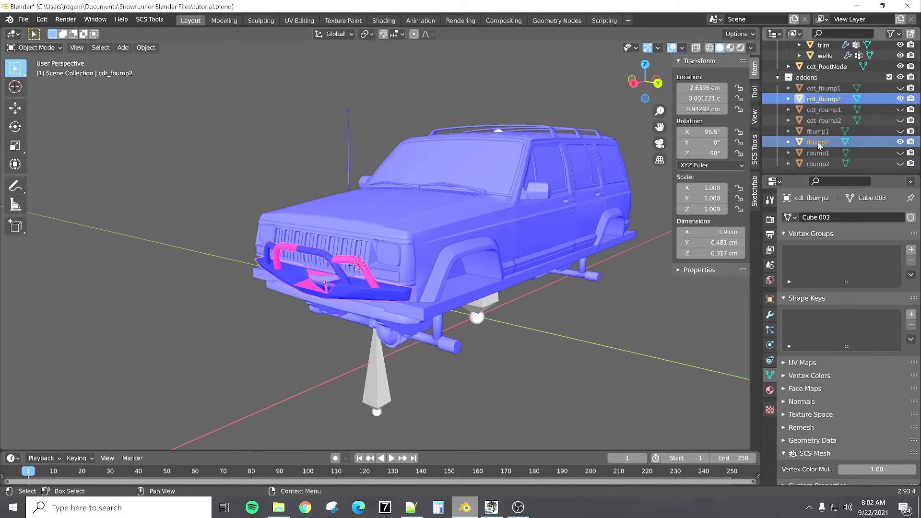
click(23, 20)
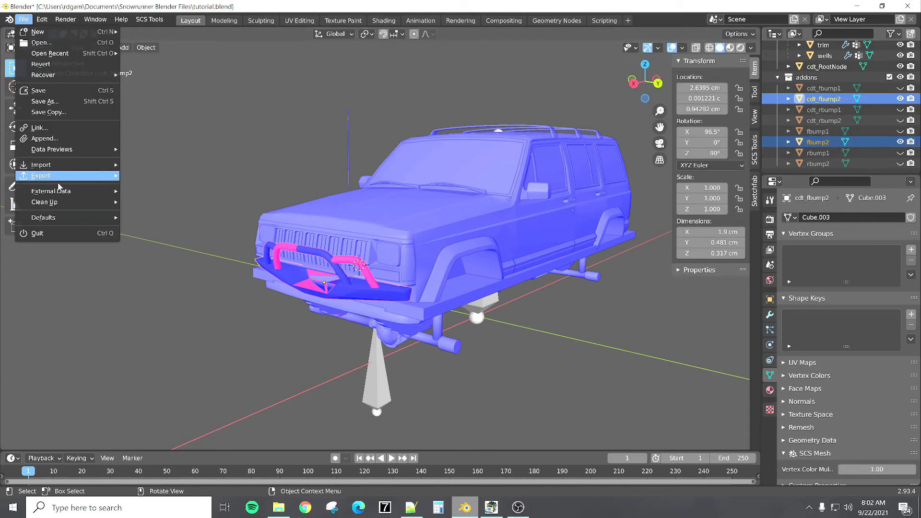
mouse_move(62, 175)
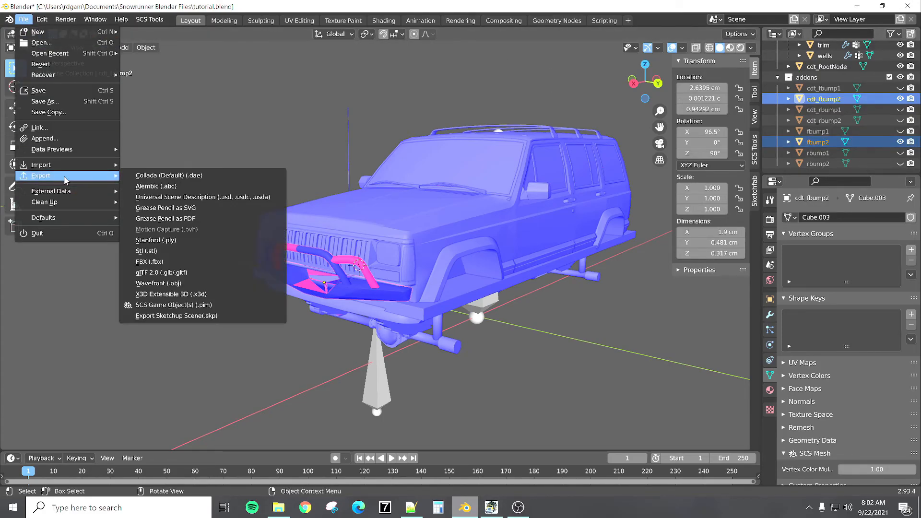
click(163, 263)
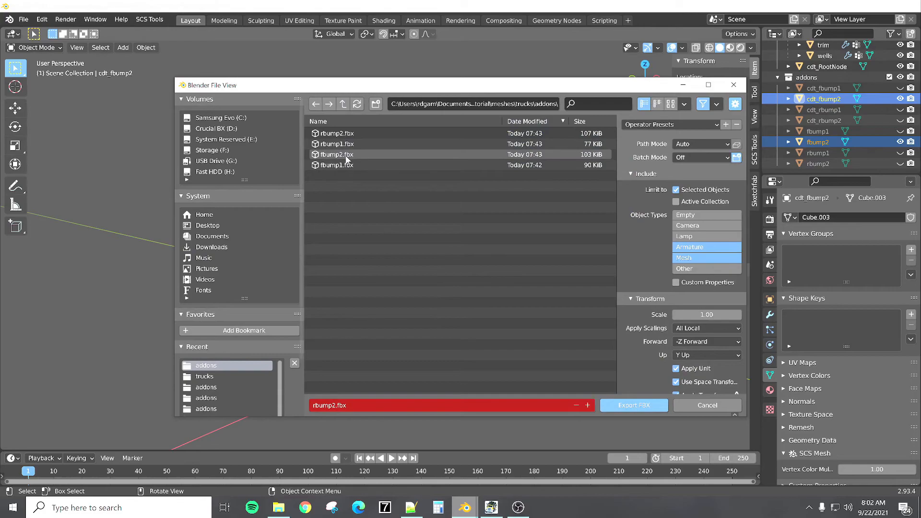
click(346, 155)
click(628, 405)
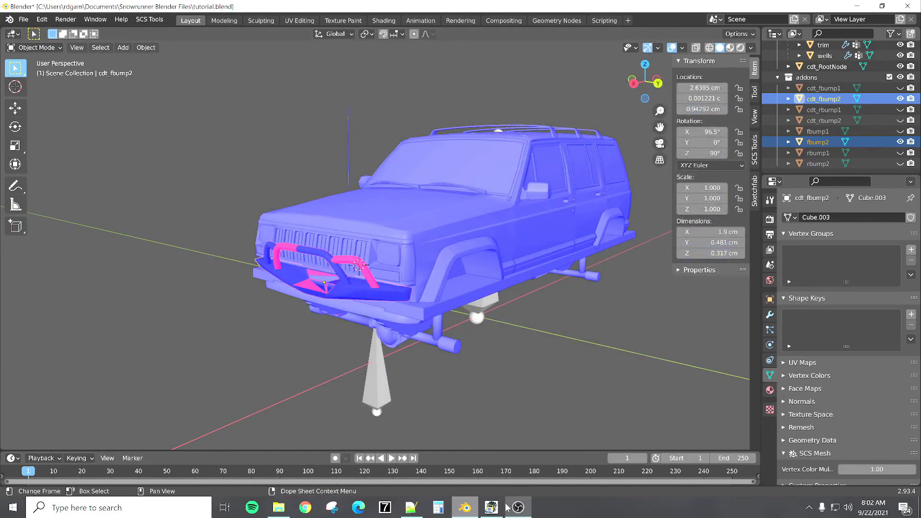
Step: Switch to SnowRunner and leave the truck customization and garage to return to the map
click(492, 506)
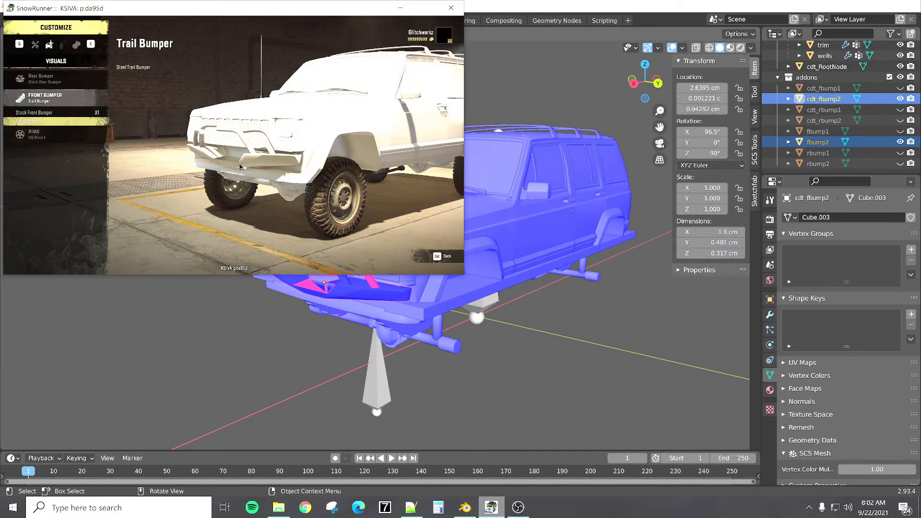
key(Escape)
key(Escape)
key(Down)
key(Down)
key(Down)
key(Return)
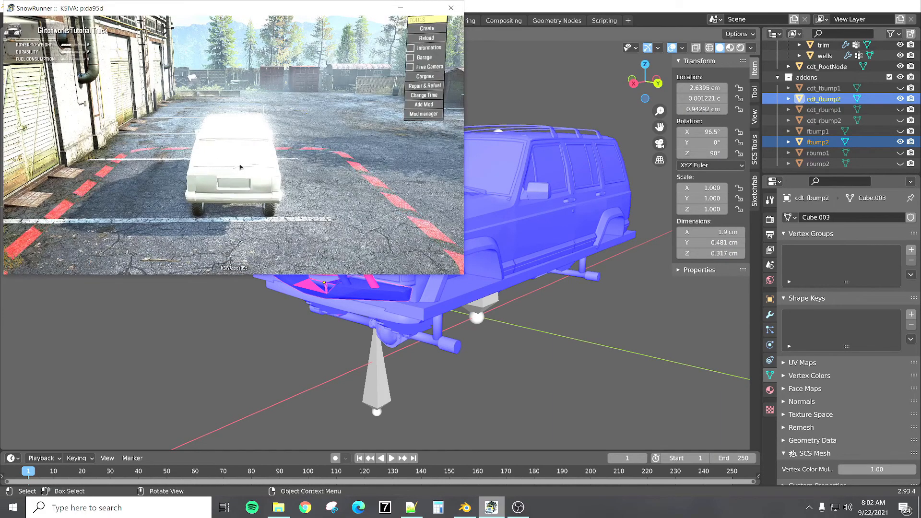
Step: Convert the Tutorial mod in the mod manager, close the list and inspect the truck's front bumper up close
click(424, 114)
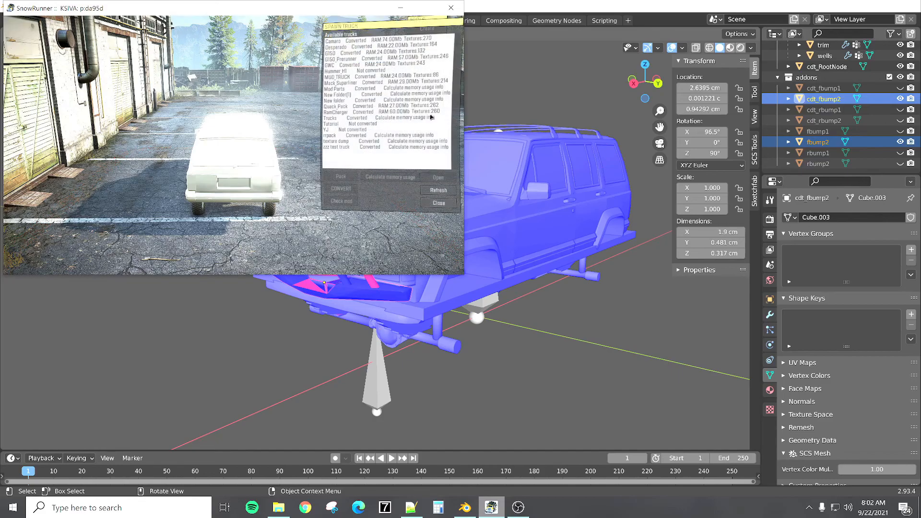
click(364, 124)
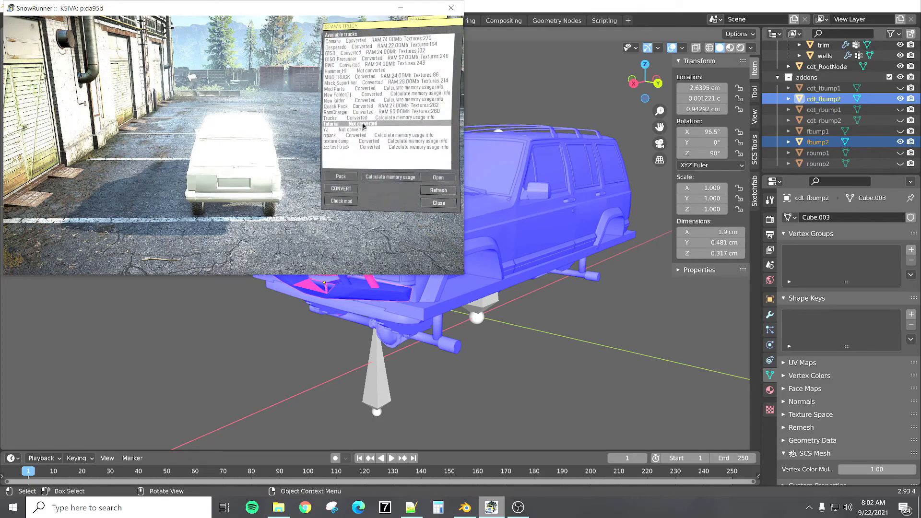
click(340, 190)
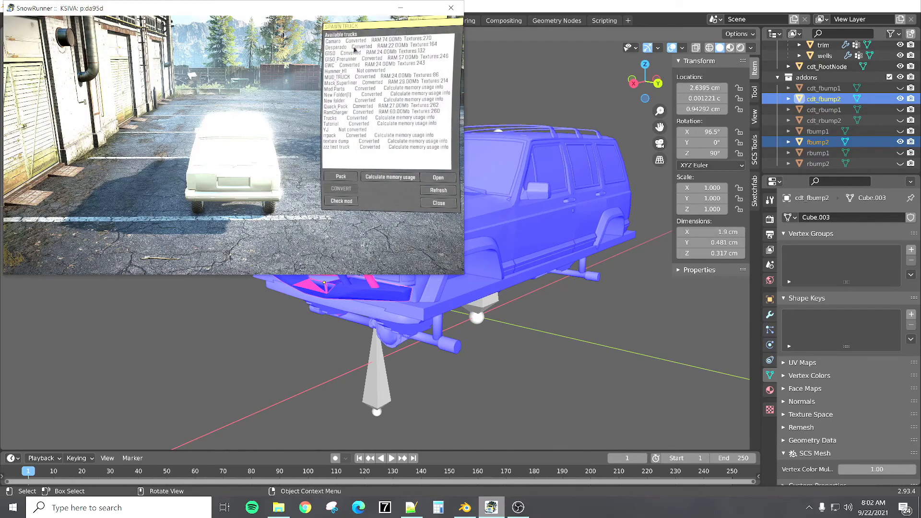
click(439, 202)
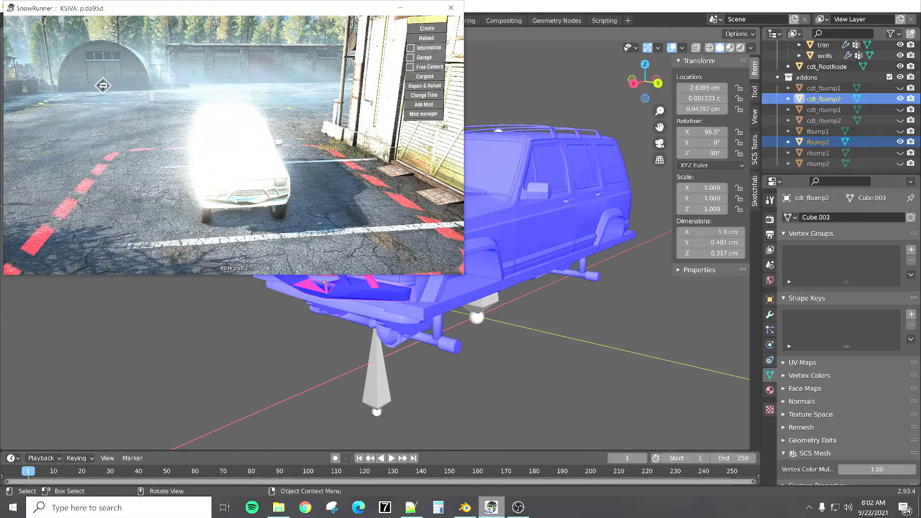
scroll(233, 145, up, 3)
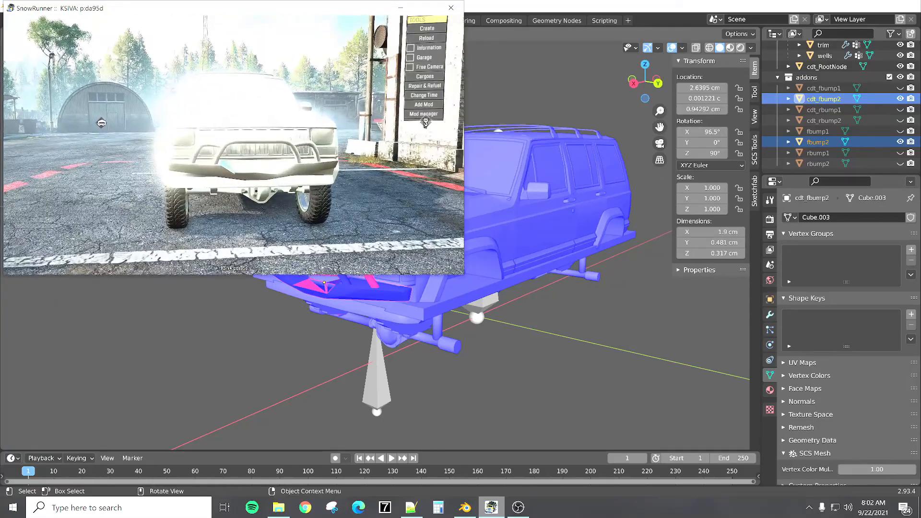